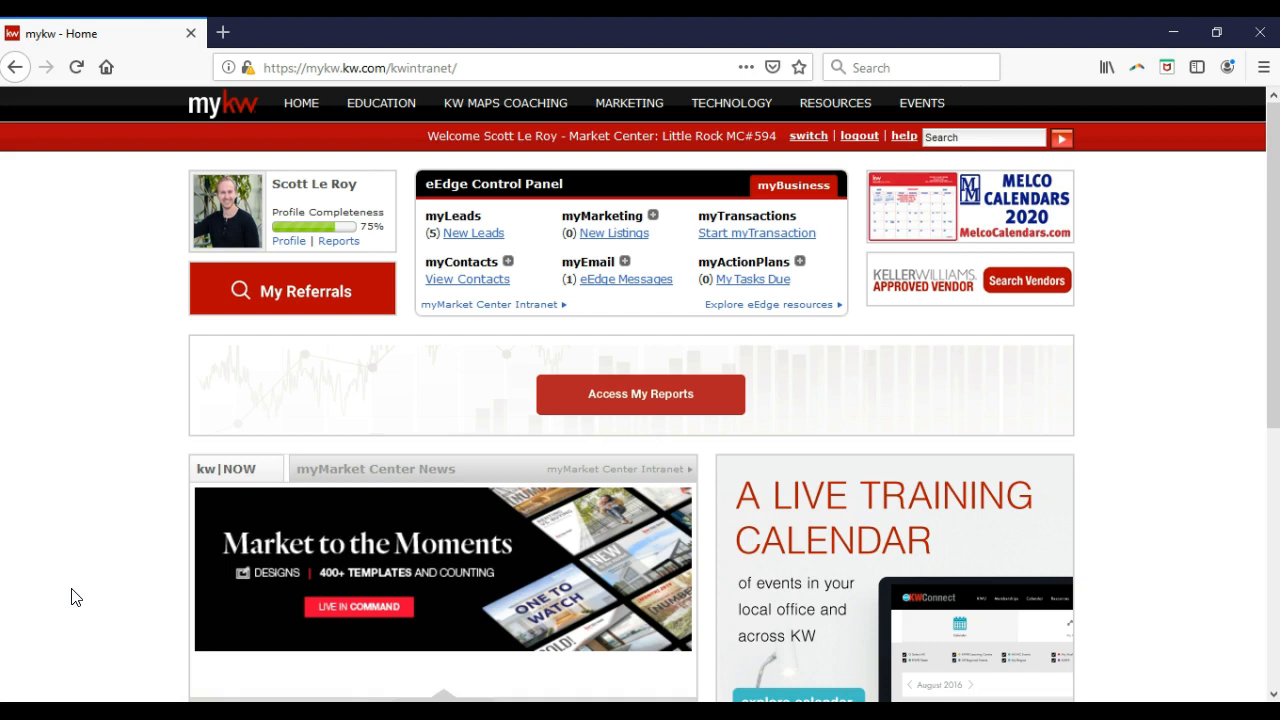
Bring up the TECHNOLOGY dropdown in the MyKW top navigation bar.
mouse_move(725, 119)
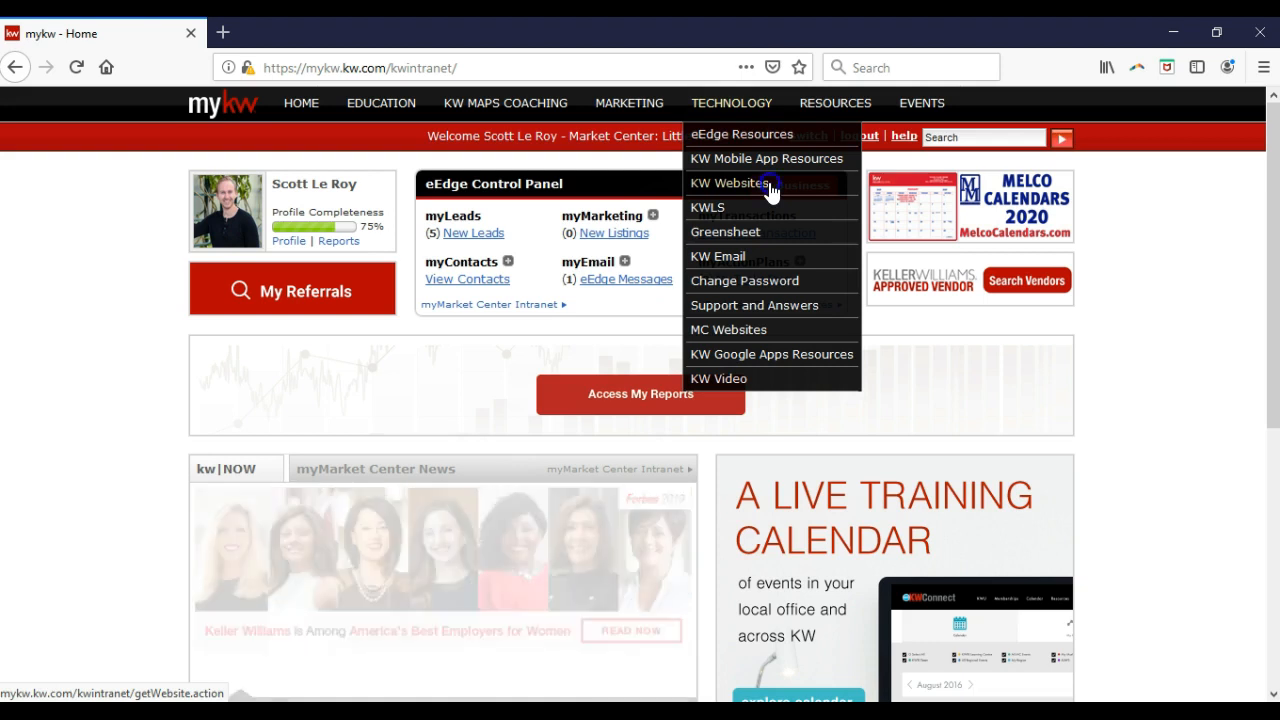
Go to the KW Websites page from the TECHNOLOGY menu.
click(769, 184)
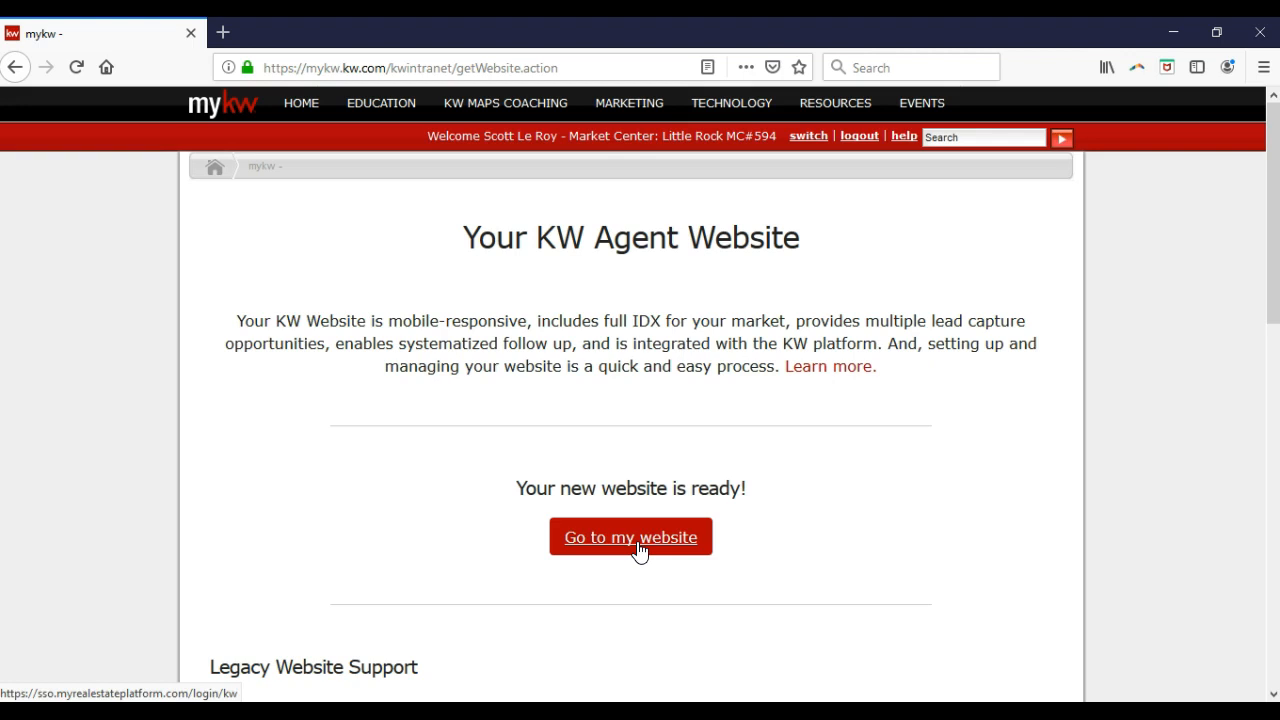
Launch the agent website's Placester dashboard in a new tab via 'Go to my website'.
click(638, 549)
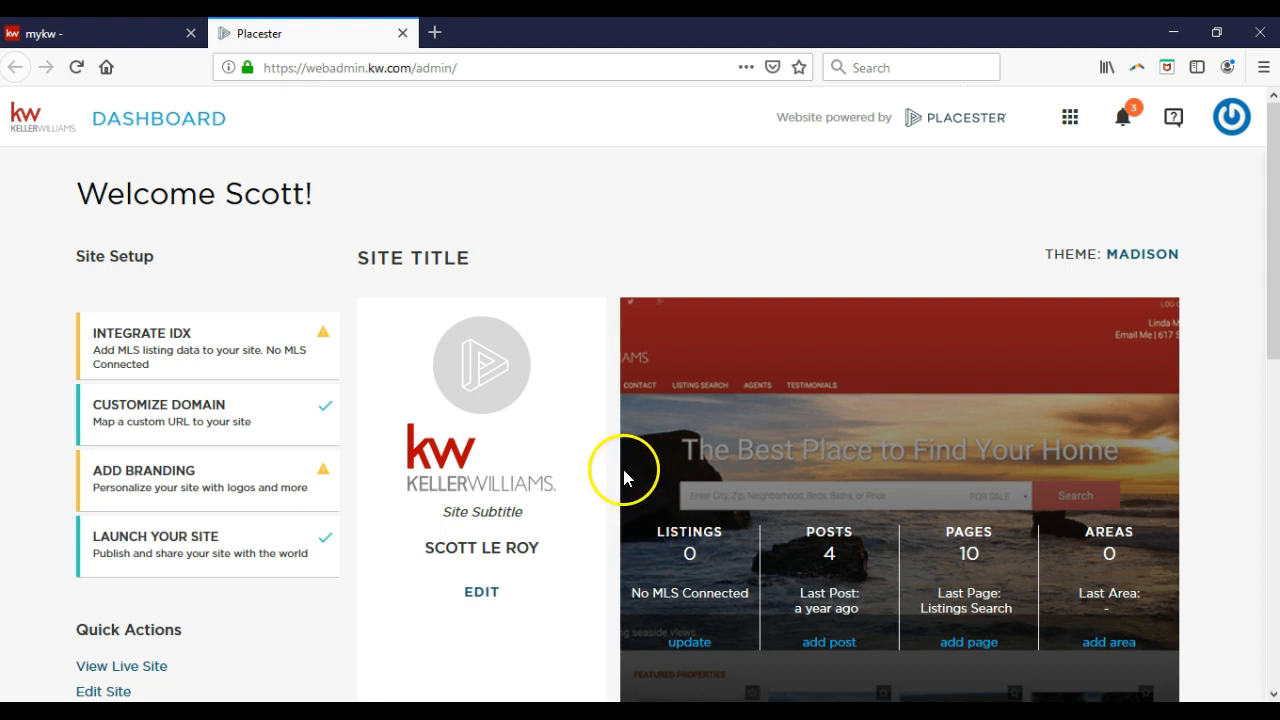
Open the site for editing with EDIT SITE below the site preview.
scroll(613, 433, down, 2)
scroll(613, 433, down, 3)
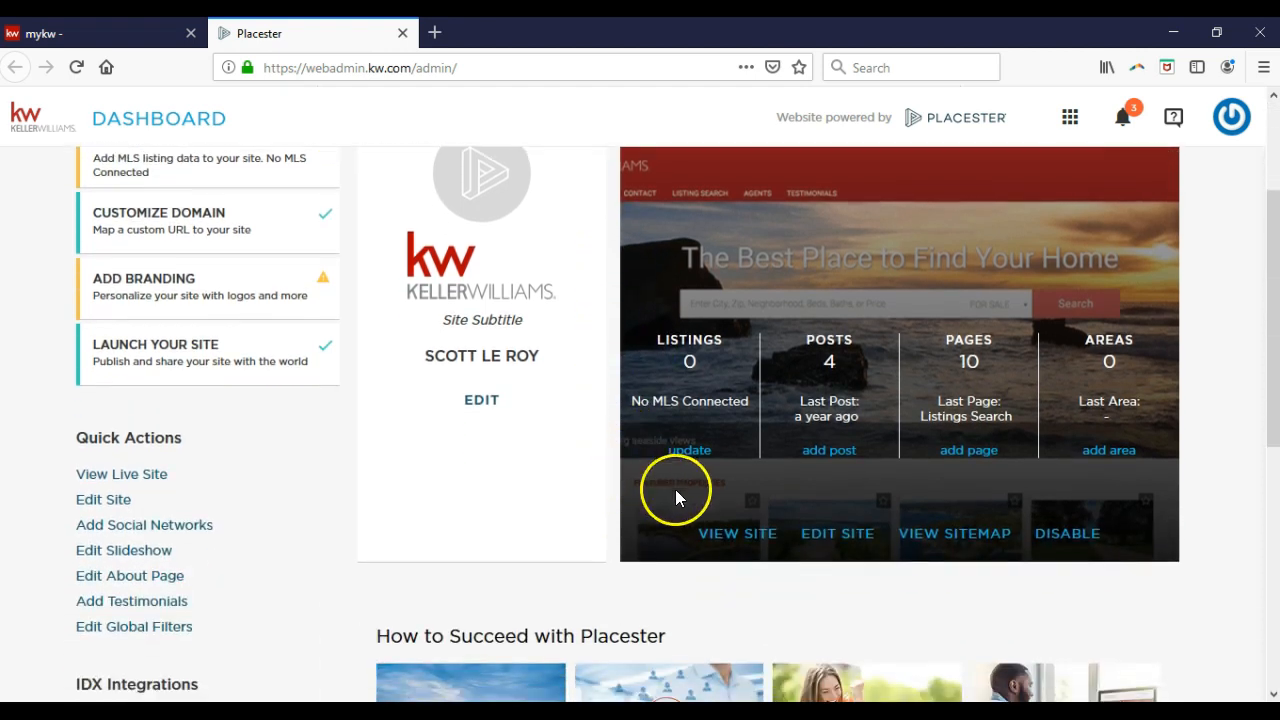
click(813, 540)
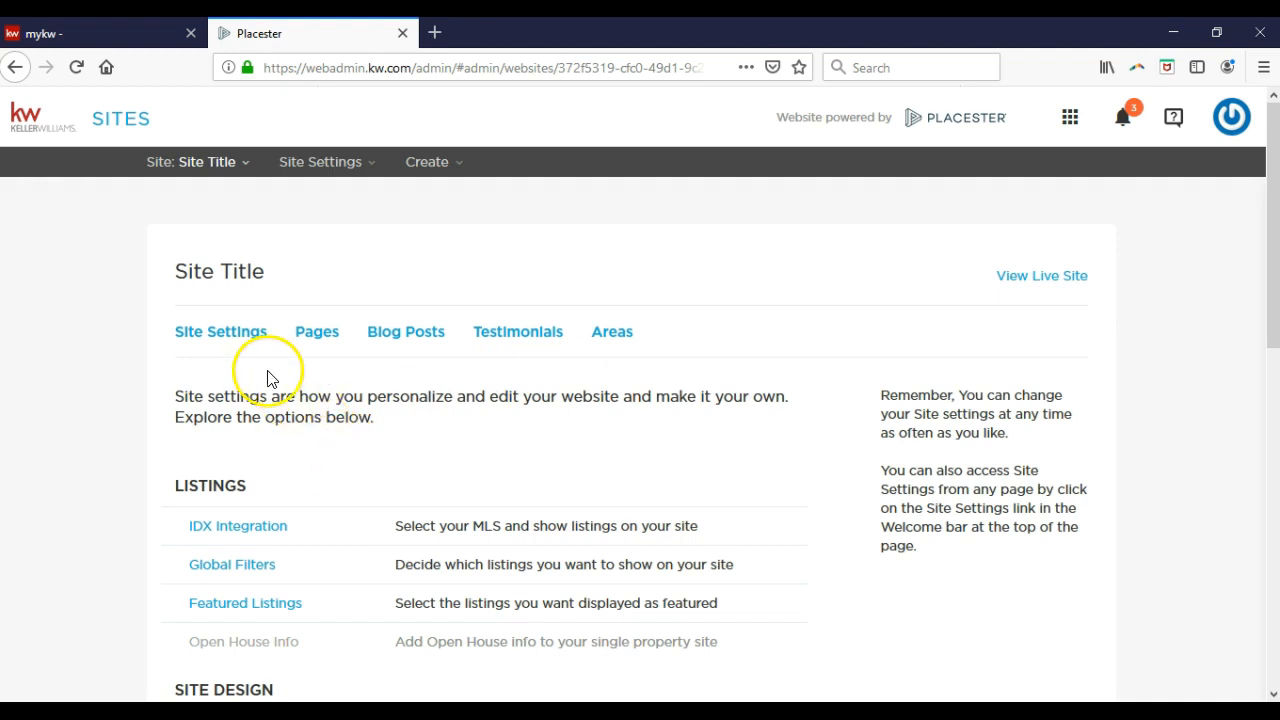
Open the IDX Integration settings under LISTINGS in Site Settings.
scroll(267, 380, down, 2)
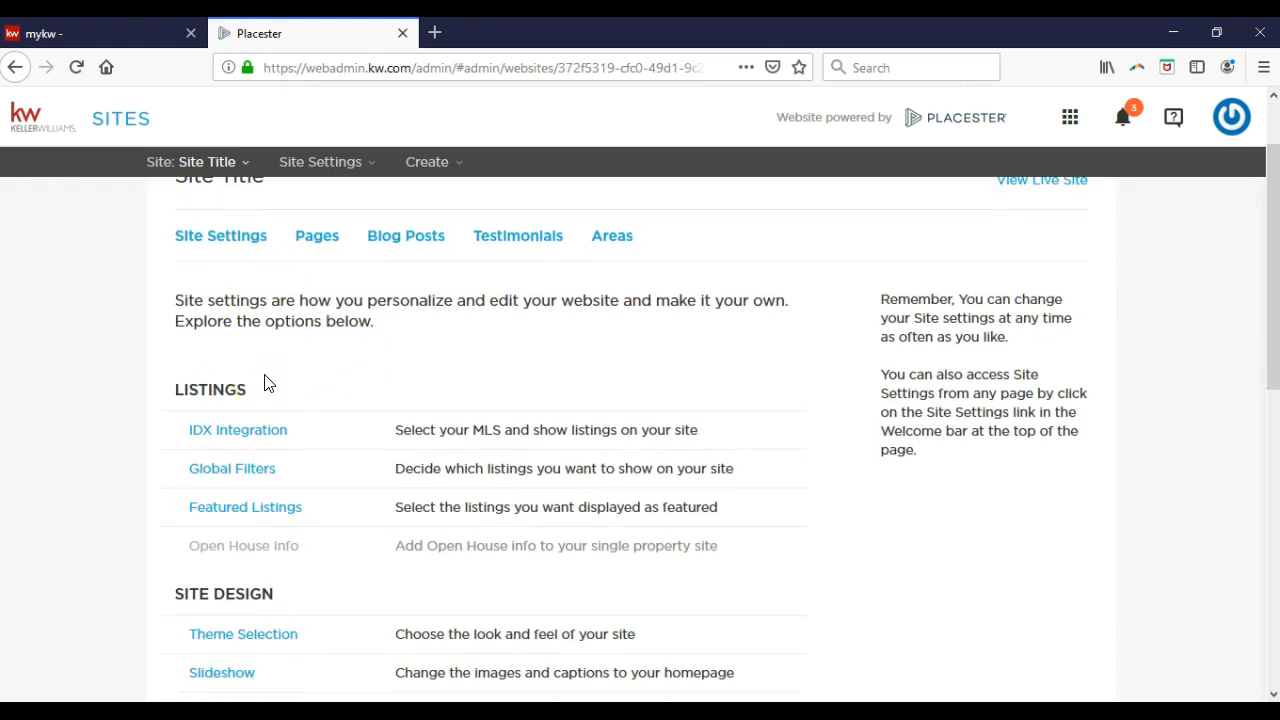
scroll(267, 384, down, 2)
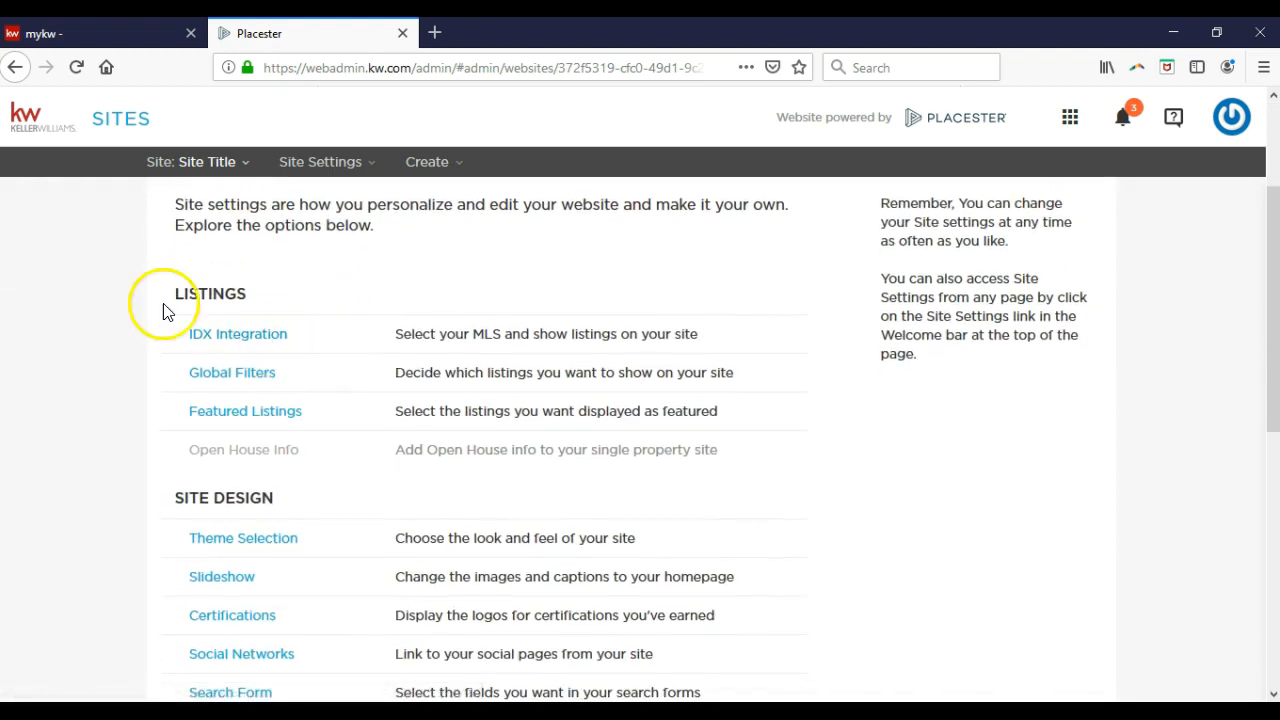
click(225, 340)
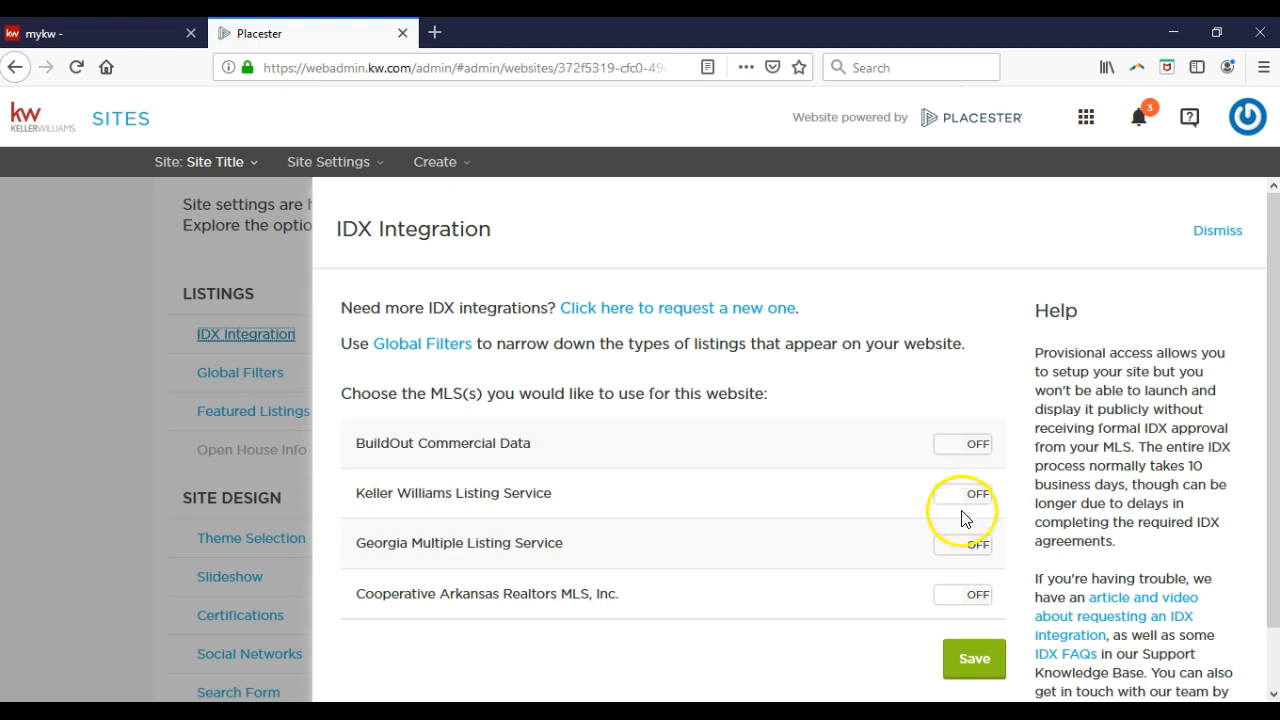
Switch the Cooperative Arkansas Realtors MLS, Inc. feed ON and save the IDX Integration panel.
click(962, 603)
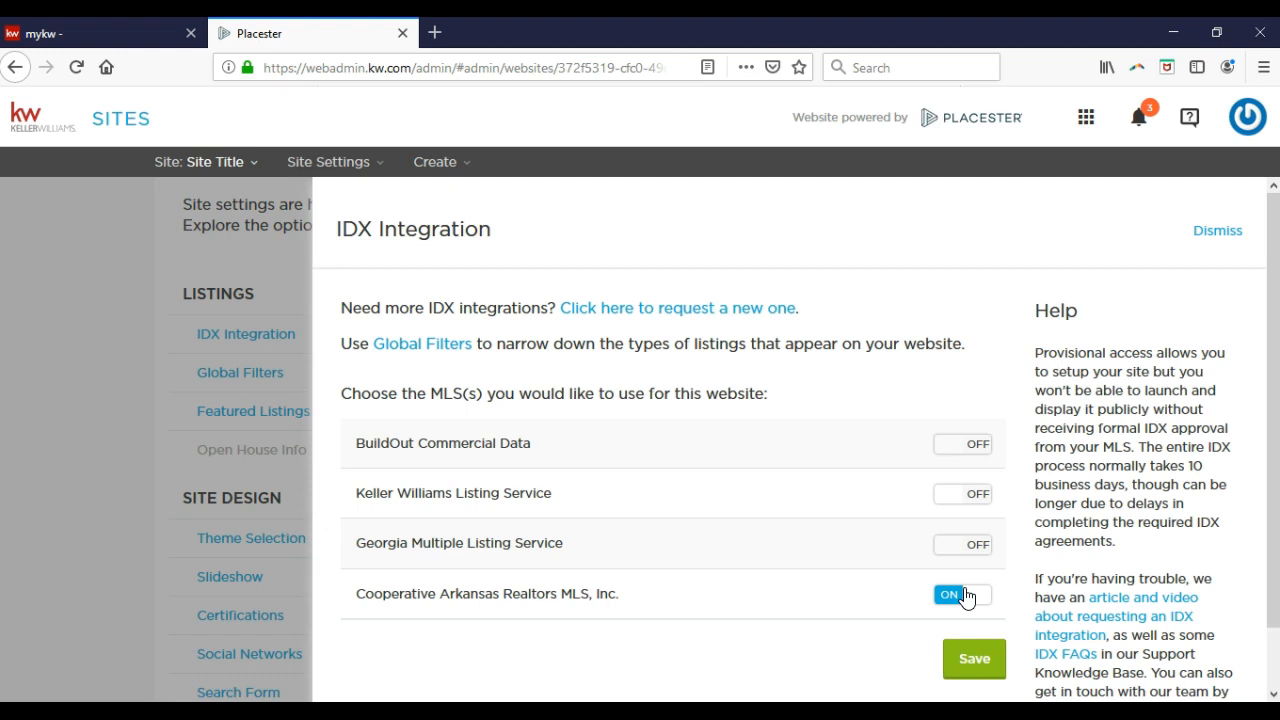
click(985, 660)
click(970, 663)
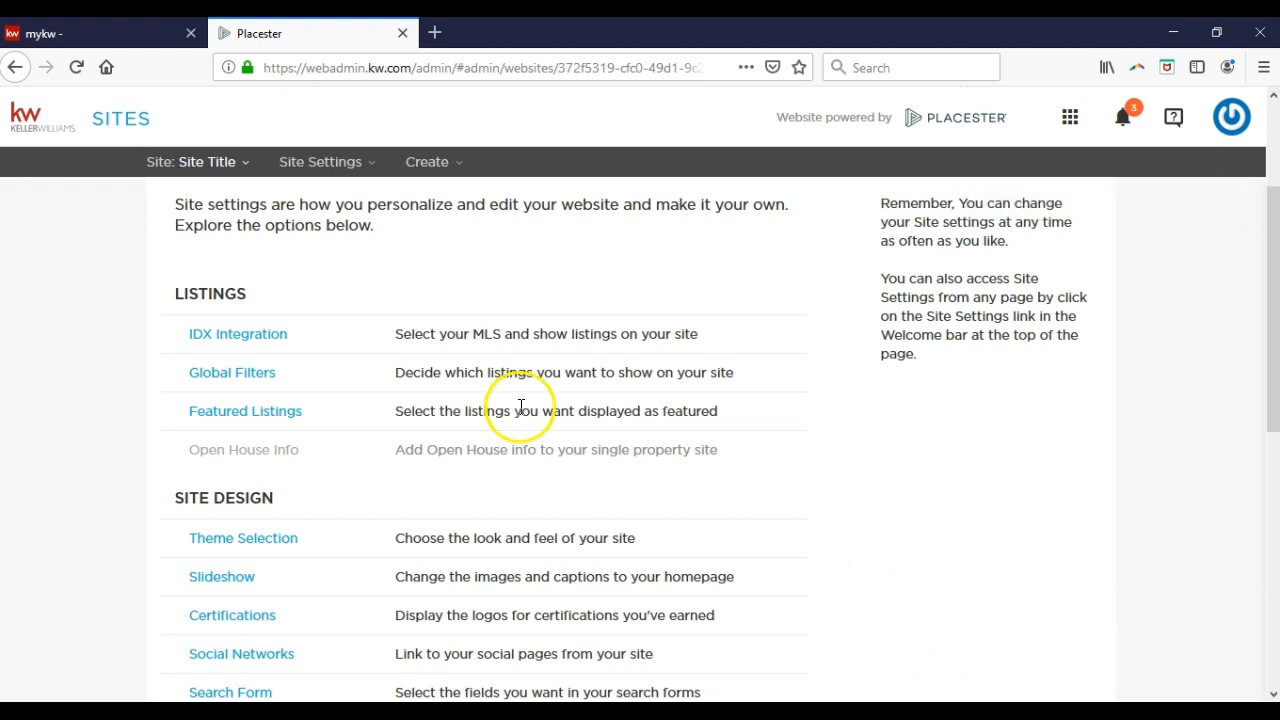
Open the Global Filters panel, which shows all 16,888 MLS listings.
click(259, 380)
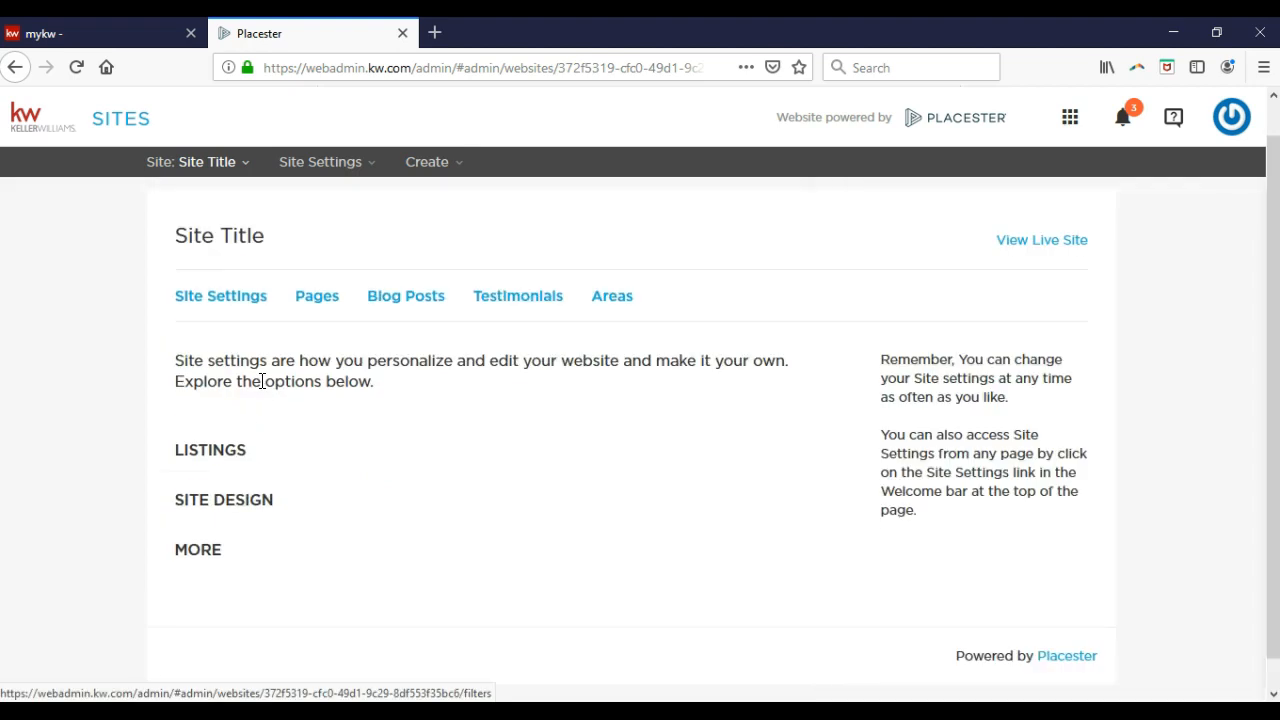
click(248, 528)
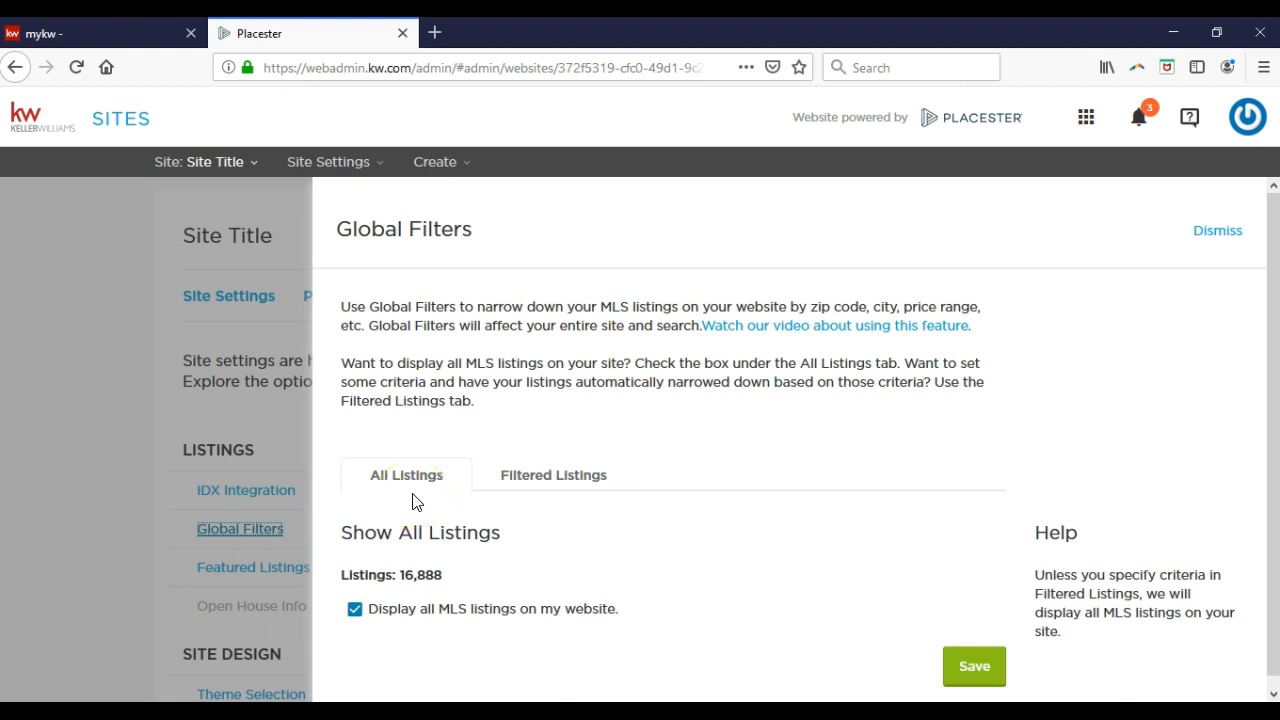
Switch to Filtered Listings and show the extra search criteria, like Min Baths and Zip.
click(517, 484)
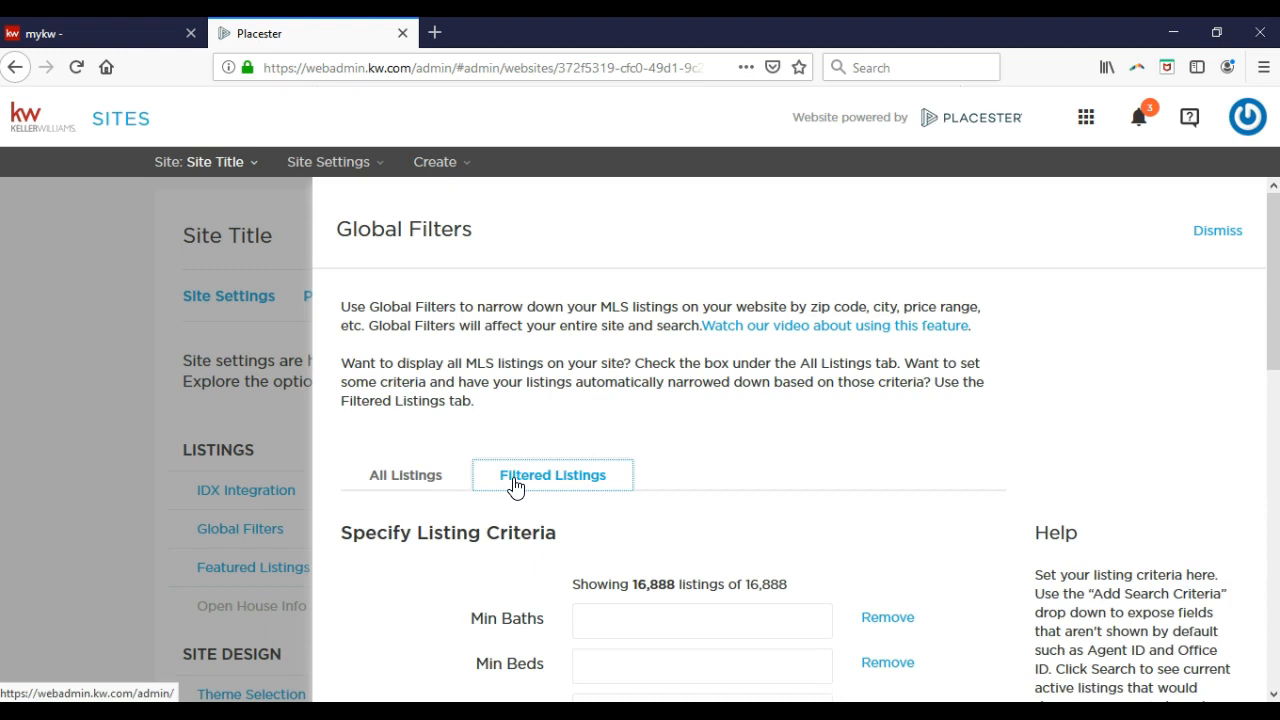
scroll(514, 486, down, 3)
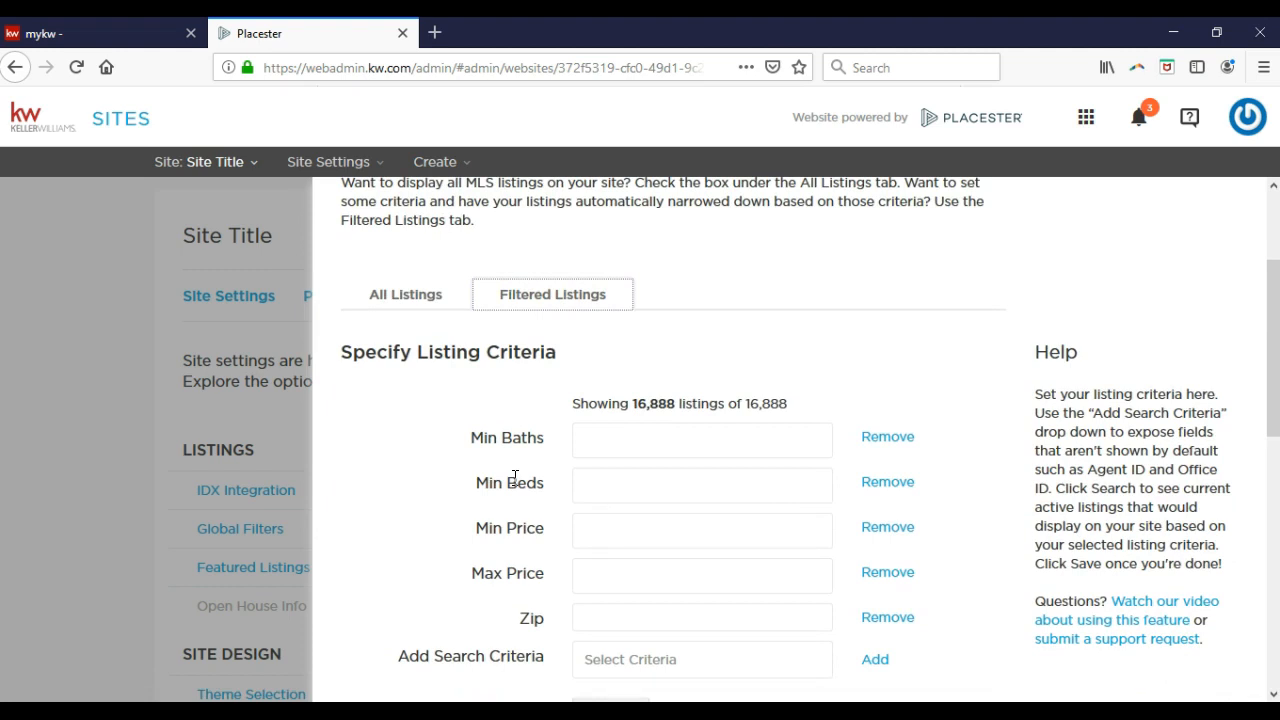
scroll(514, 477, down, 3)
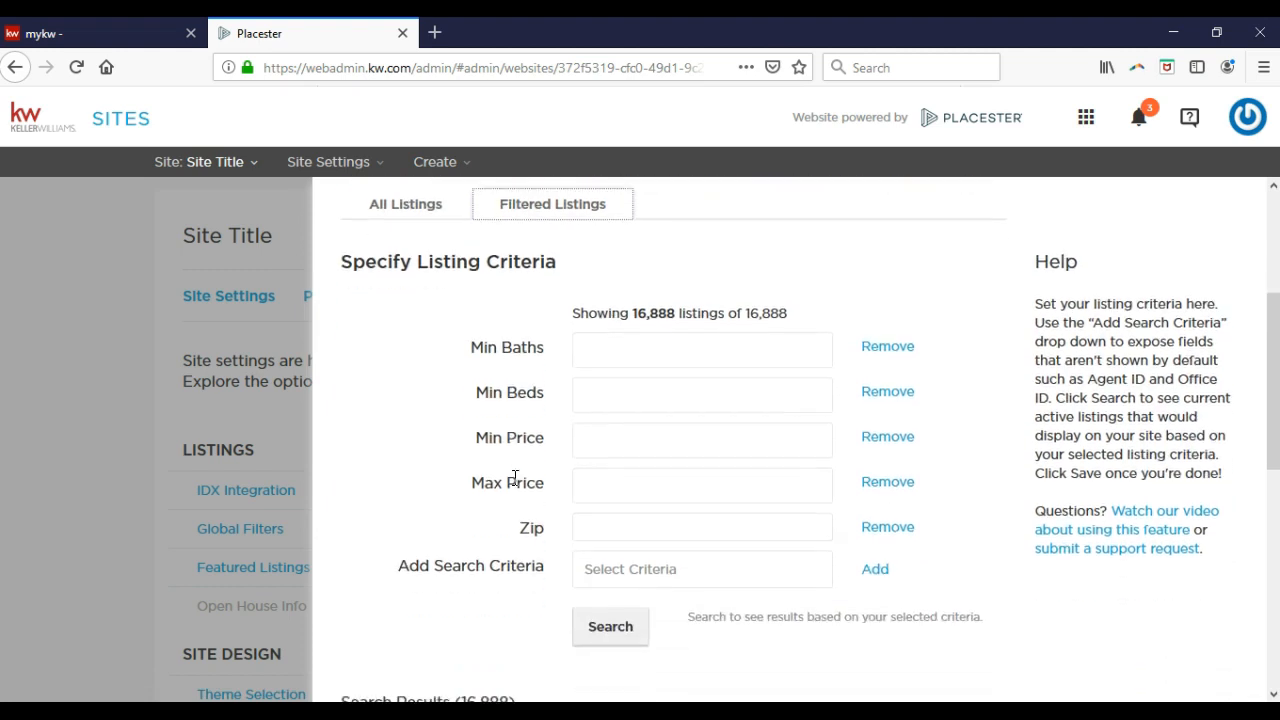
click(614, 490)
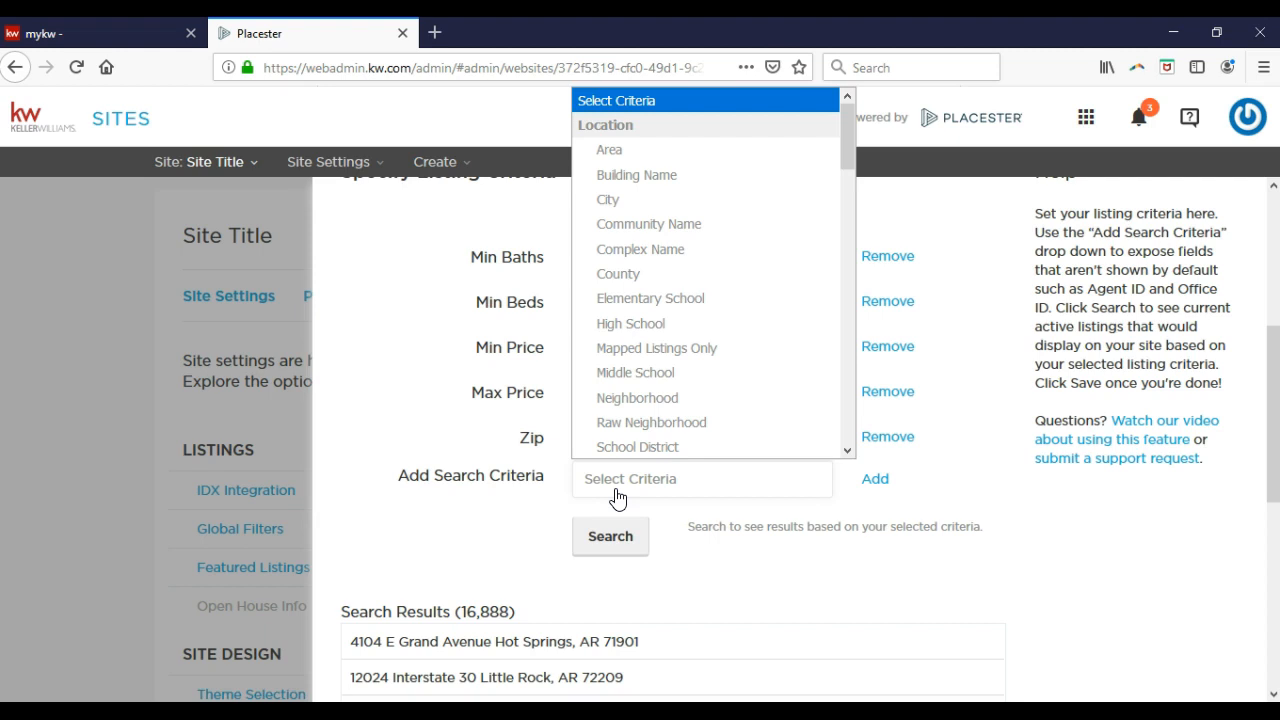
Run a test search with Min Baths 2 and Min Beds 3.
click(617, 498)
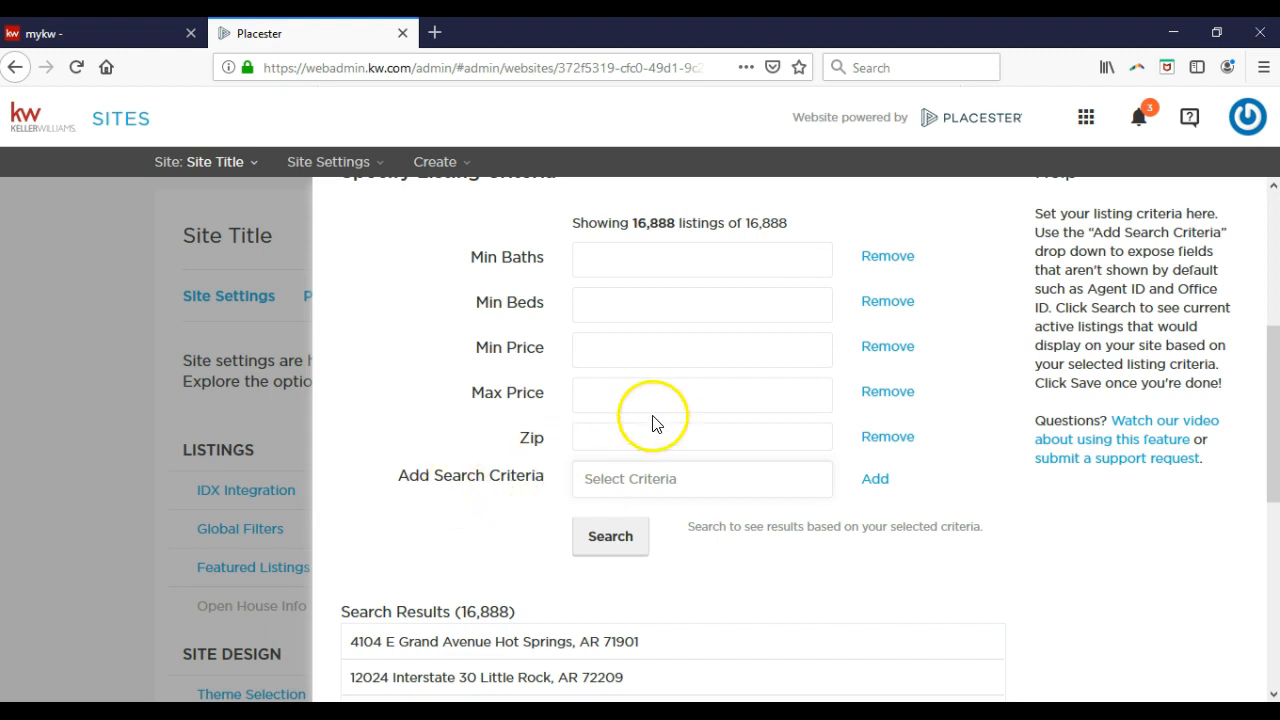
click(639, 255)
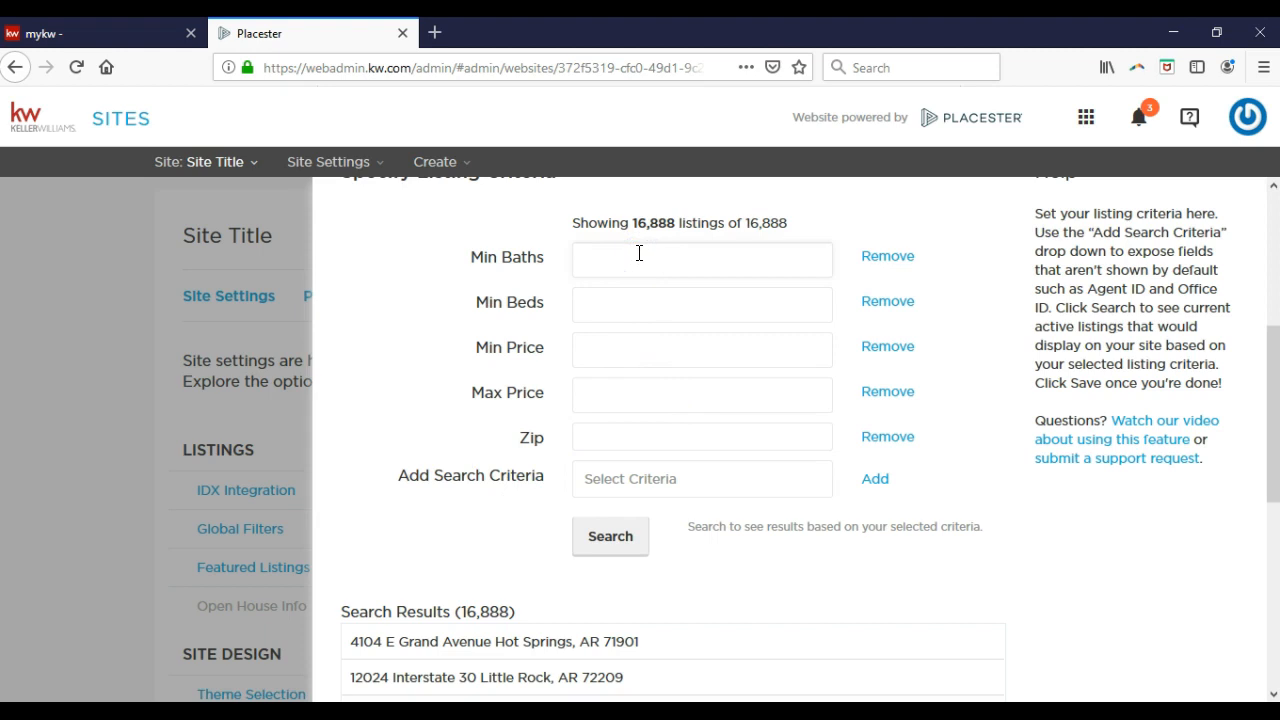
text(2)
click(608, 294)
text(3)
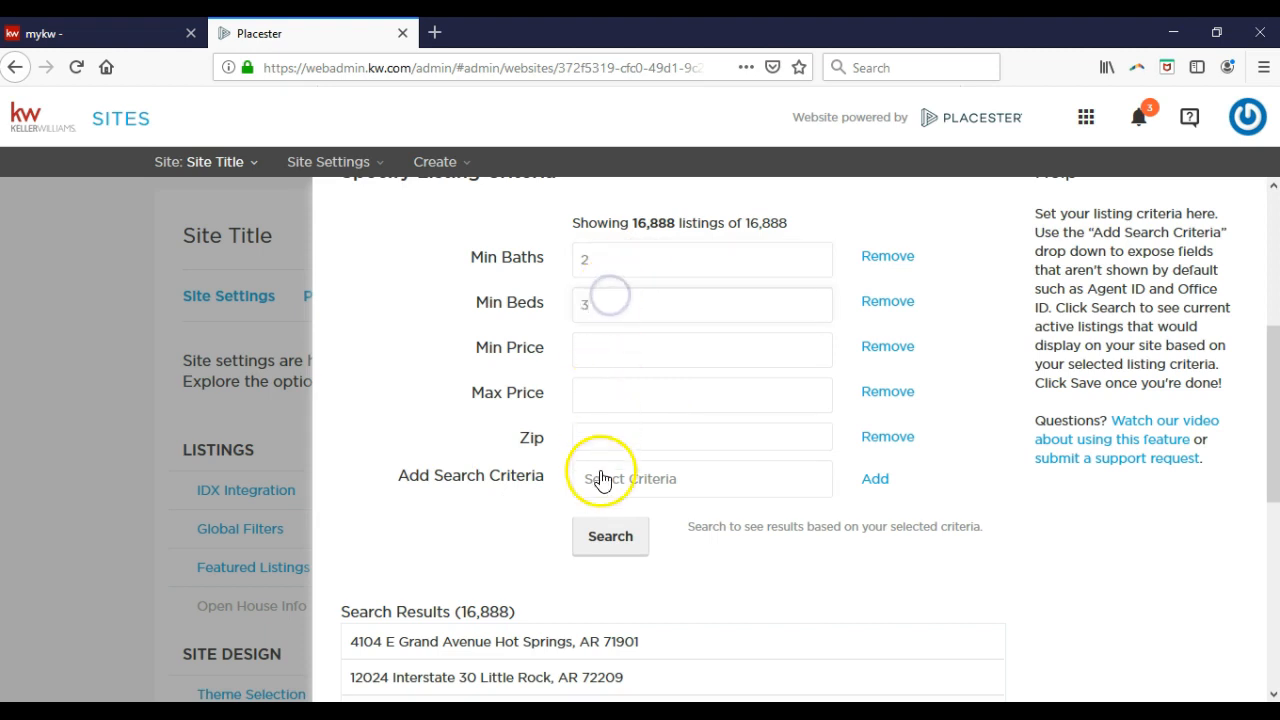
click(605, 537)
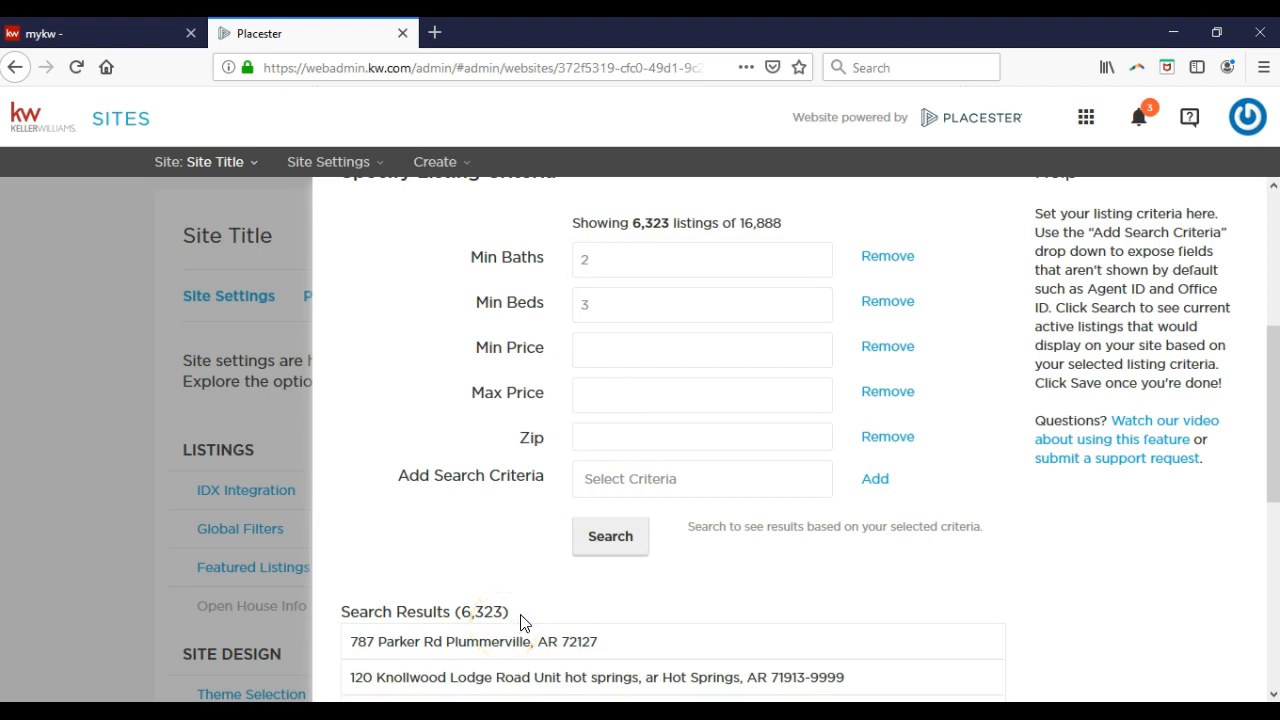
Clear the bath and bed minimums, rerun the search, and save the global filters.
drag(630, 254, 554, 256)
key(BackSpace)
drag(614, 297, 540, 310)
key(BackSpace)
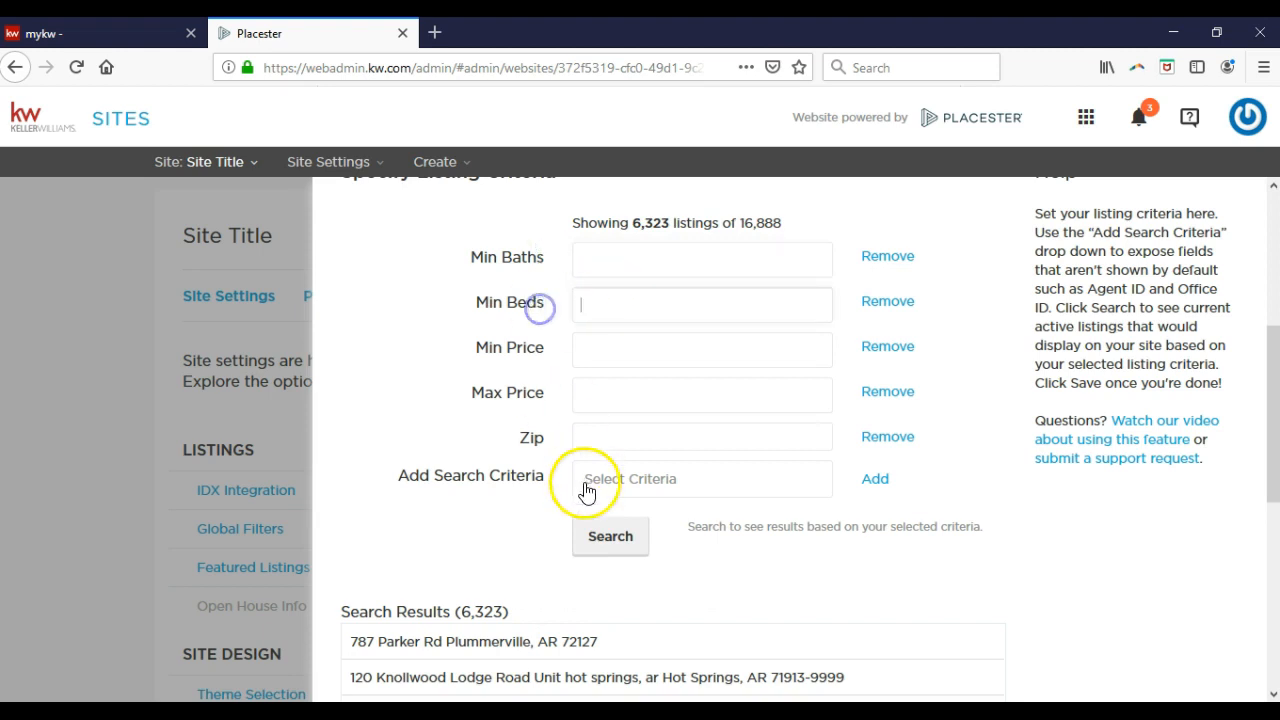
click(606, 537)
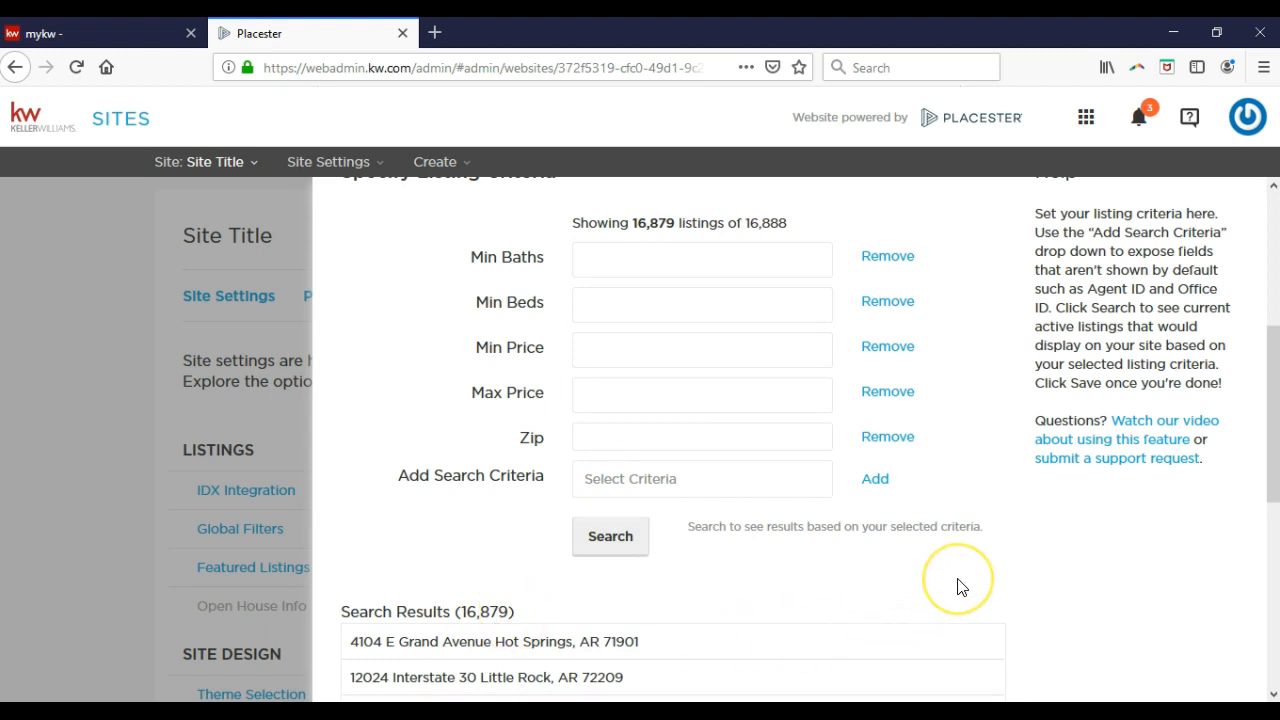
scroll(957, 587, down, 5)
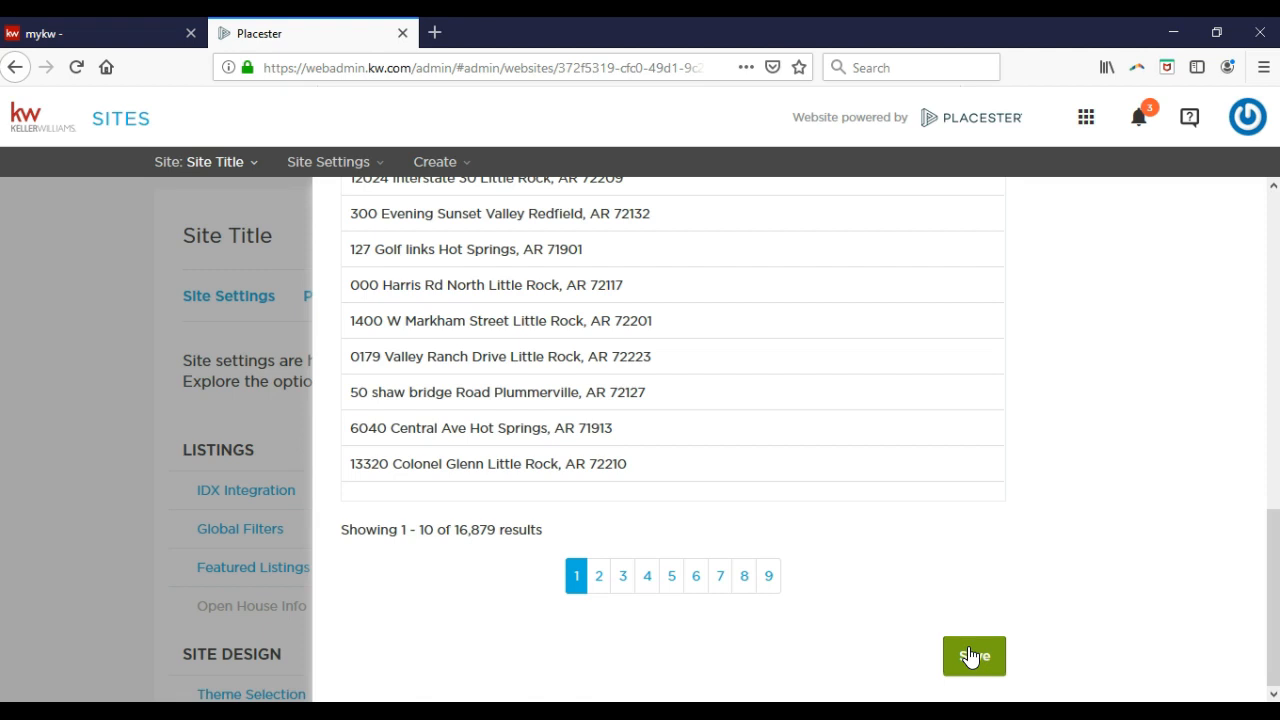
click(972, 656)
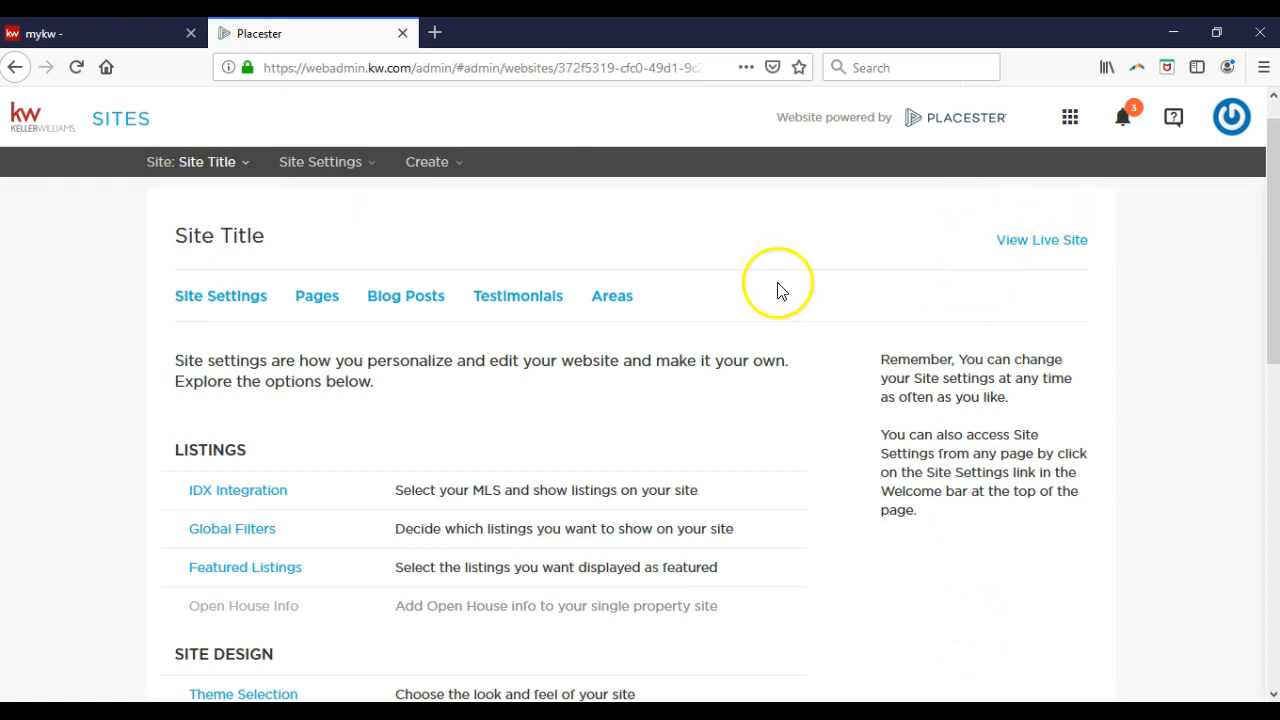
Open the Featured Listings settings under Listings.
click(265, 567)
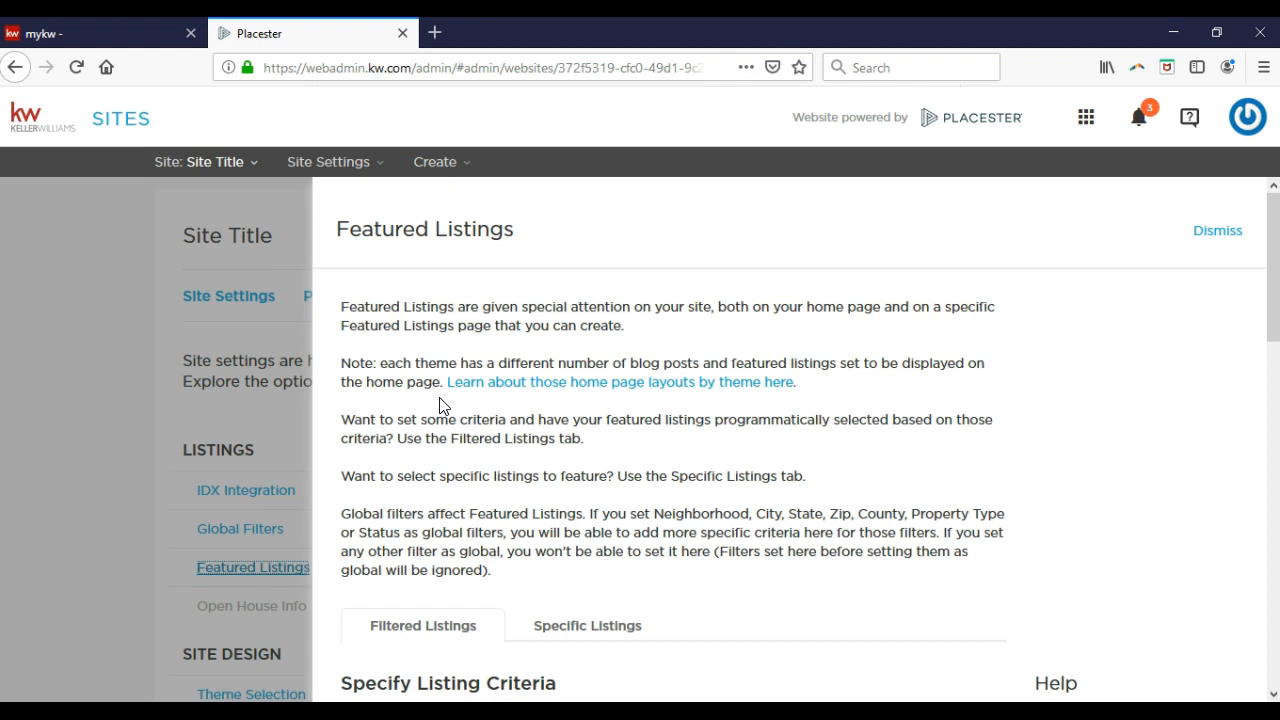
scroll(441, 404, down, 5)
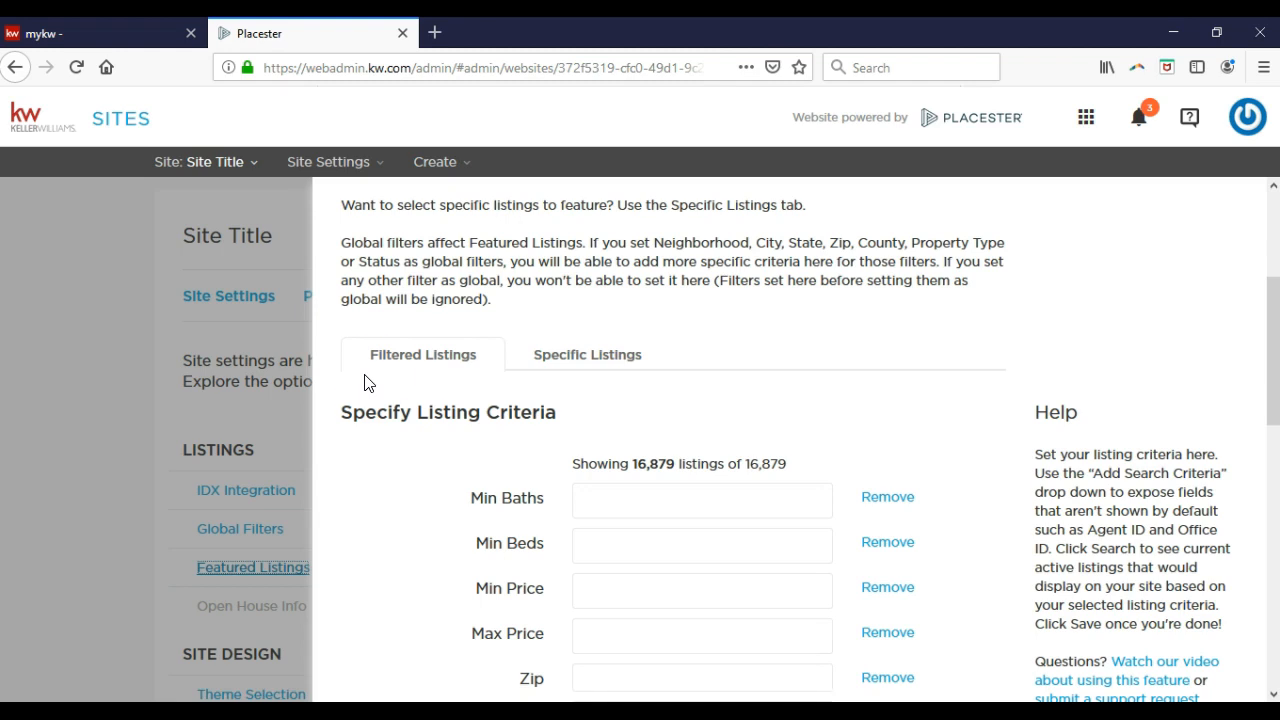
scroll(383, 375, down, 3)
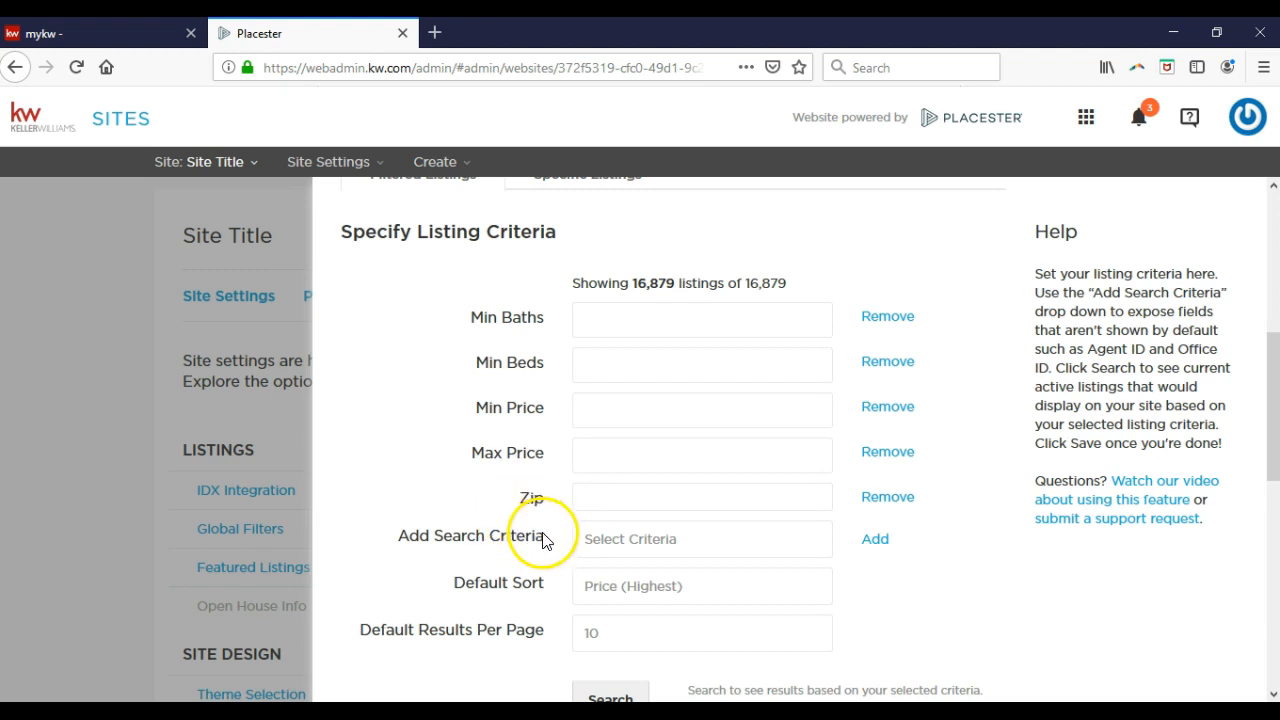
Add an empty Agent ID field from Agent/Office Info to the criteria, below Zip.
click(603, 542)
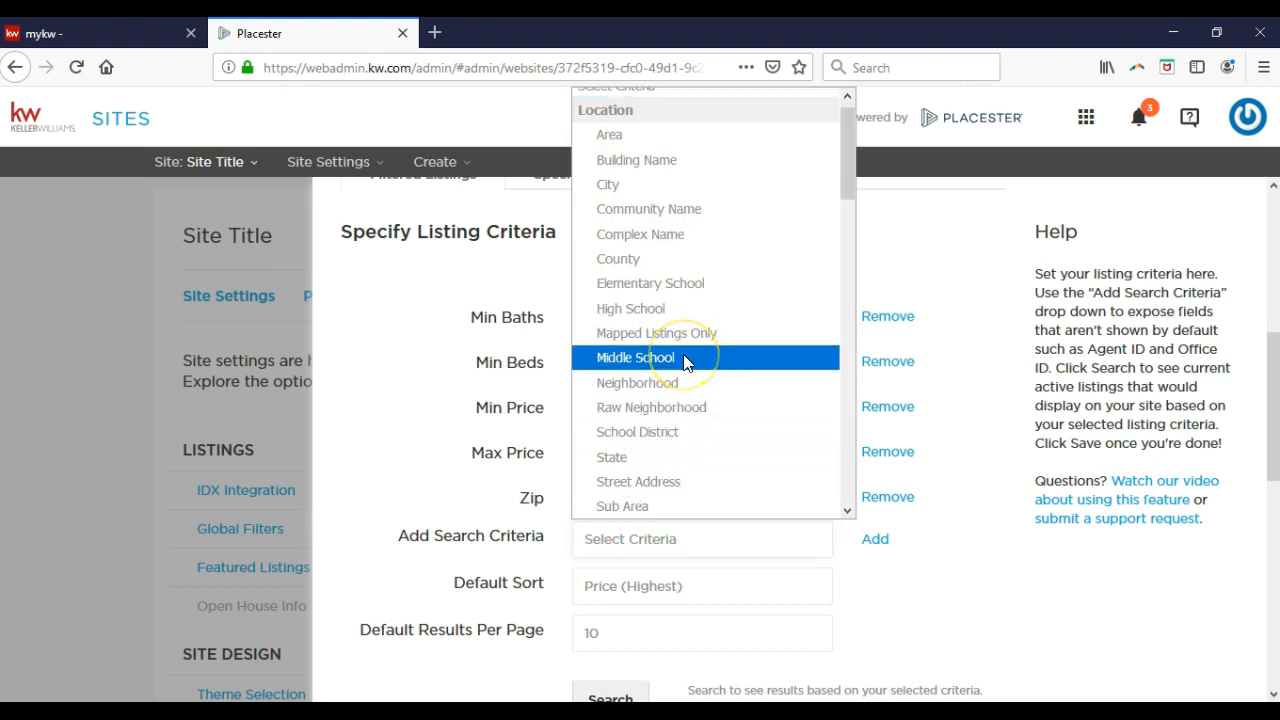
scroll(686, 362, down, 2)
scroll(686, 362, down, 1)
click(650, 360)
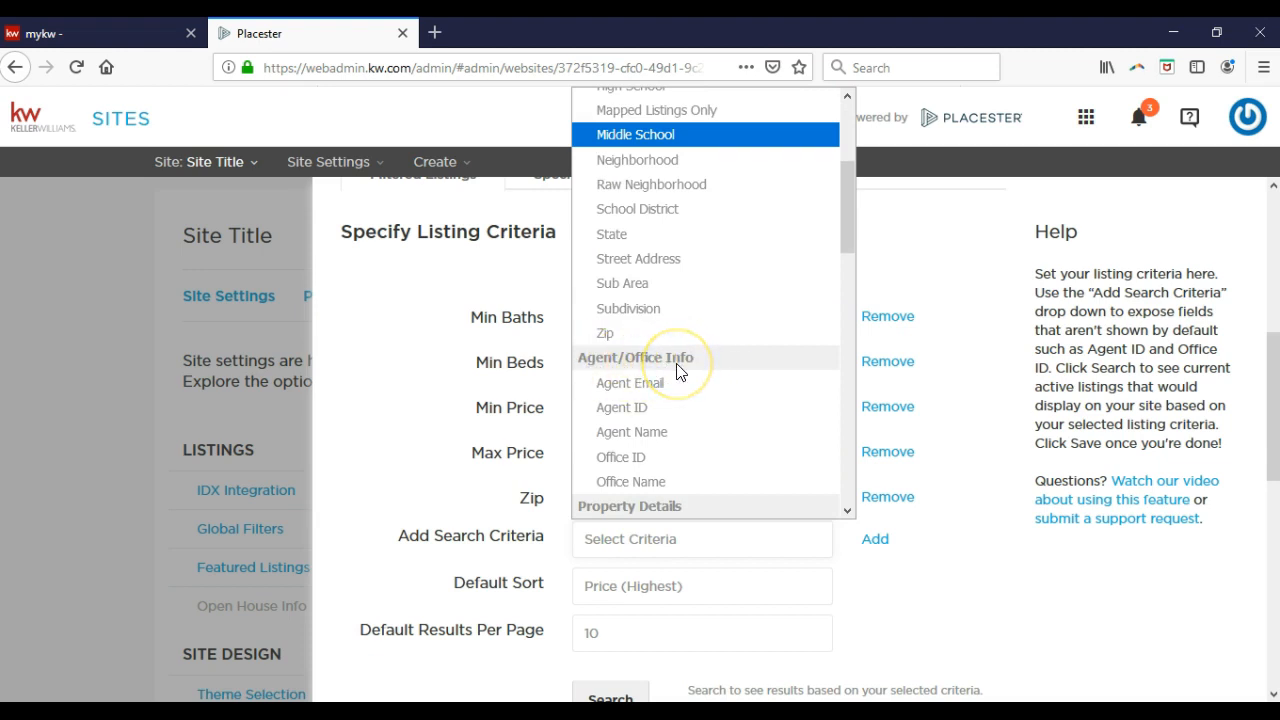
scroll(680, 371, down, 1)
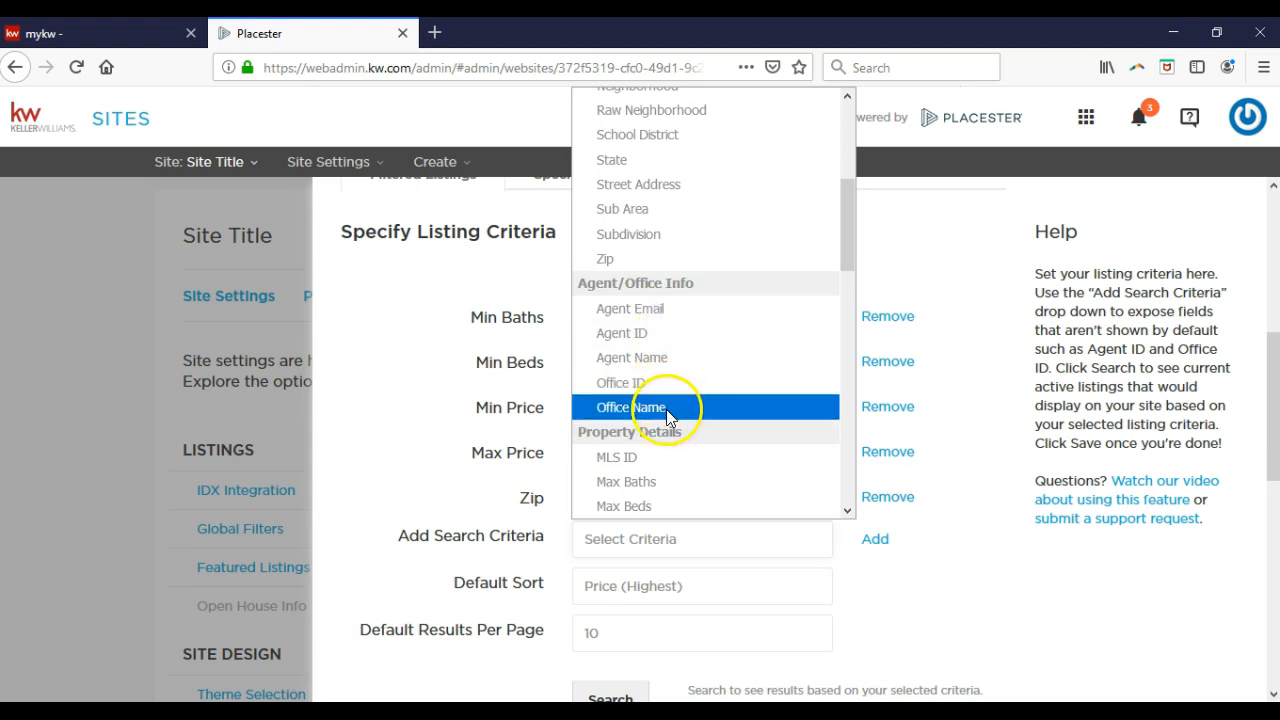
click(697, 336)
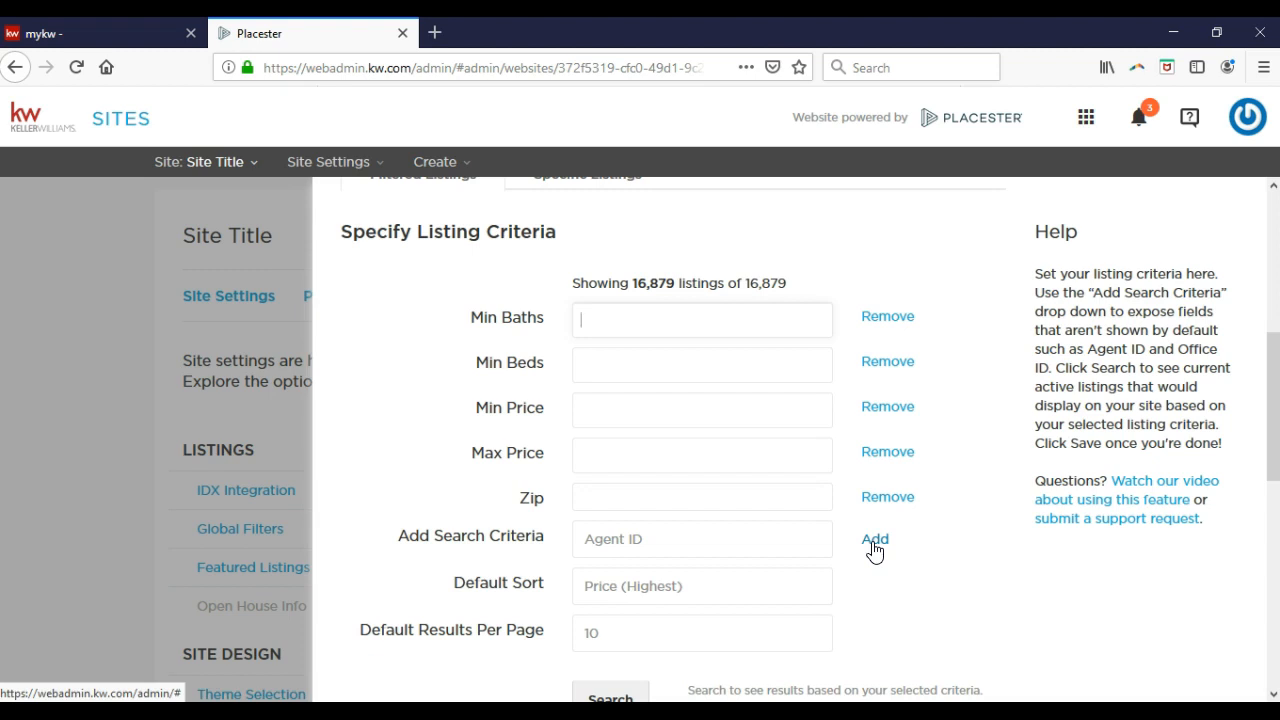
click(875, 541)
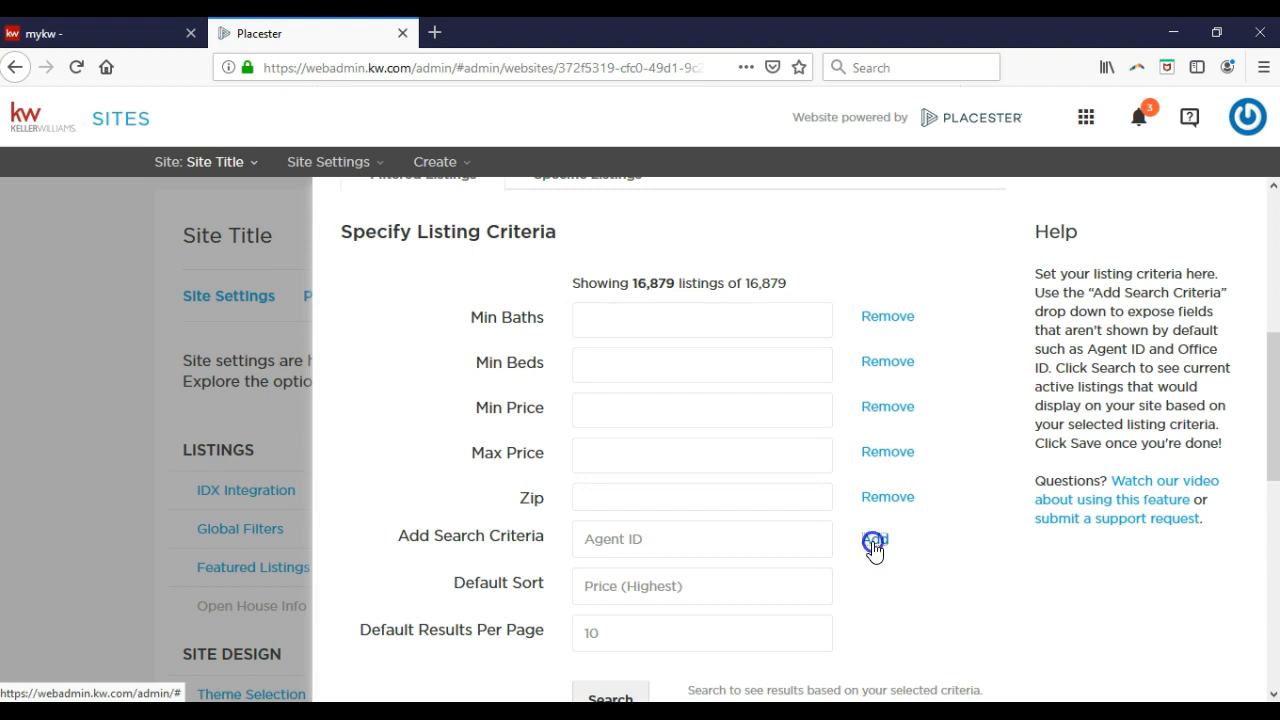
Enter Min Baths 2, Min Beds 3, Min Price 200000 and Max Price 750000.
click(759, 538)
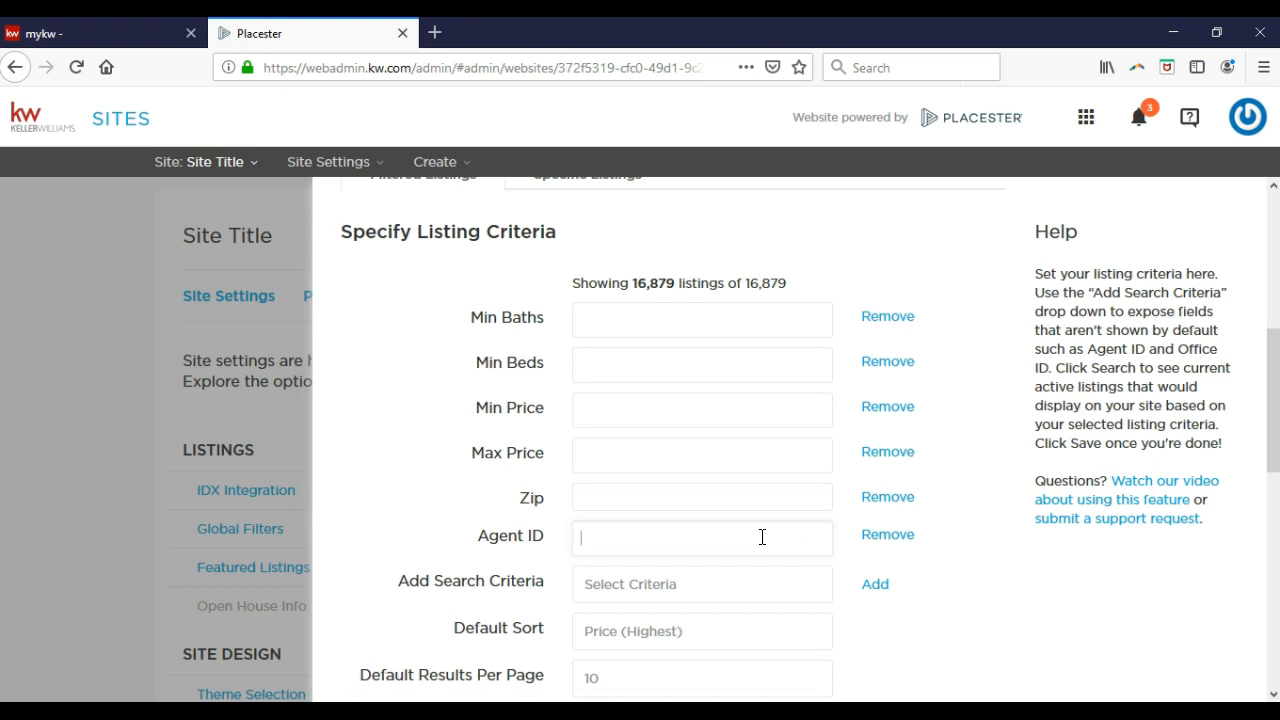
click(664, 334)
text(2)
click(660, 362)
text(3)
click(593, 422)
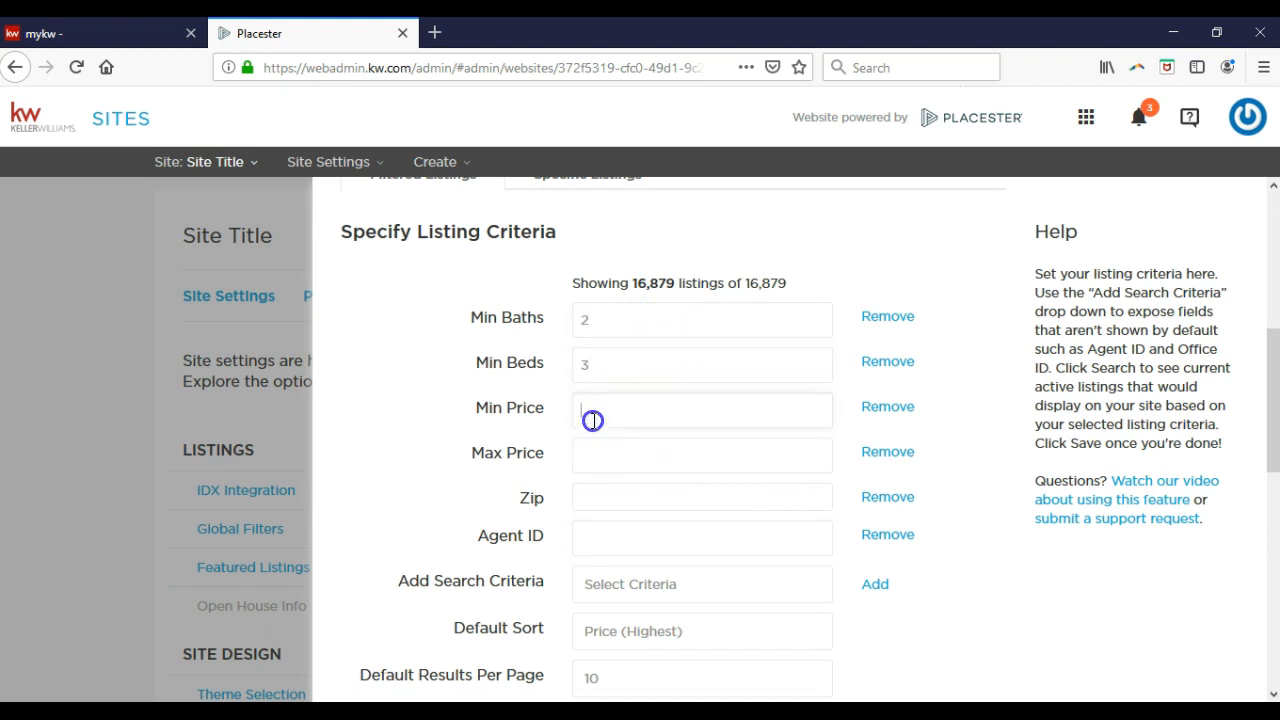
text(200000)
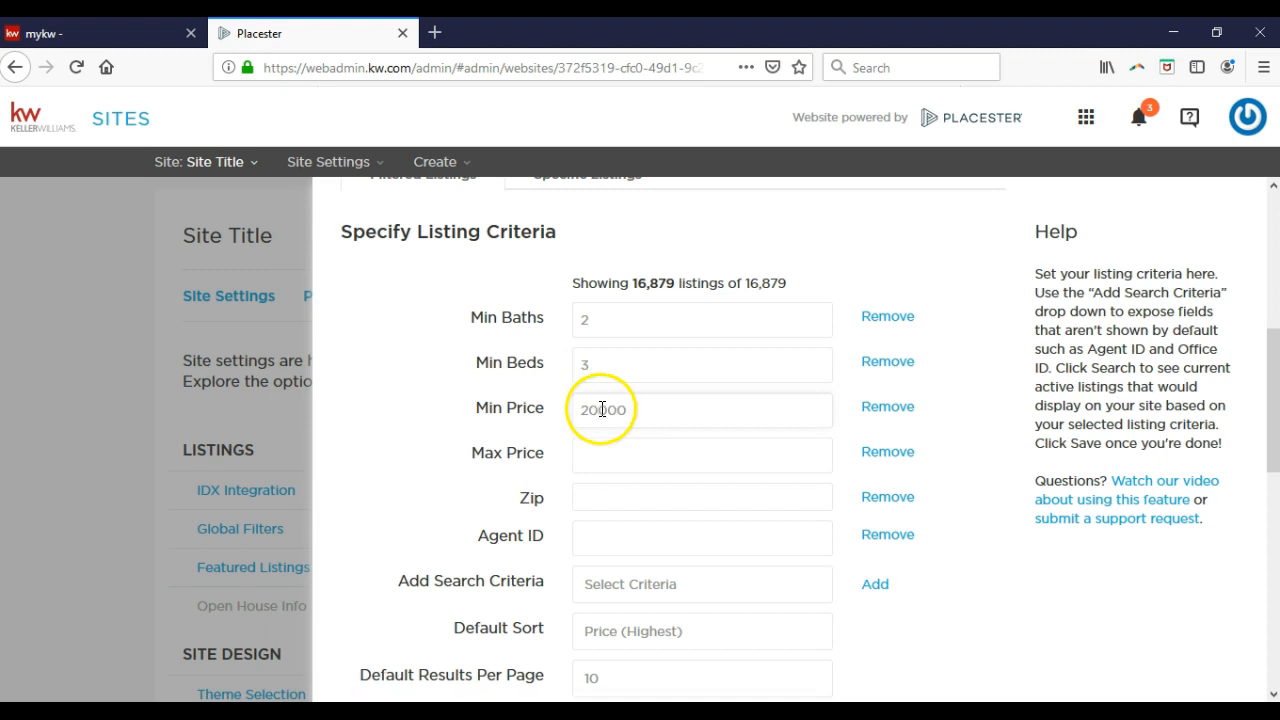
click(607, 452)
text(750000)
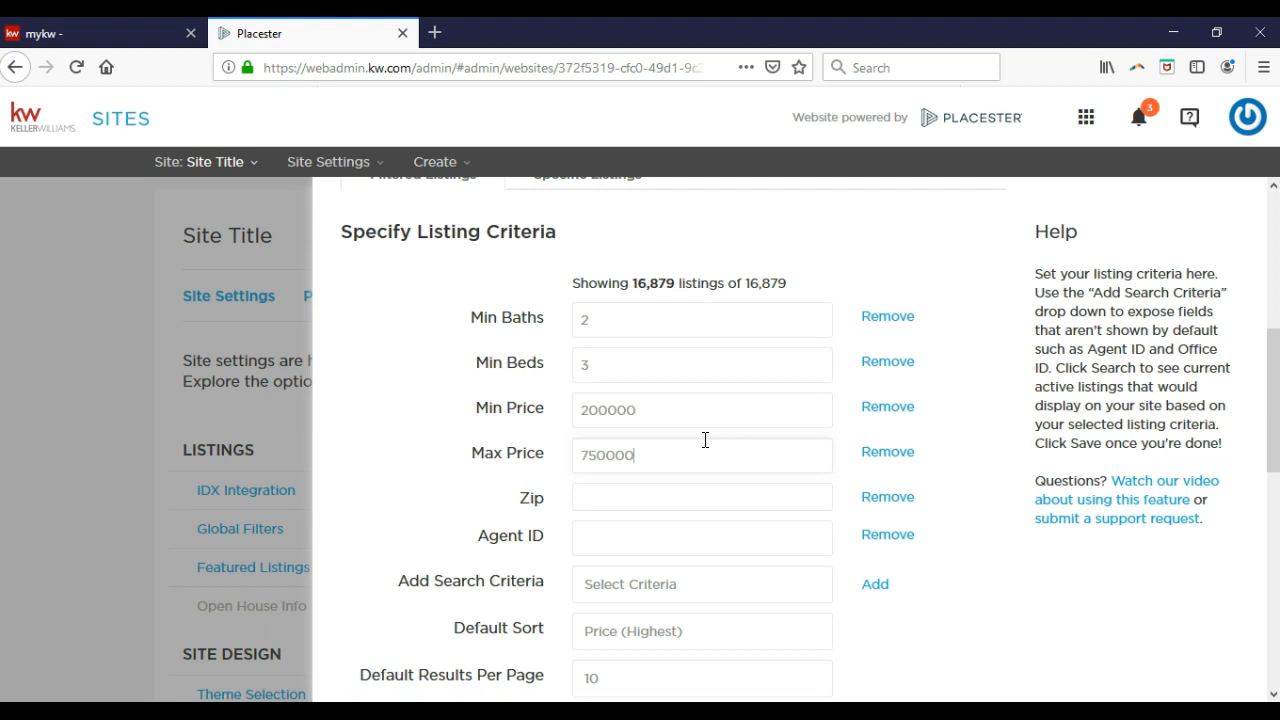
click(677, 497)
Add a City criterion with Little Rock and North Little Rock.
click(672, 592)
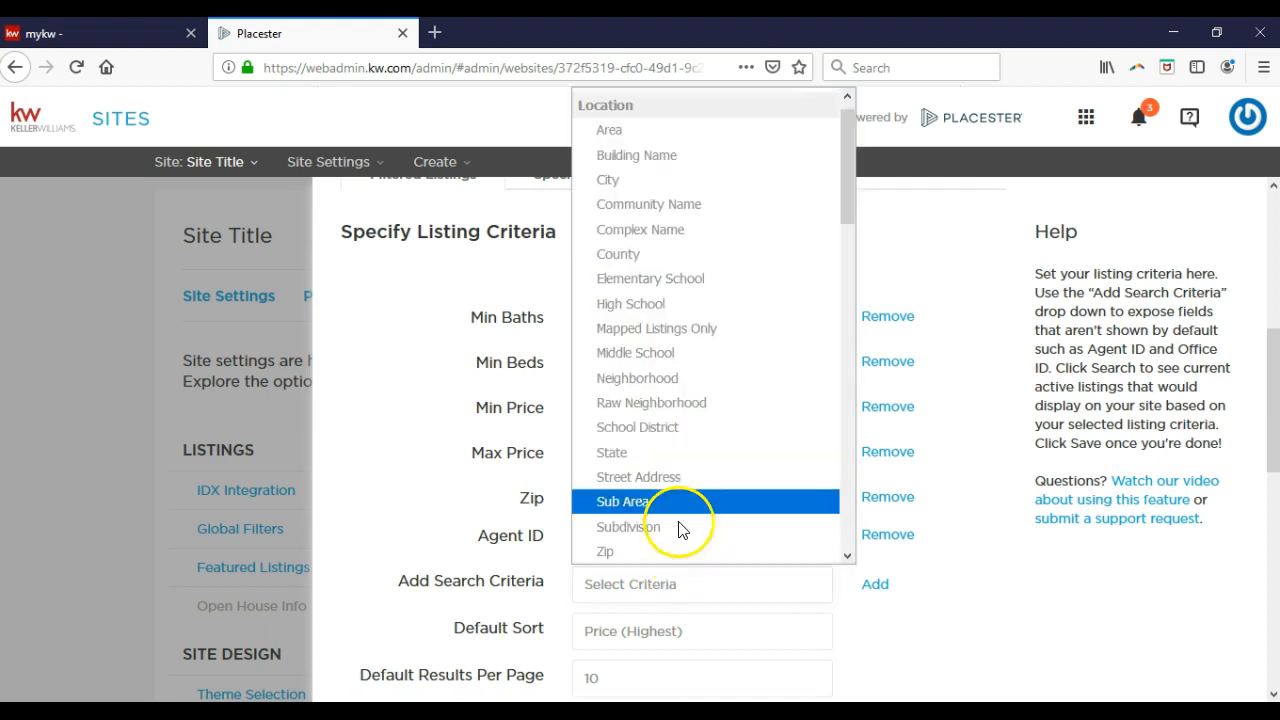
click(641, 179)
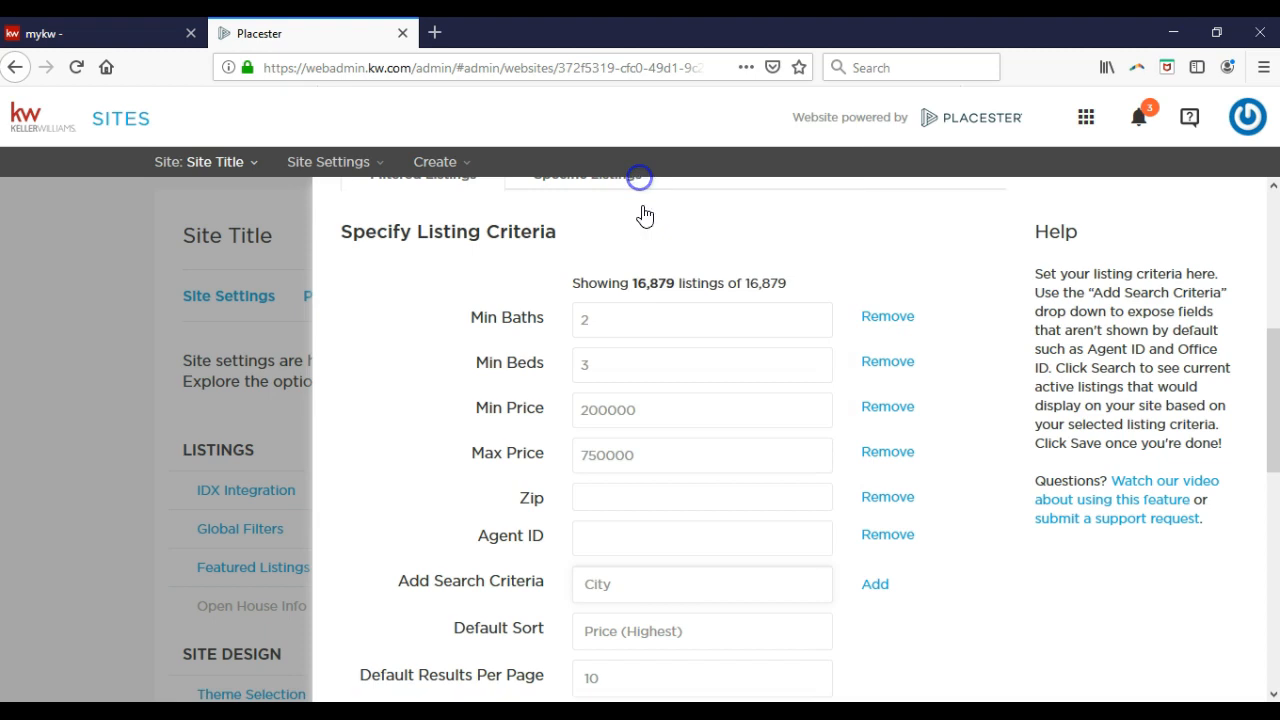
click(877, 588)
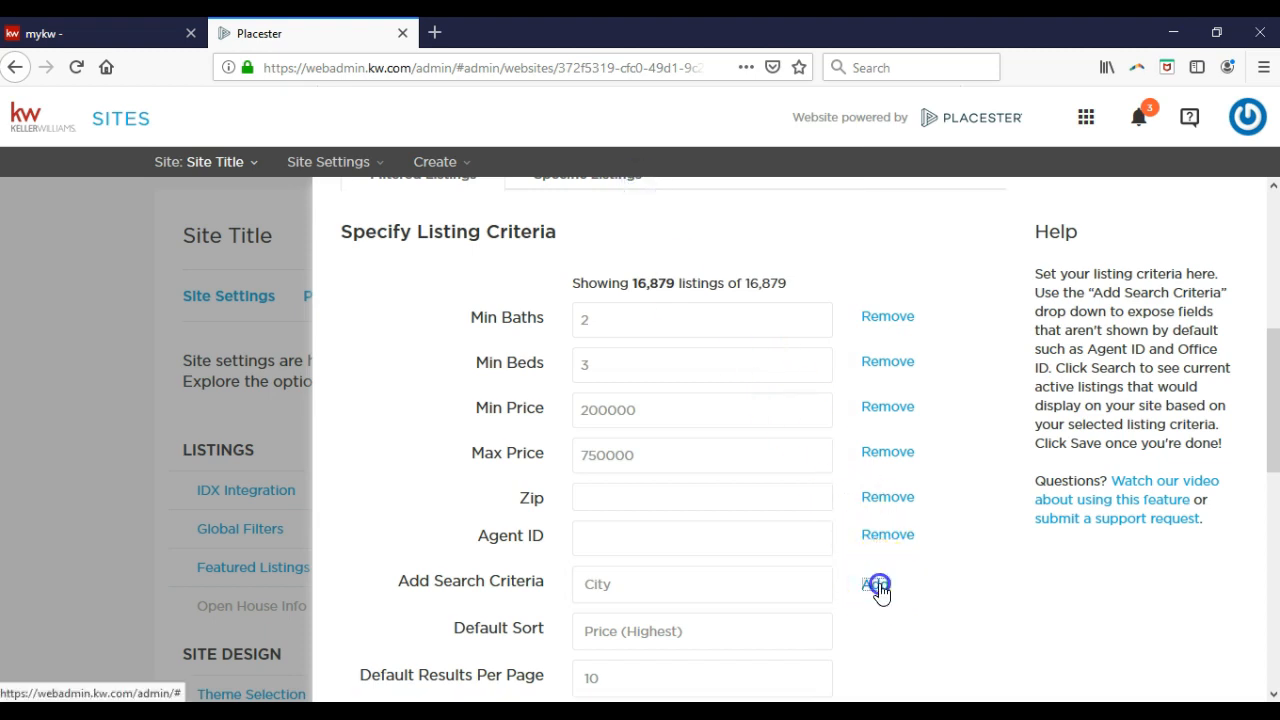
click(656, 578)
text(little)
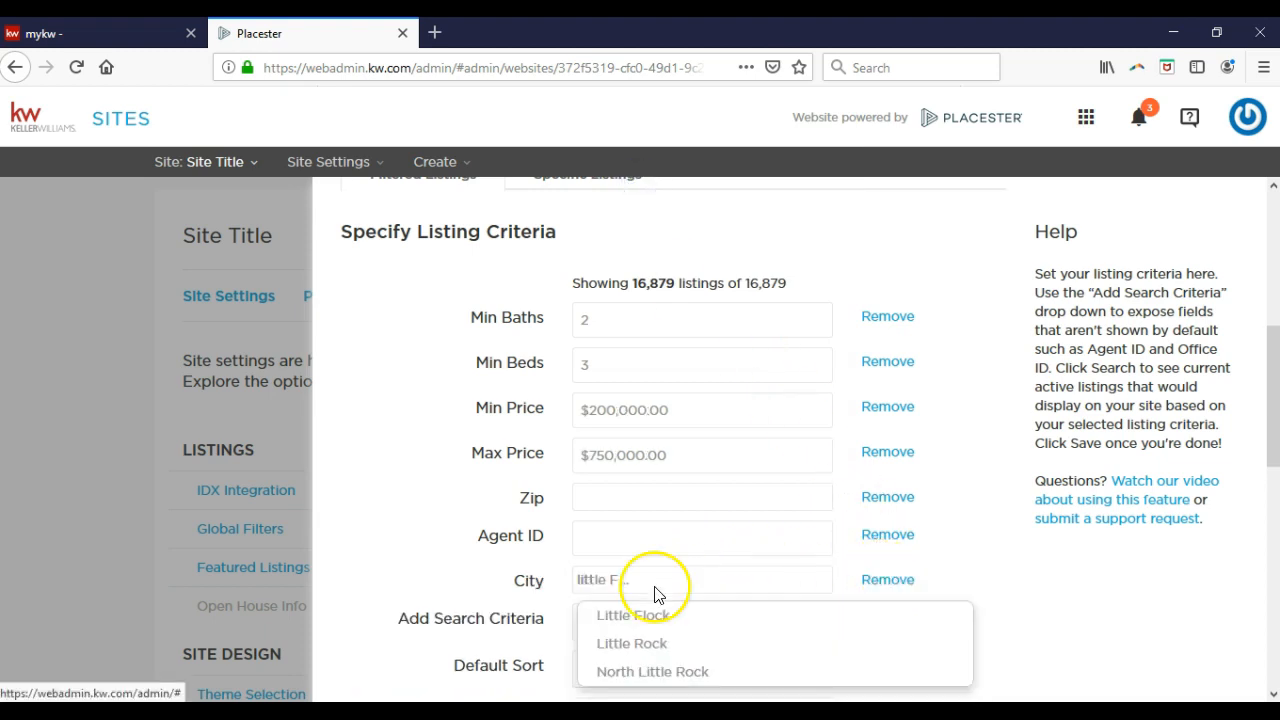
click(681, 645)
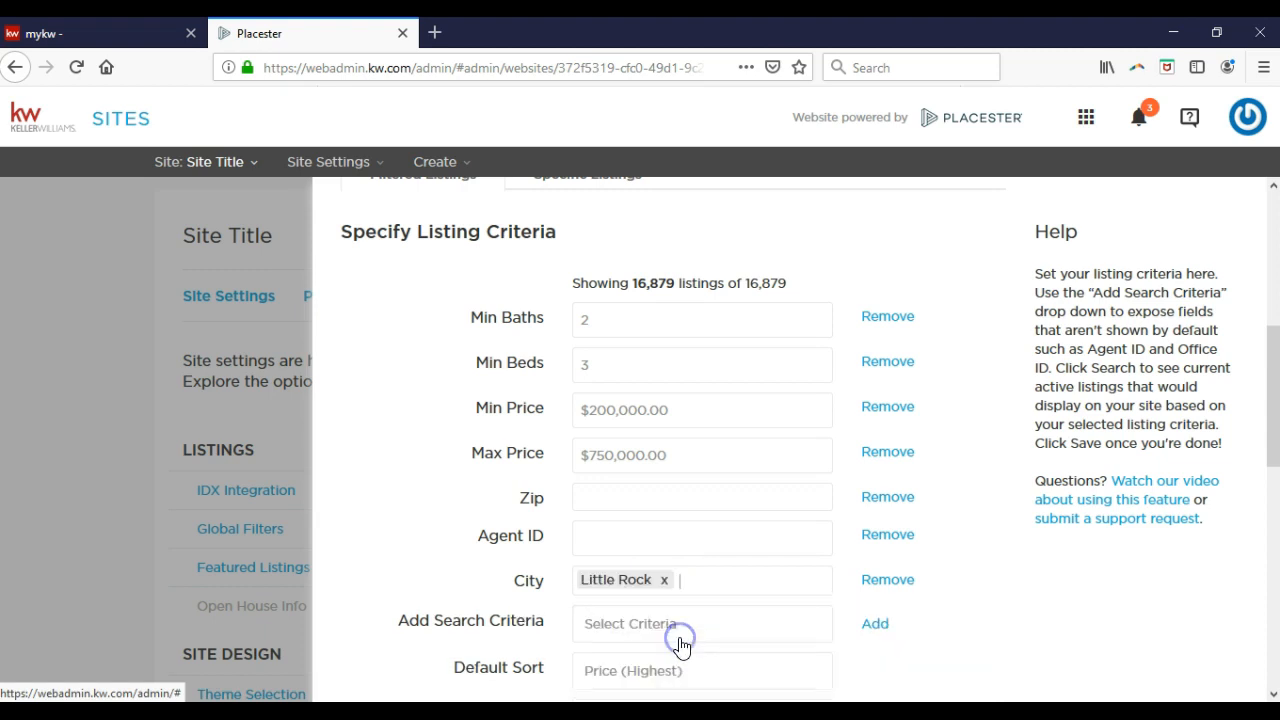
text(little)
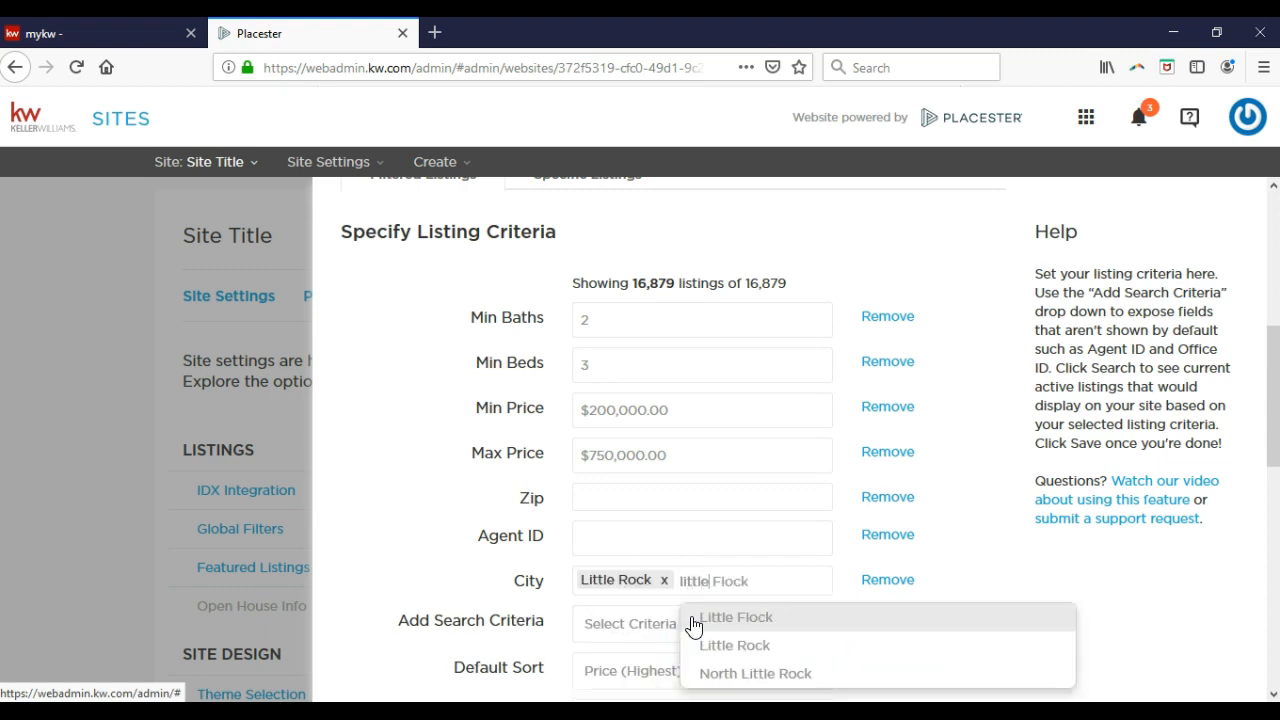
click(757, 673)
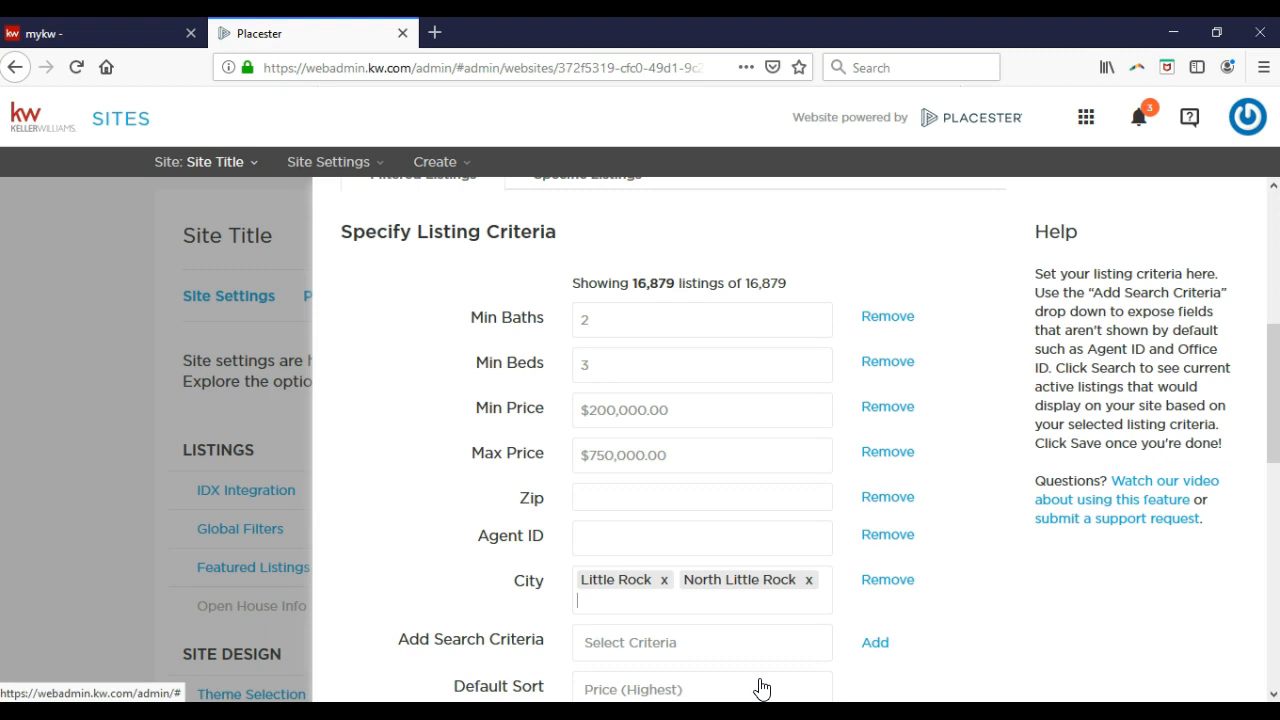
Run the search, narrowing results from 16,879 to 645 listings.
scroll(786, 523, down, 3)
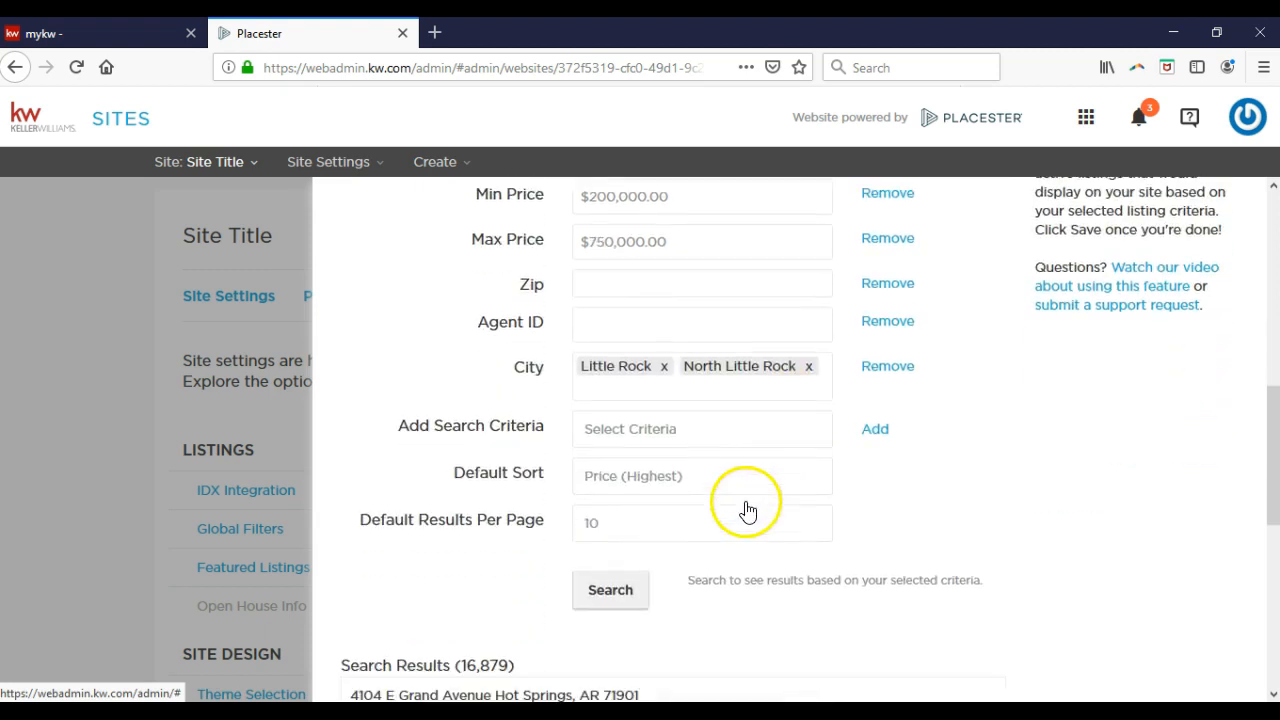
click(625, 537)
scroll(626, 540, down, 2)
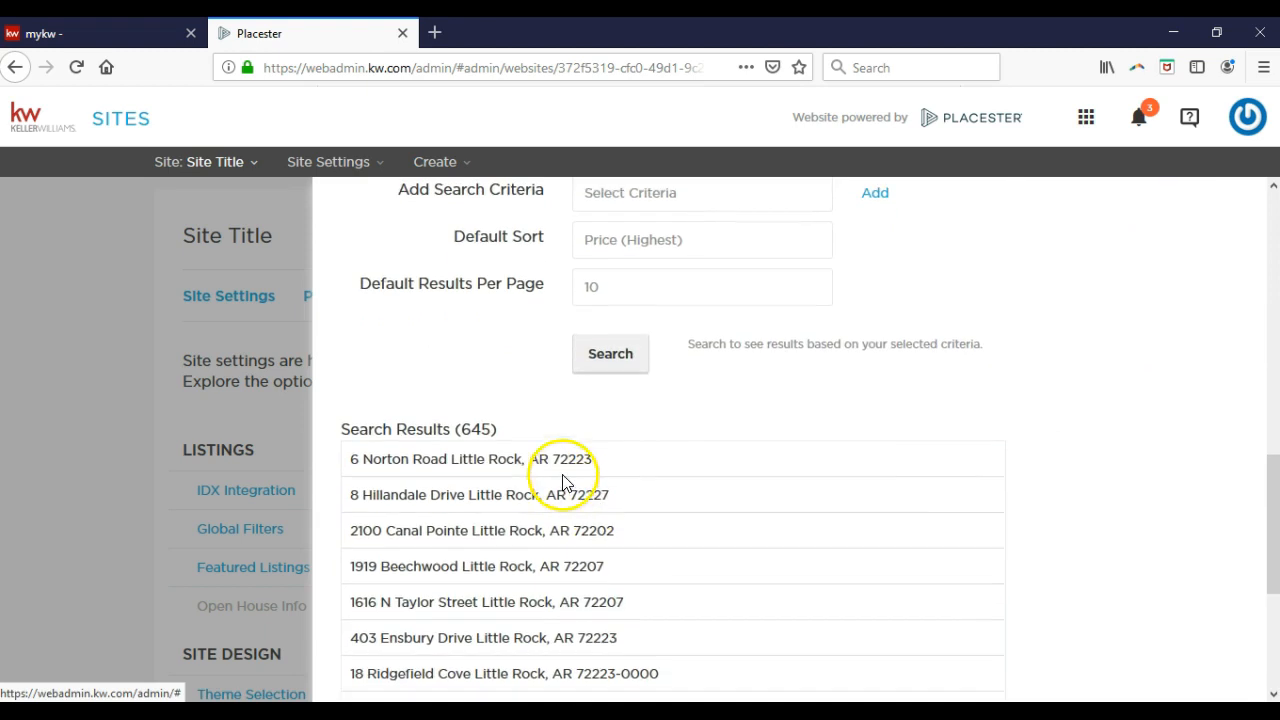
scroll(483, 467, up, 1)
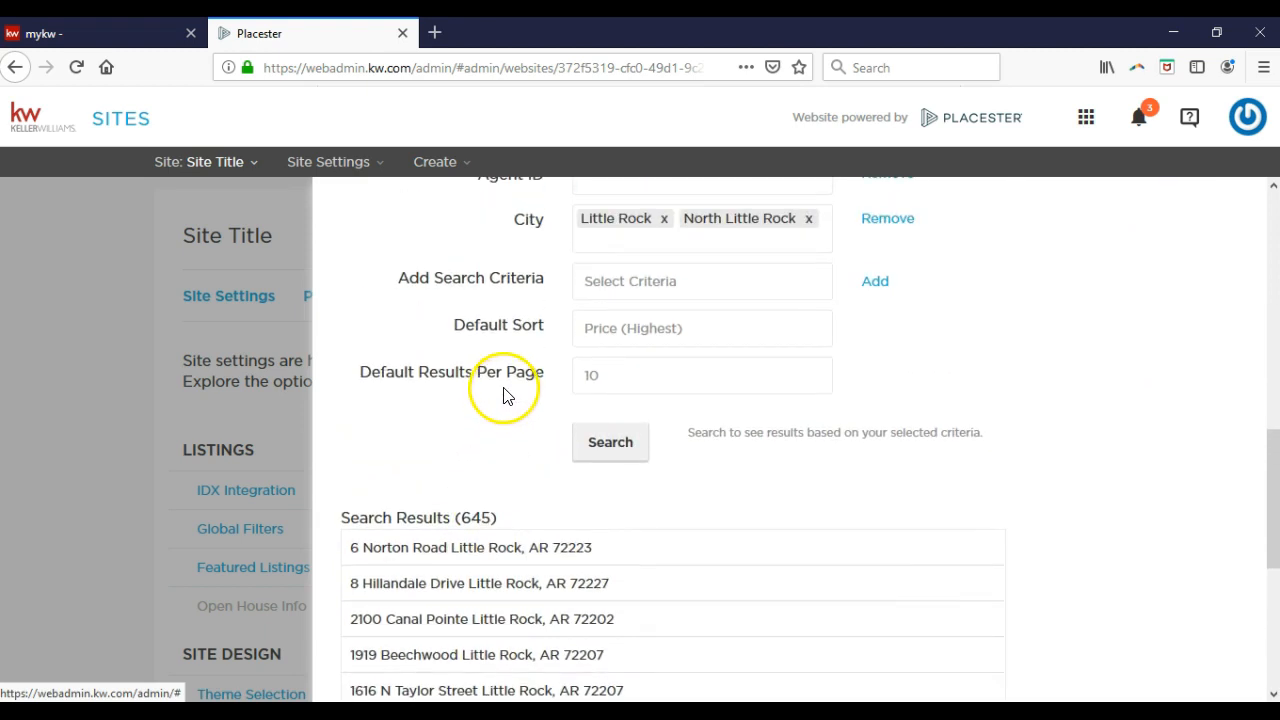
Choose Days on Site (Newest) as Default Sort and save, closing the Featured Listings panel.
click(595, 343)
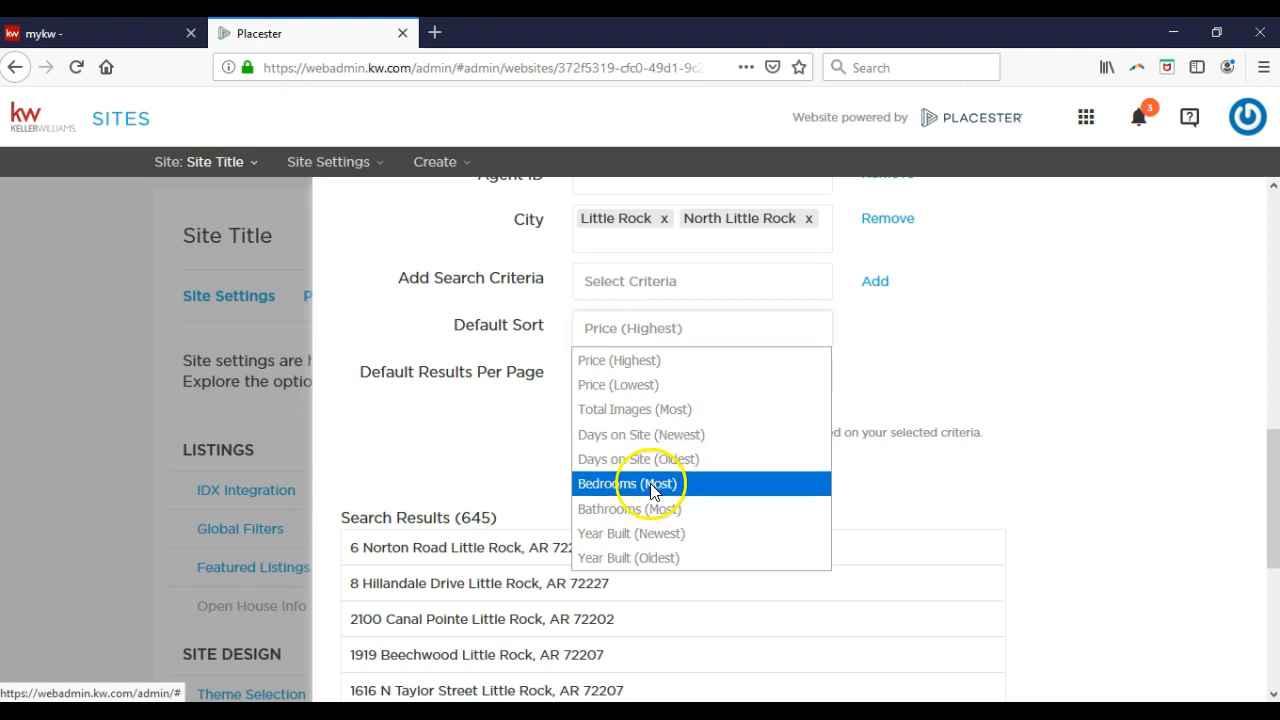
click(651, 434)
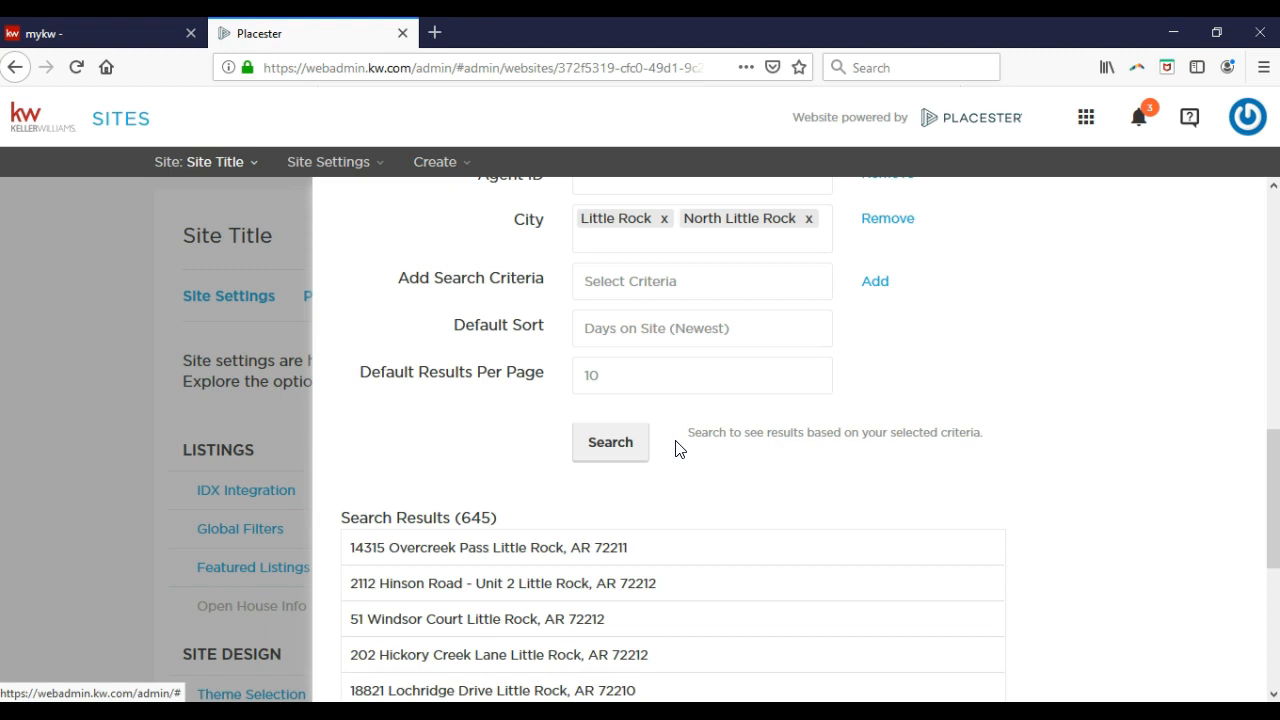
scroll(677, 446, down, 4)
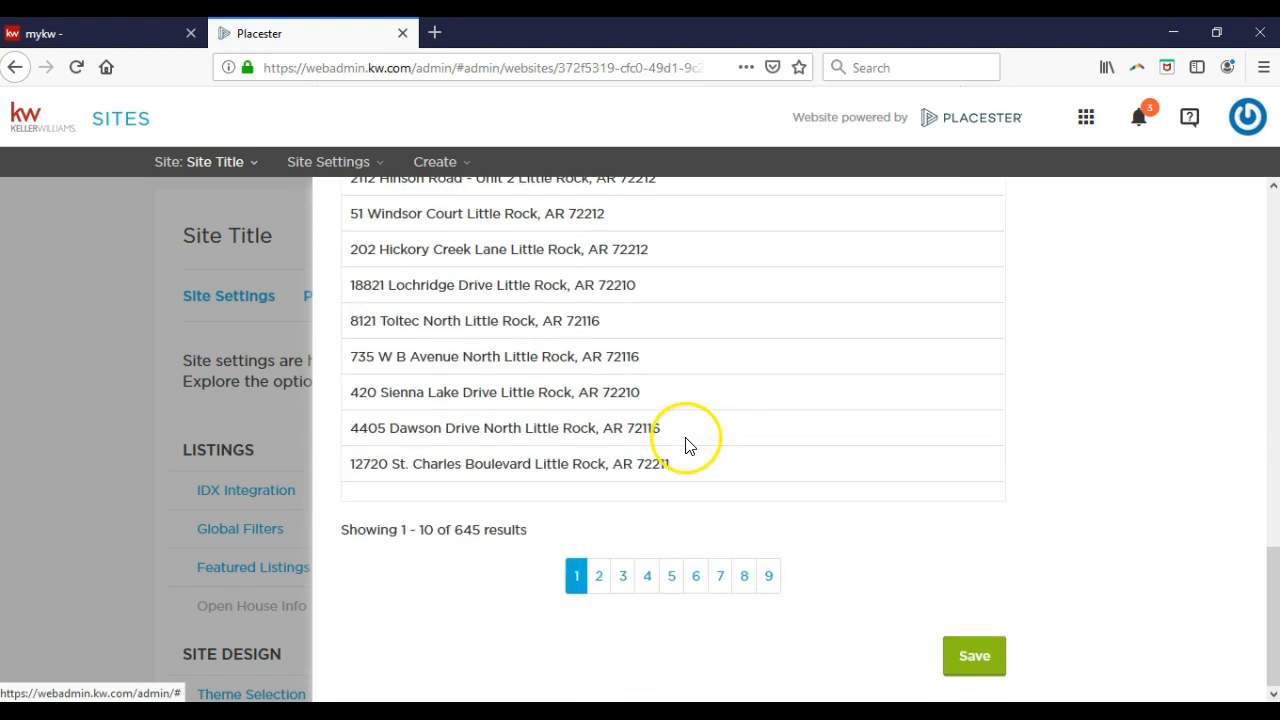
click(975, 657)
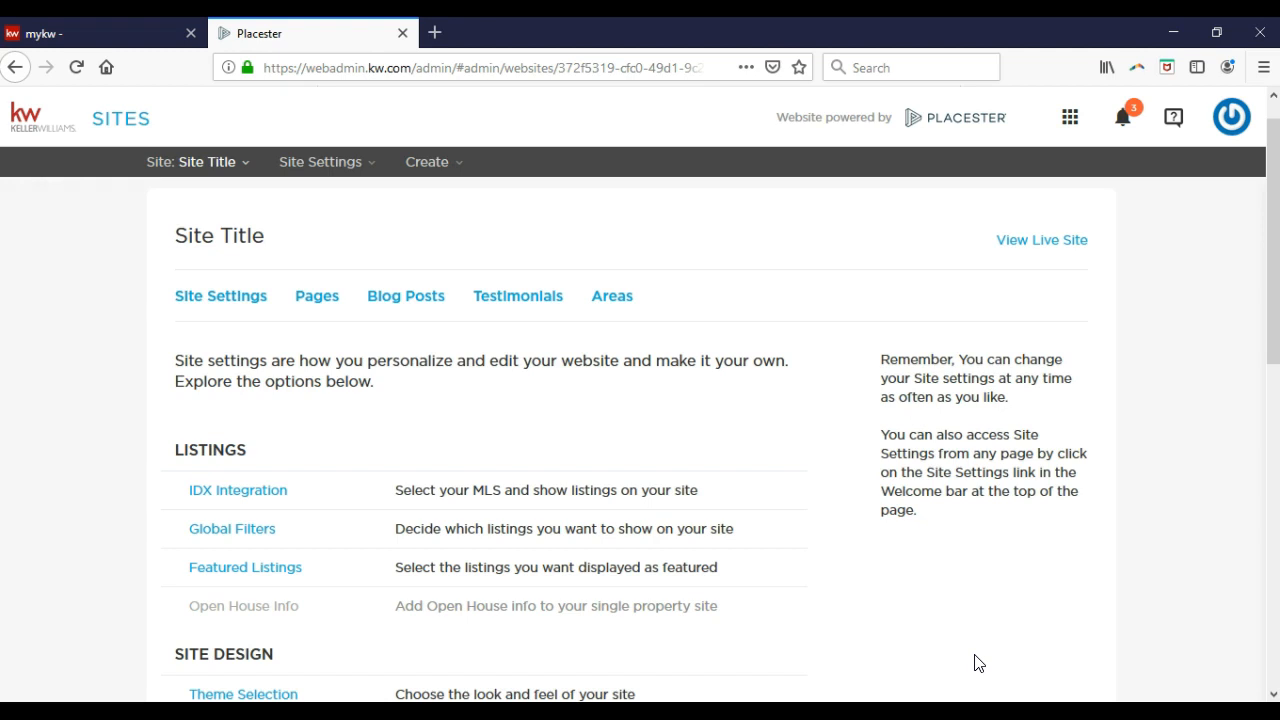
click(270, 614)
scroll(295, 590, down, 5)
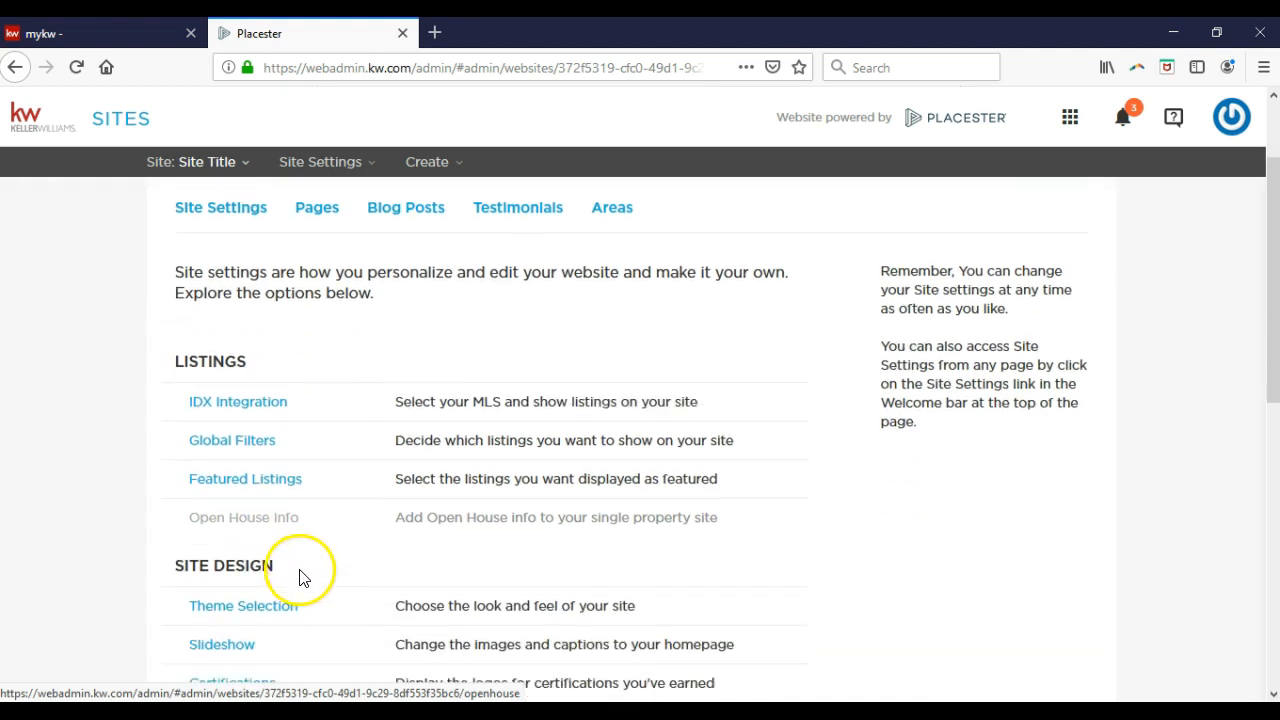
scroll(313, 497, down, 2)
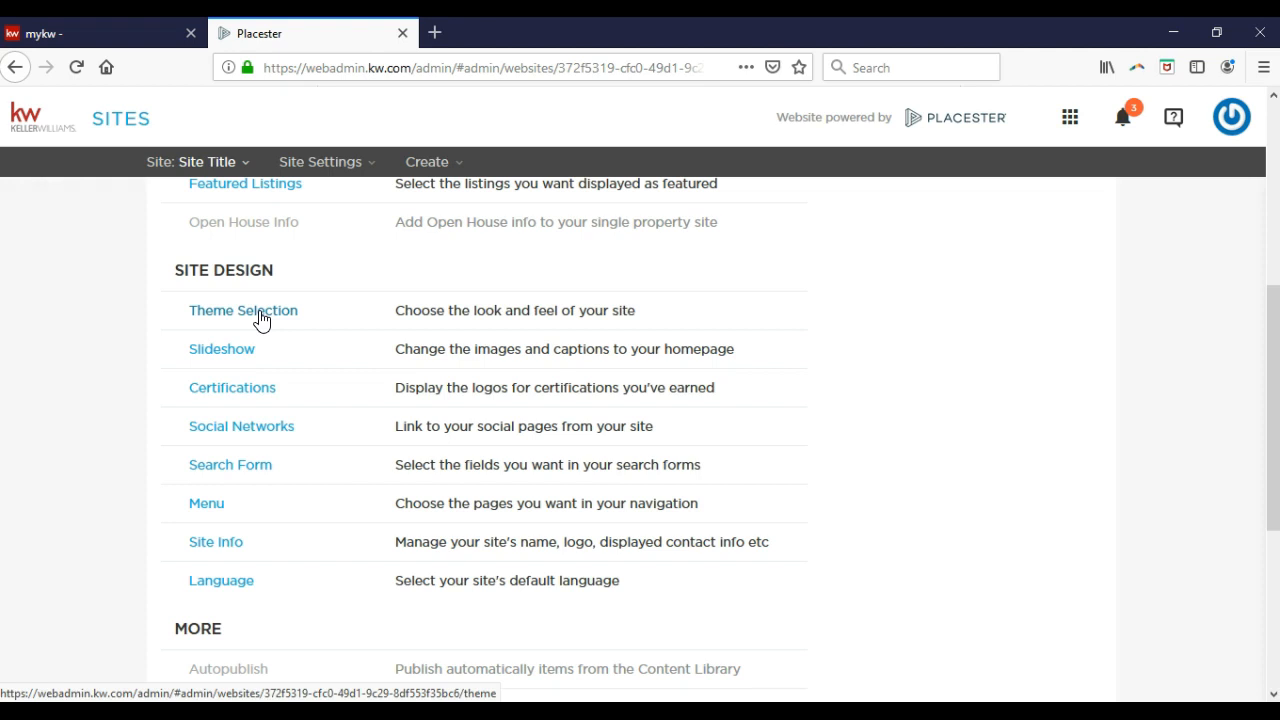
Open Theme Selection, preview Plymouth, then return to Madison (design 2 of 9).
click(260, 318)
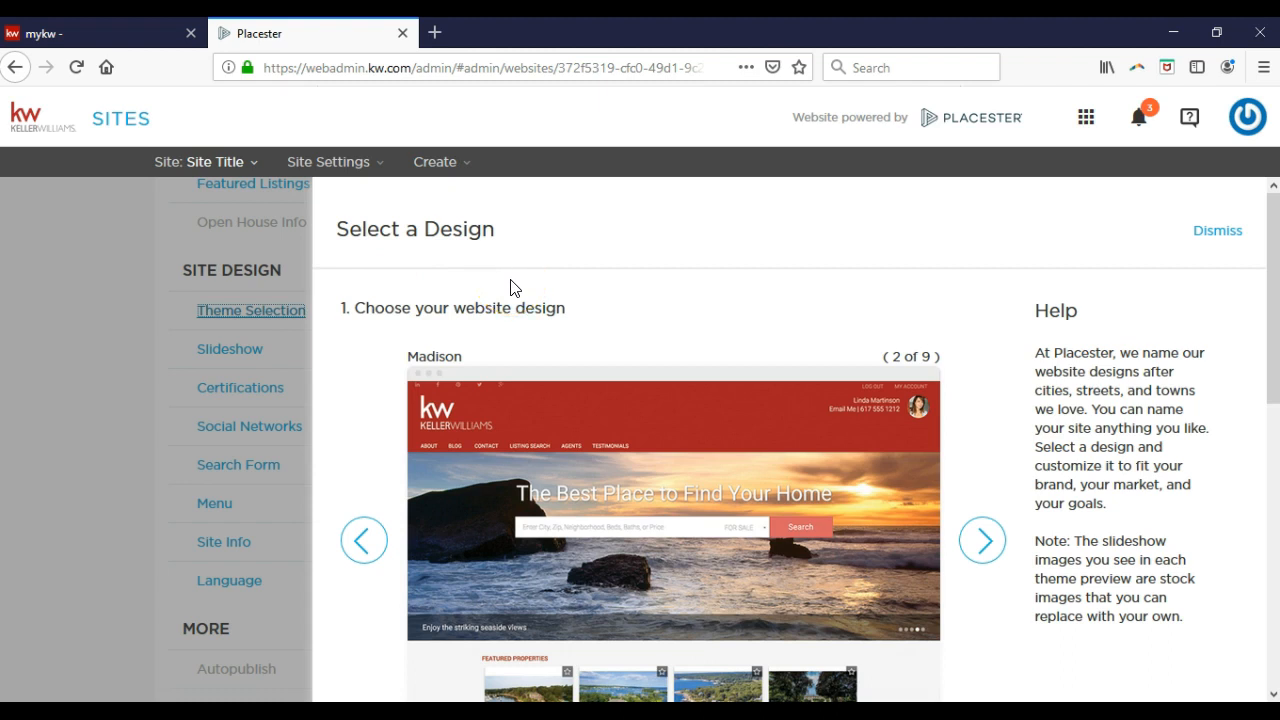
scroll(511, 287, down, 1)
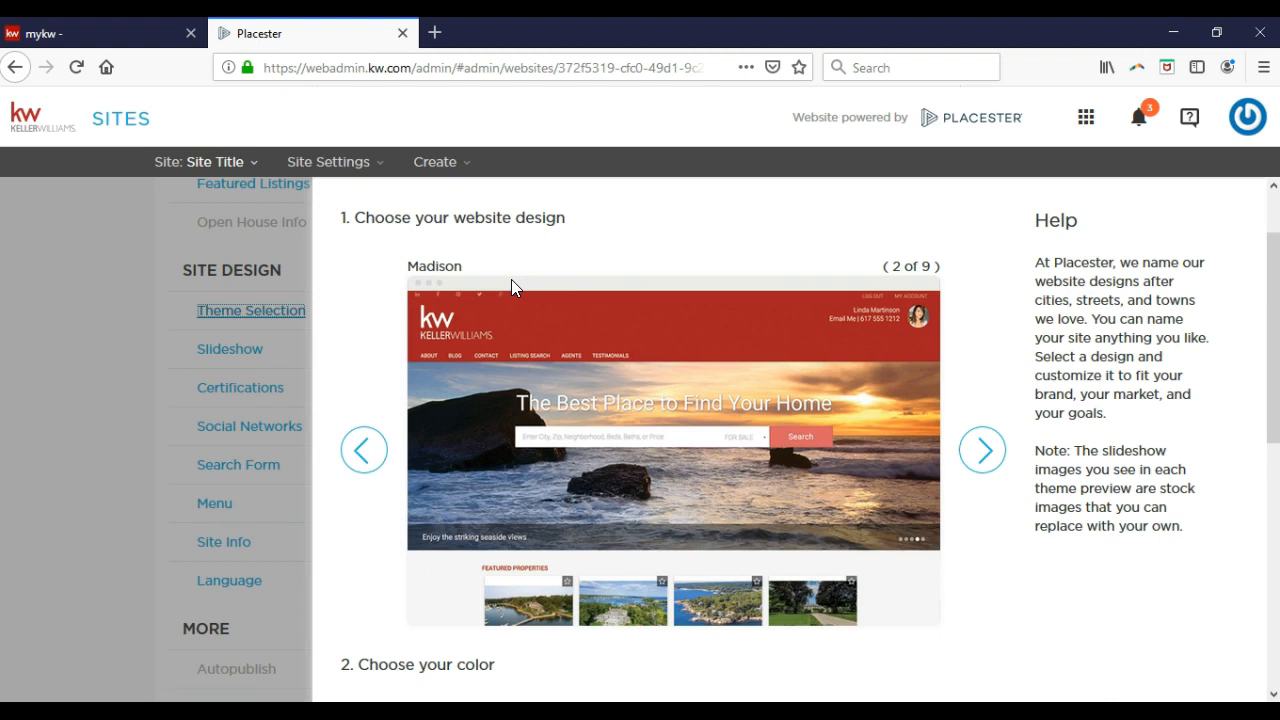
click(366, 451)
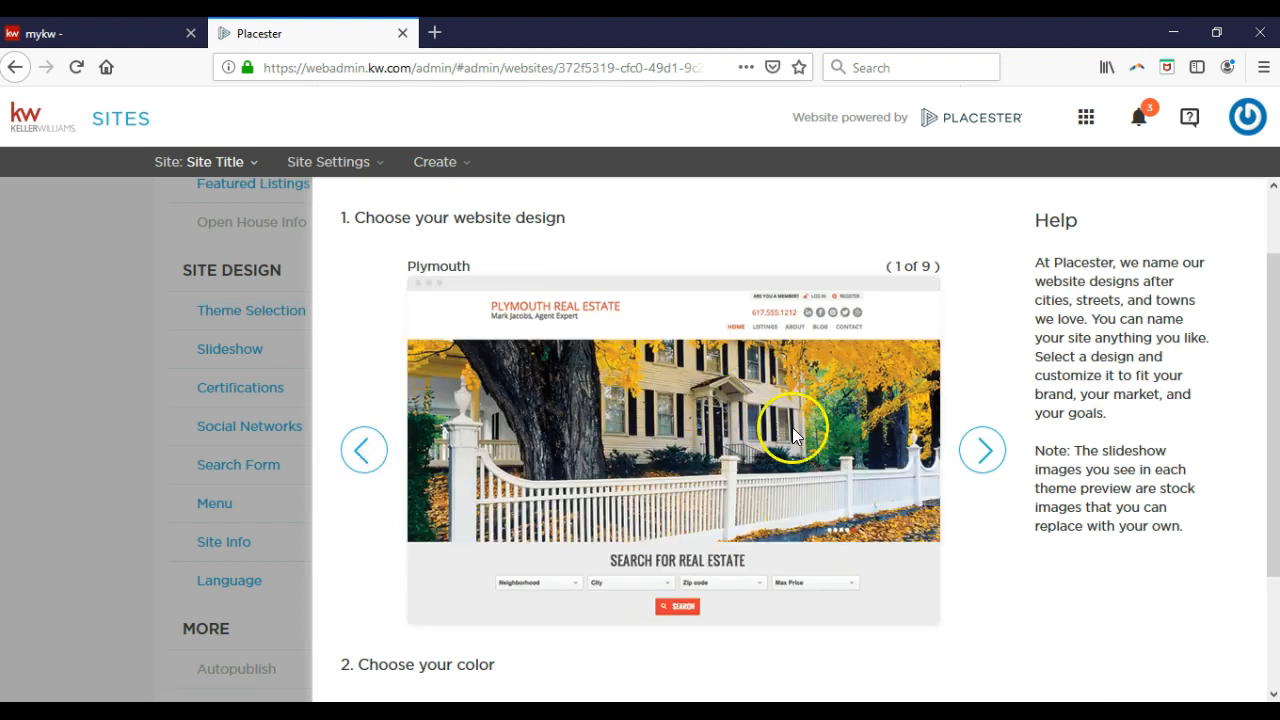
click(983, 450)
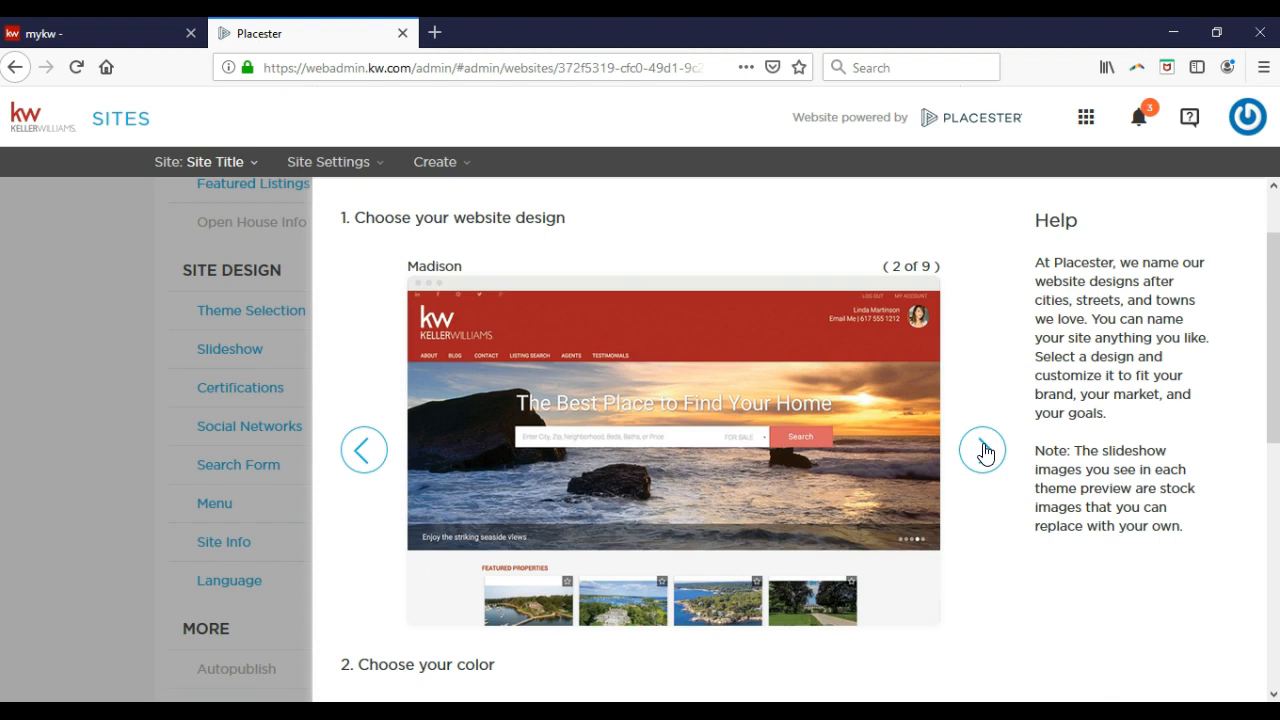
scroll(983, 450, down, 5)
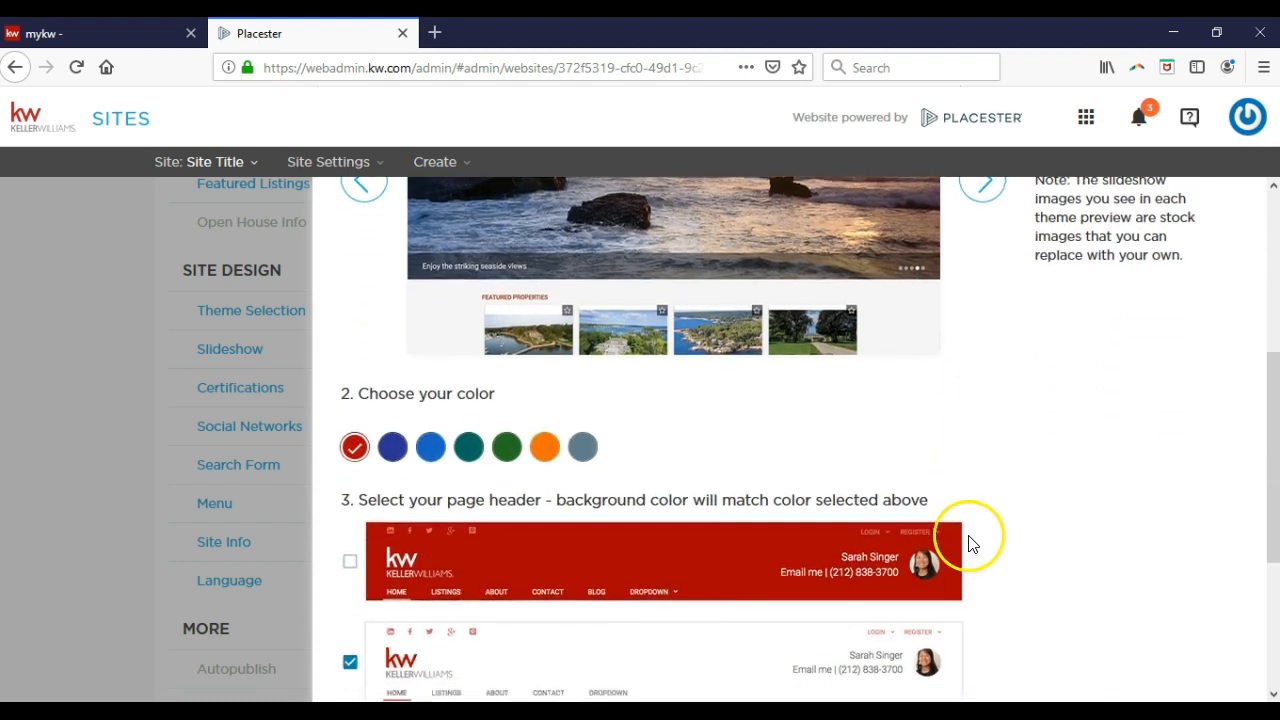
scroll(968, 543, down, 2)
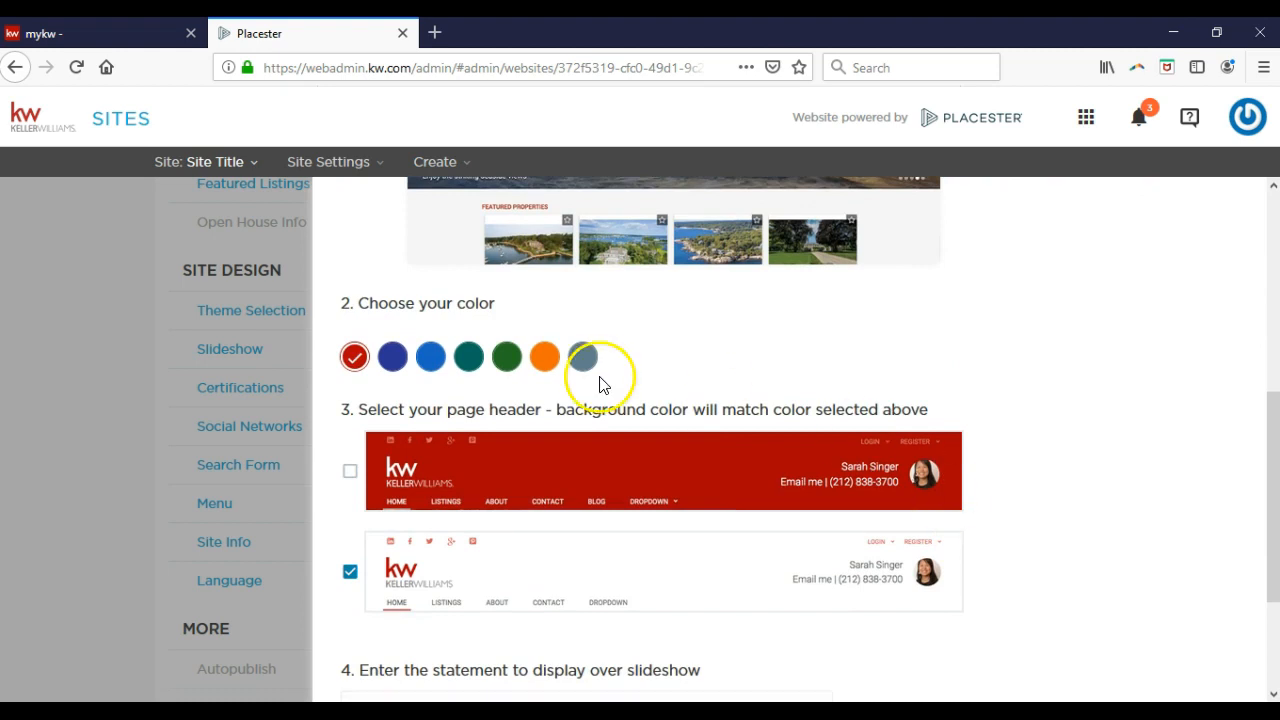
scroll(600, 368, up, 2)
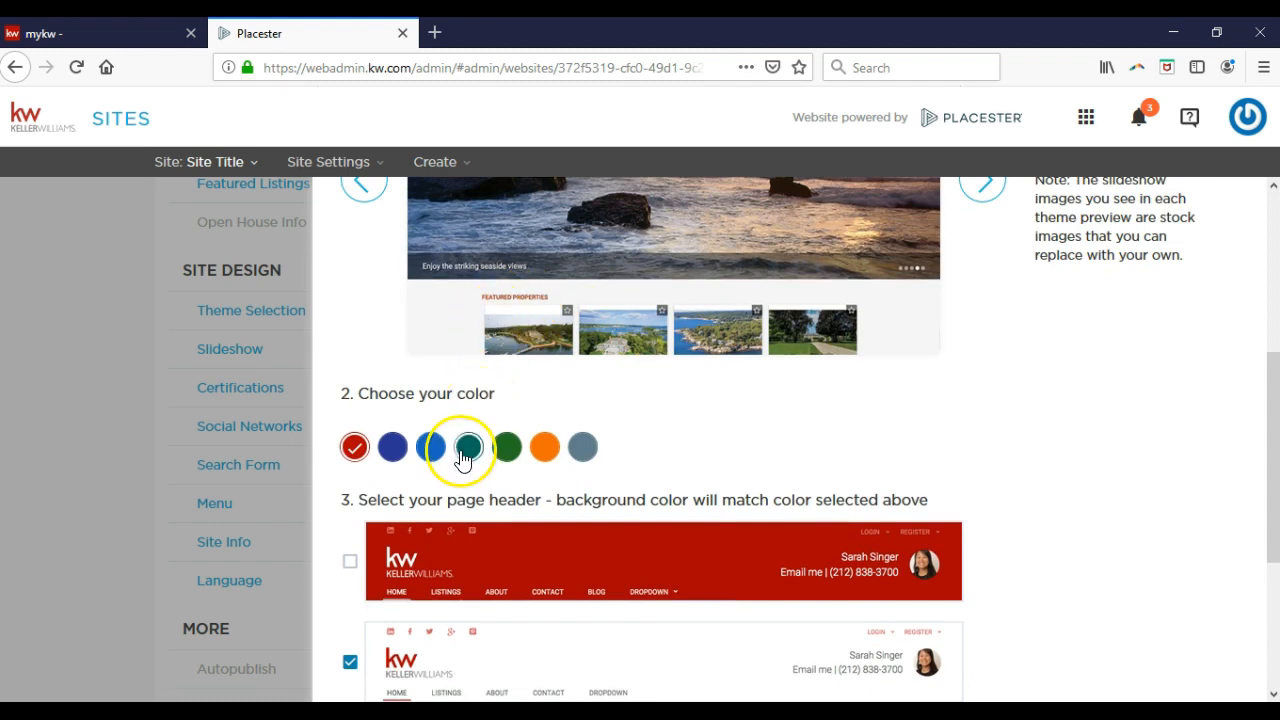
click(430, 450)
scroll(432, 460, up, 4)
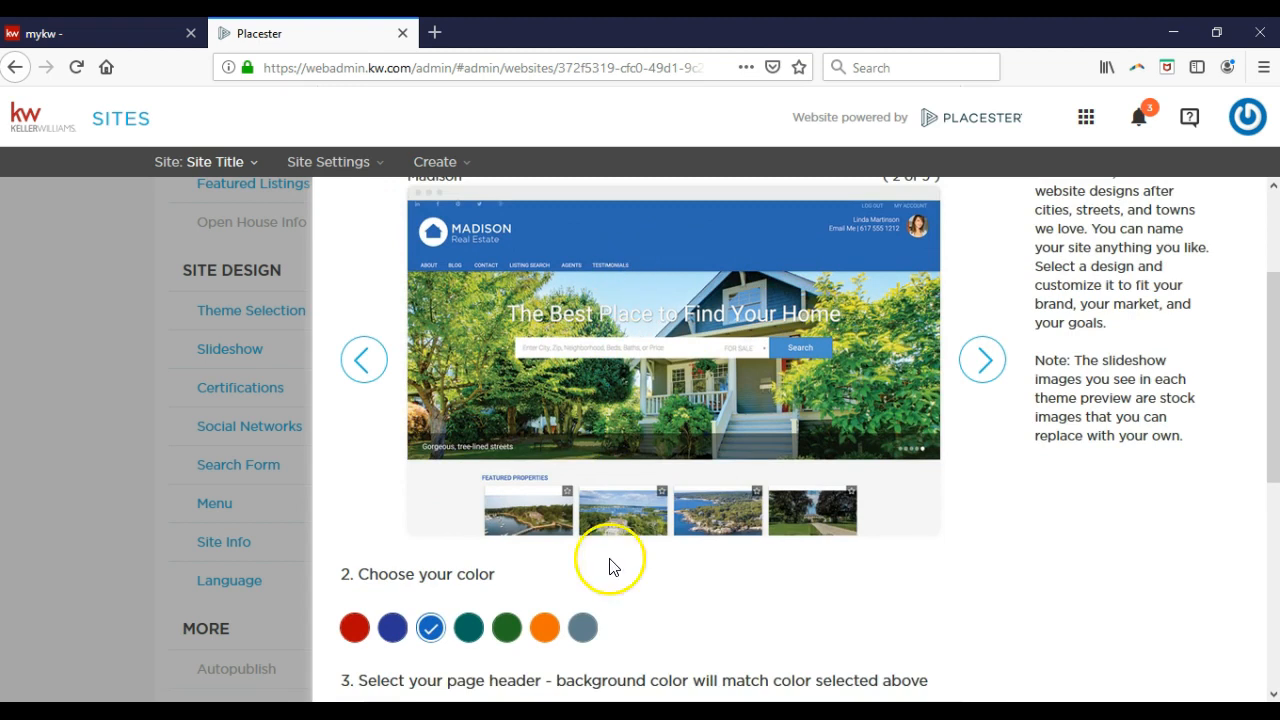
click(512, 634)
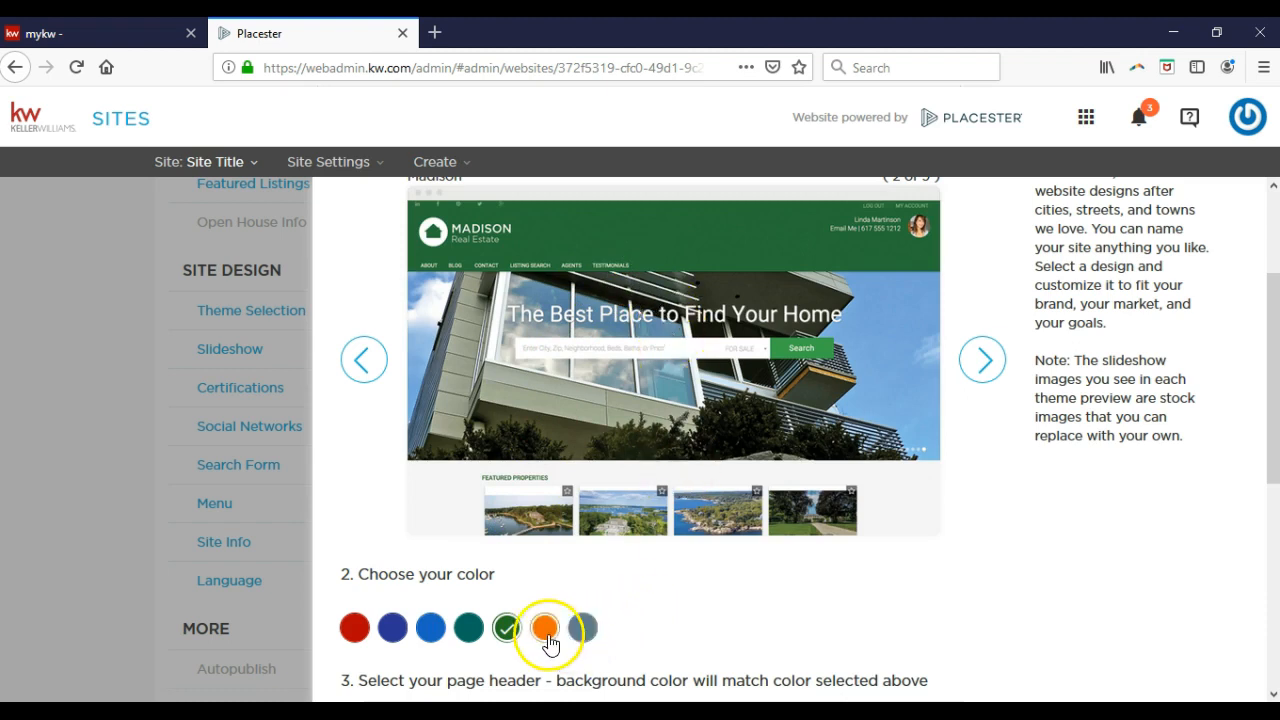
click(356, 630)
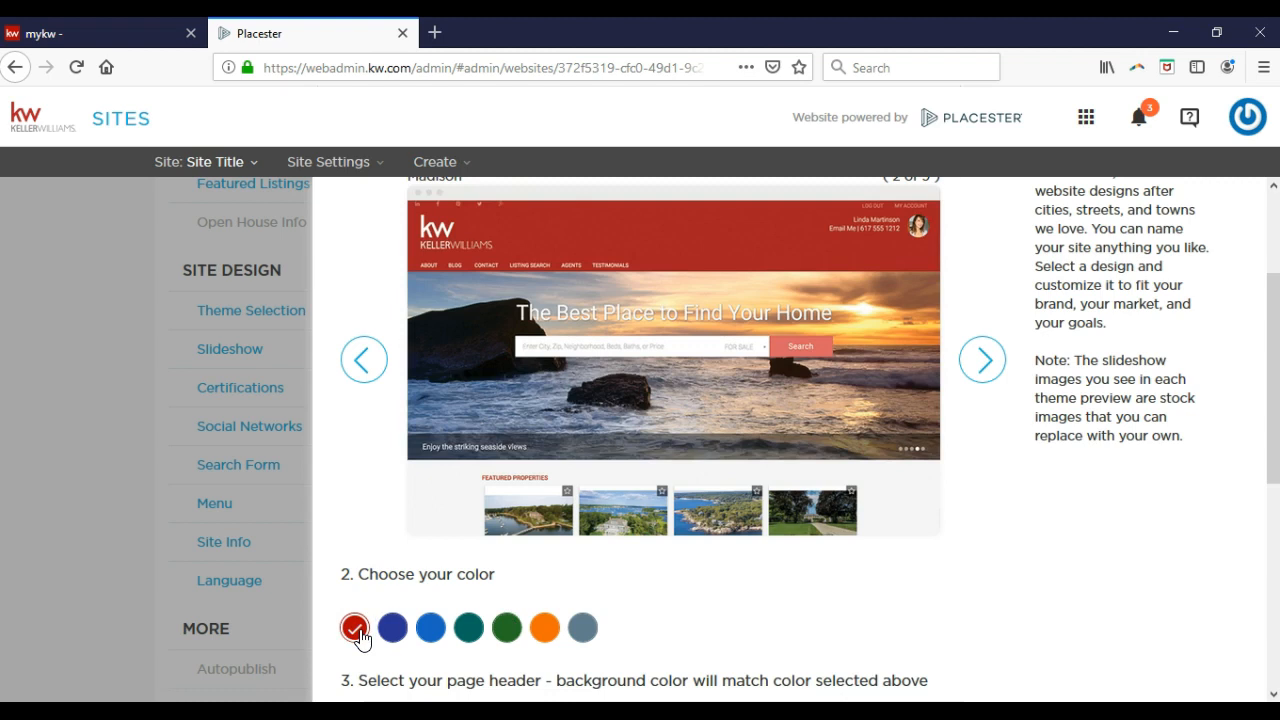
click(546, 632)
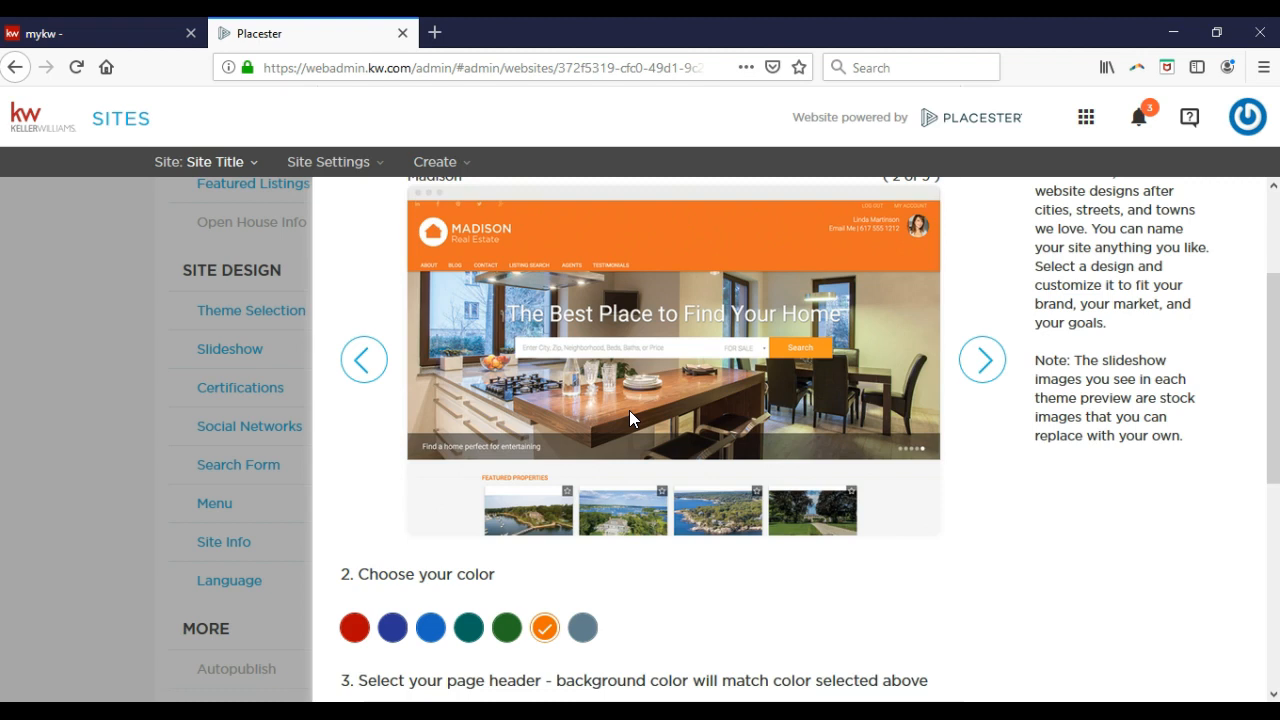
click(354, 627)
scroll(405, 545, down, 4)
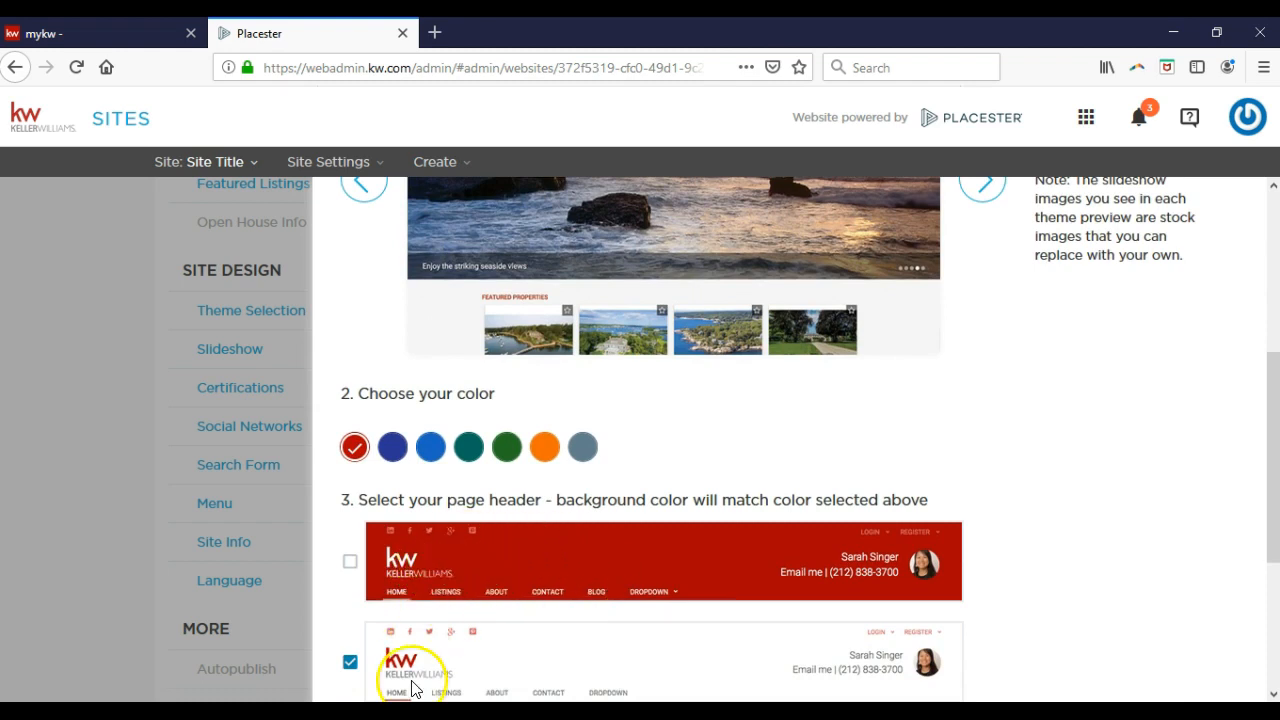
scroll(447, 660, down, 2)
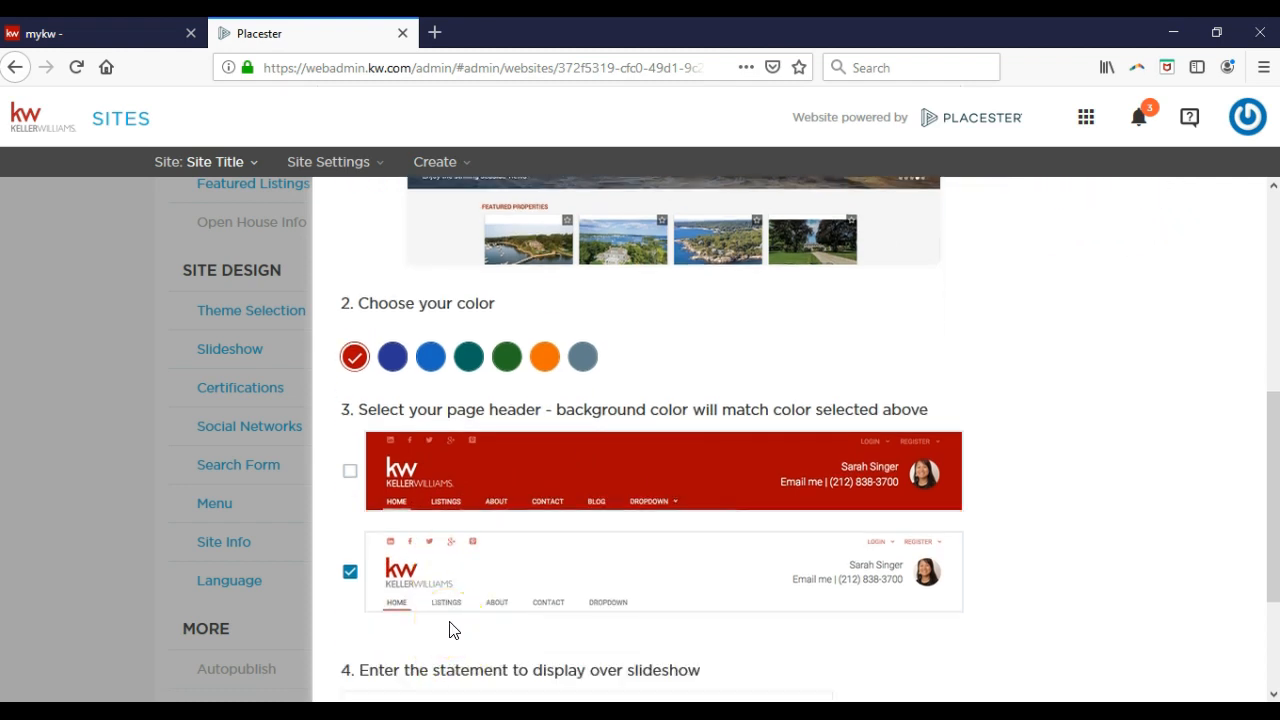
Tick the red-background page header option in step 3 of Select a Design.
click(352, 472)
scroll(350, 490, down, 3)
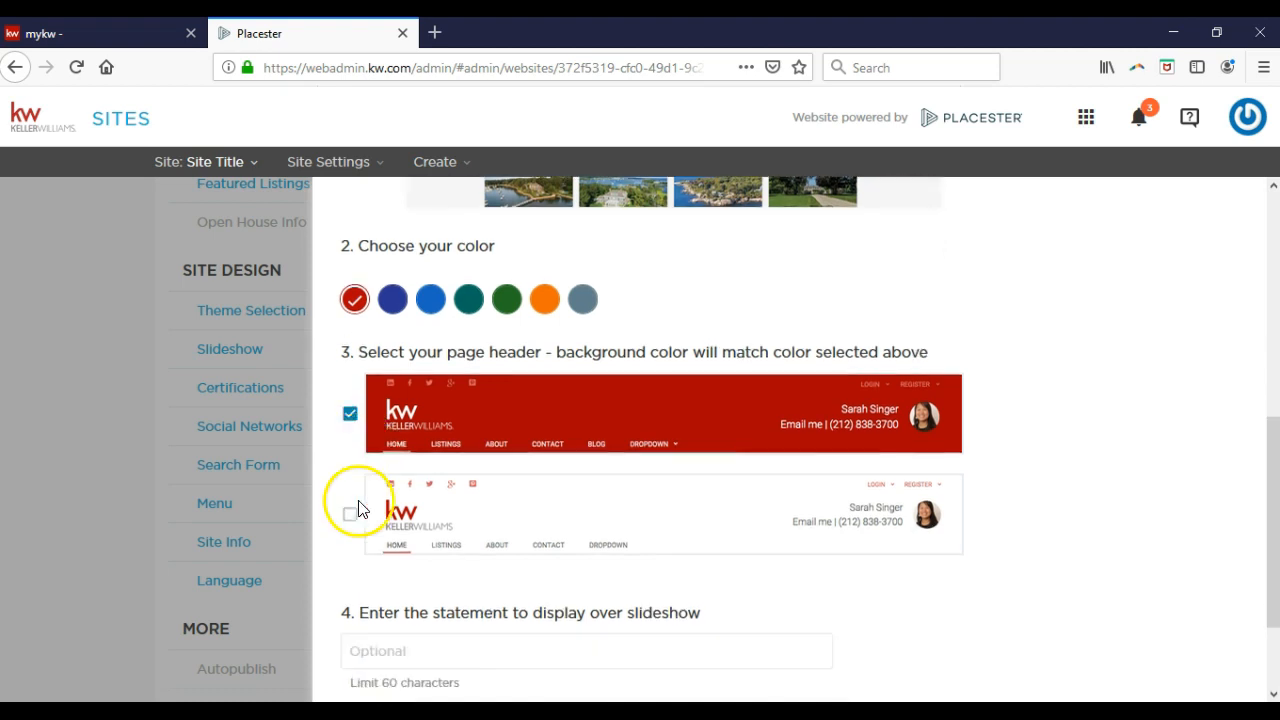
Save Madison with the red colour scheme and red header, statement left blank.
click(421, 527)
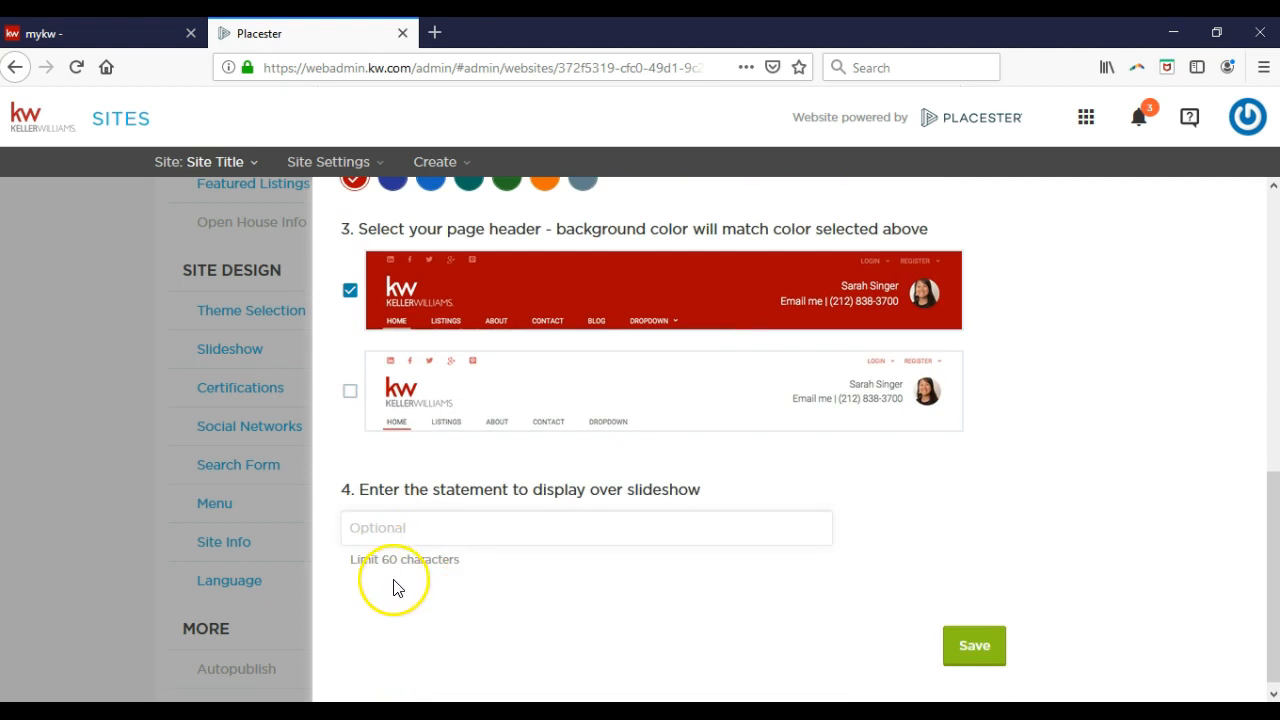
scroll(448, 585, up, 5)
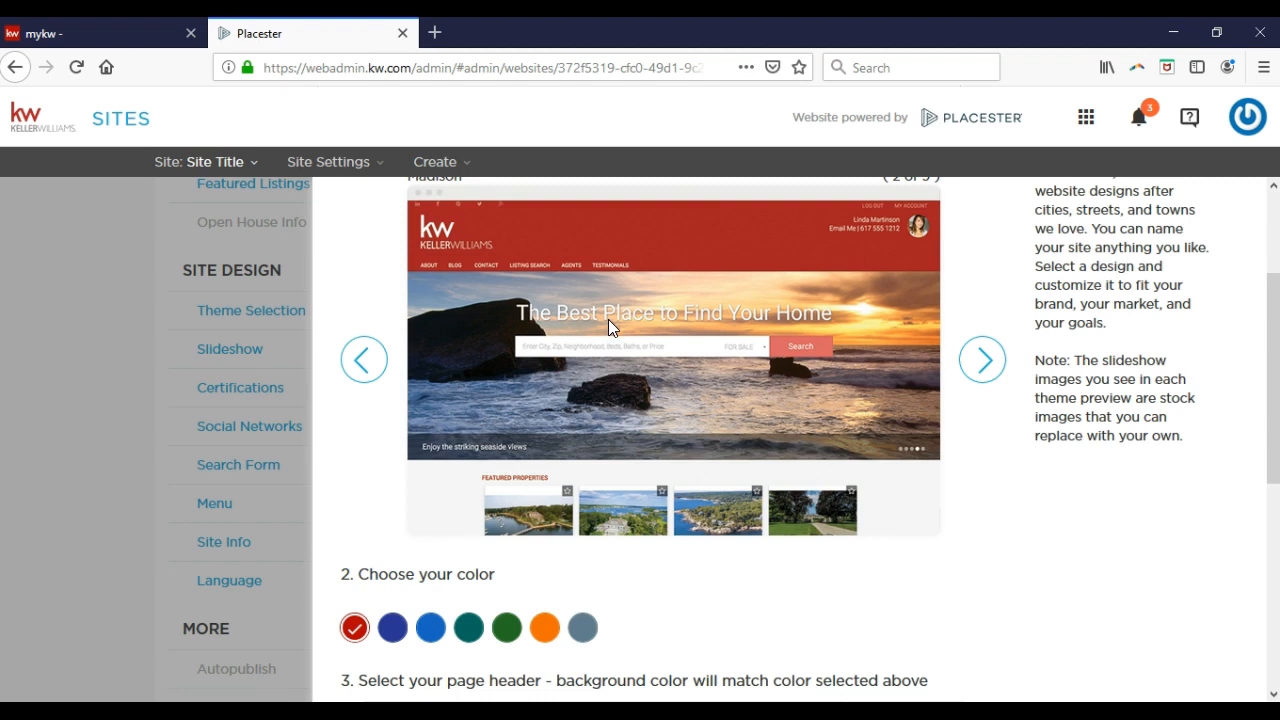
scroll(600, 371, down, 5)
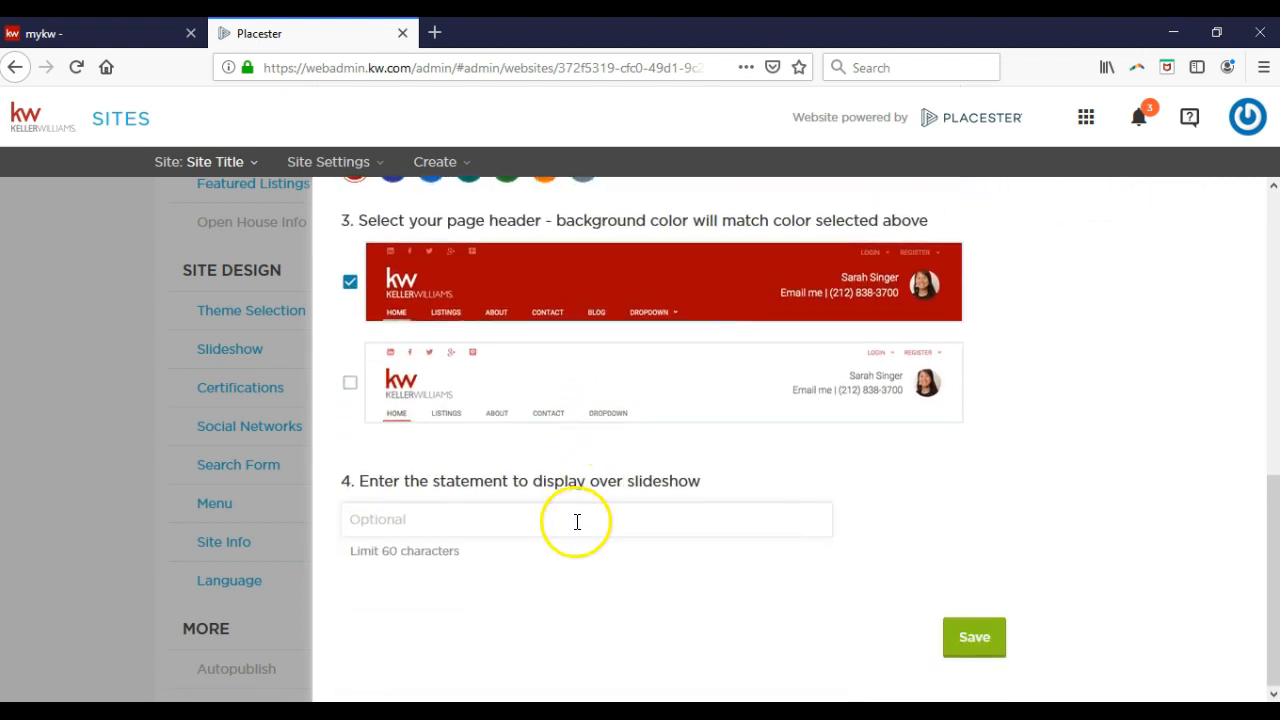
click(975, 638)
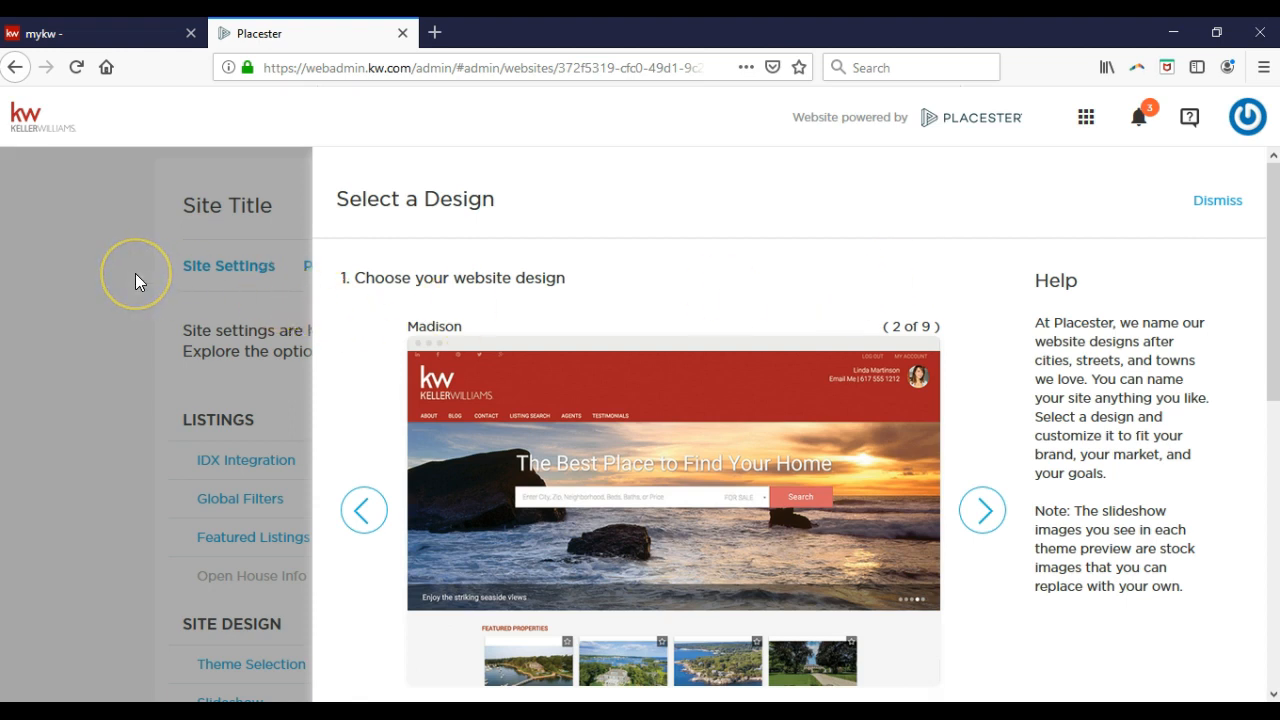
Dismiss Select a Design and view the dashboard showing Madison and 16,879 listings.
click(1199, 206)
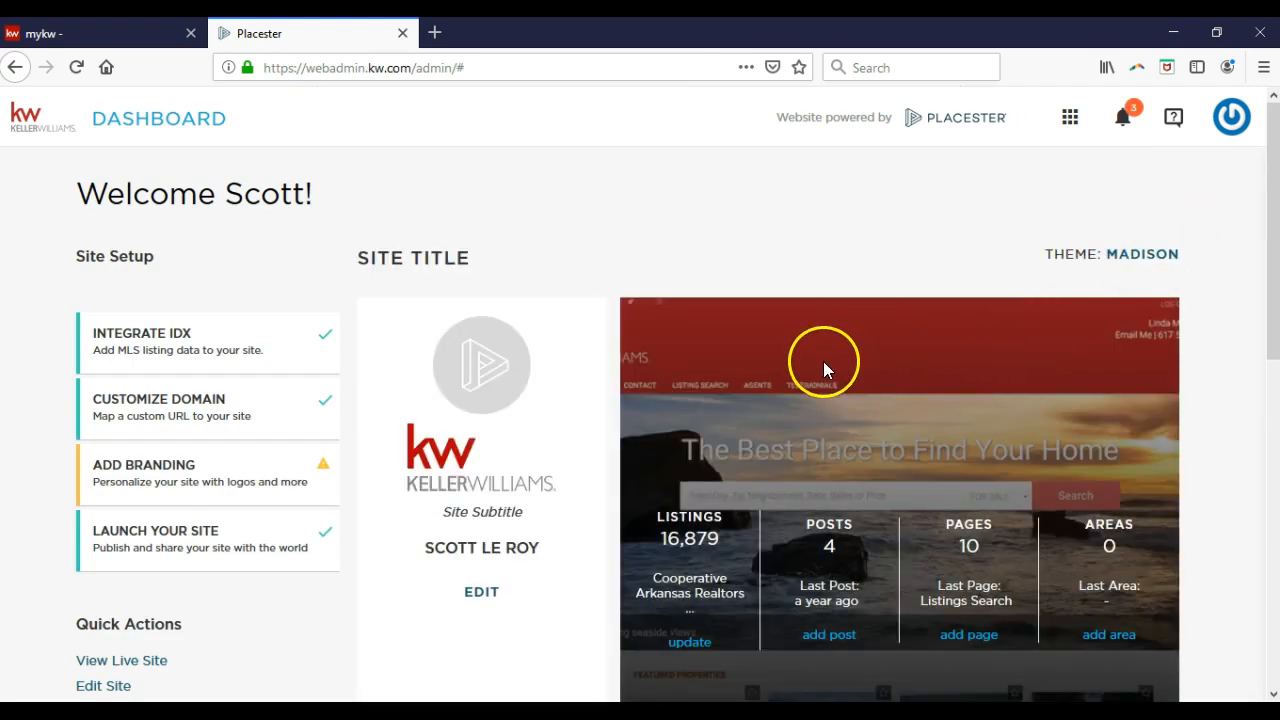
mouse_move(824, 377)
scroll(824, 377, down, 4)
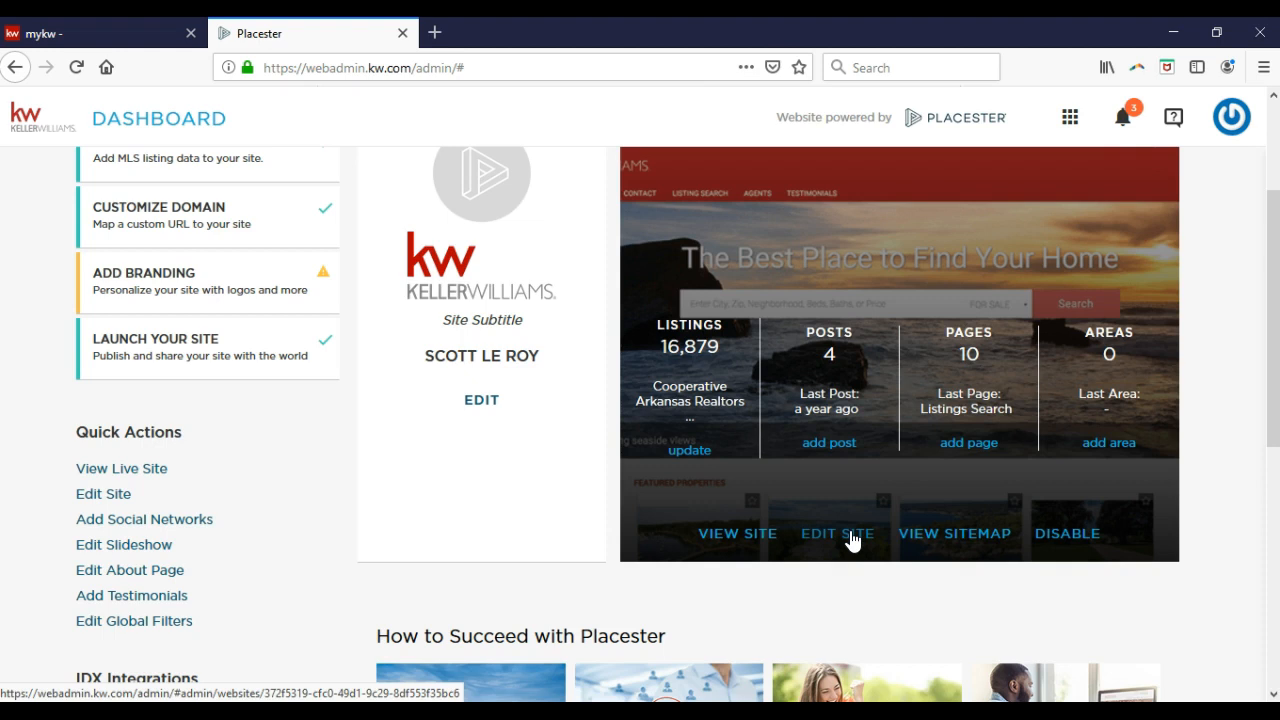
Open EDIT SITE from the site preview and scroll to the Site Design options.
click(851, 539)
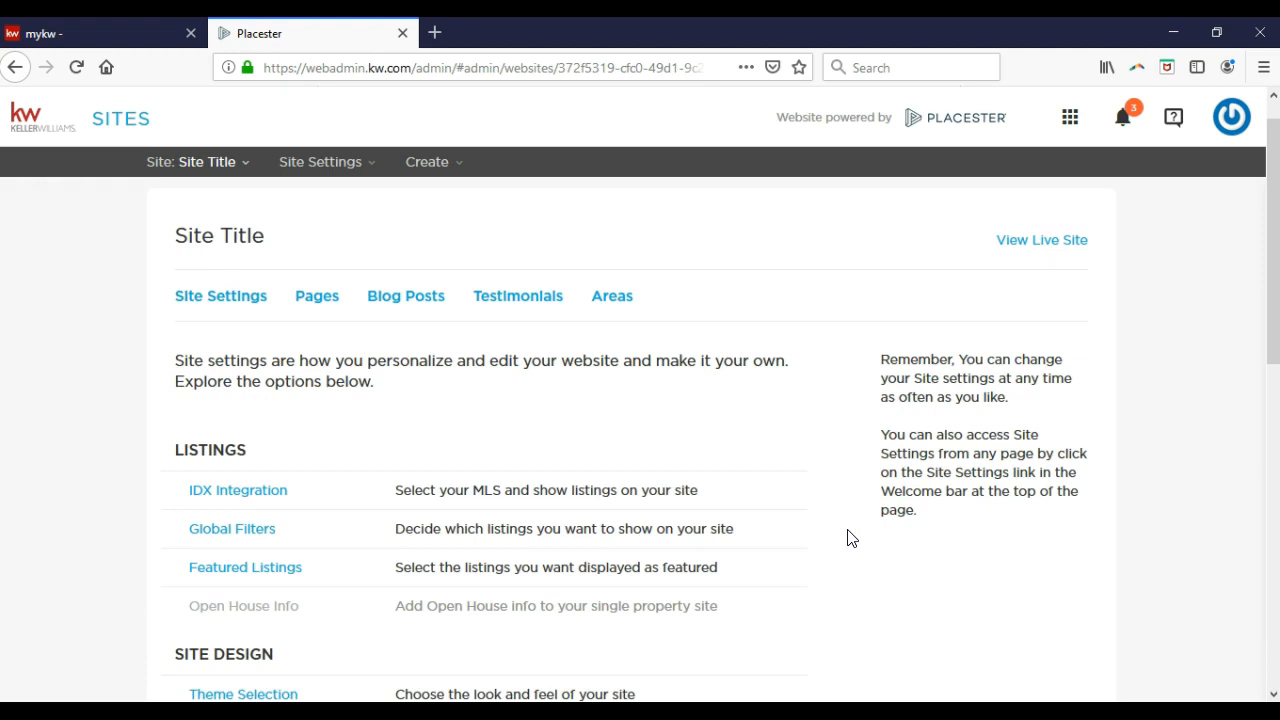
scroll(323, 477, down, 3)
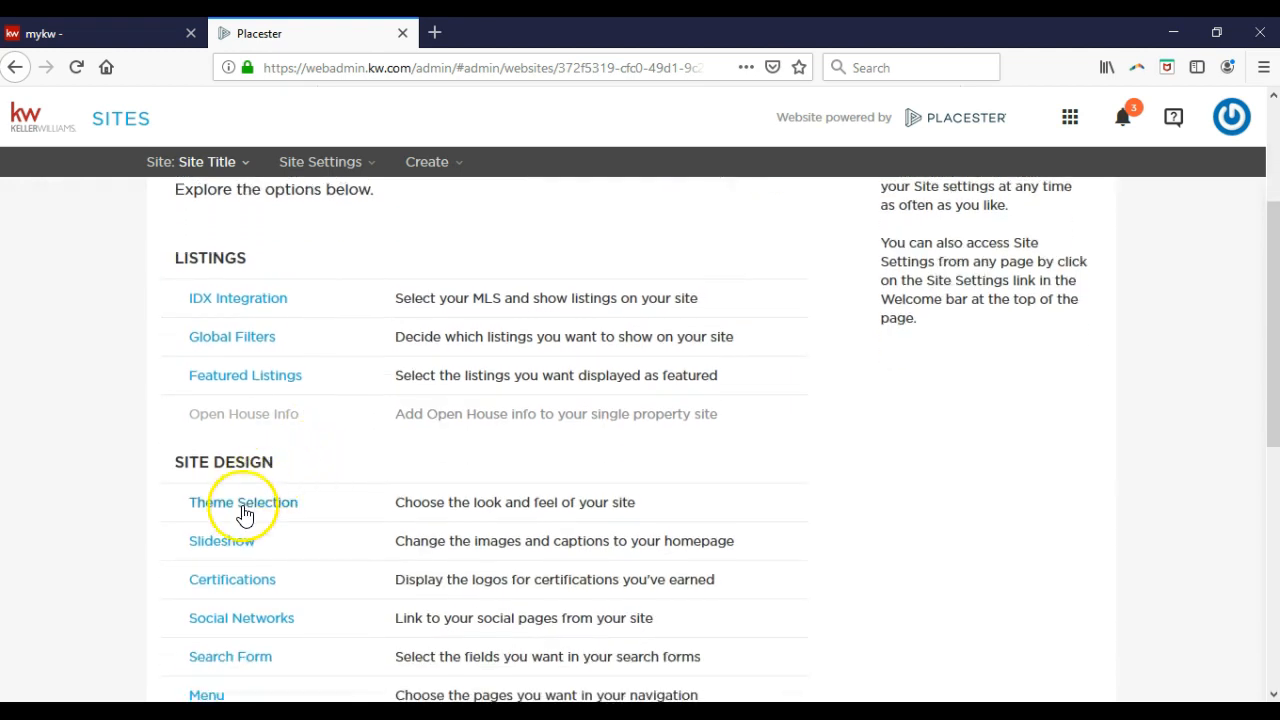
scroll(247, 500, down, 2)
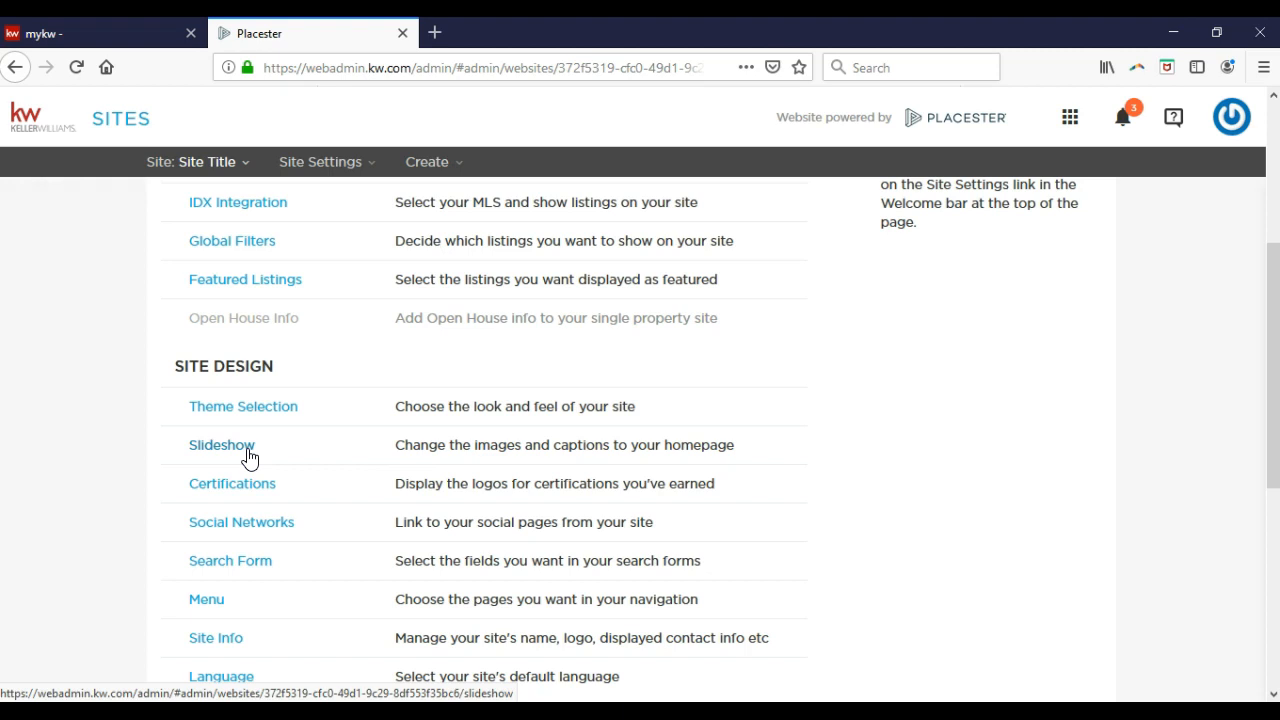
Open Slideshow, browse the ready-made slideshows, and settle on Highland (slide 1 of 5).
click(248, 450)
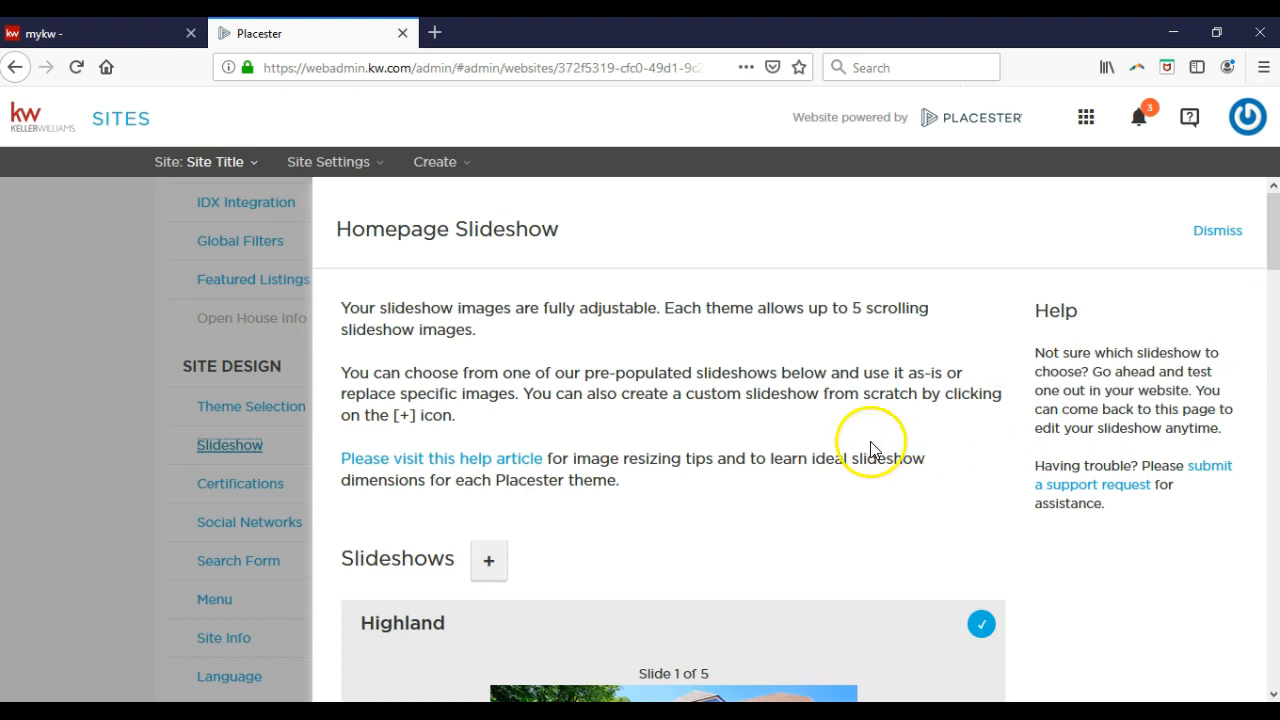
scroll(786, 488, down, 3)
scroll(786, 489, down, 2)
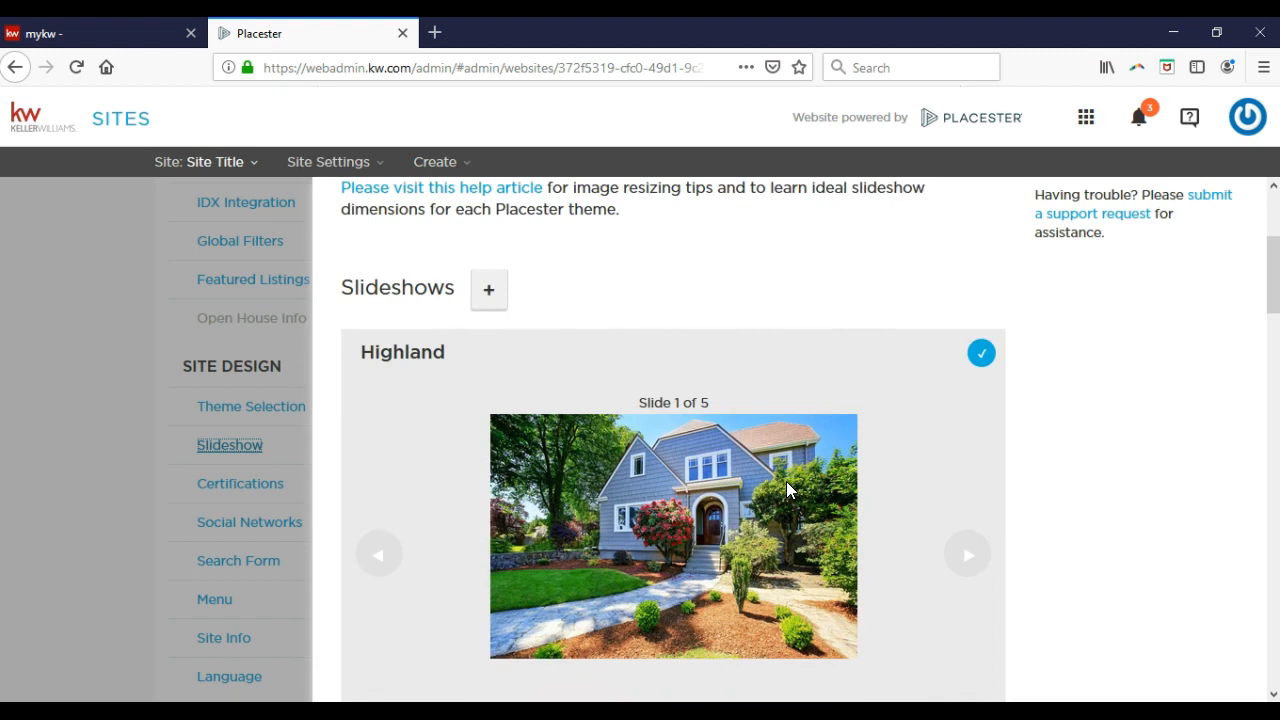
scroll(786, 489, down, 6)
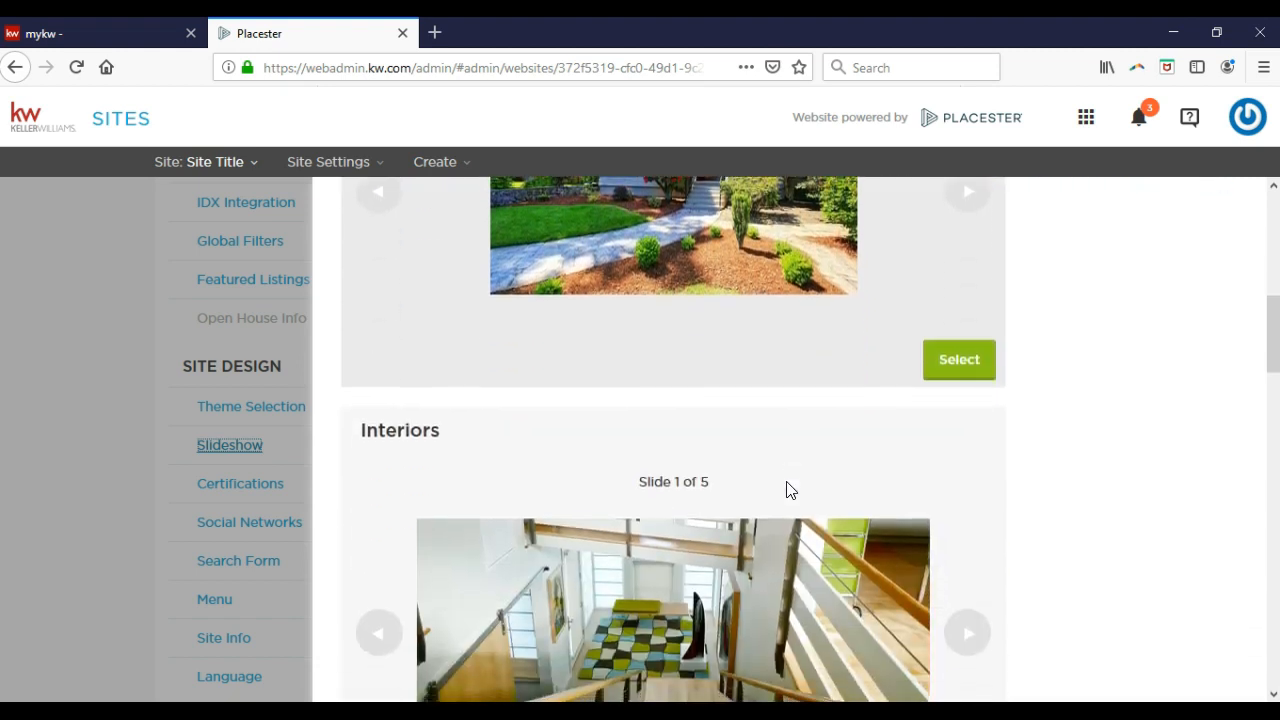
scroll(786, 489, down, 6)
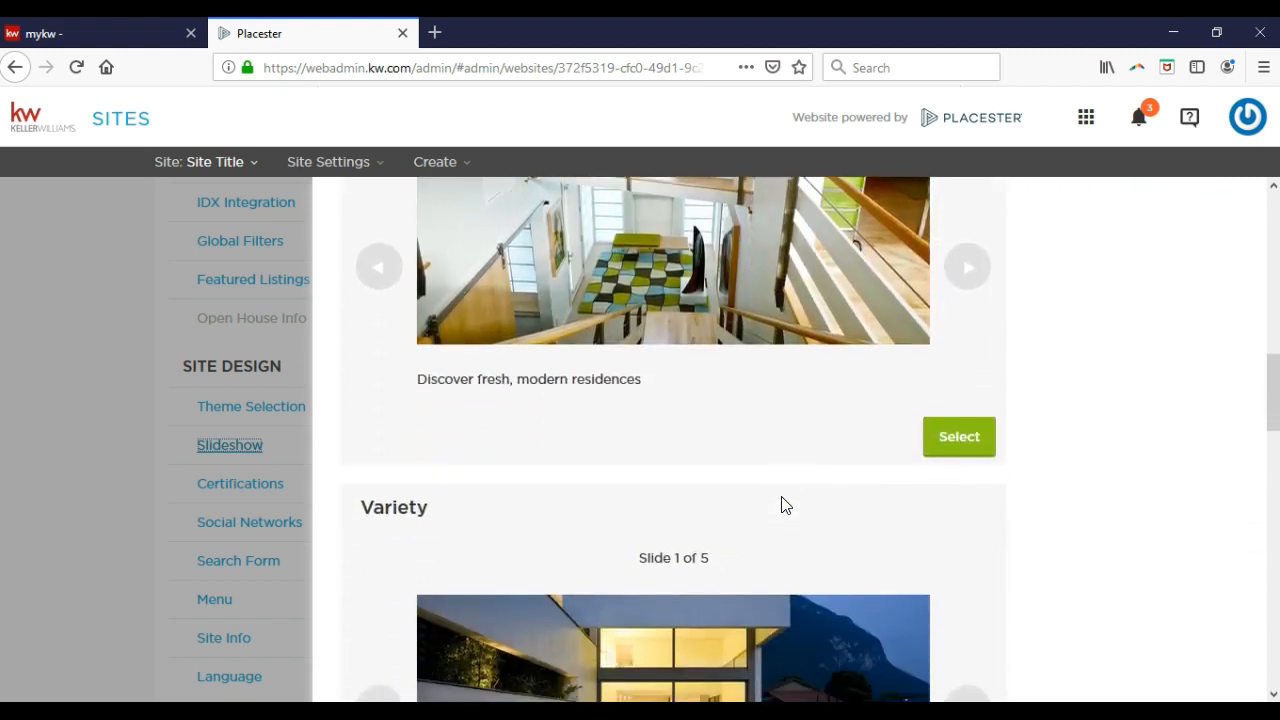
scroll(785, 505, down, 7)
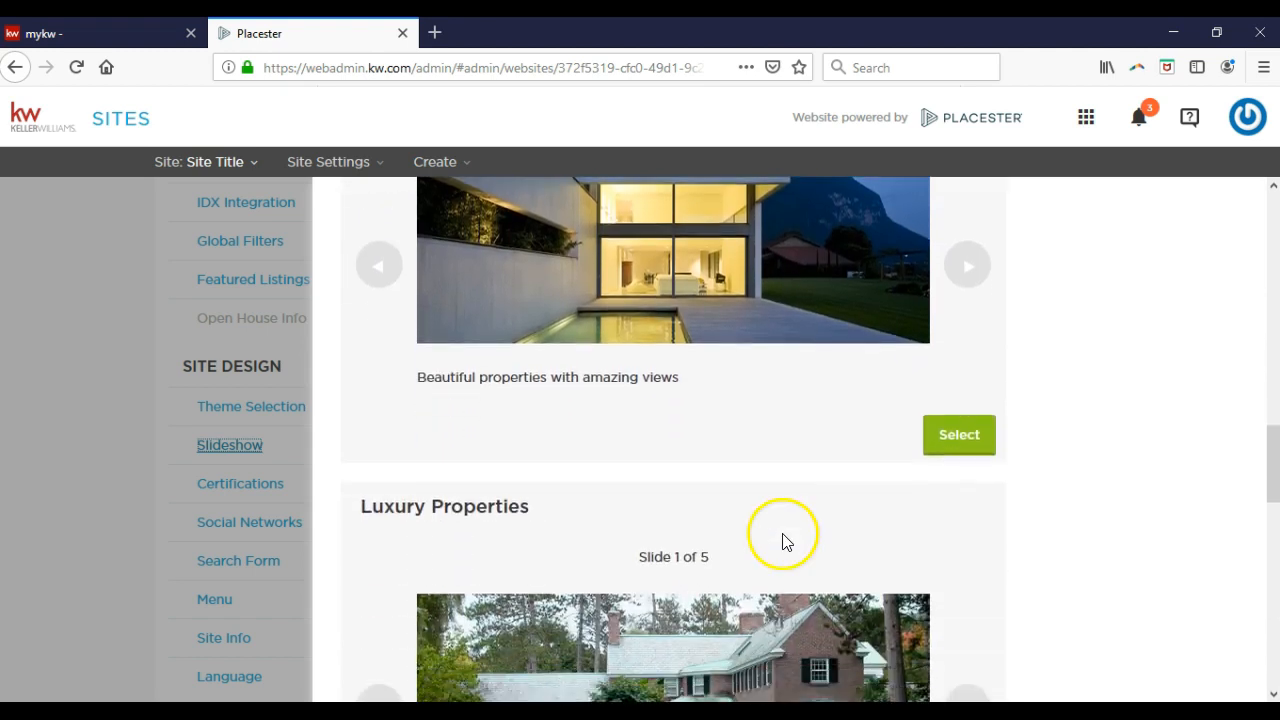
scroll(783, 540, down, 5)
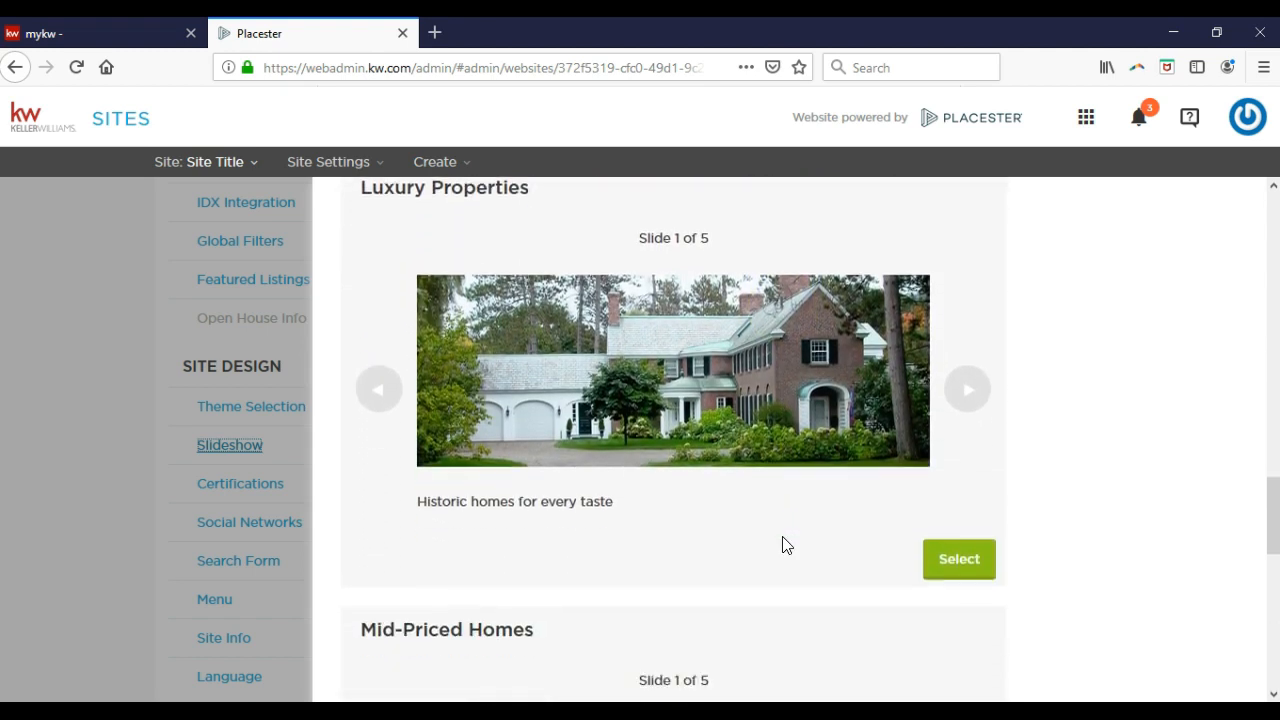
scroll(786, 545, down, 4)
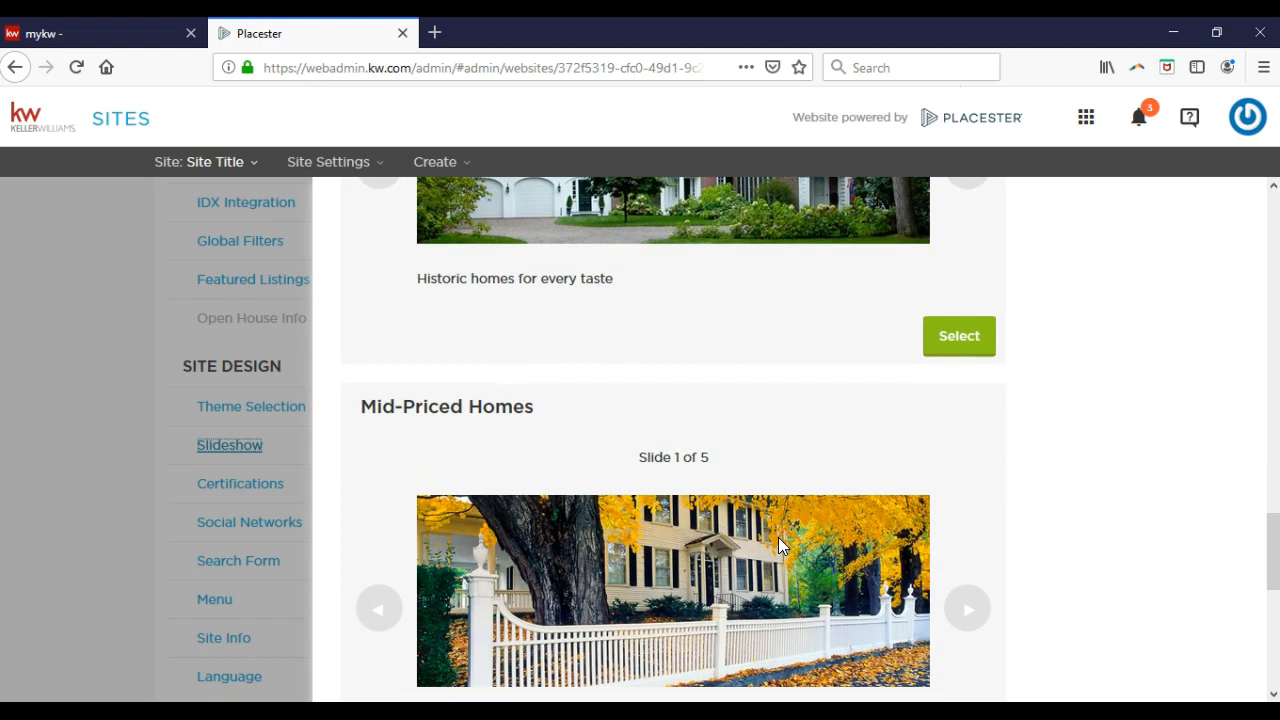
scroll(778, 545, down, 6)
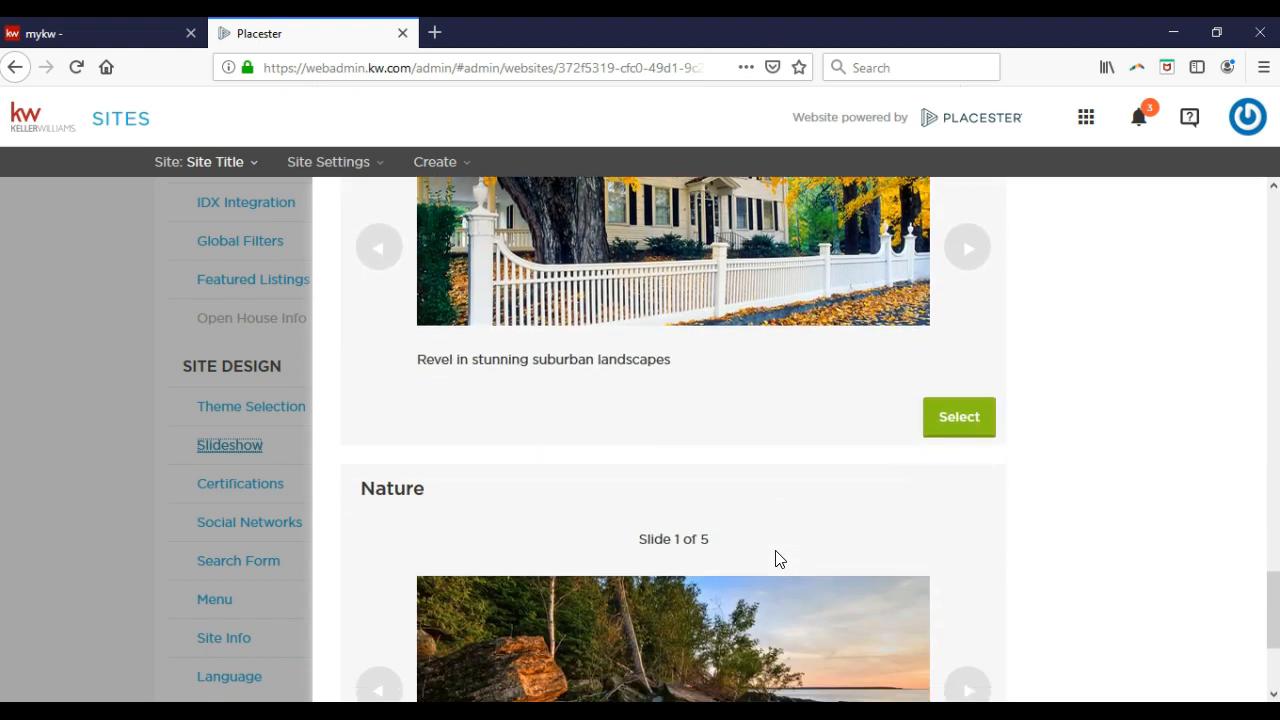
scroll(779, 558, up, 20)
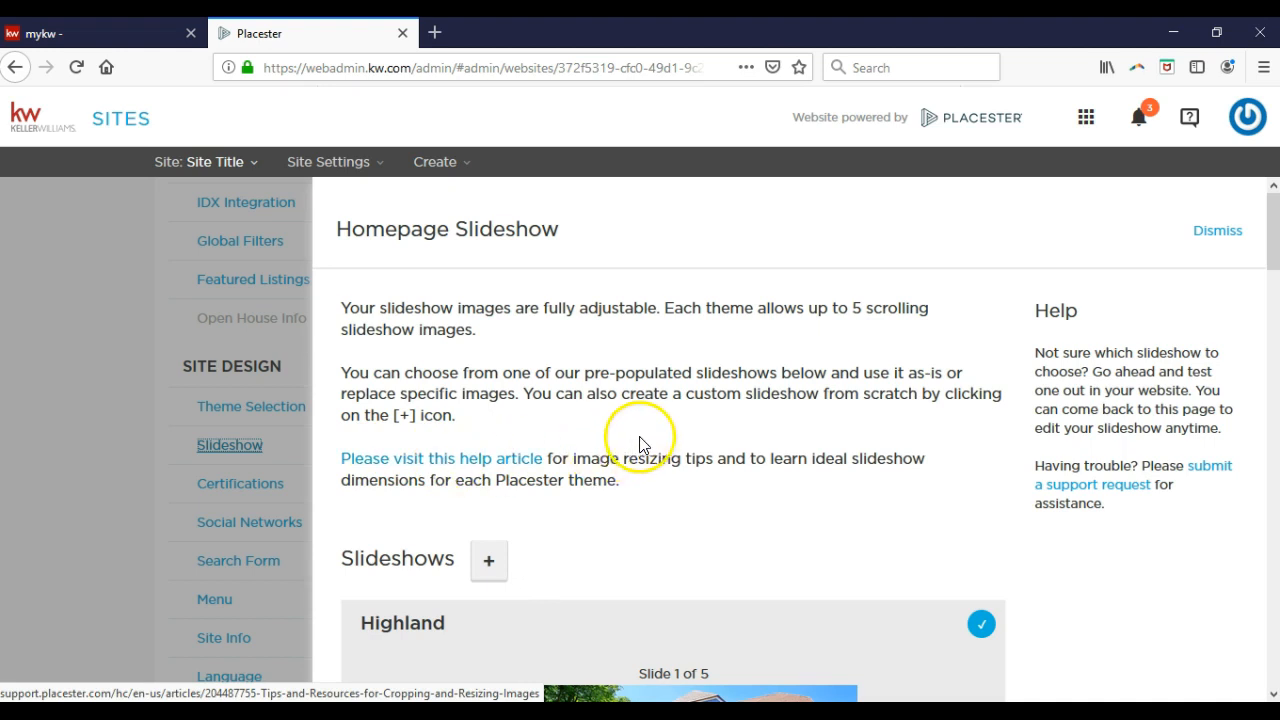
scroll(683, 440, down, 3)
scroll(680, 444, down, 3)
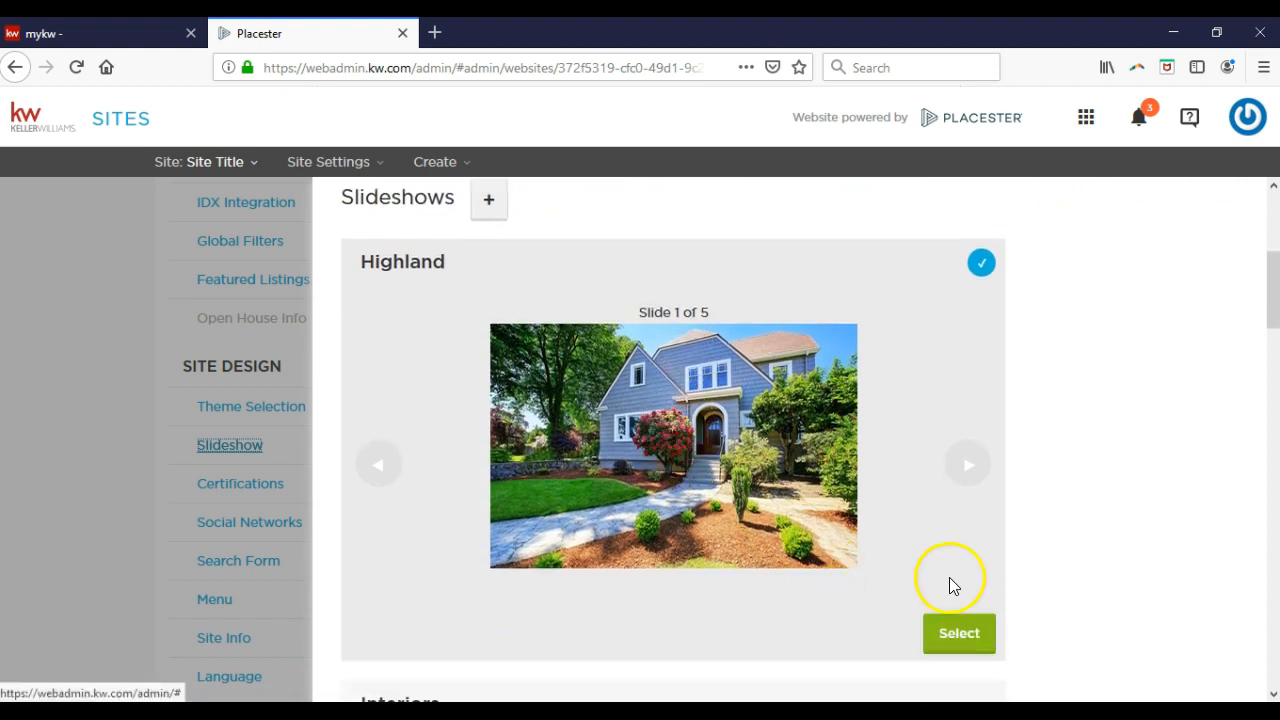
Open the Highland slideshow, check the first slide's caption and link fields, and save the five slides.
click(951, 636)
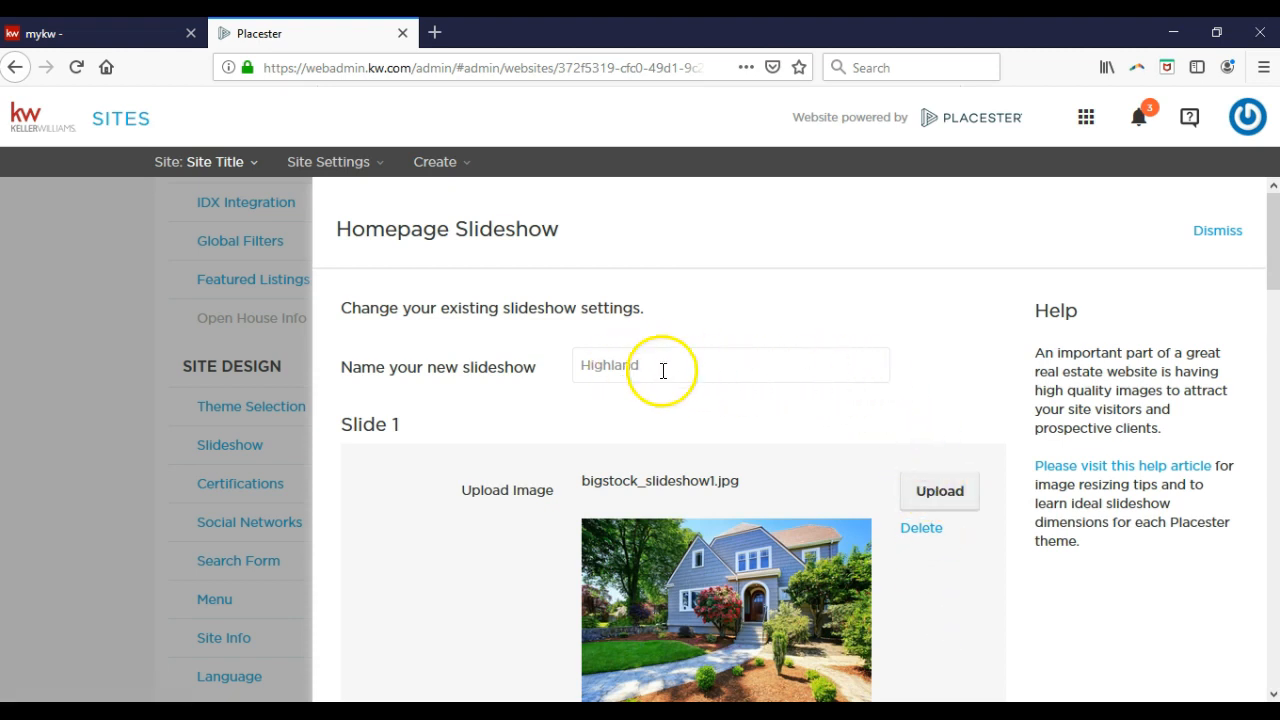
scroll(728, 375, down, 3)
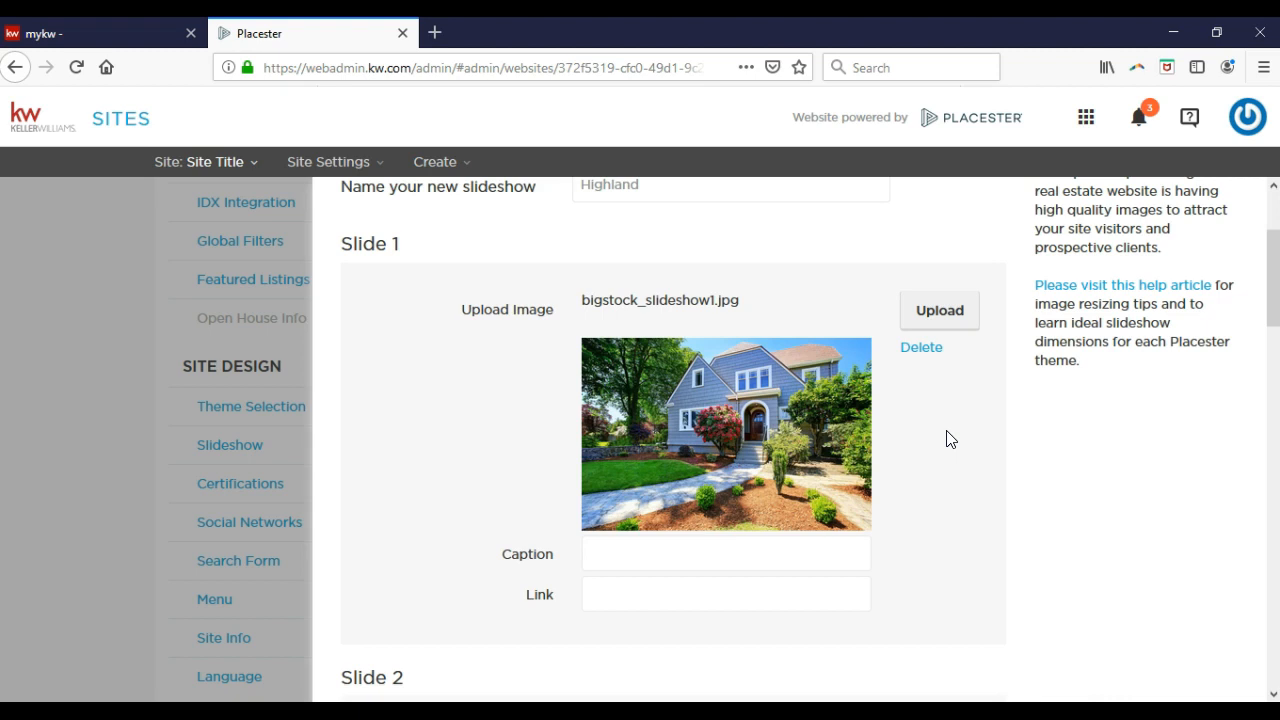
click(784, 552)
click(616, 586)
scroll(766, 563, down, 6)
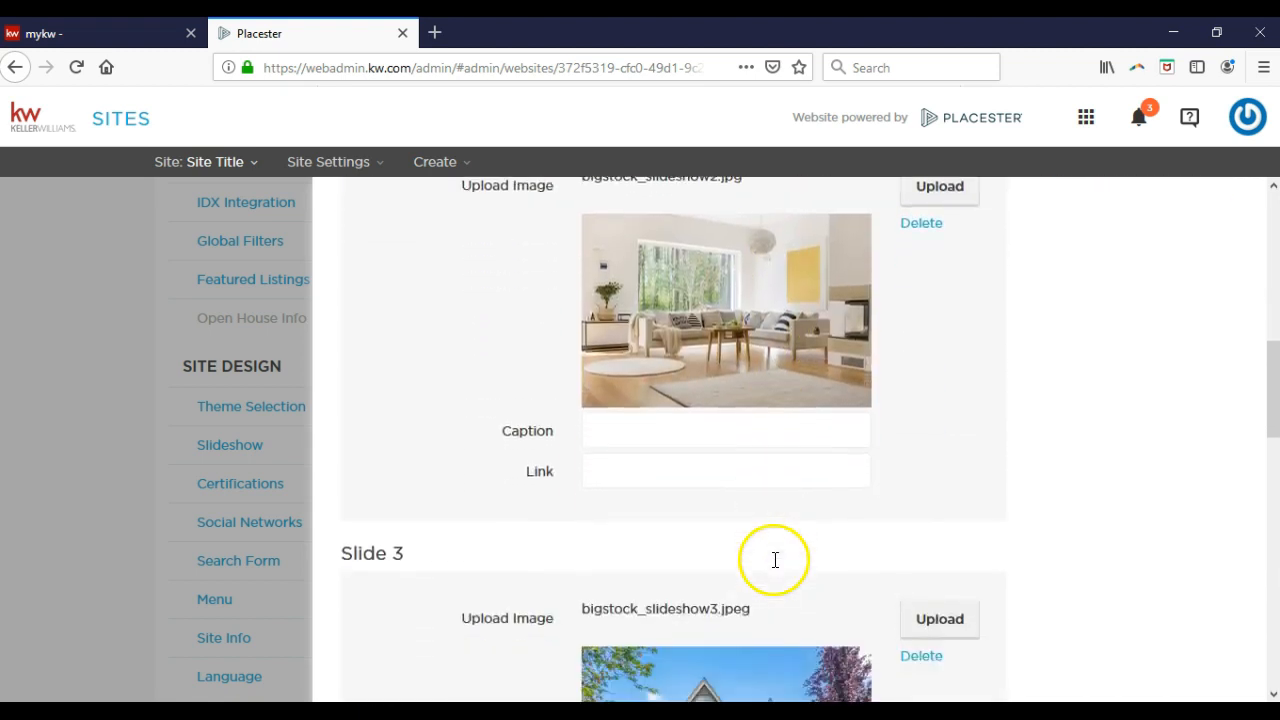
scroll(775, 560, down, 12)
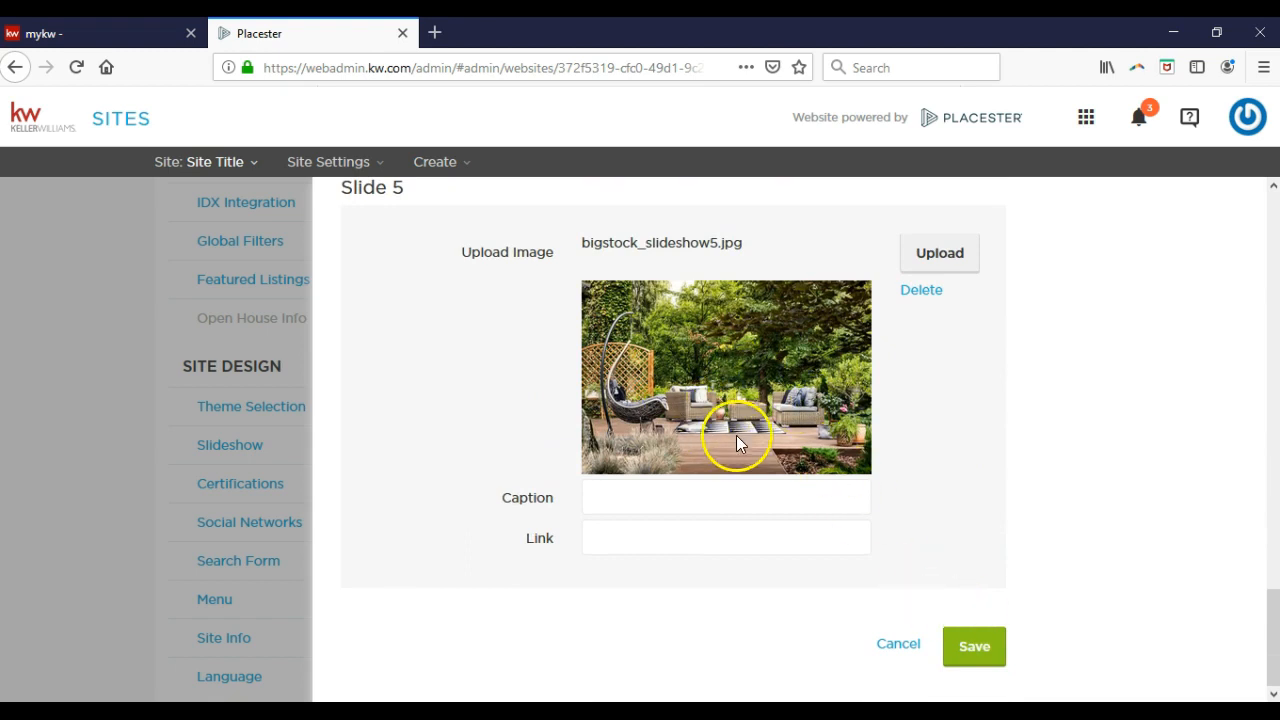
click(964, 648)
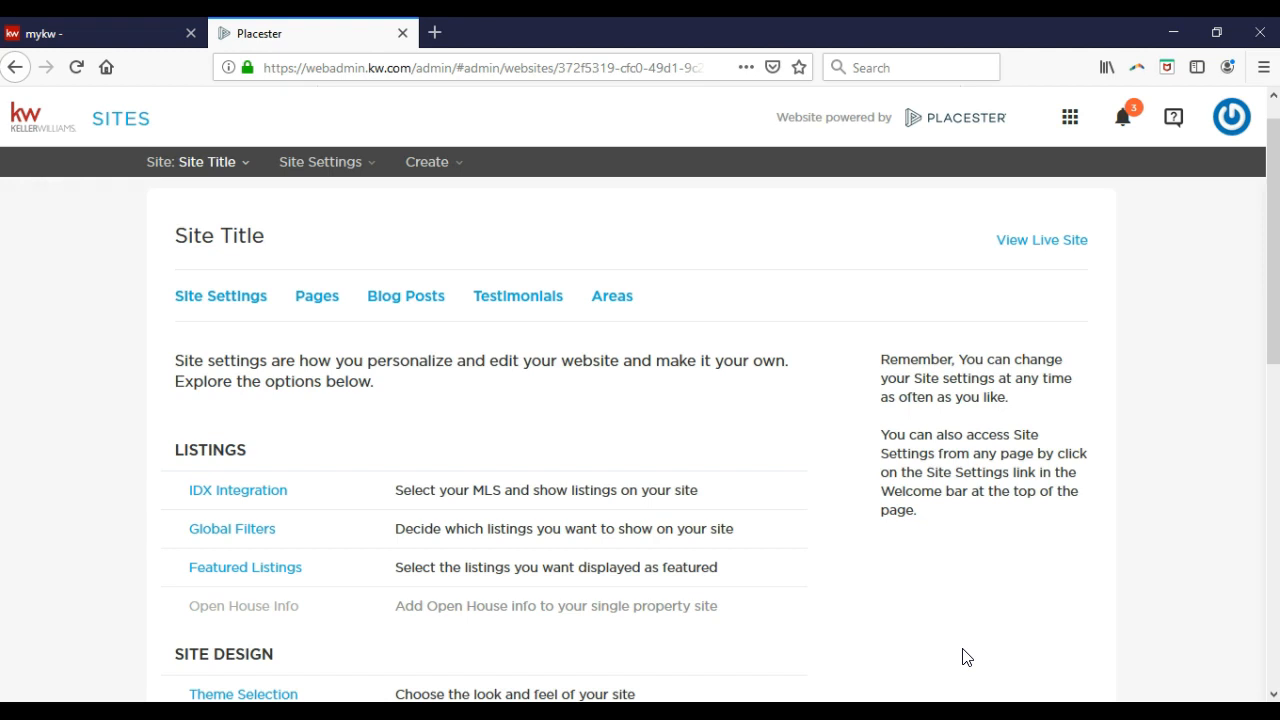
scroll(749, 443, down, 5)
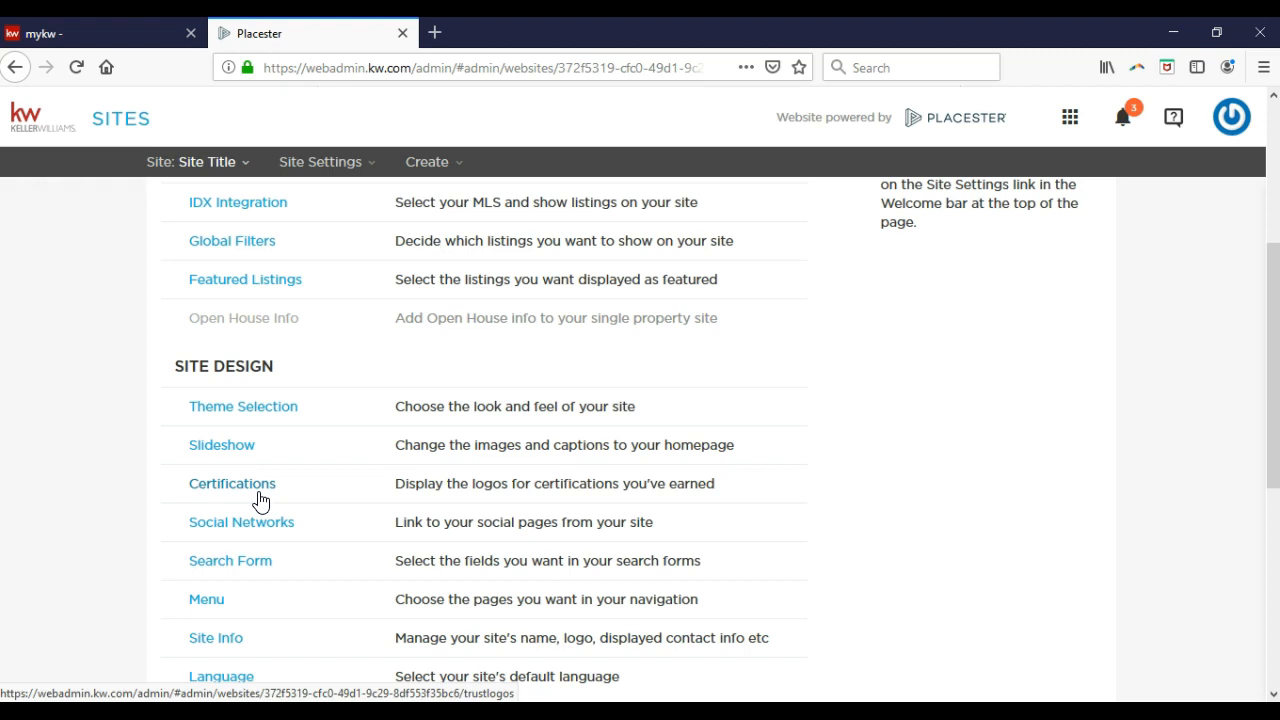
click(260, 500)
Open Add Certifications to Your Site, then select and deselect the ABR logo.
click(258, 486)
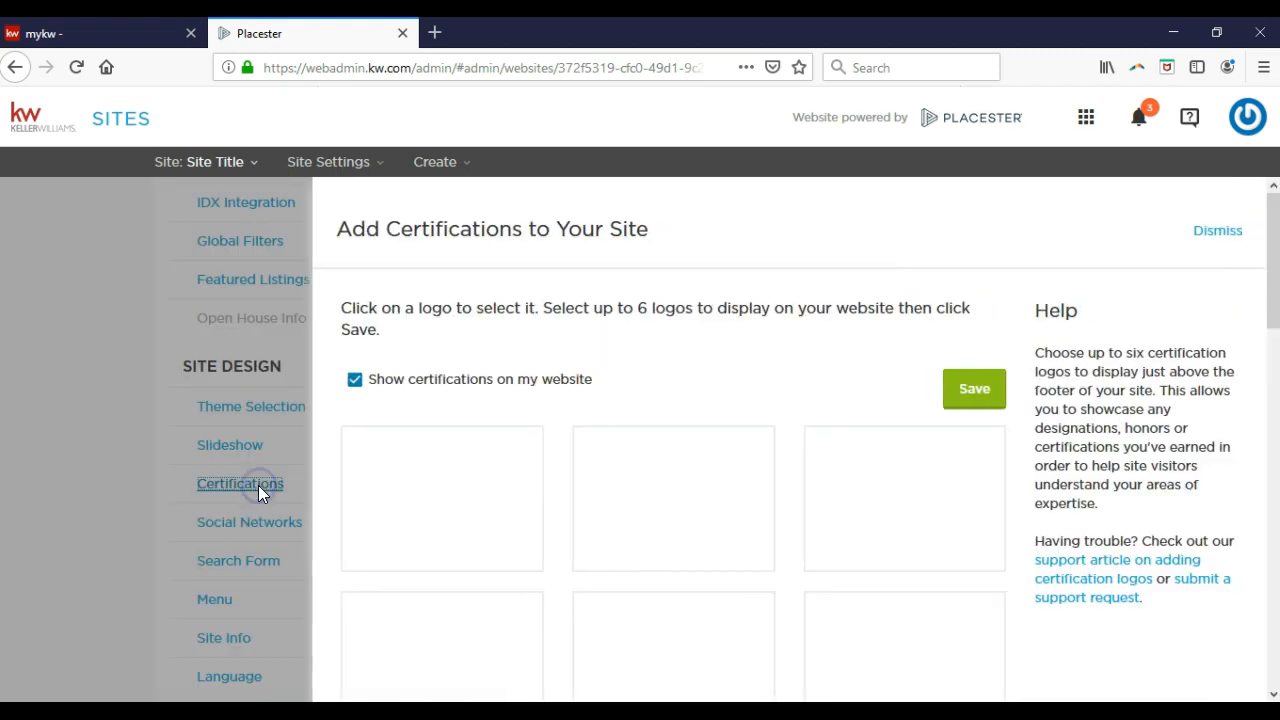
click(343, 488)
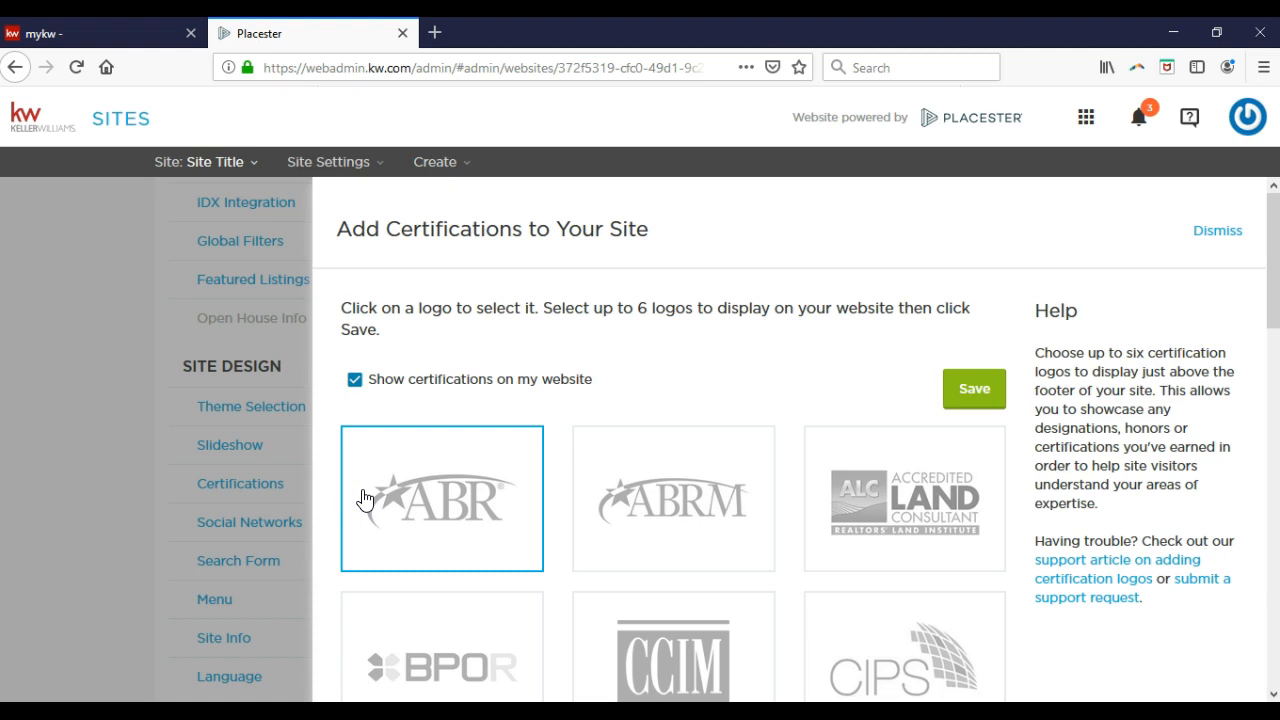
click(364, 498)
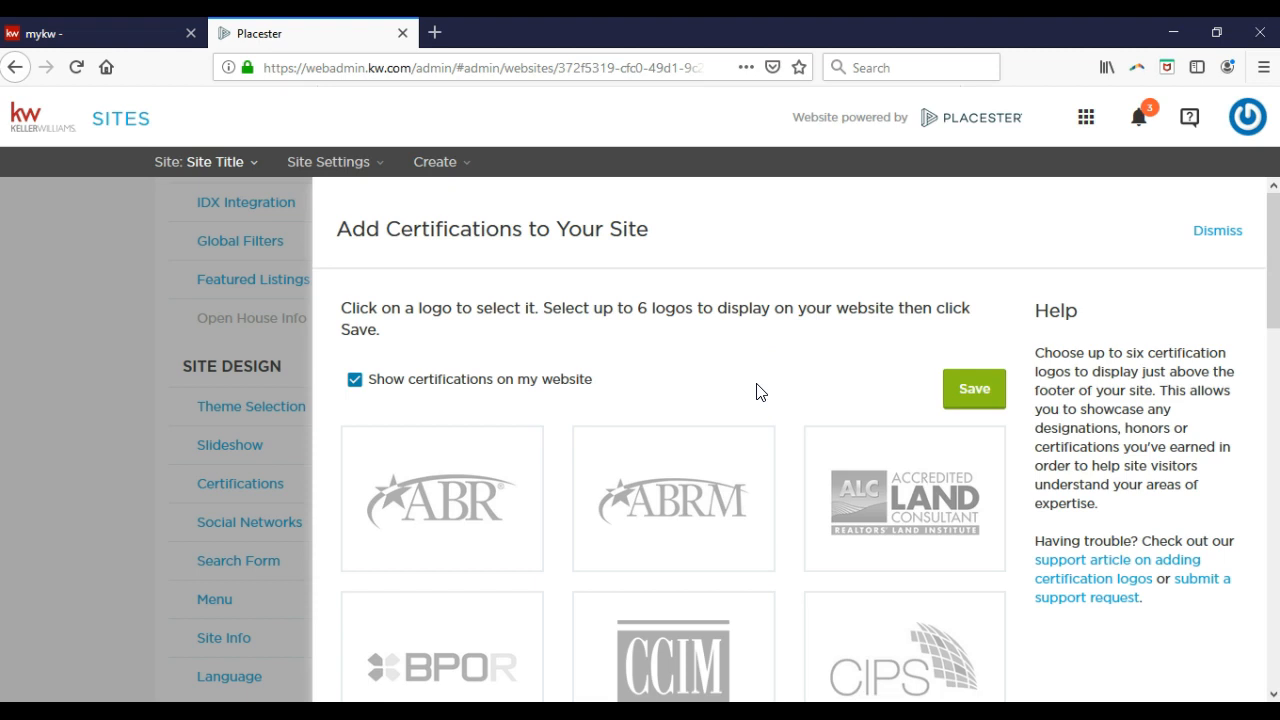
Choose the Equal Housing Opportunity and National Association of Realtors logos and save the certifications.
scroll(757, 392, down, 3)
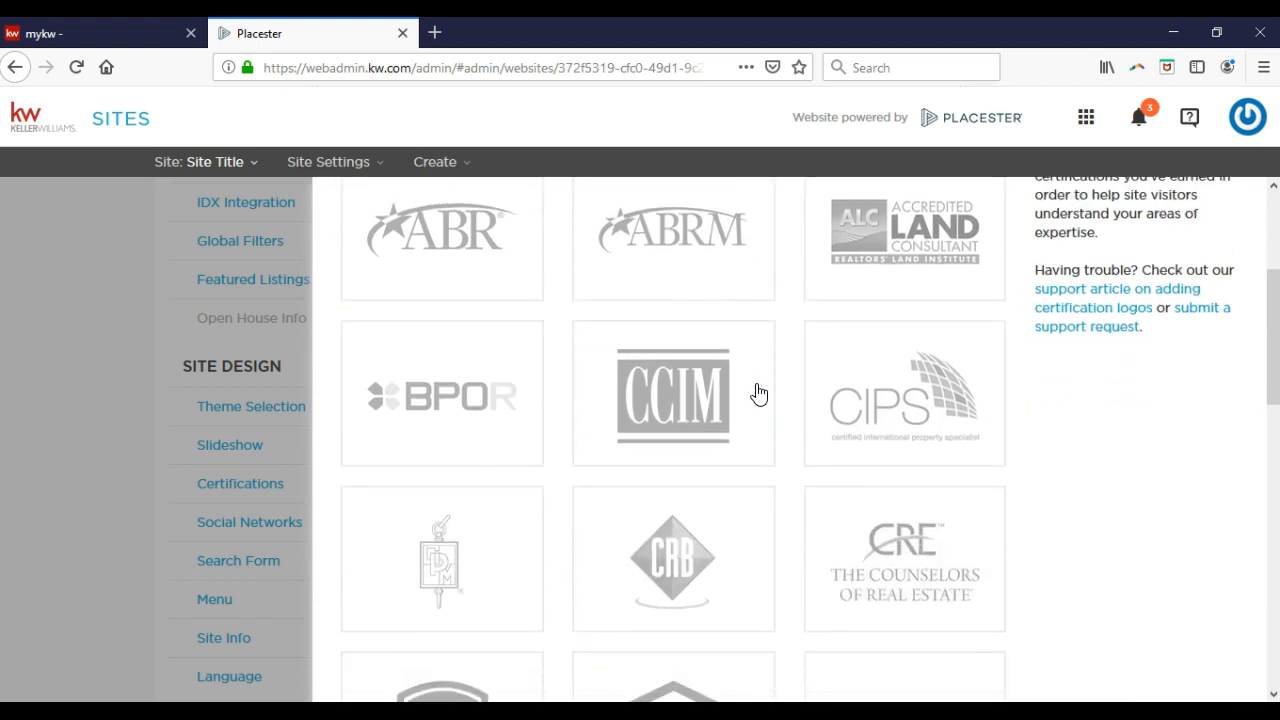
scroll(757, 393, down, 4)
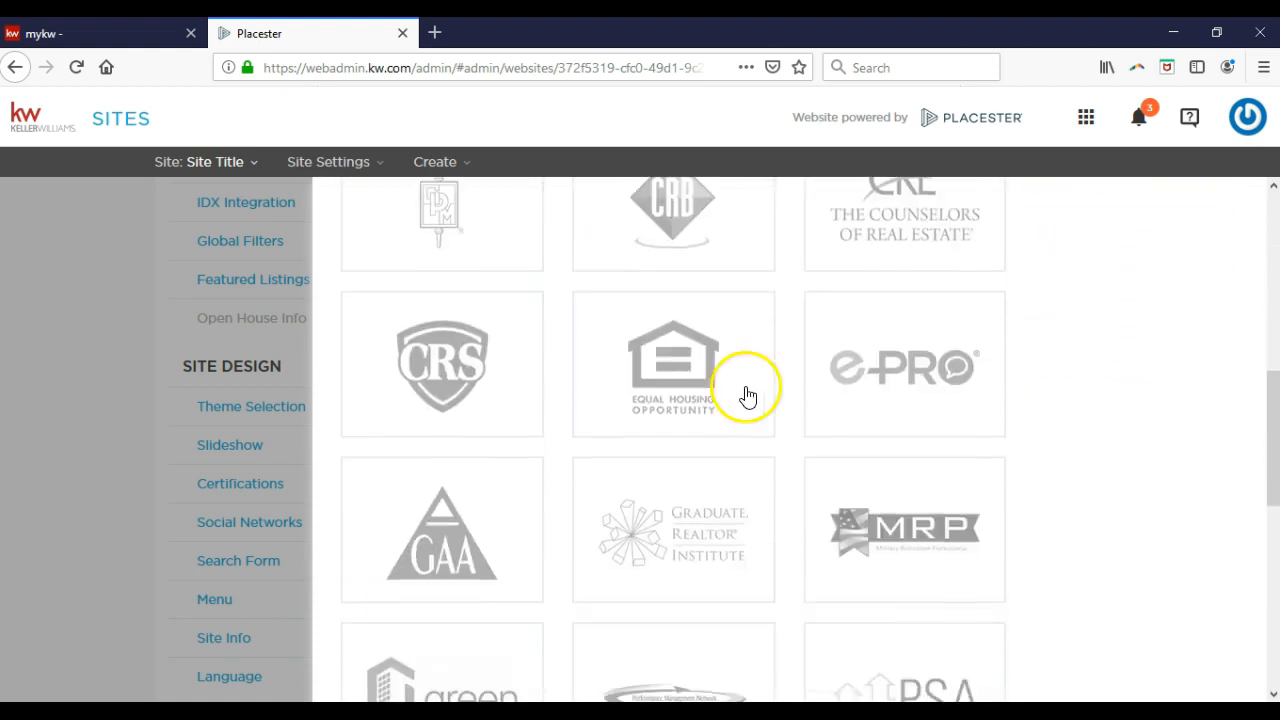
scroll(700, 395, up, 1)
click(656, 392)
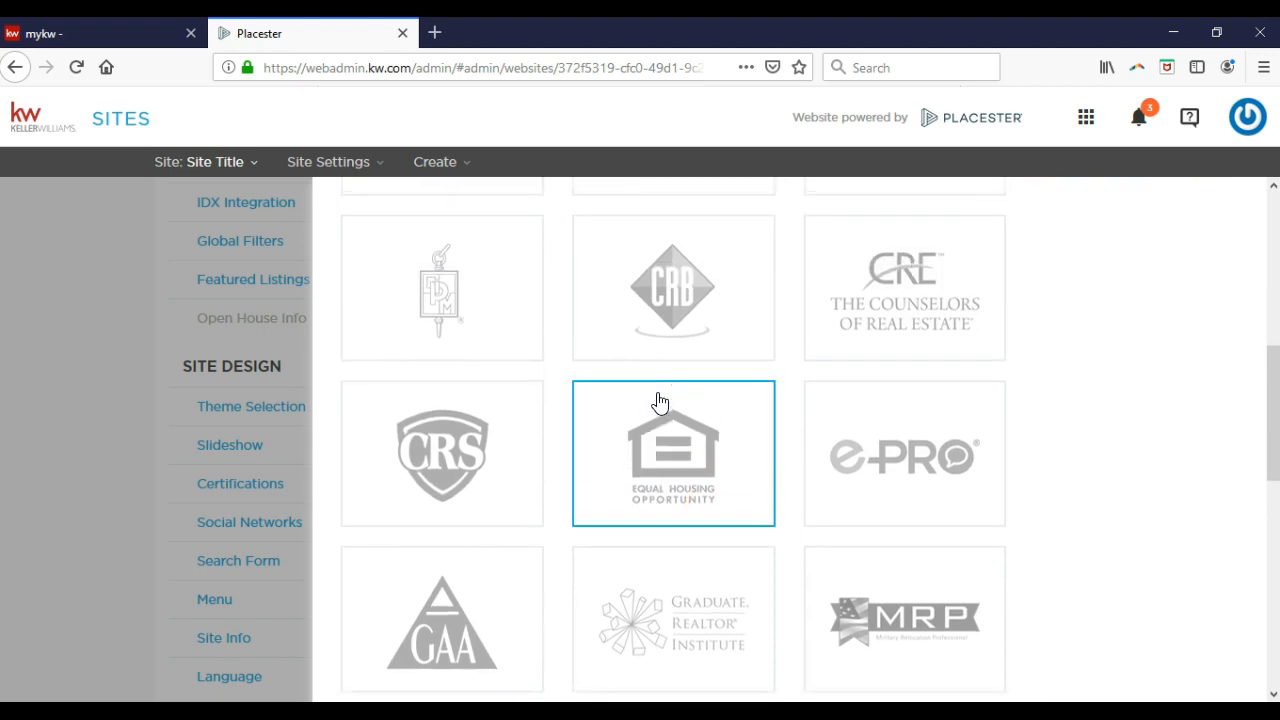
scroll(657, 400, down, 5)
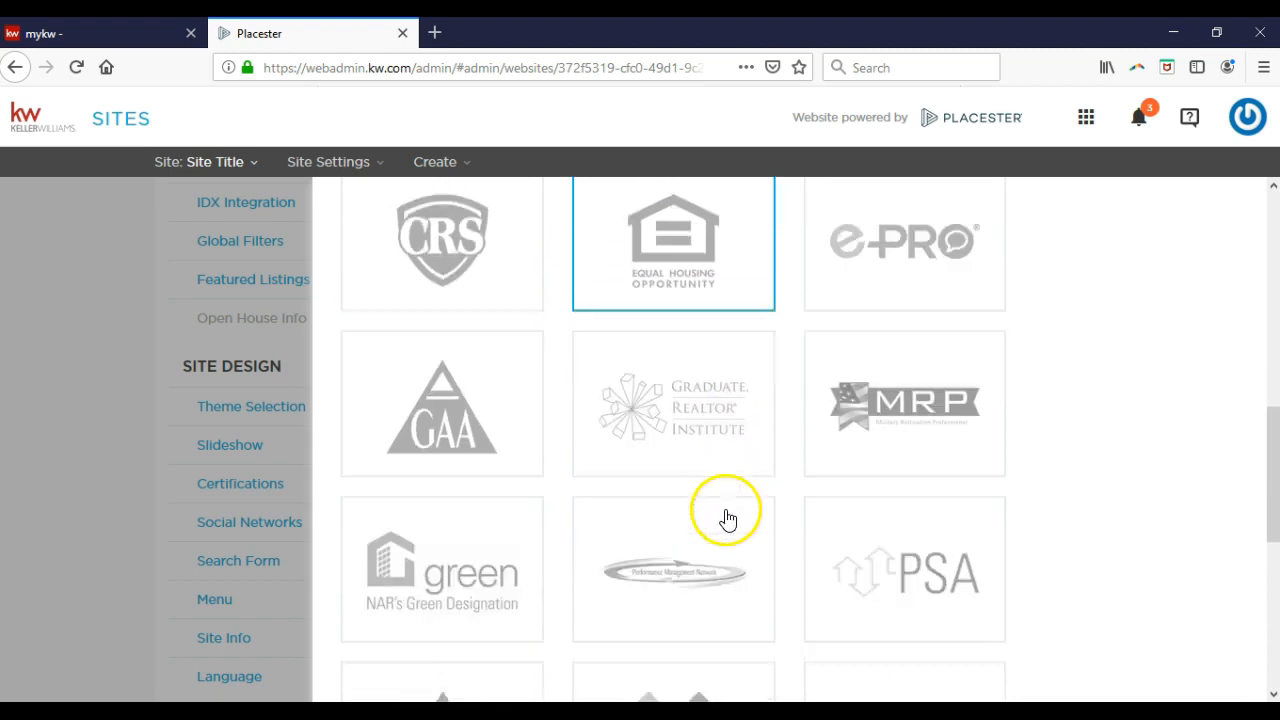
click(879, 543)
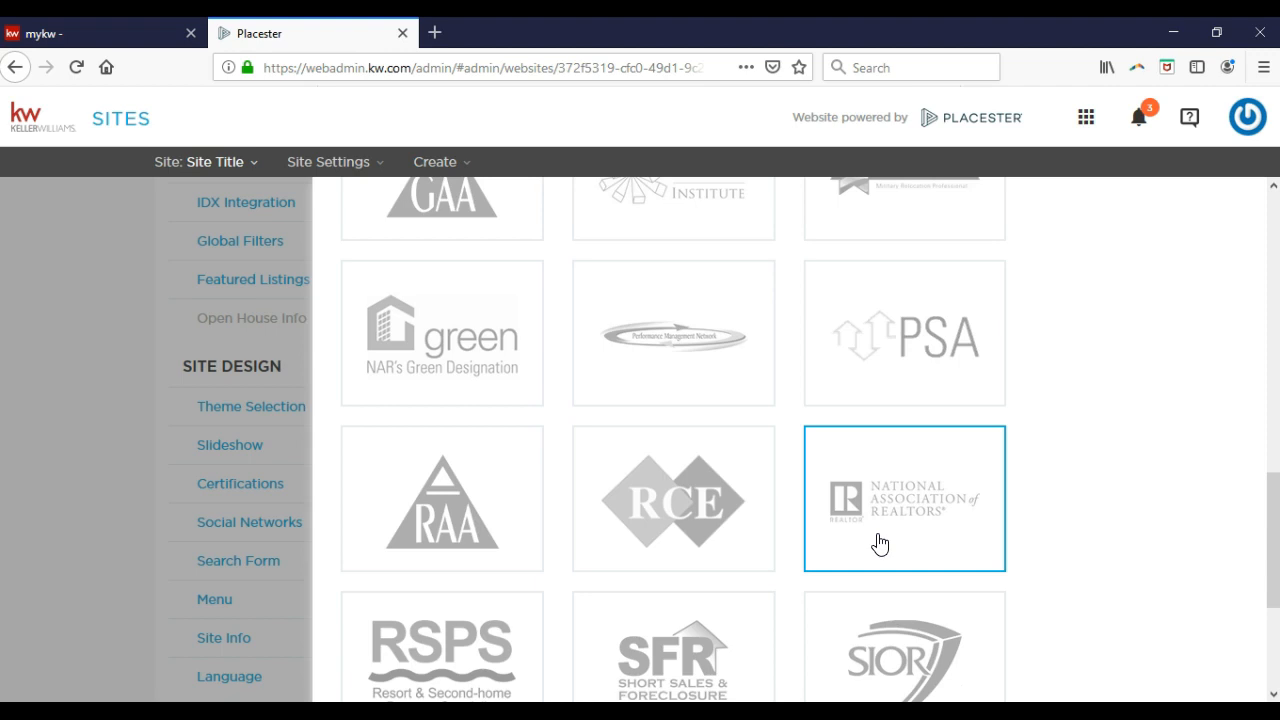
scroll(879, 544, down, 5)
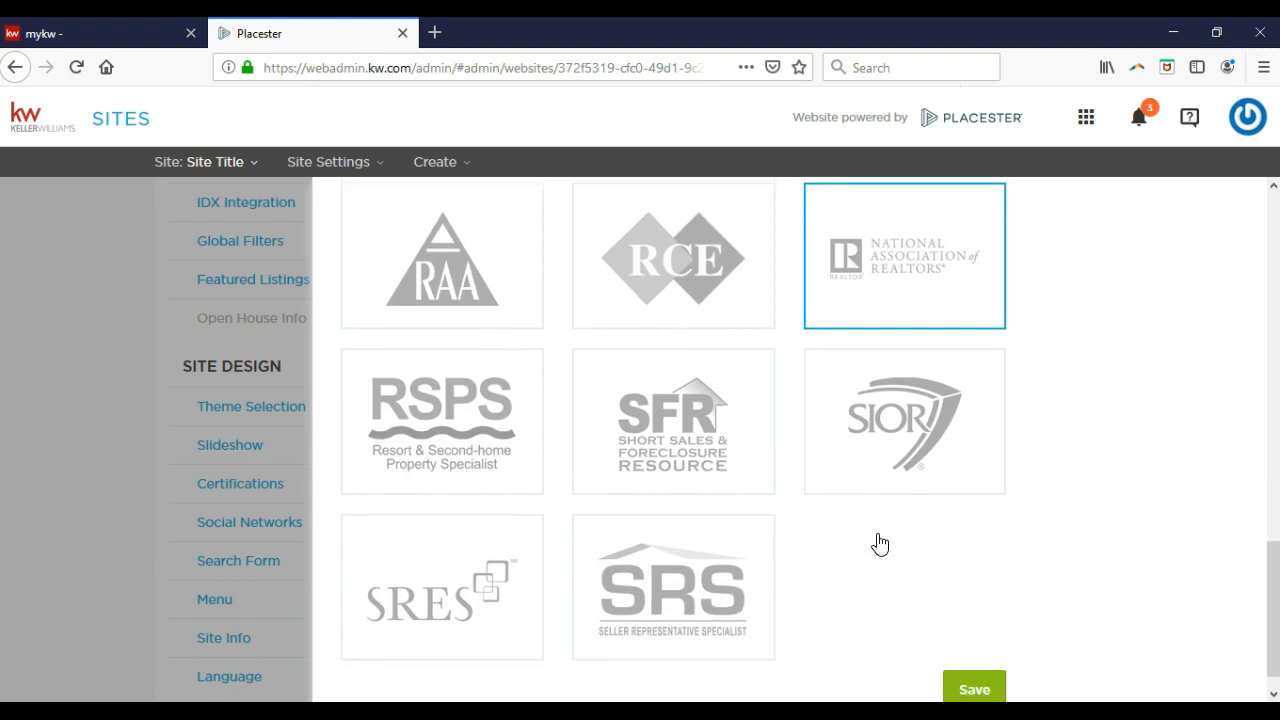
click(885, 545)
click(973, 657)
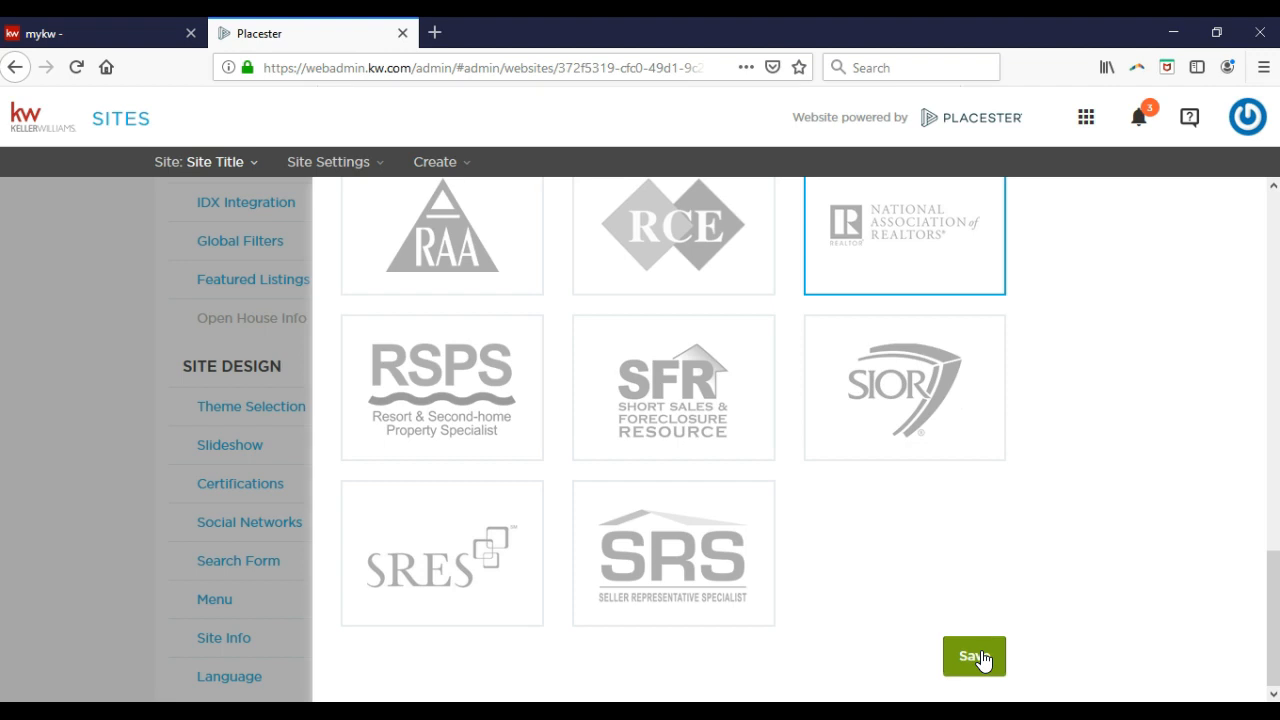
click(975, 656)
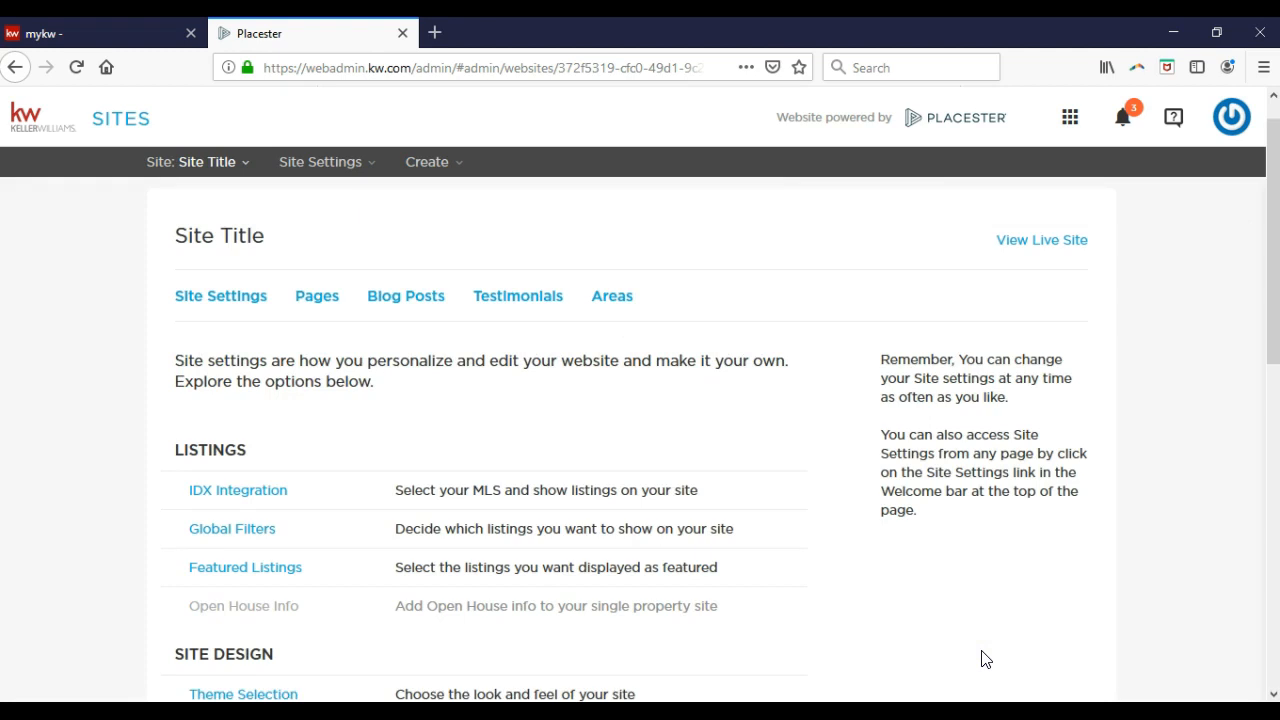
scroll(509, 470, down, 2)
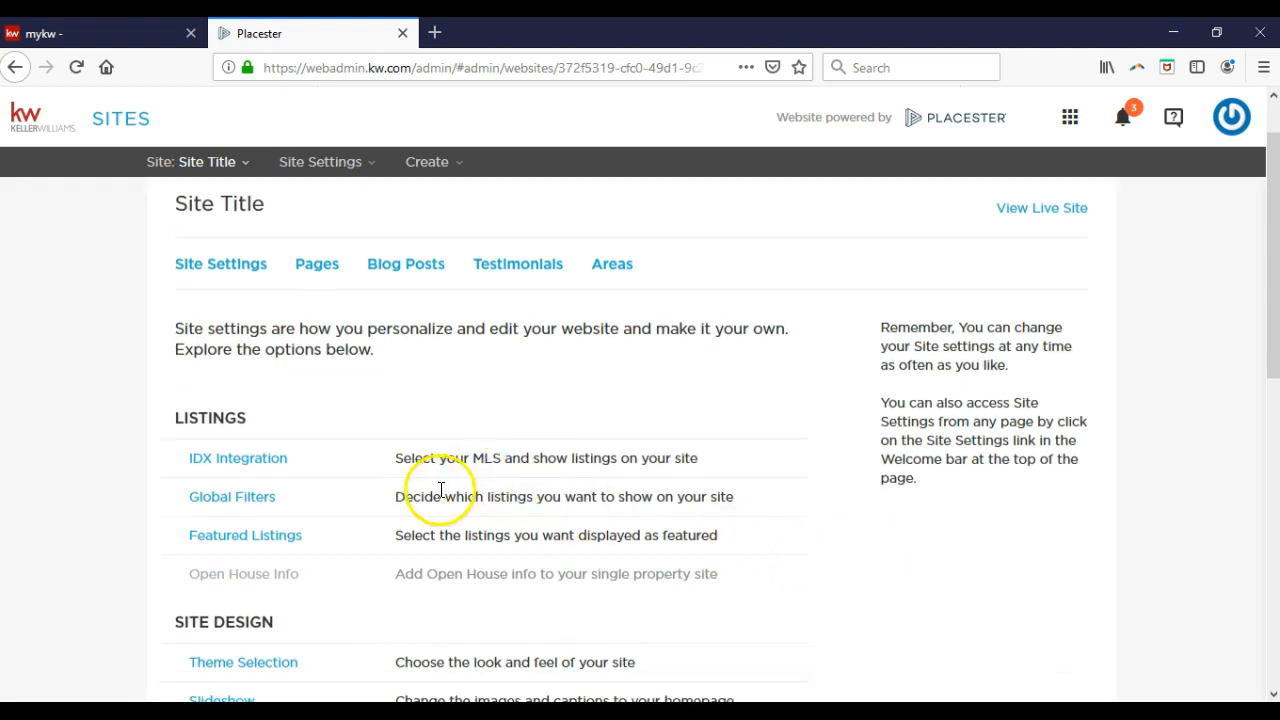
scroll(370, 492, down, 1)
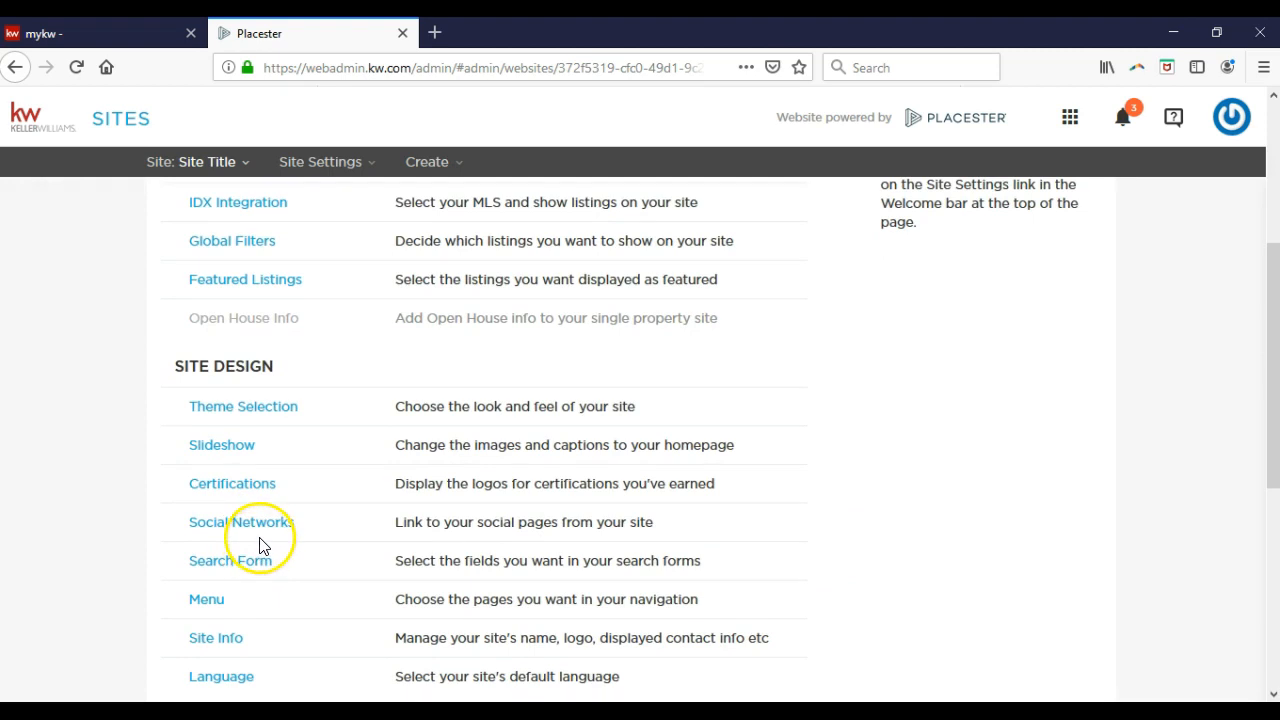
click(279, 536)
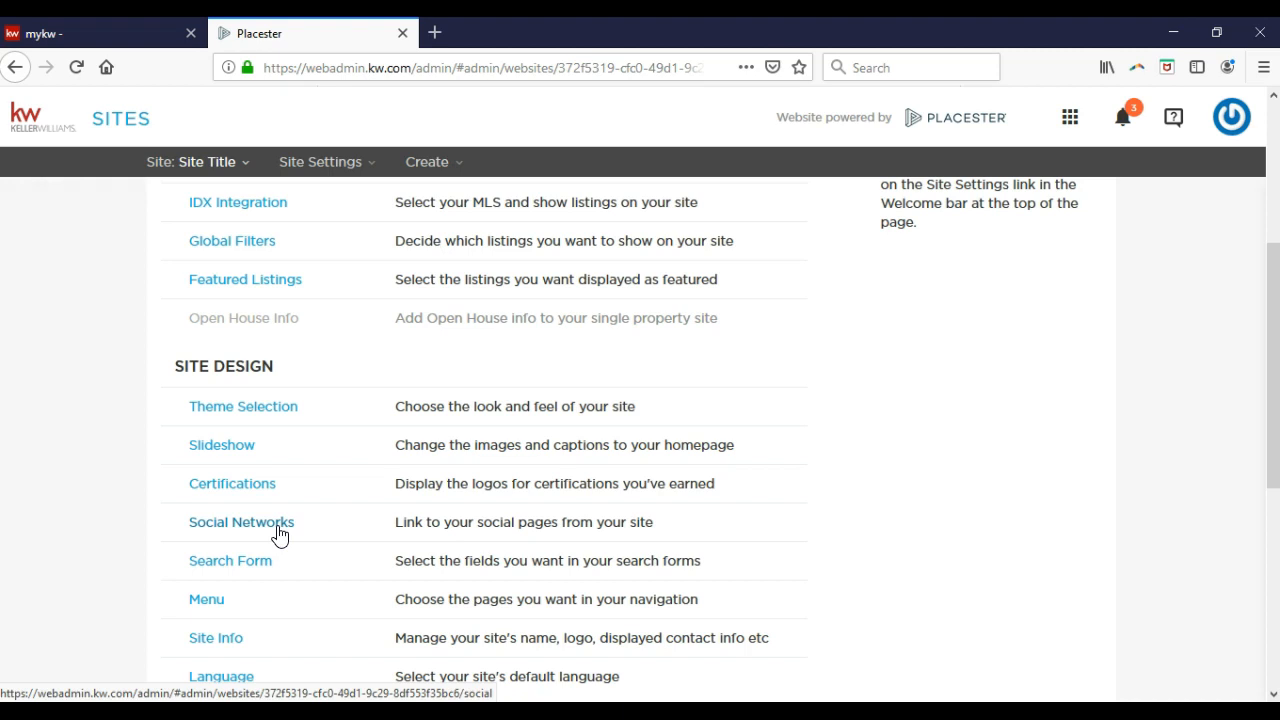
click(465, 67)
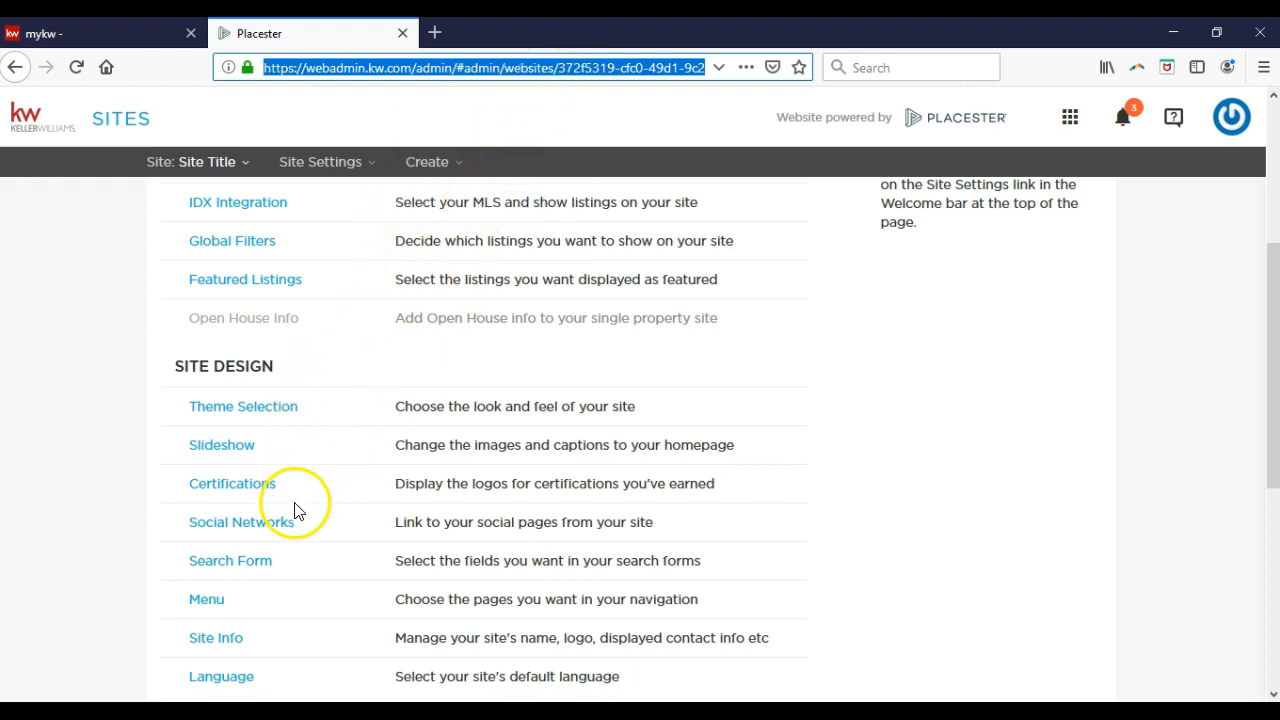
Open Social Networks under Site Design to review the Facebook, Twitter, LinkedIn and YouTube links.
click(271, 531)
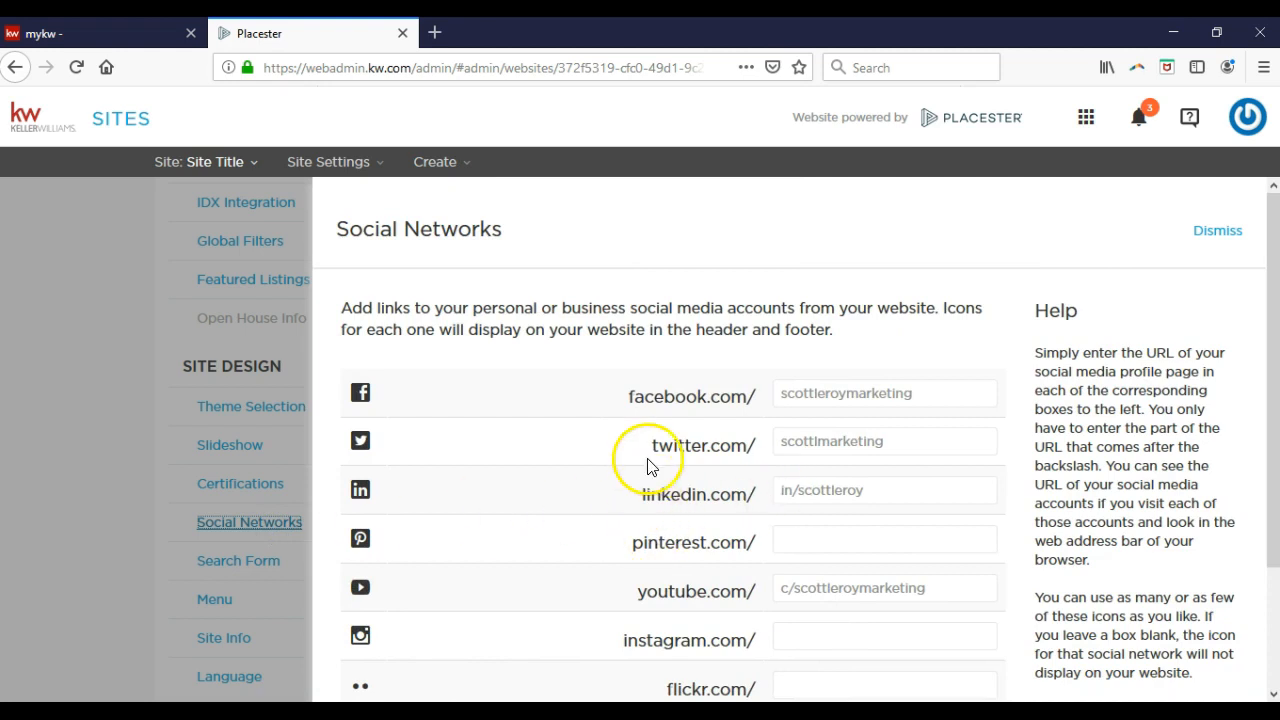
scroll(650, 467, down, 3)
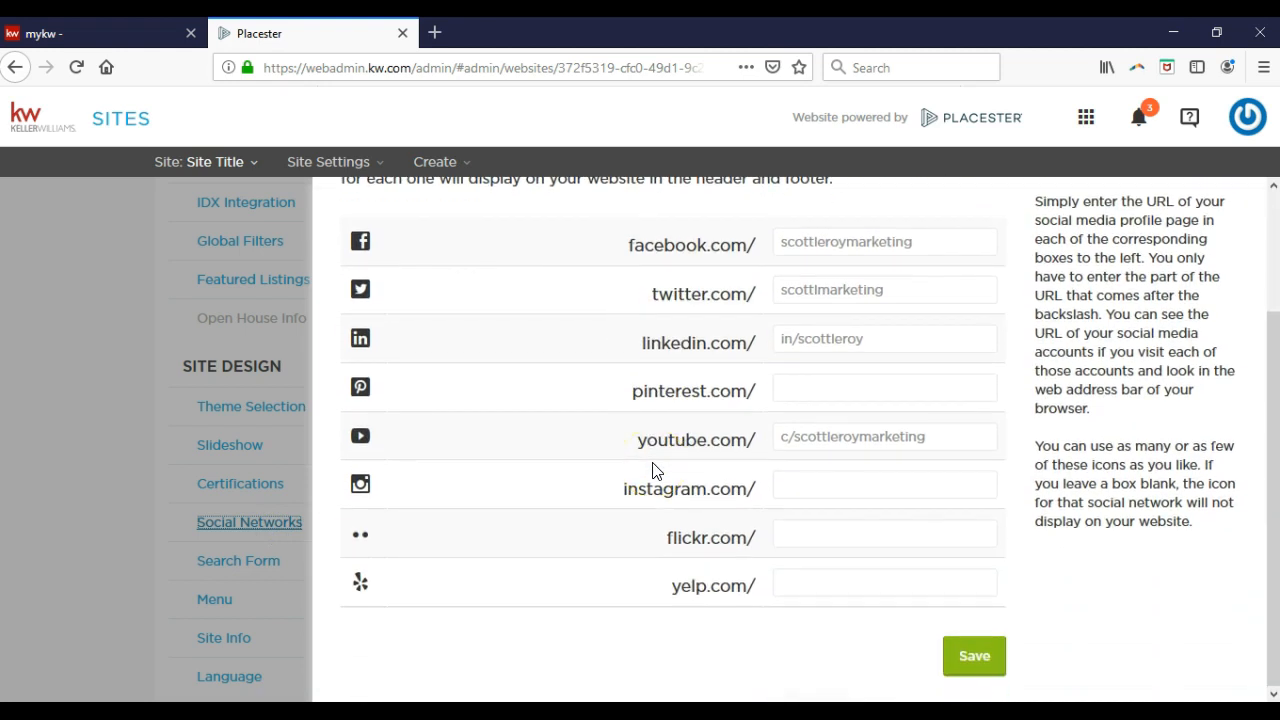
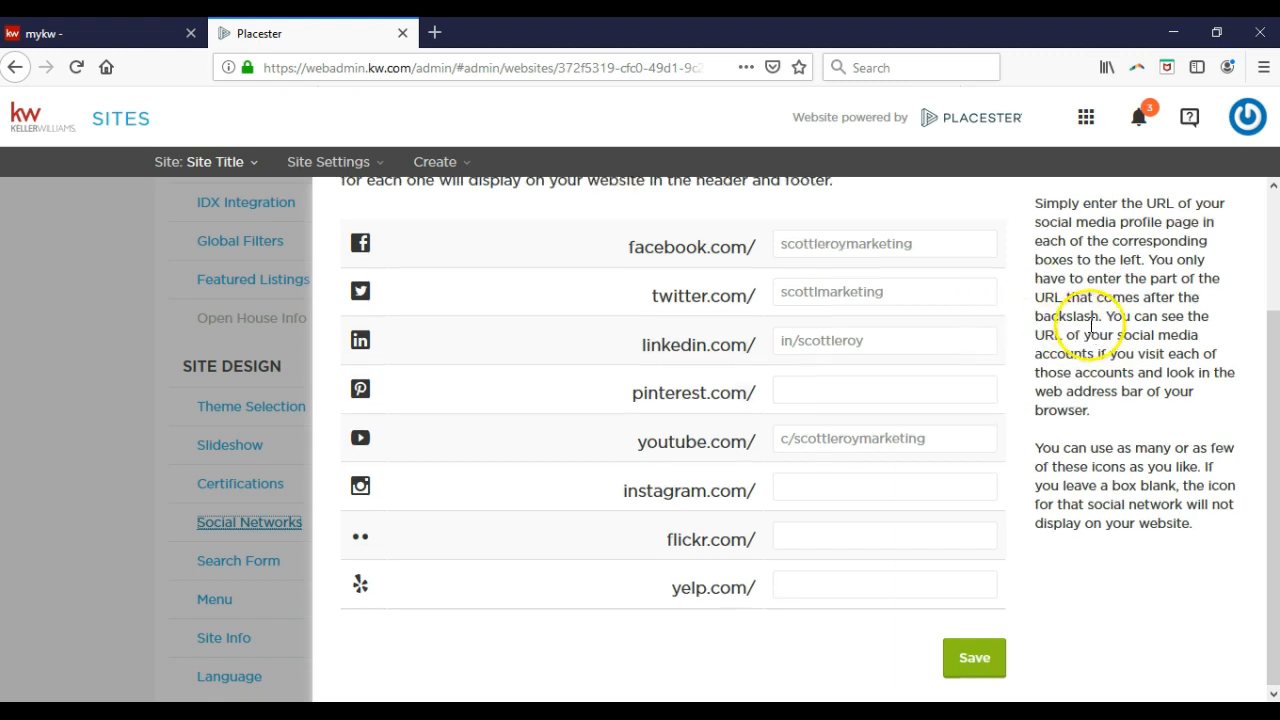
Save the Facebook, Twitter, LinkedIn and YouTube profile links on the Social Networks panel.
scroll(1091, 327, up, 2)
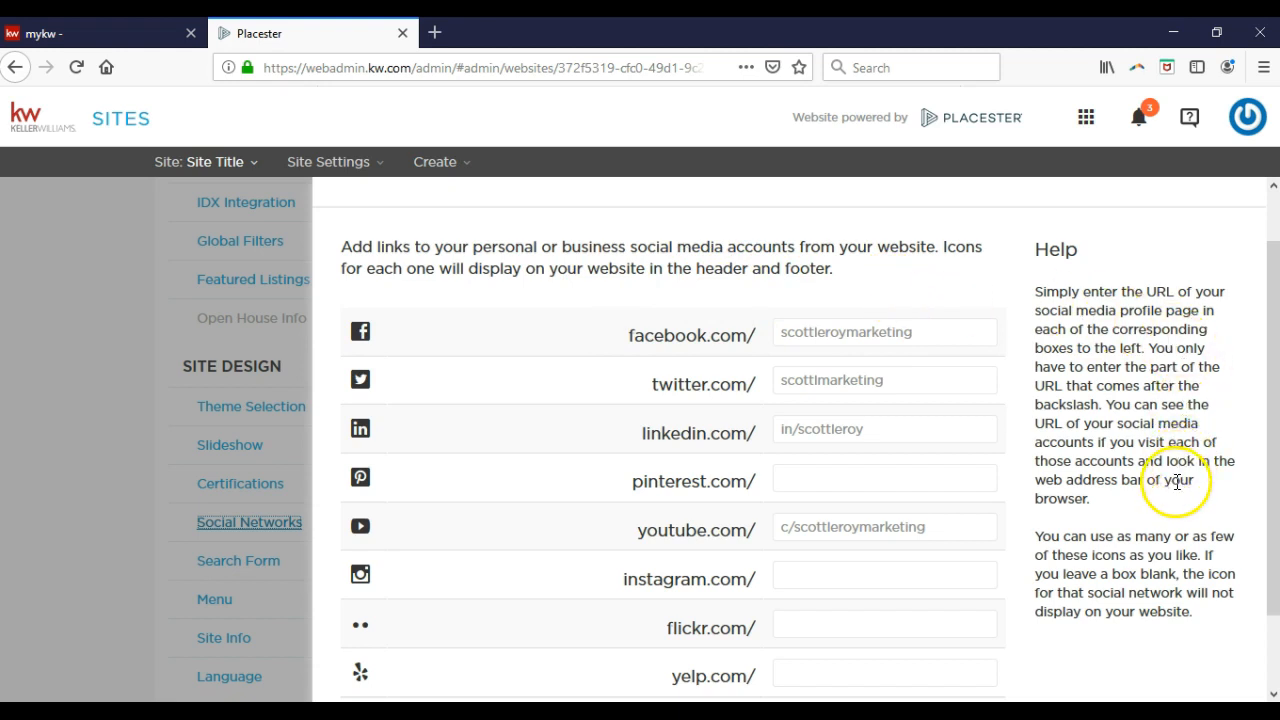
scroll(1178, 481, down, 2)
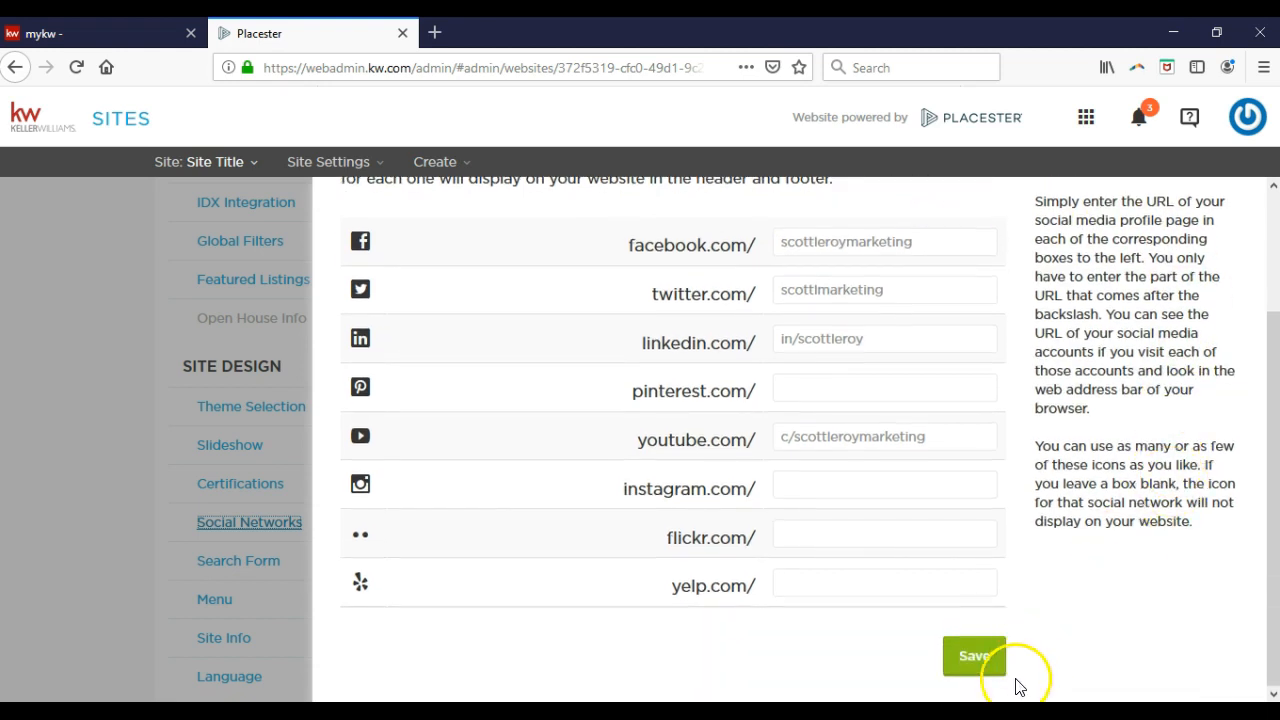
click(972, 658)
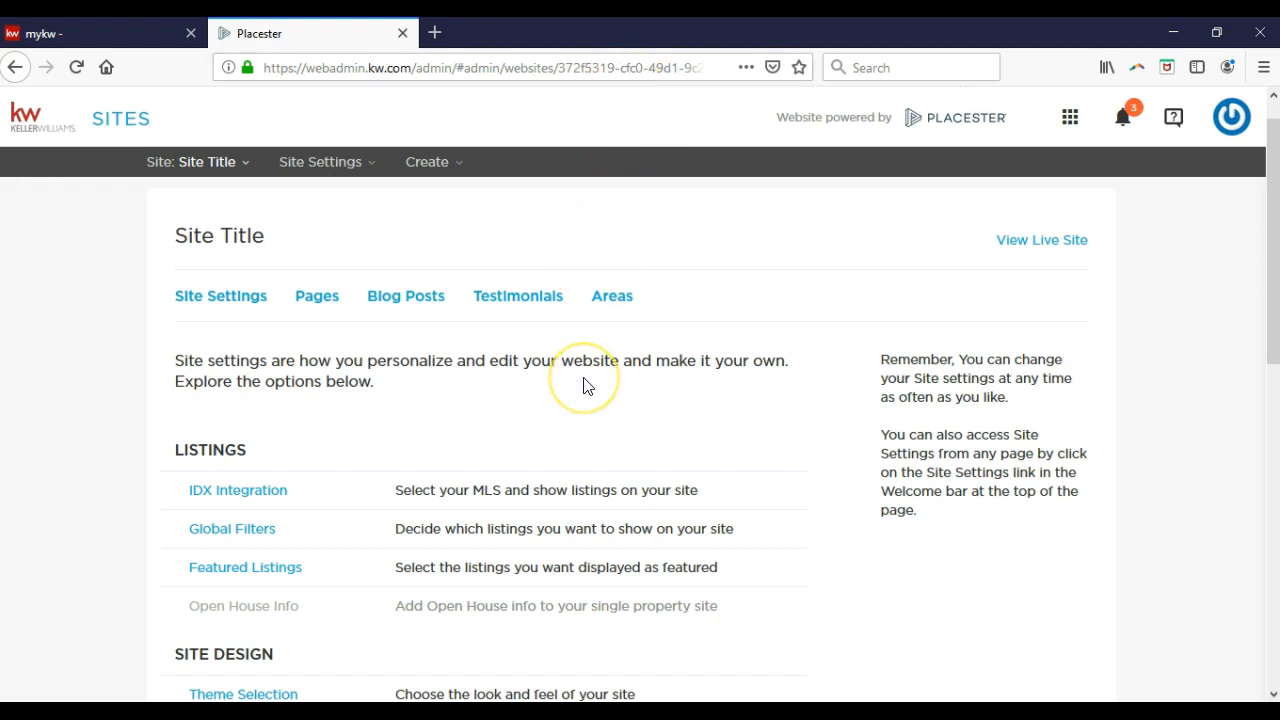
scroll(249, 551, down, 4)
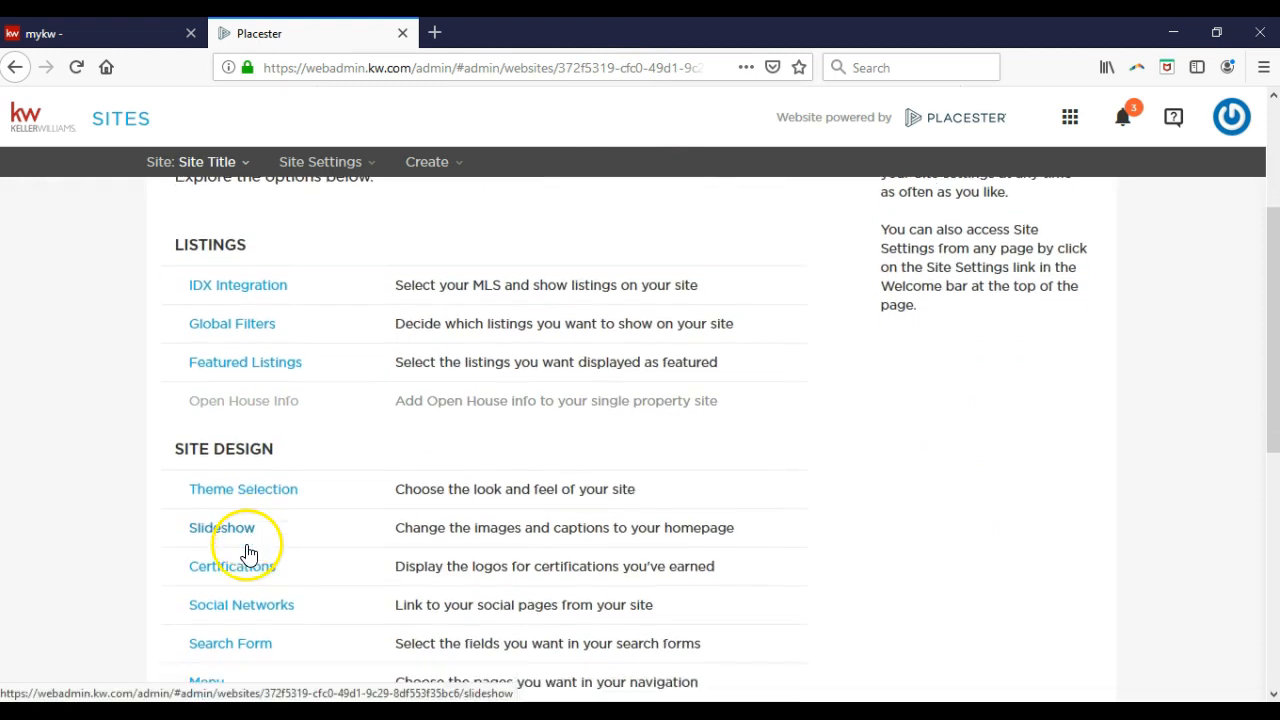
scroll(249, 552, down, 2)
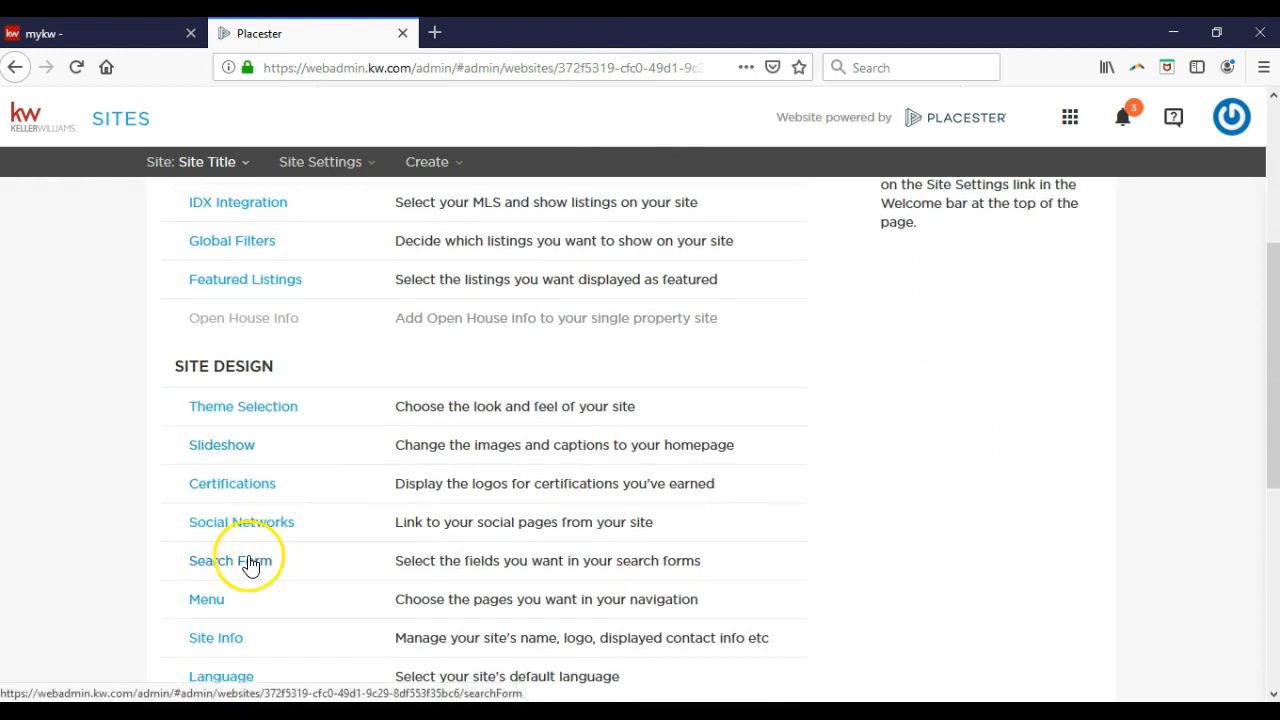
scroll(251, 563, down, 2)
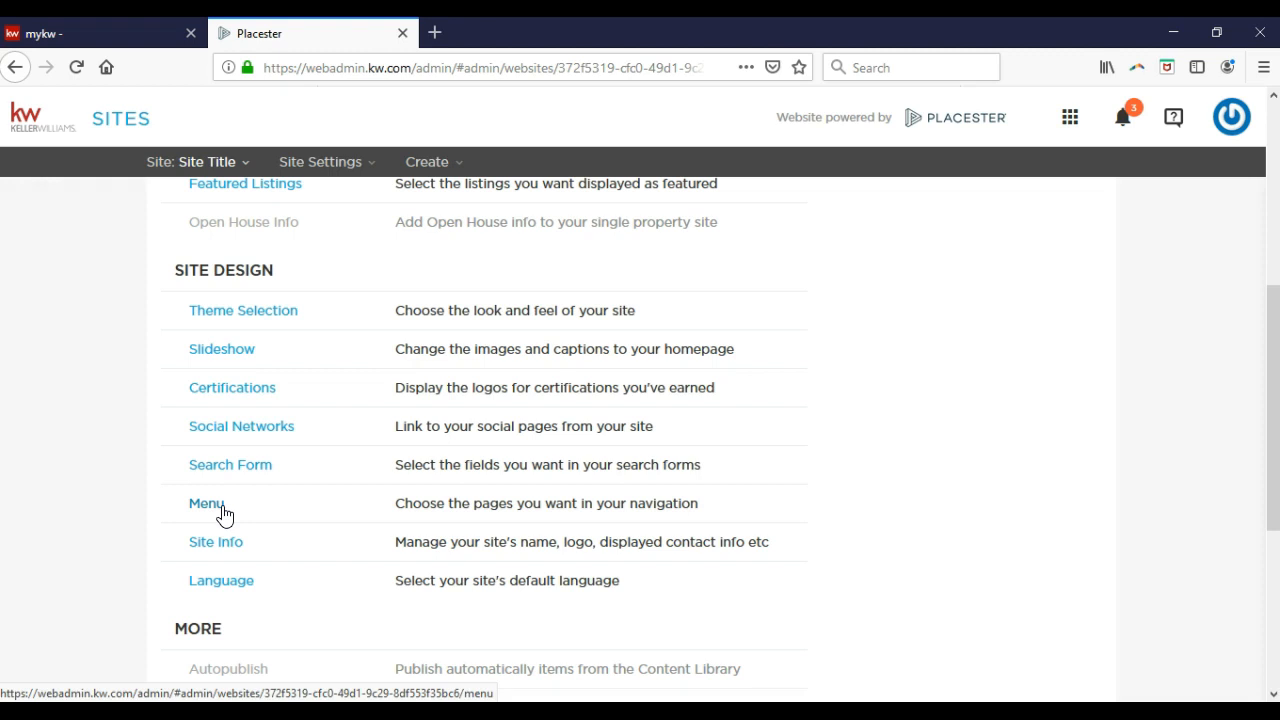
Open the Menu settings and delete the What's My Home Worth and Testimonials items.
click(222, 506)
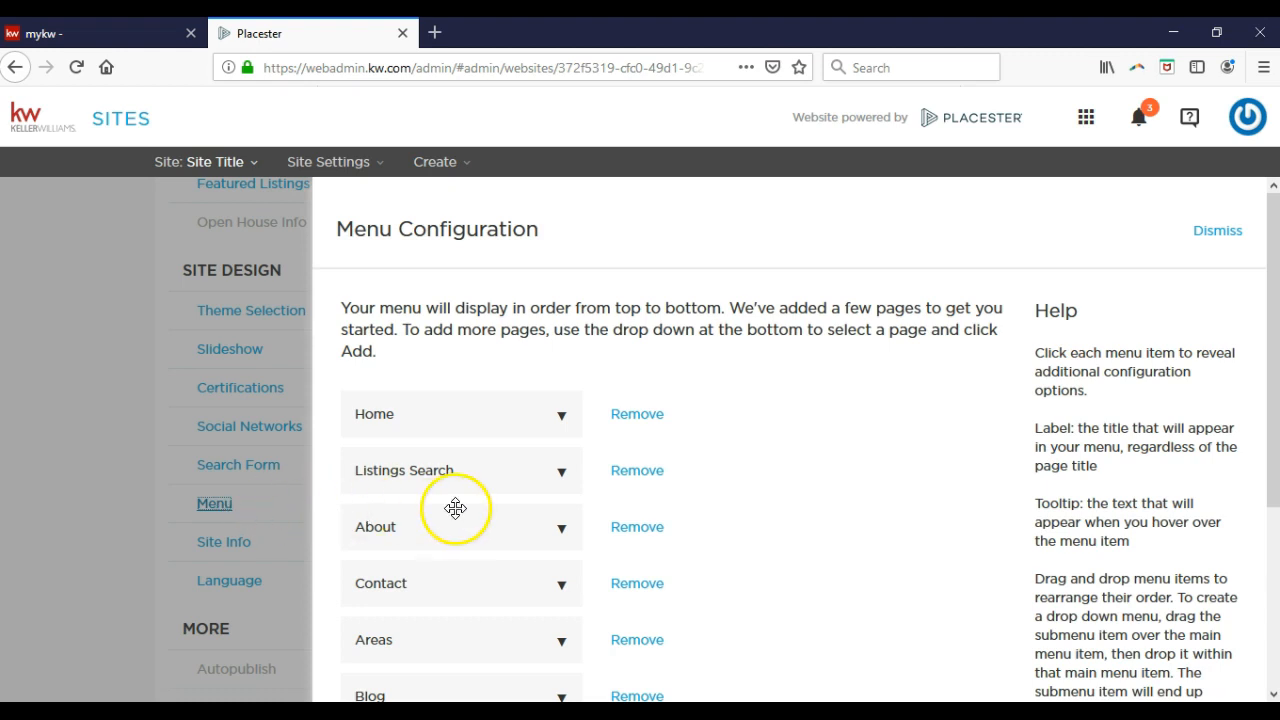
scroll(457, 508, down, 3)
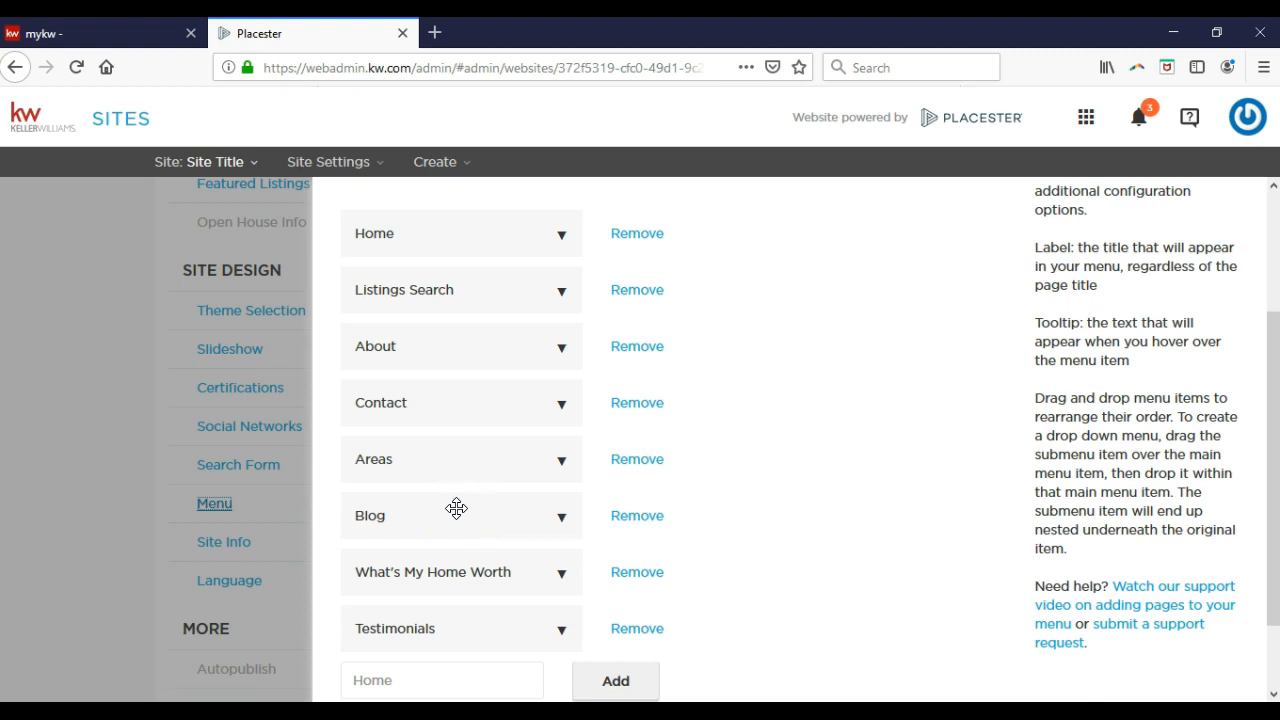
click(628, 578)
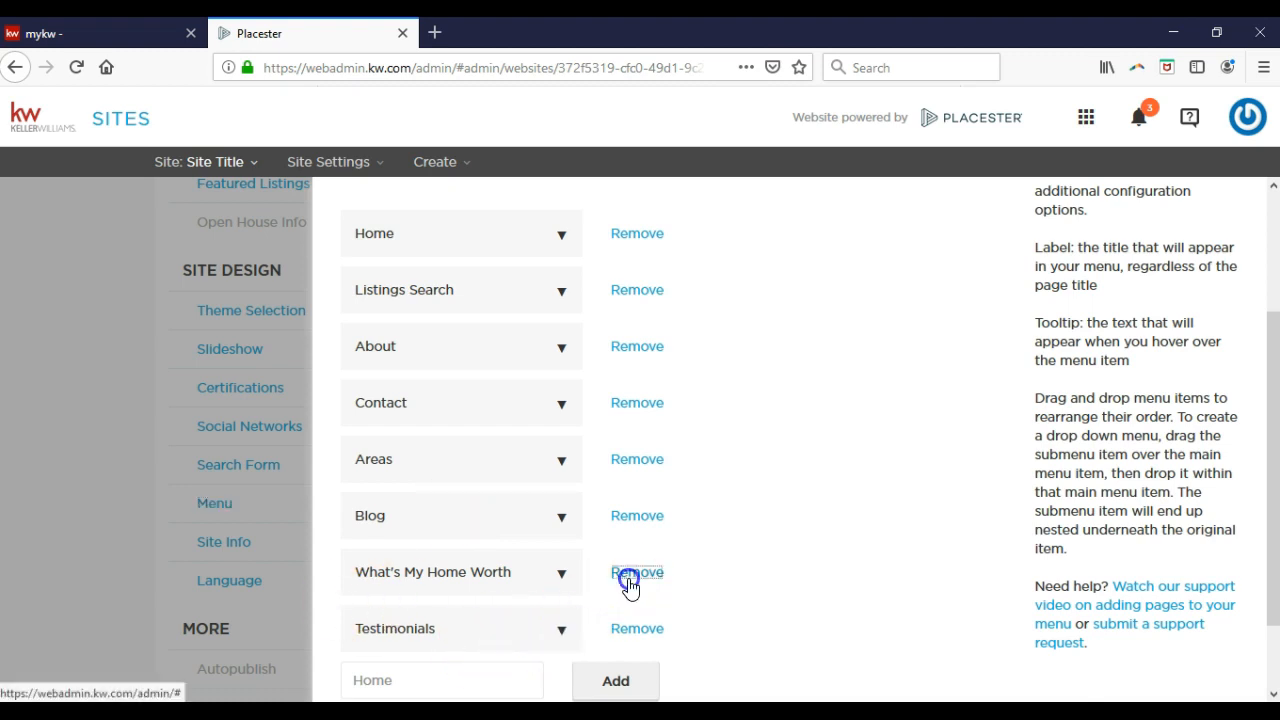
click(772, 385)
click(655, 573)
click(757, 380)
Delete the Areas item and move Blog up to sit just above Contact.
drag(408, 518, 425, 462)
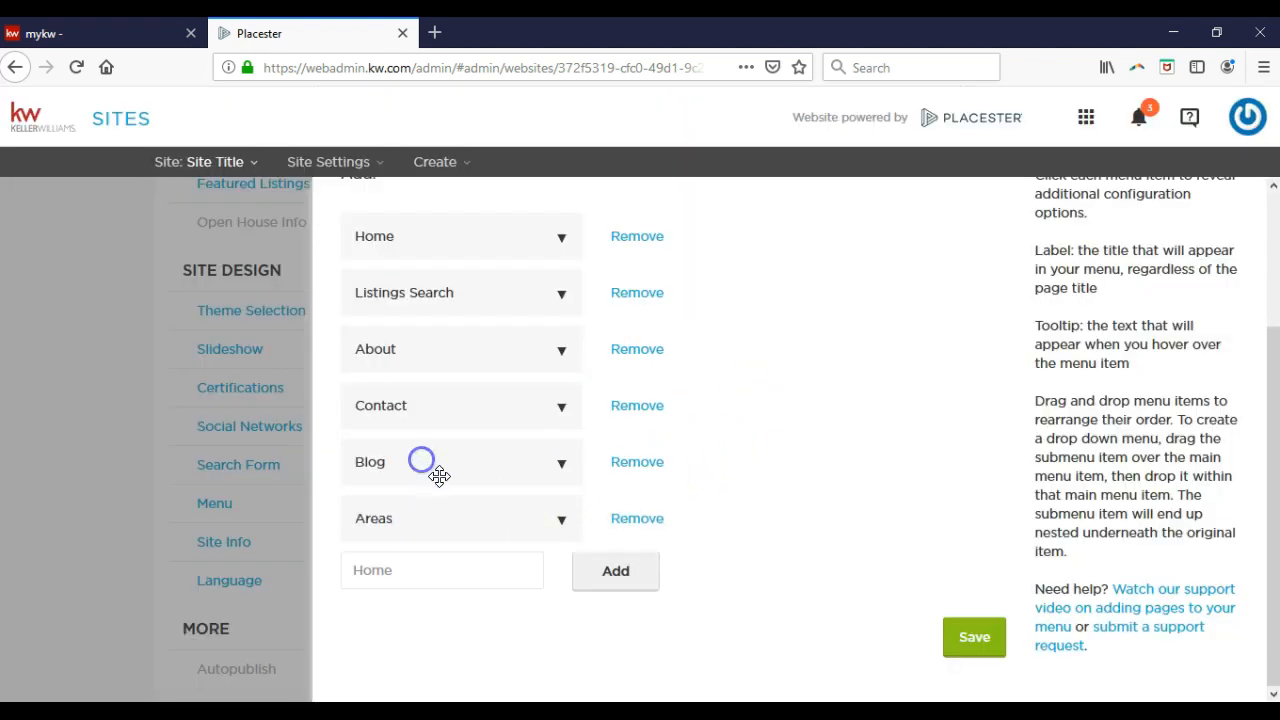
click(603, 528)
click(740, 376)
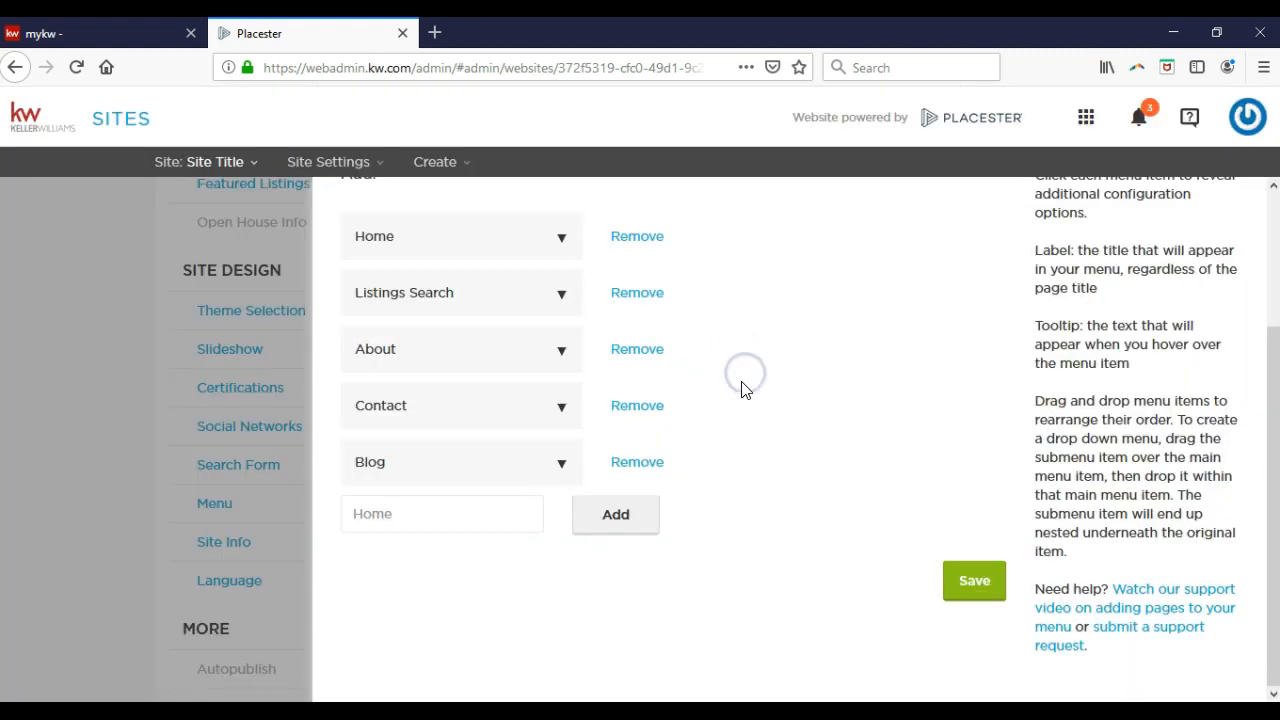
drag(494, 461, 491, 407)
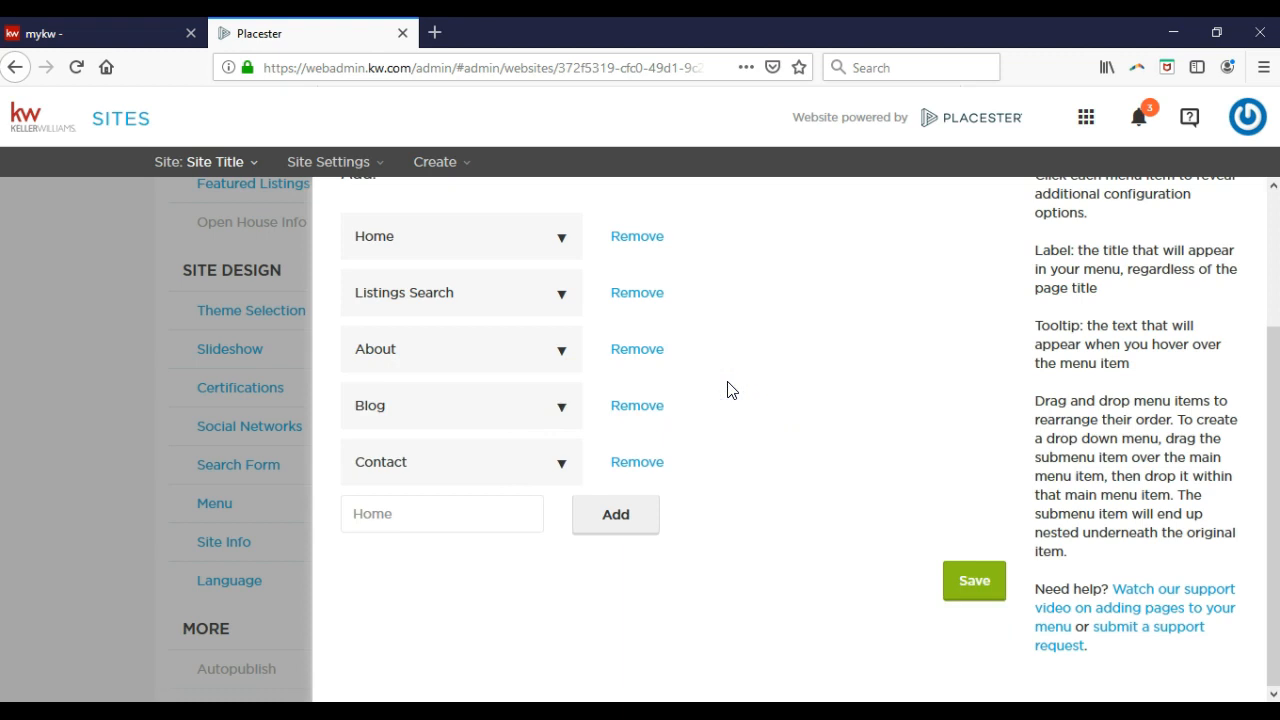
click(517, 526)
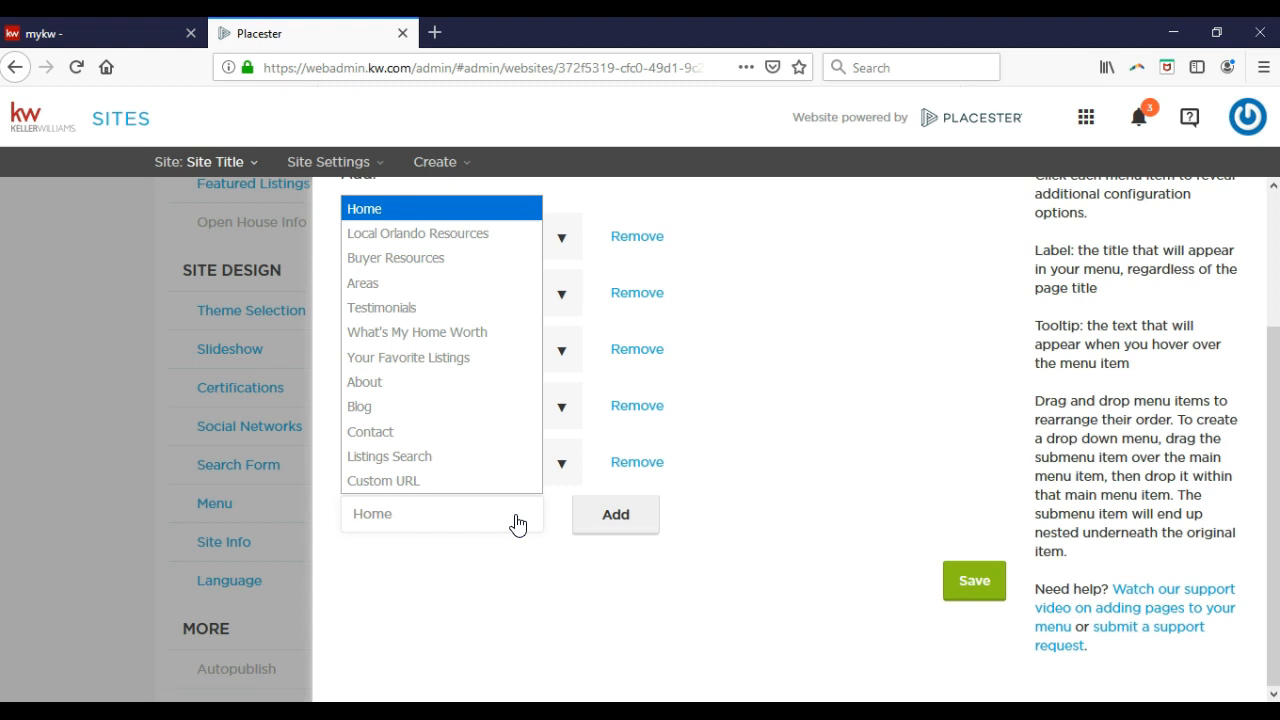
click(515, 240)
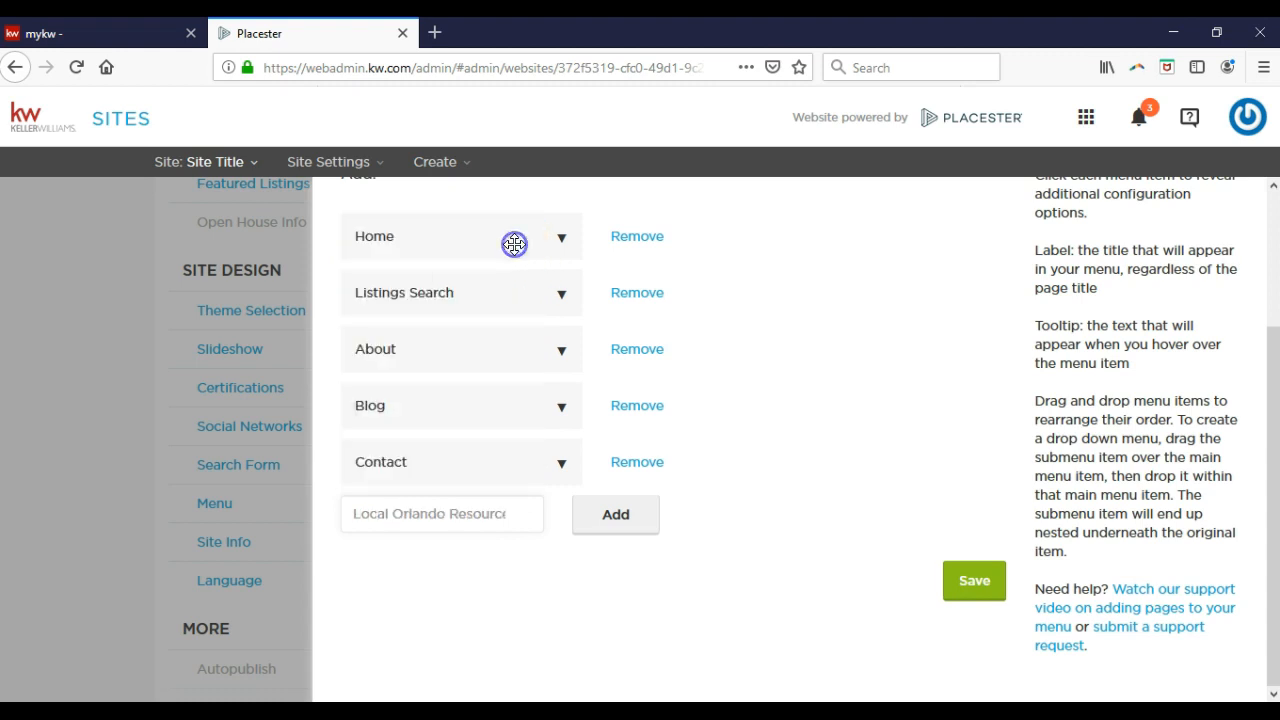
click(607, 517)
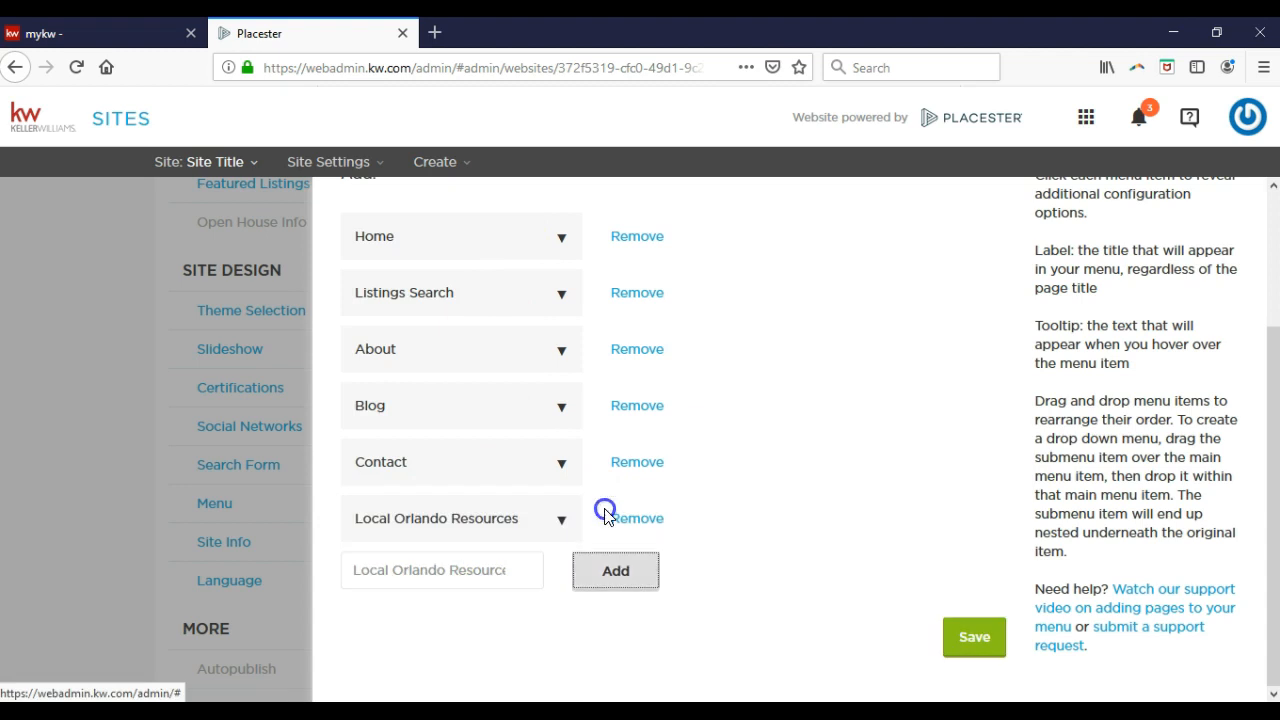
click(626, 527)
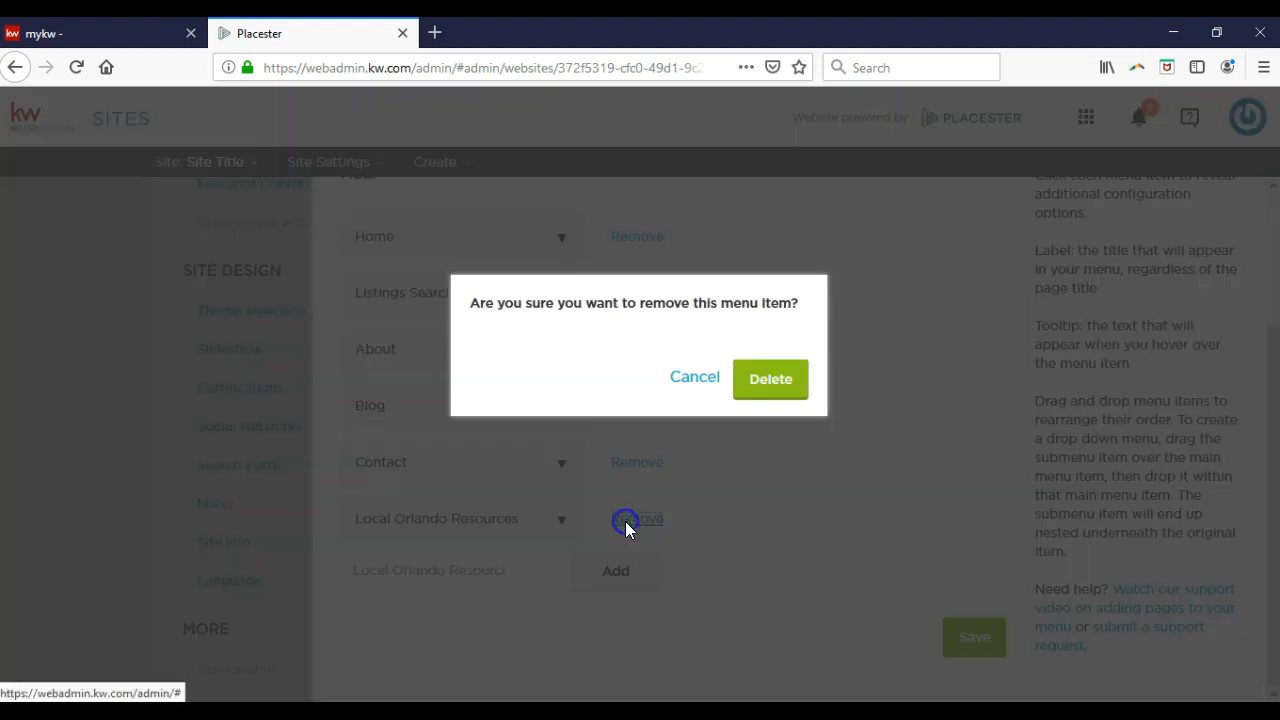
click(795, 395)
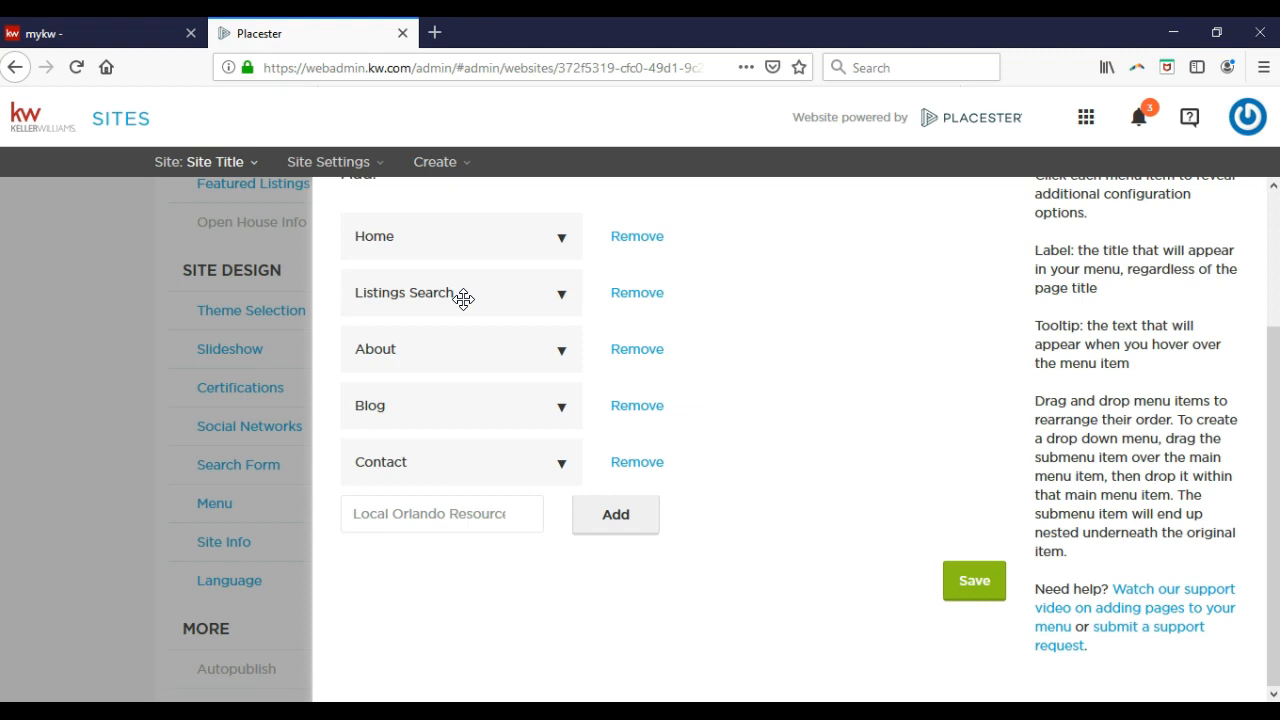
Reorder the menu items back to Home, Listings Search, About, Blog, Contact.
drag(463, 296, 488, 428)
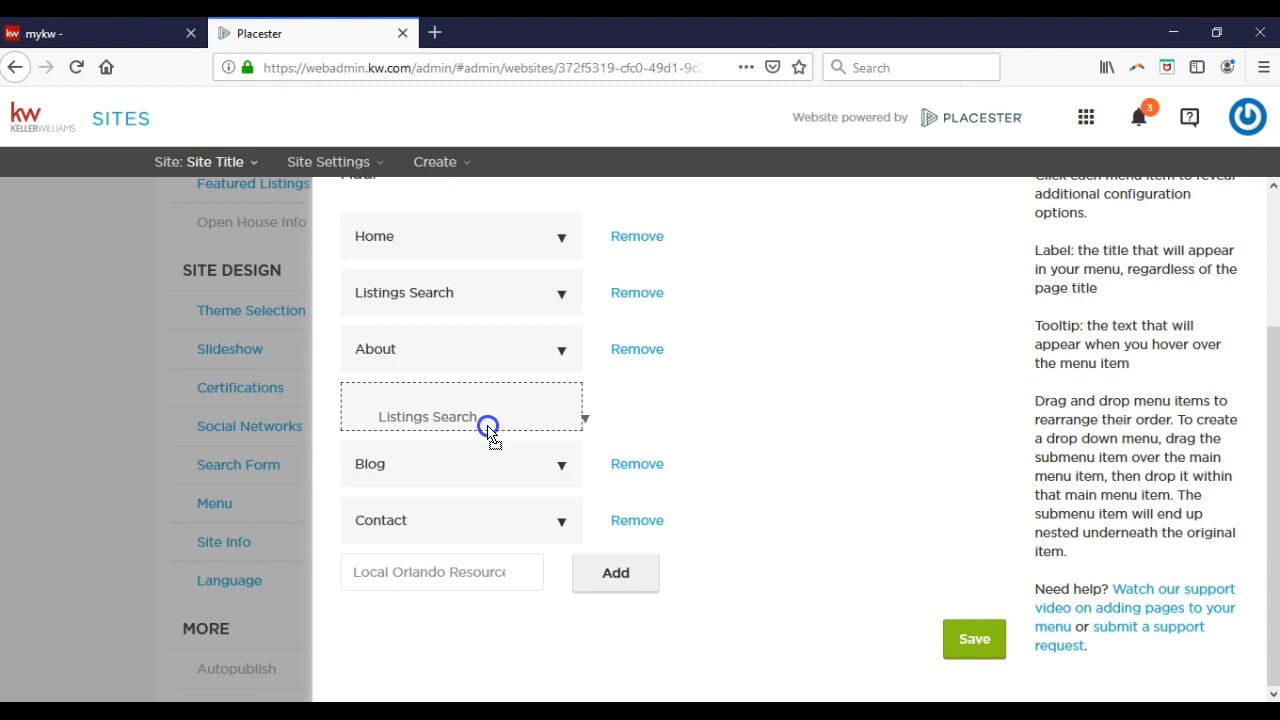
drag(488, 428, 486, 428)
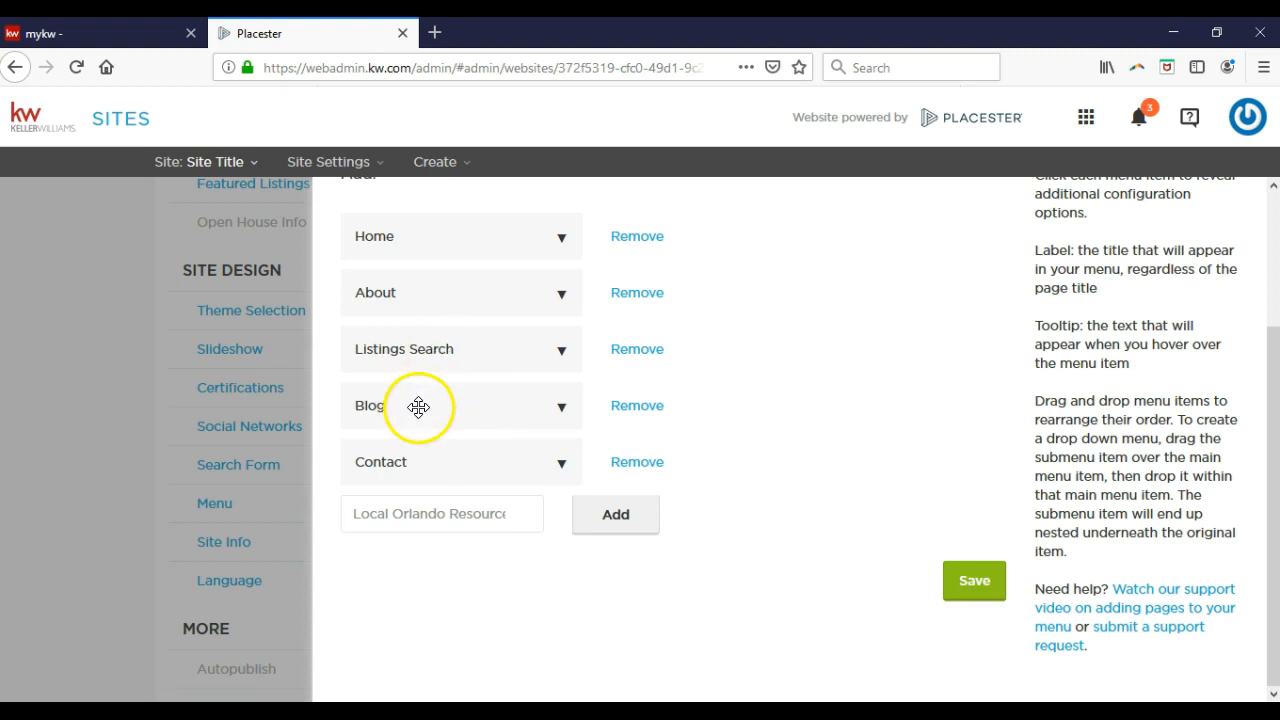
drag(418, 407, 452, 292)
drag(449, 390, 455, 297)
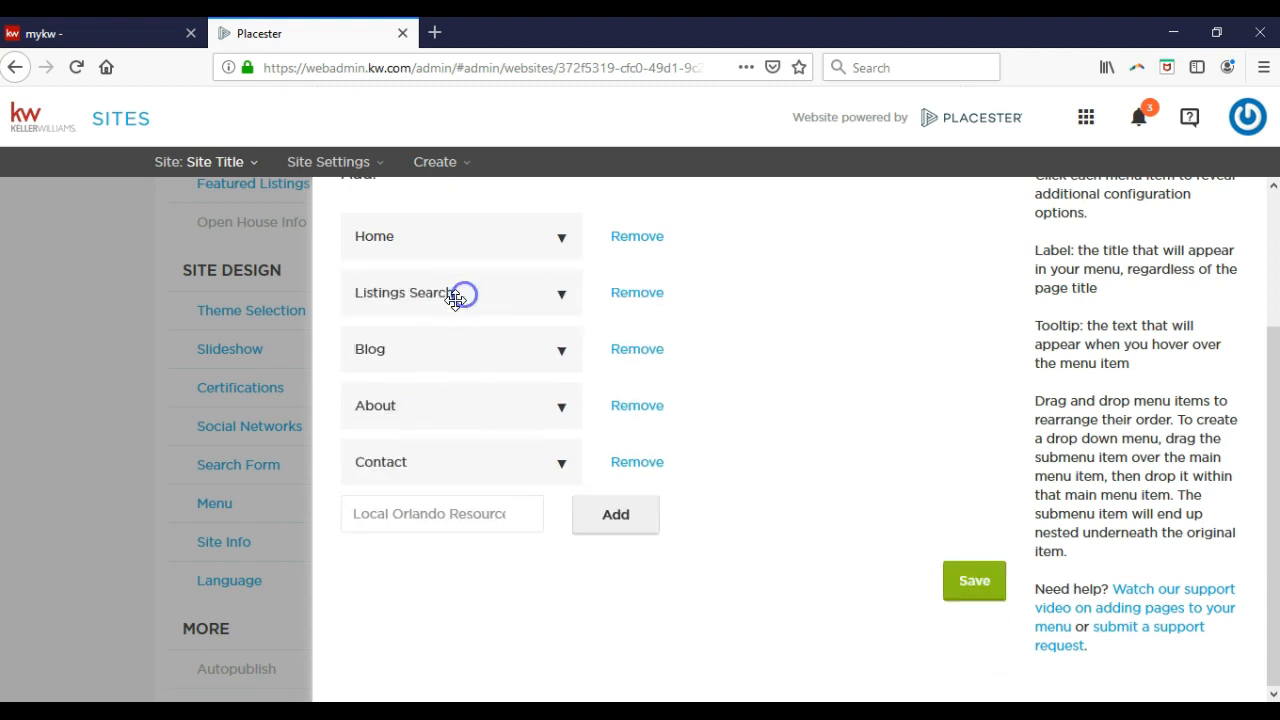
drag(391, 406, 403, 352)
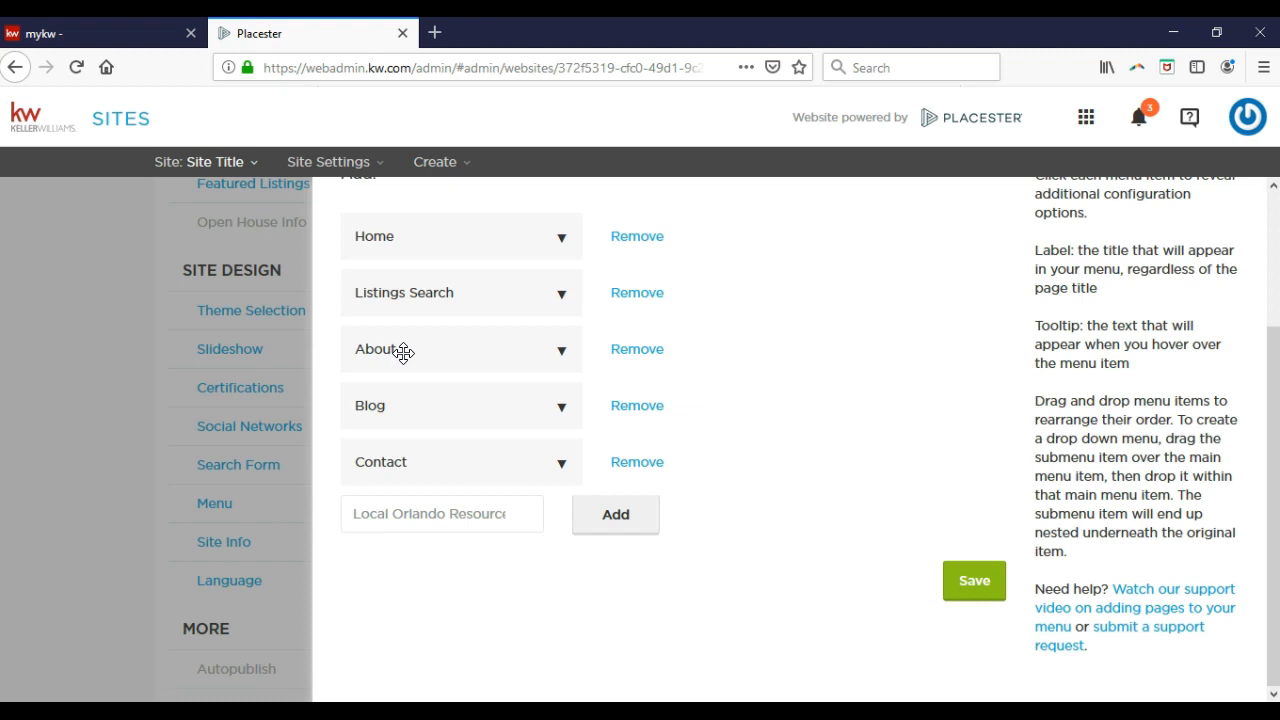
Drag Blog indented beneath About to make it a submenu item.
click(408, 401)
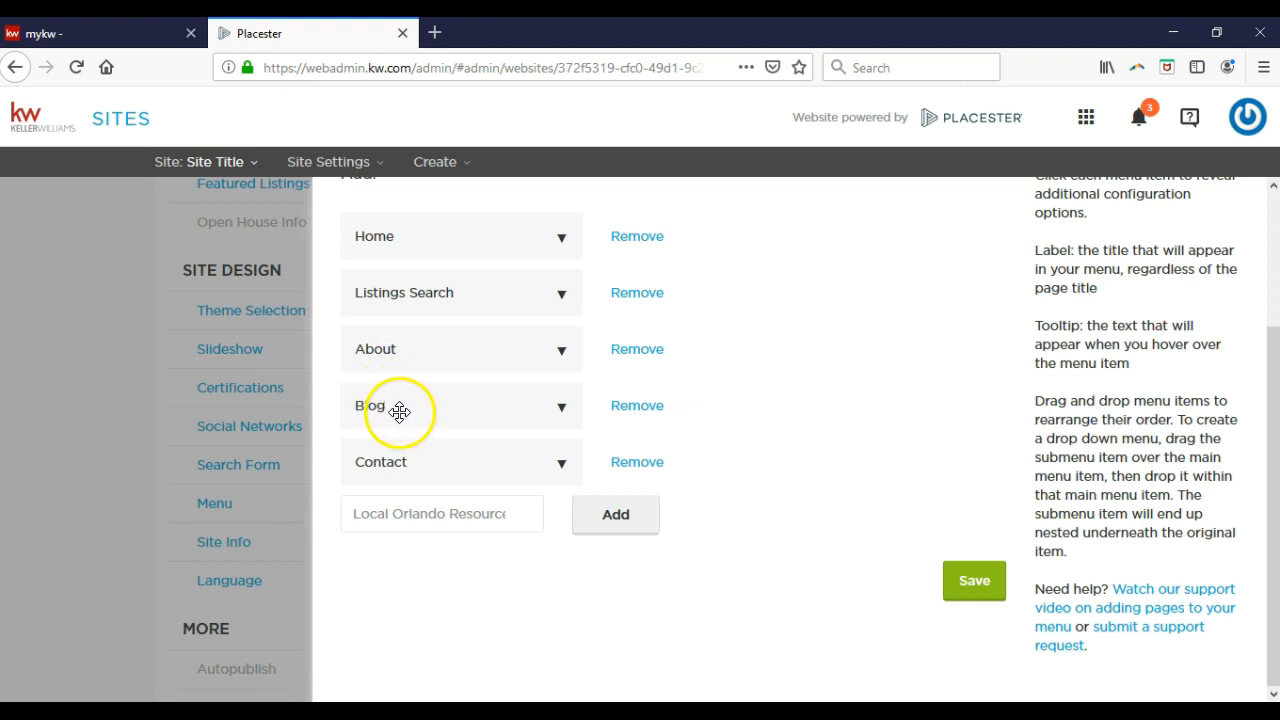
drag(400, 411, 476, 413)
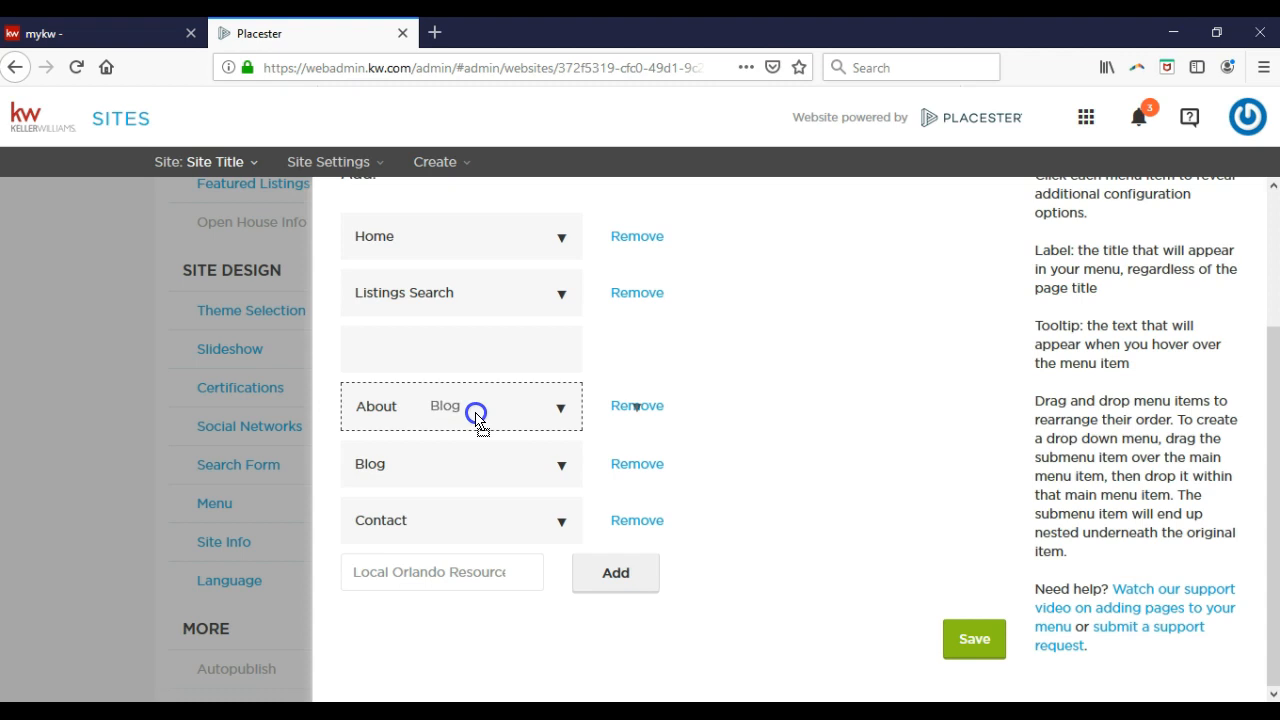
drag(476, 413, 474, 410)
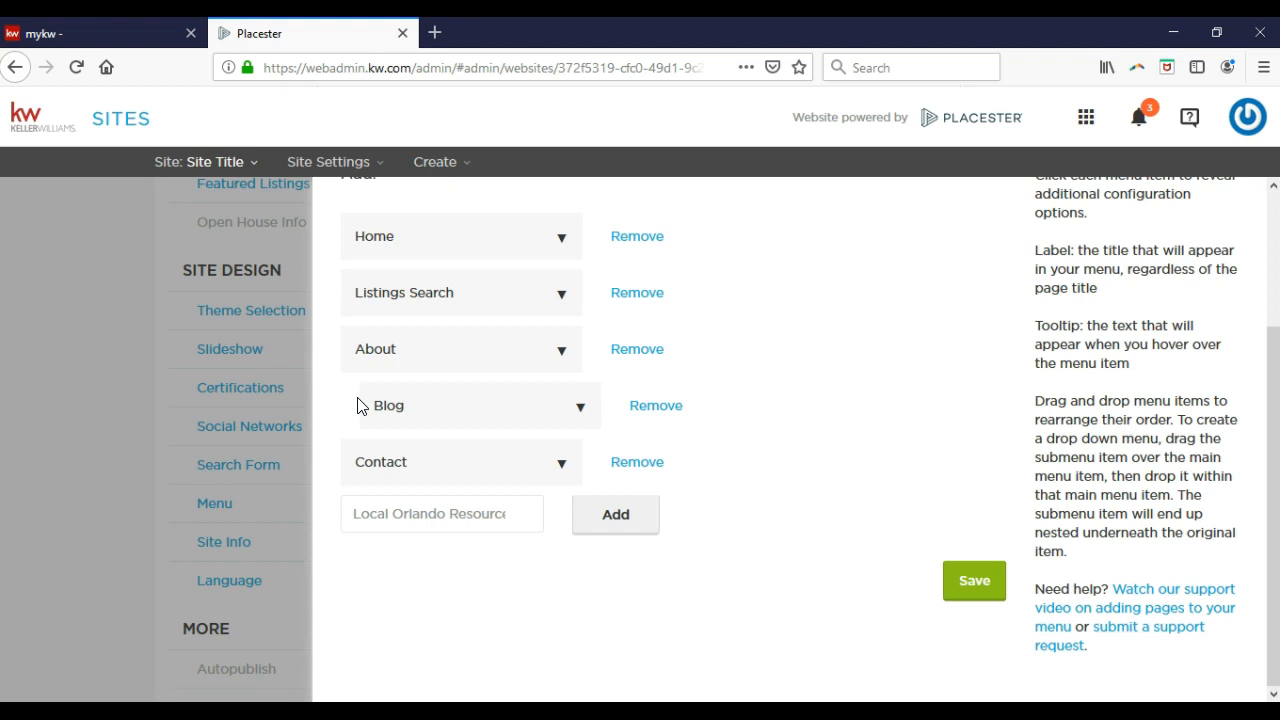
Add a Custom URL menu item with the agent's marketing-site label and URL, leaving the tooltip empty.
click(427, 520)
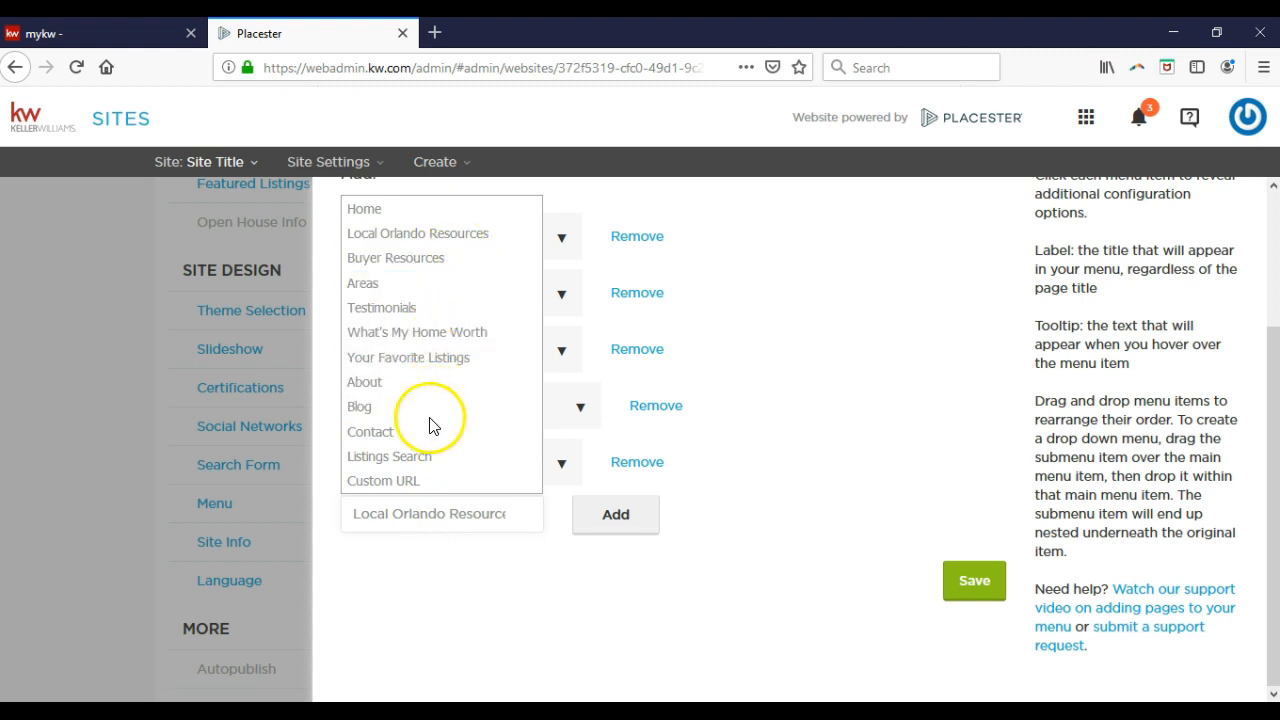
click(432, 484)
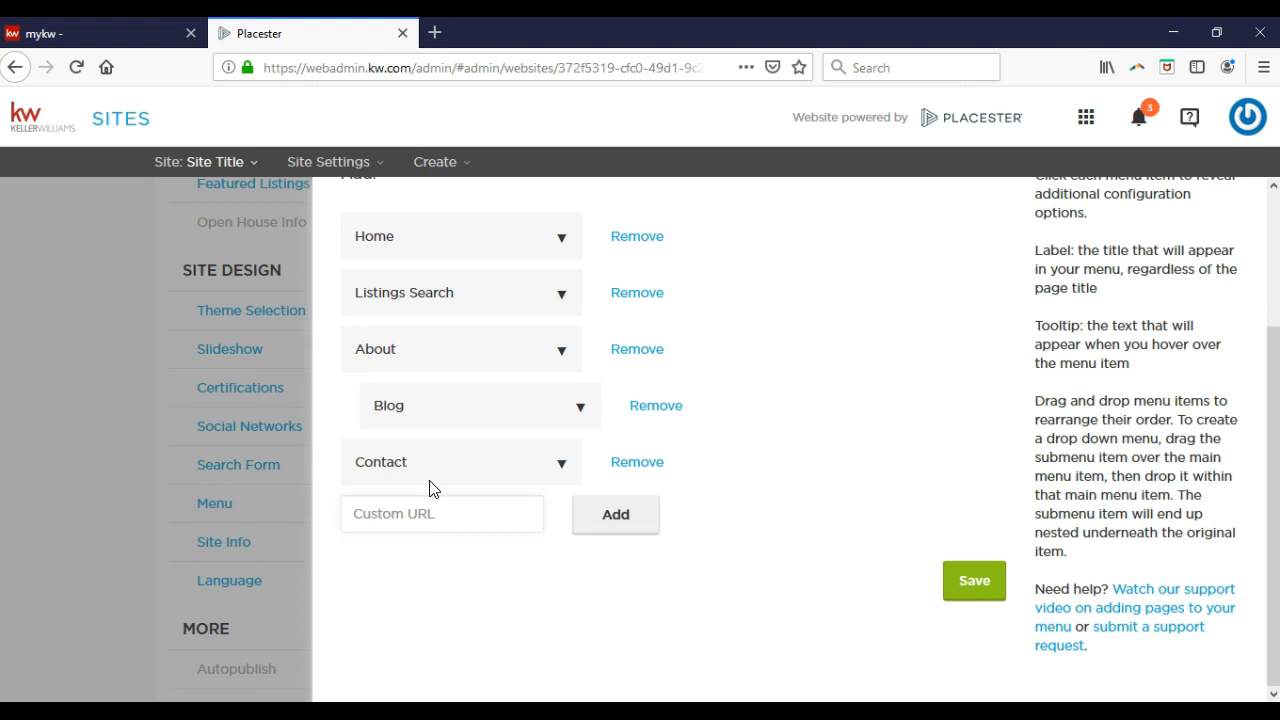
click(636, 530)
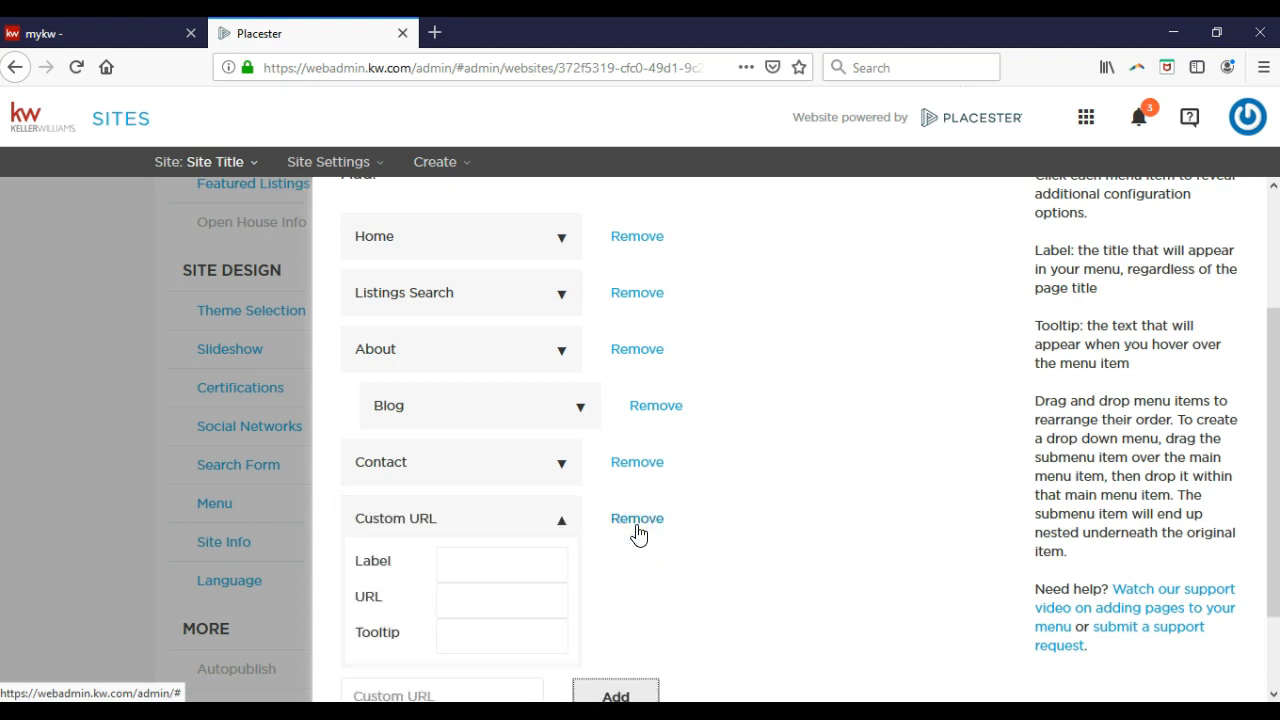
click(506, 553)
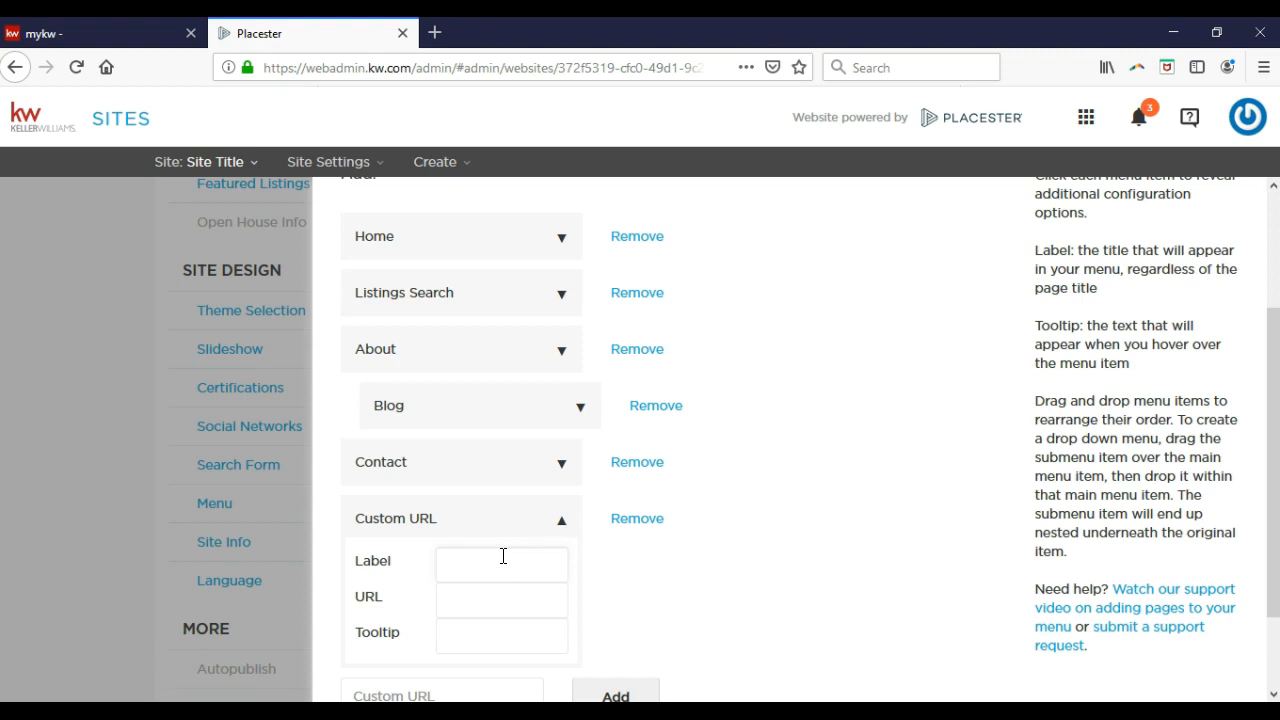
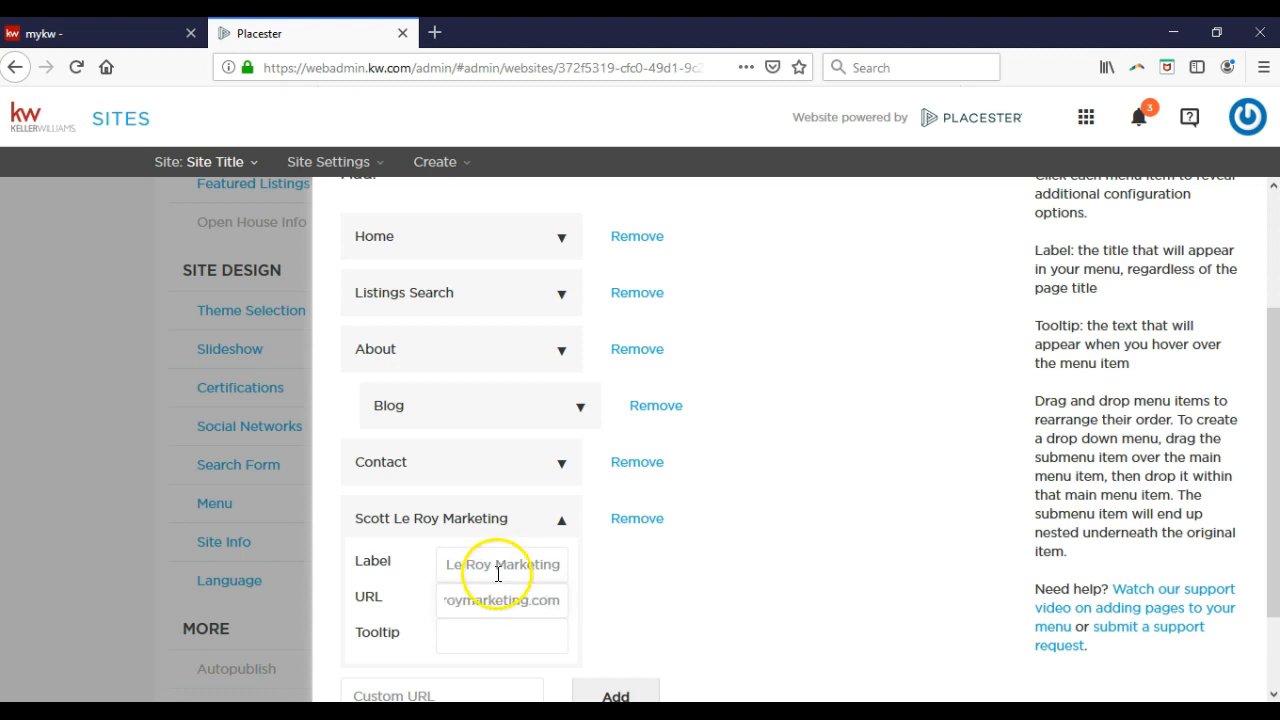
click(501, 634)
click(501, 634)
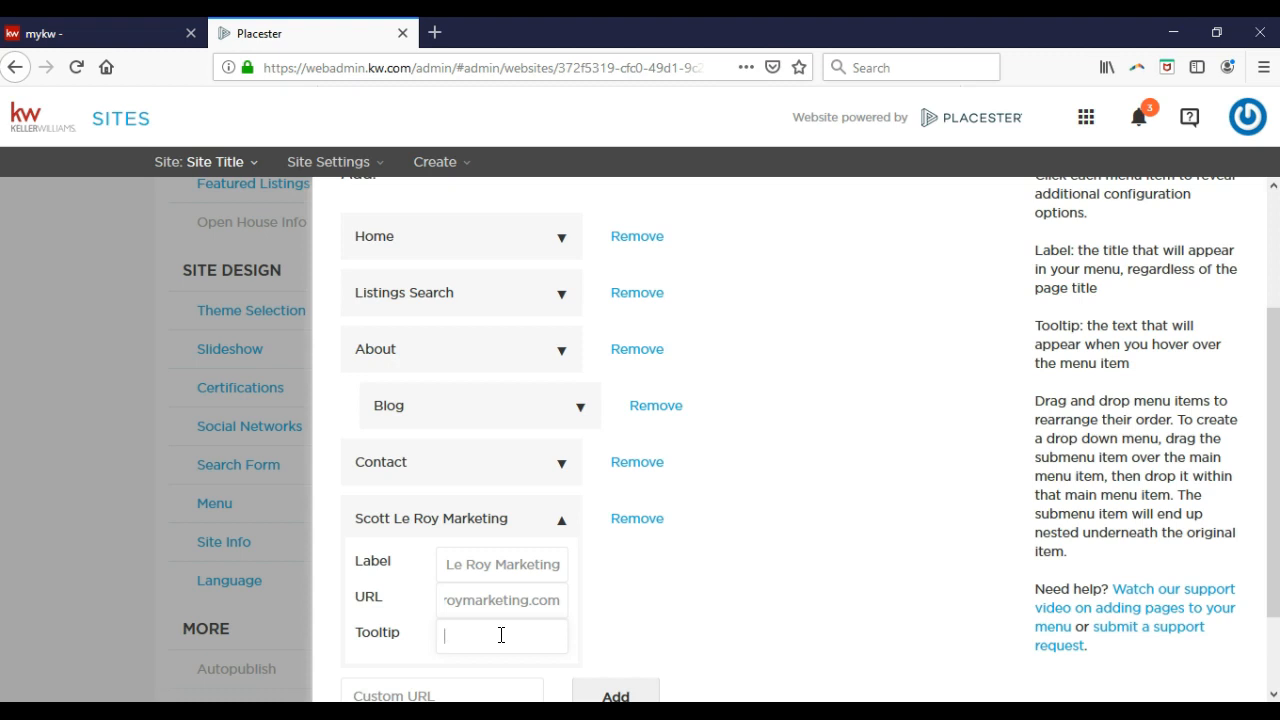
click(823, 571)
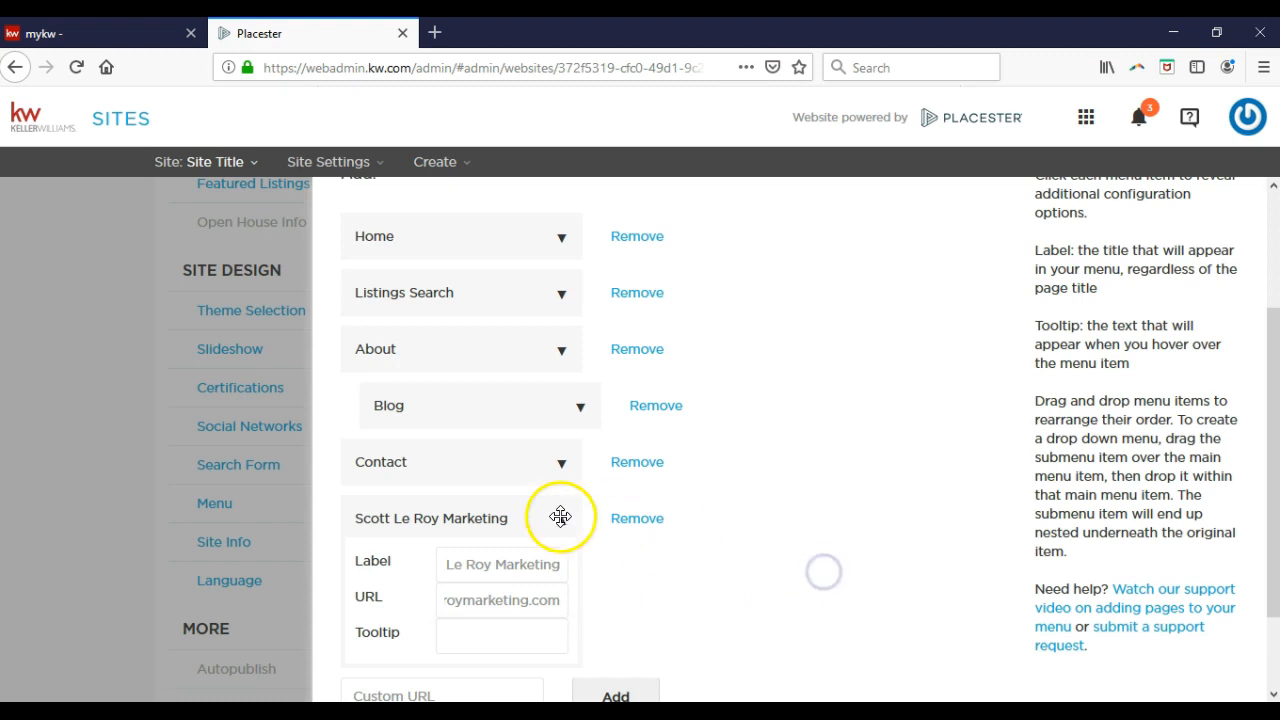
Move the new marketing link just above Contact and save the menu.
drag(509, 518, 522, 462)
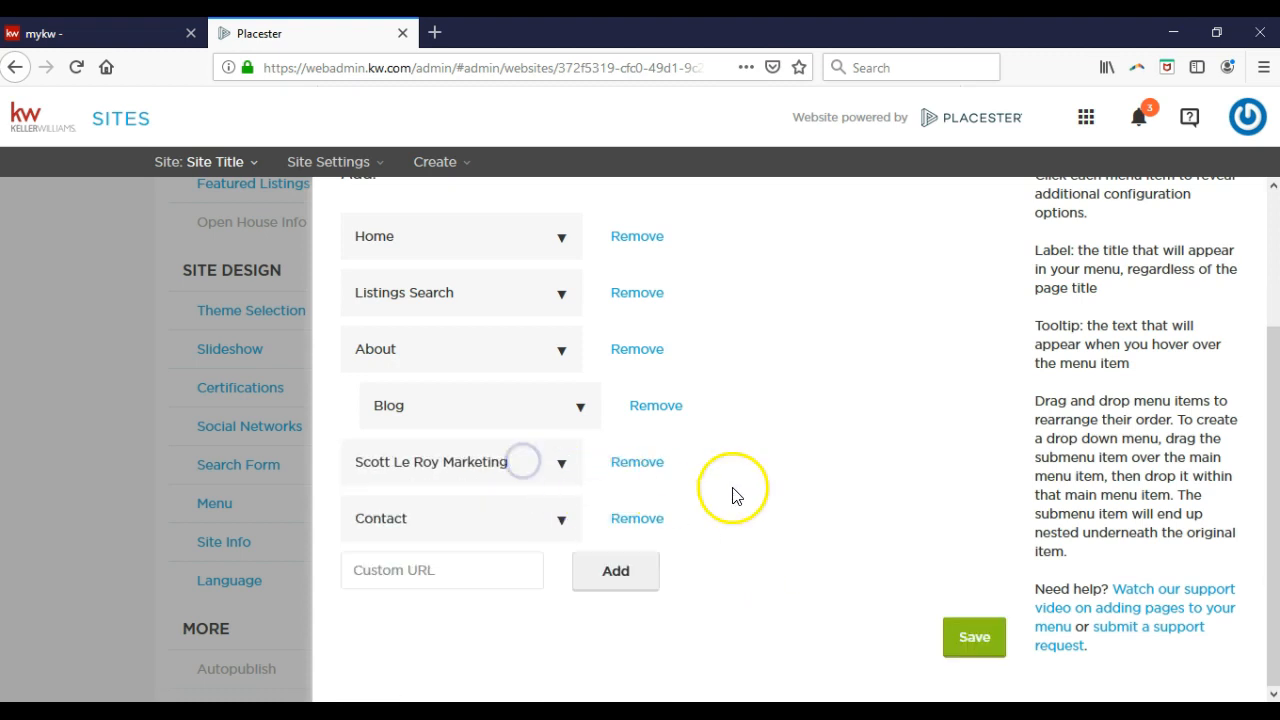
click(804, 504)
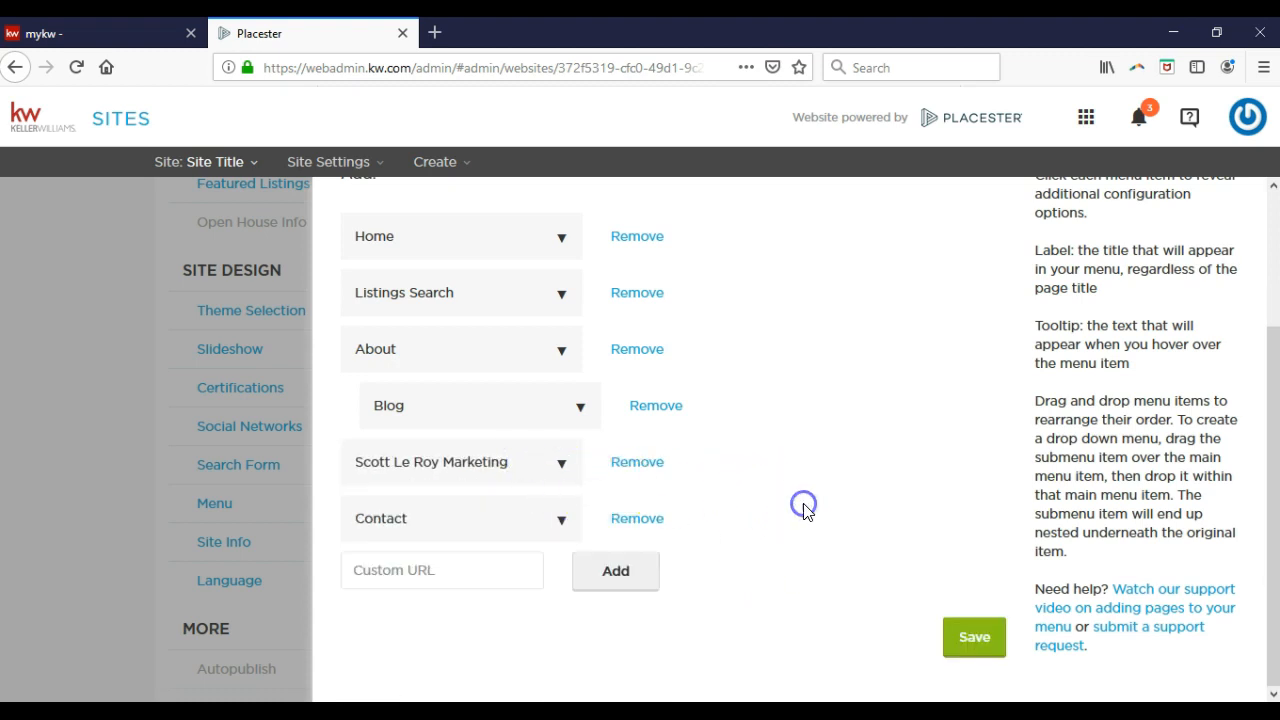
click(973, 638)
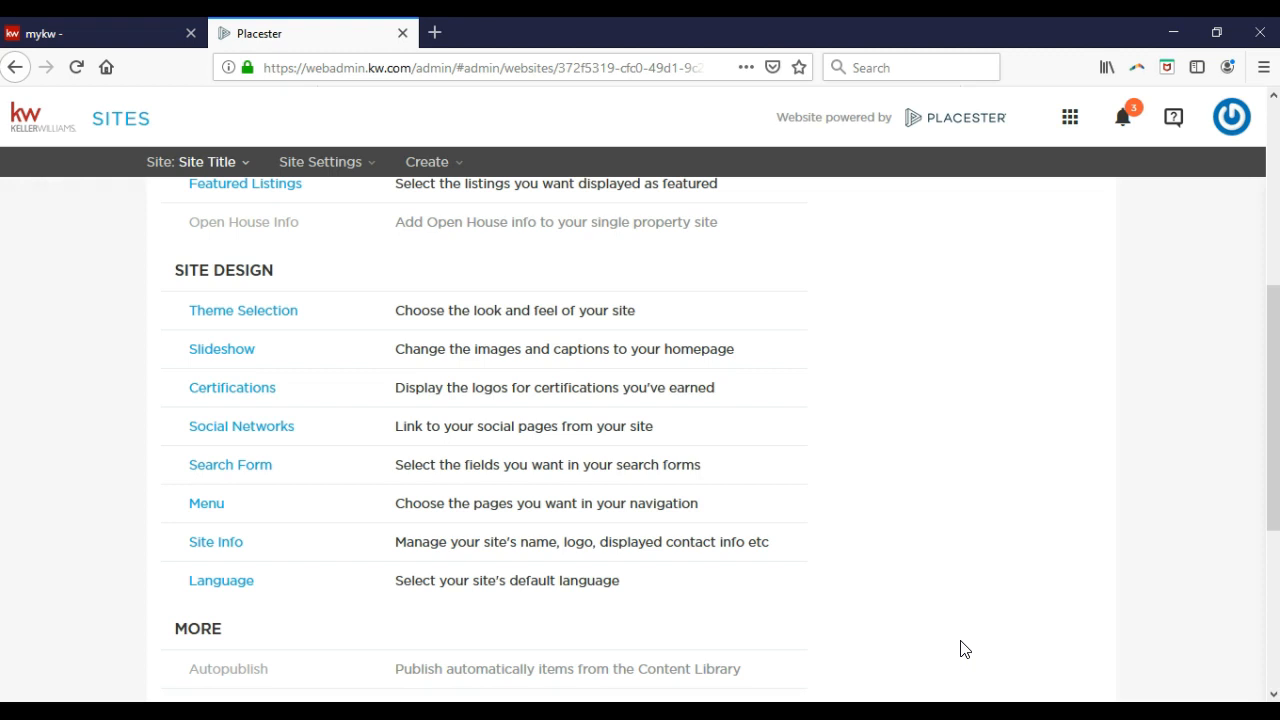
Open Site Info and replace the Site Title with the agent's name.
click(232, 549)
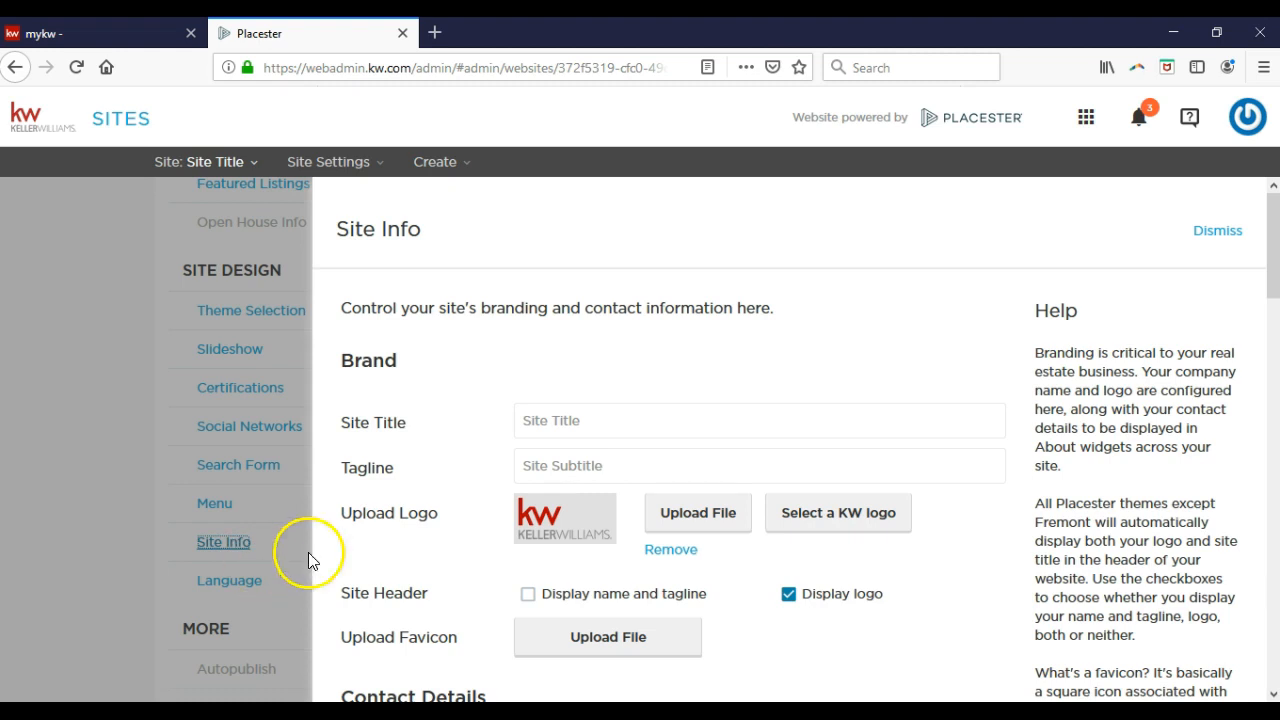
scroll(694, 394, down, 2)
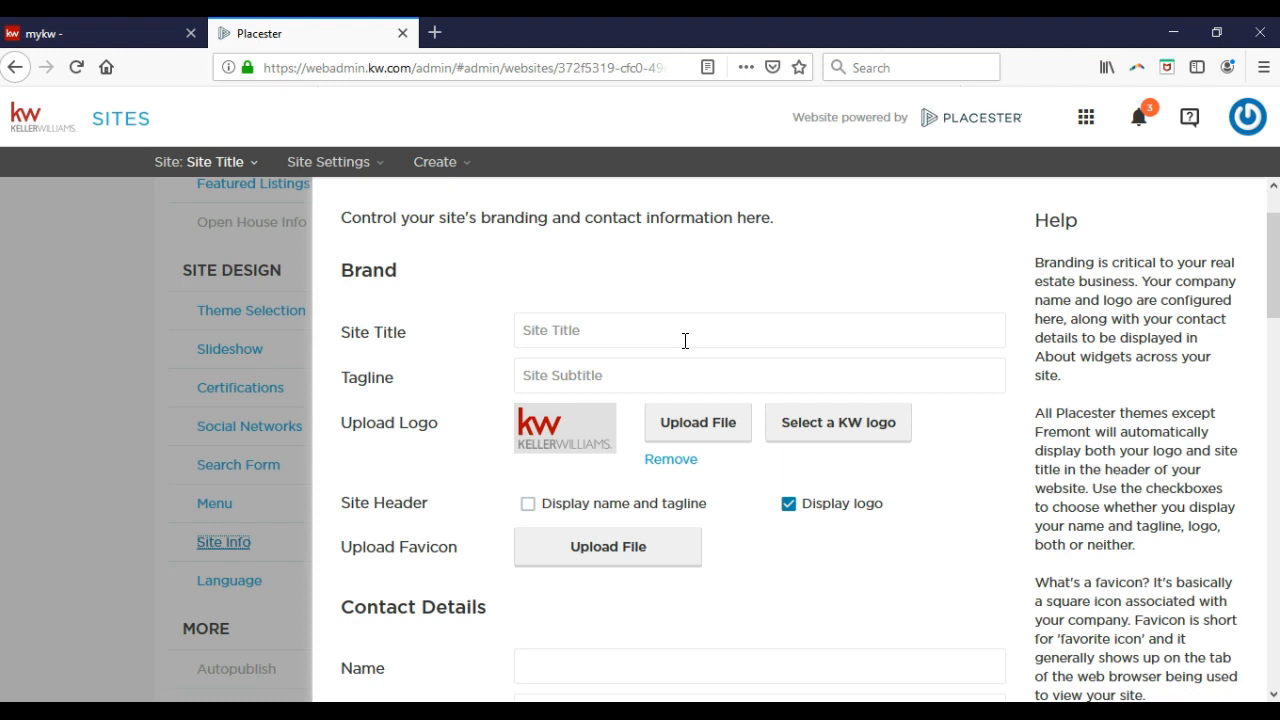
click(406, 320)
key(Tab)
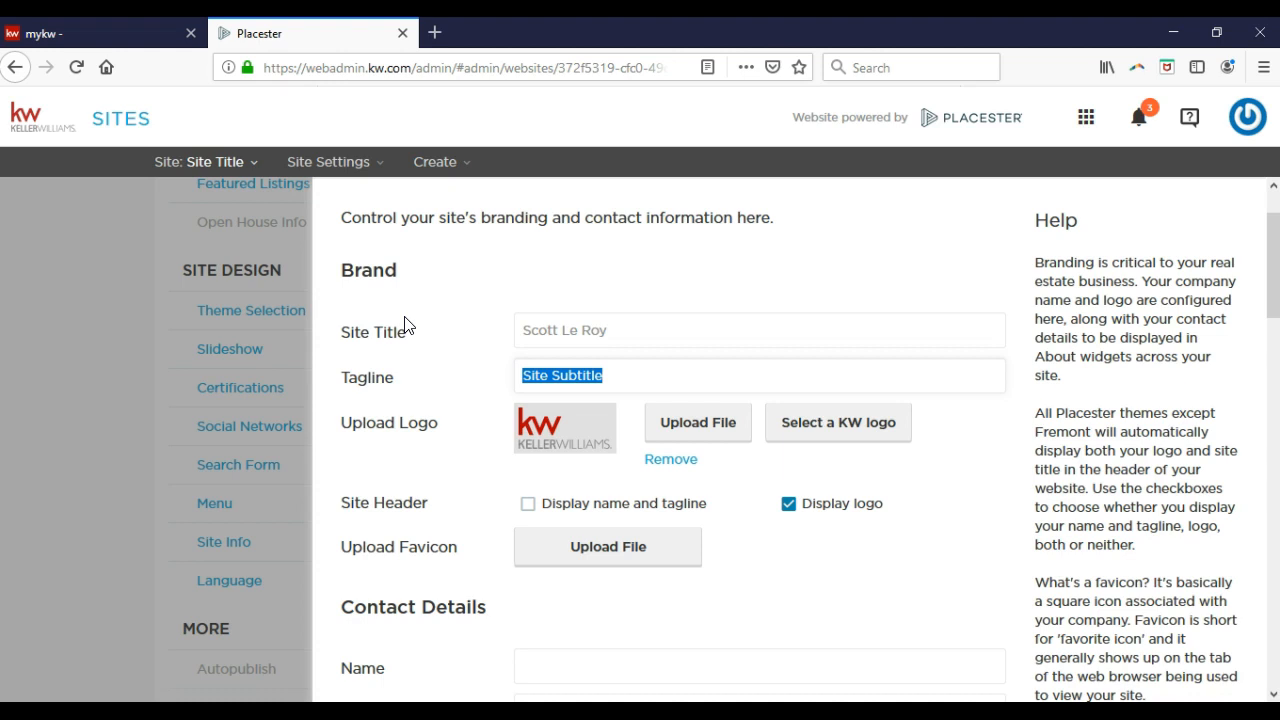
Set the tagline to 'For All Your Real Estate Needs!'.
text(For All Y)
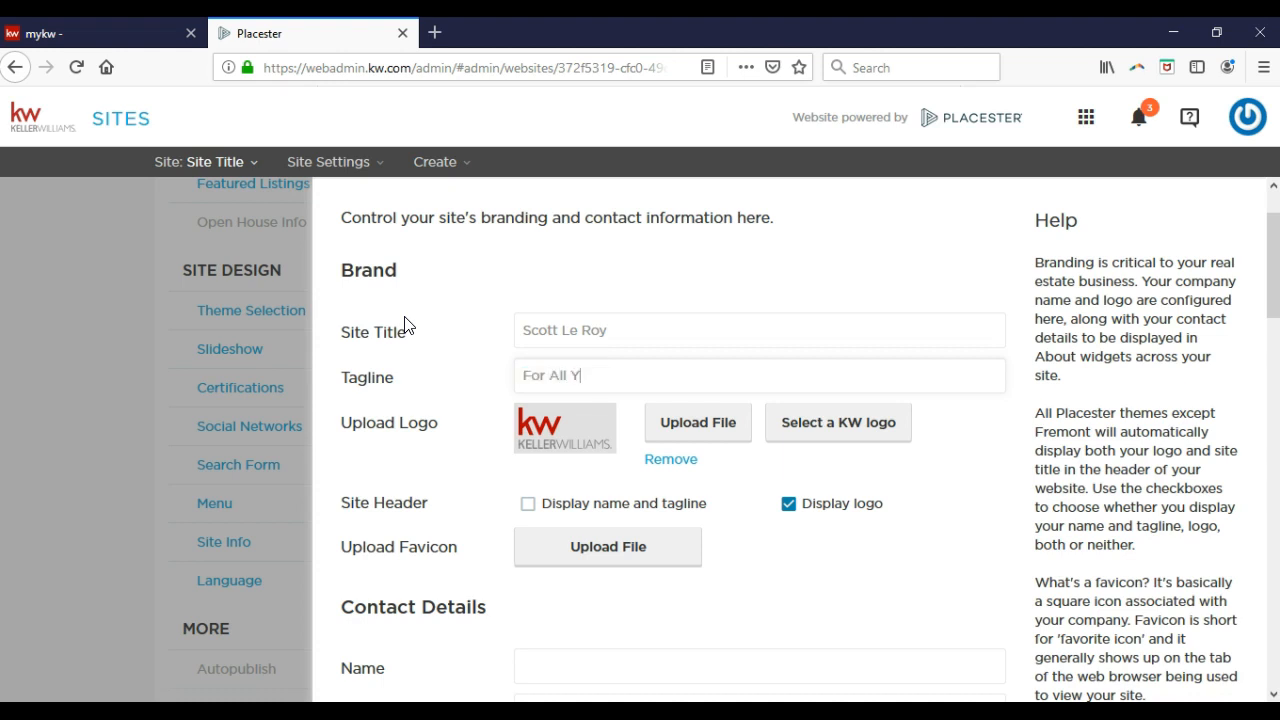
text(our Real Estate Needs!)
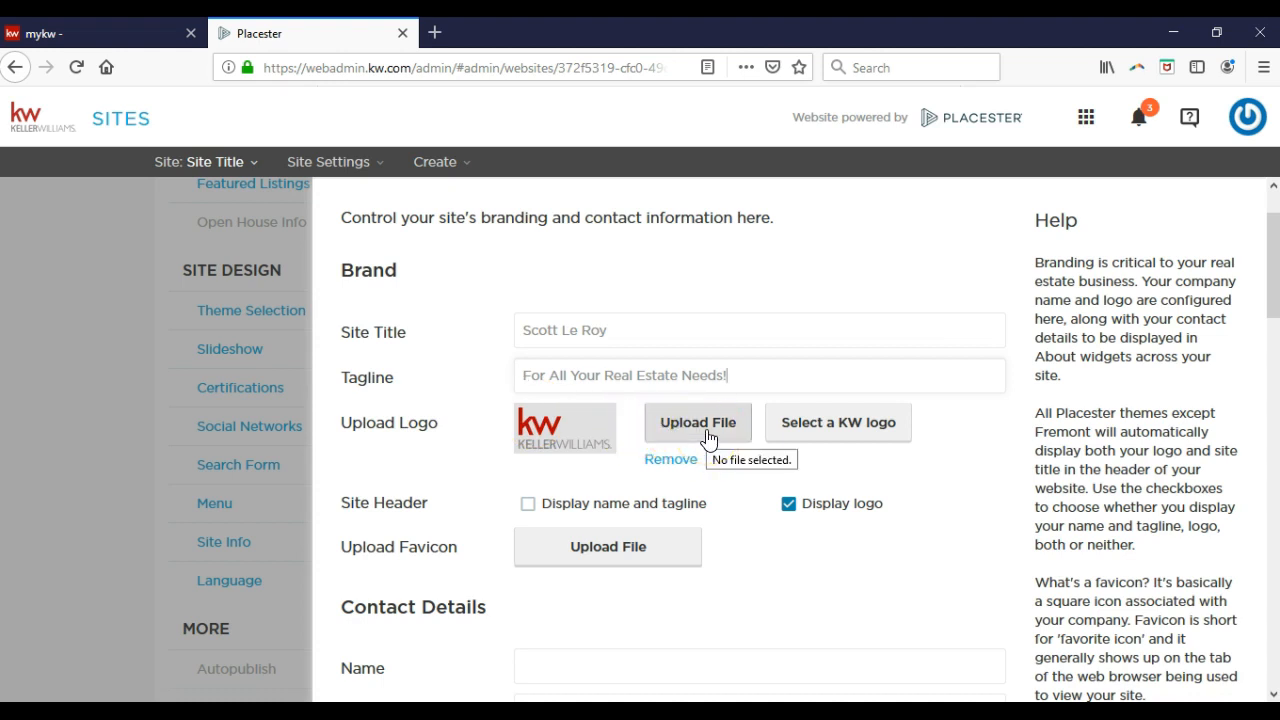
click(776, 424)
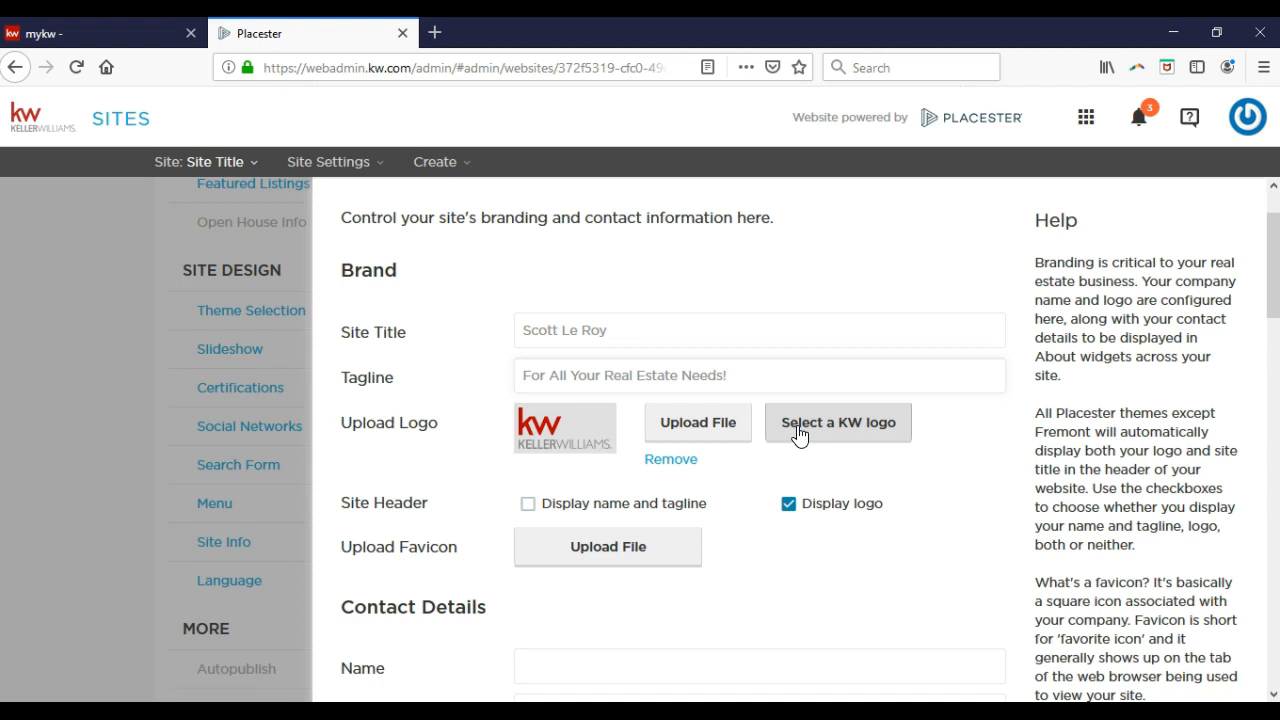
Pick 'KellerWilliams Prim Logo White' from the KW logo gallery as the site logo.
click(798, 424)
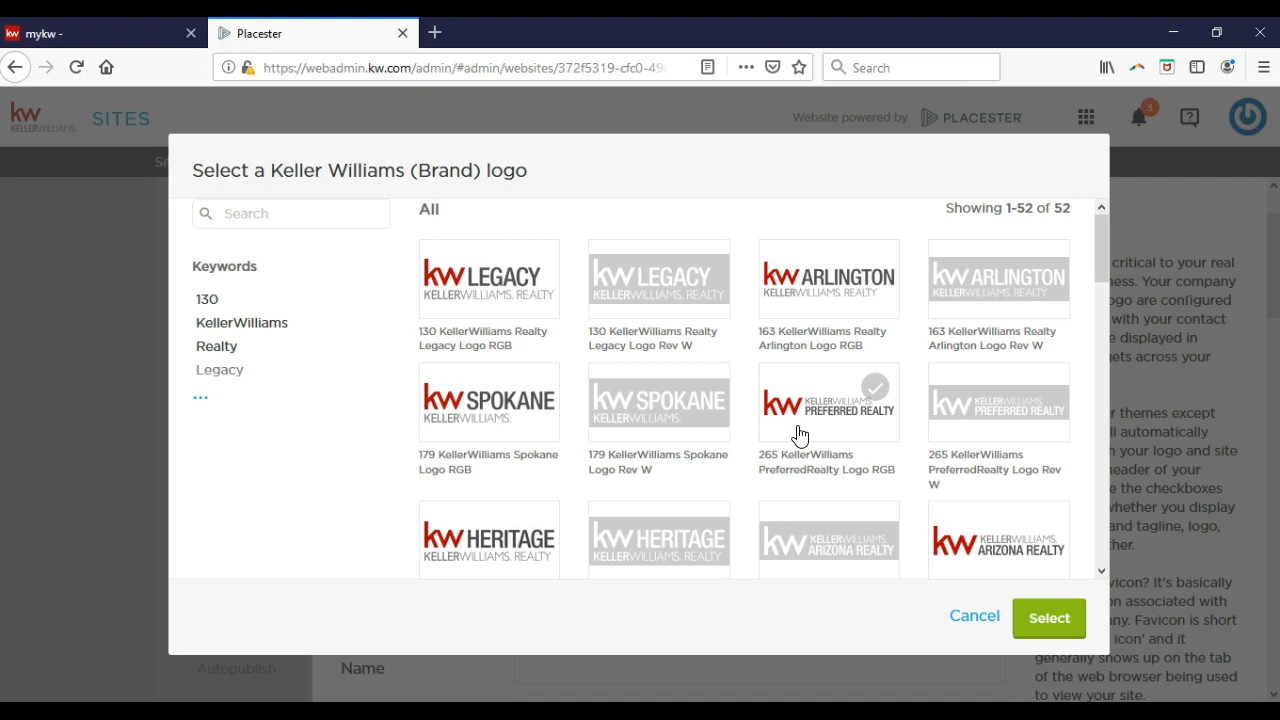
click(800, 416)
scroll(805, 385, down, 2)
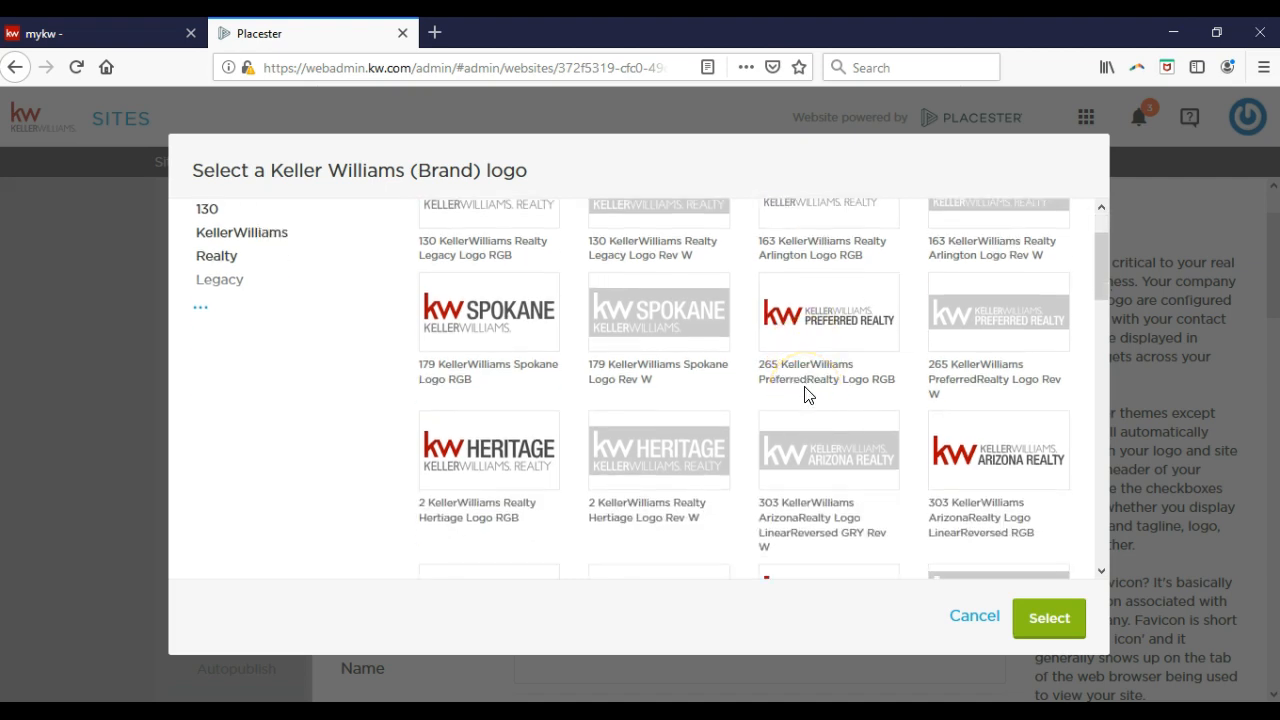
scroll(808, 394, down, 4)
scroll(808, 394, down, 9)
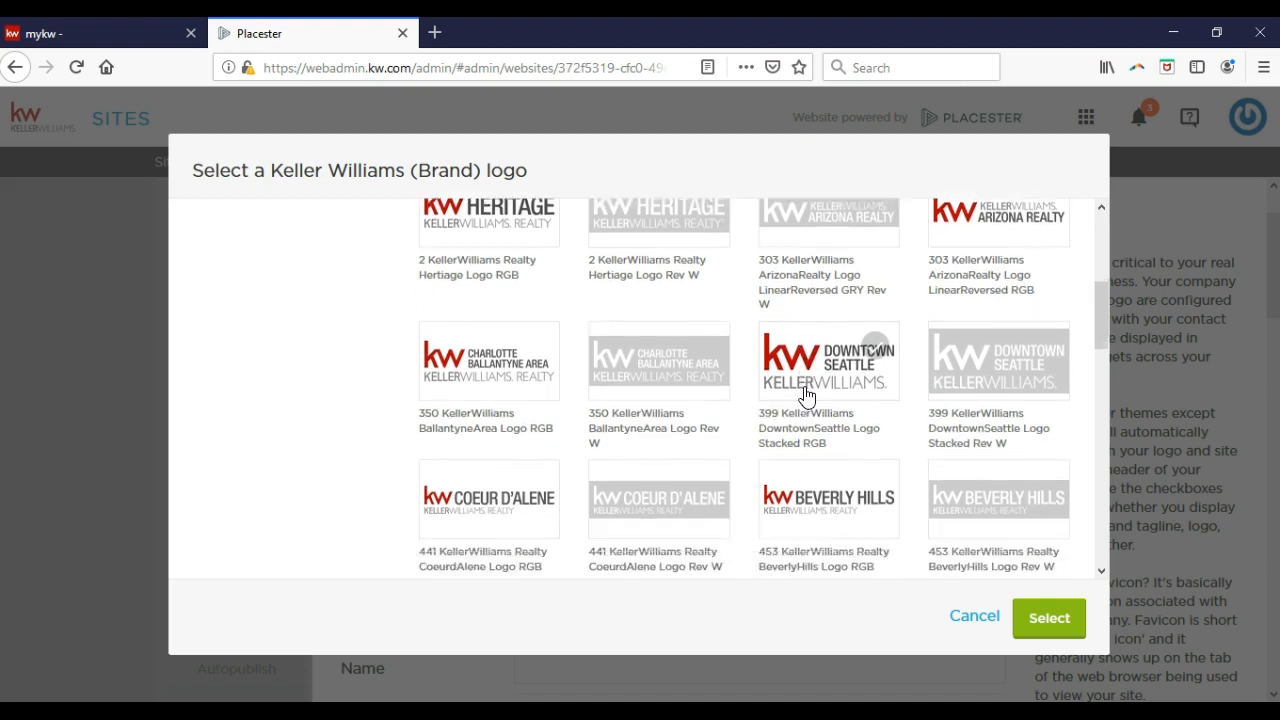
scroll(808, 394, down, 7)
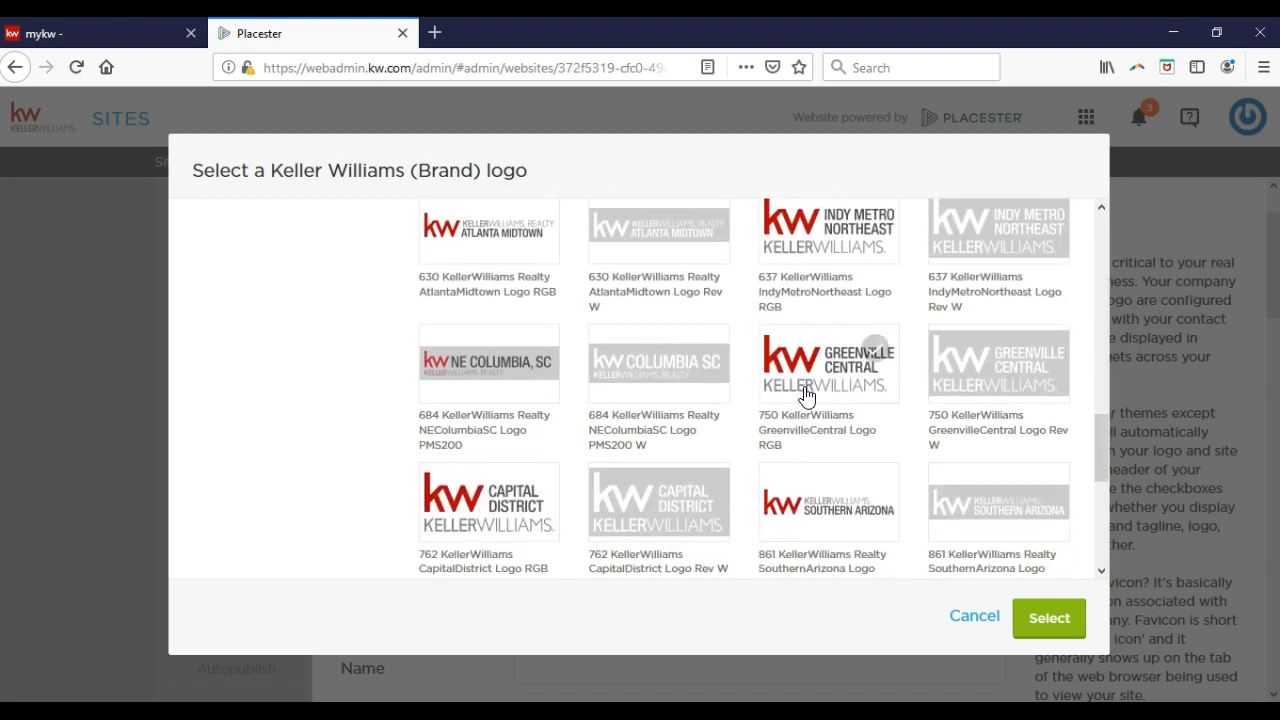
scroll(807, 394, down, 4)
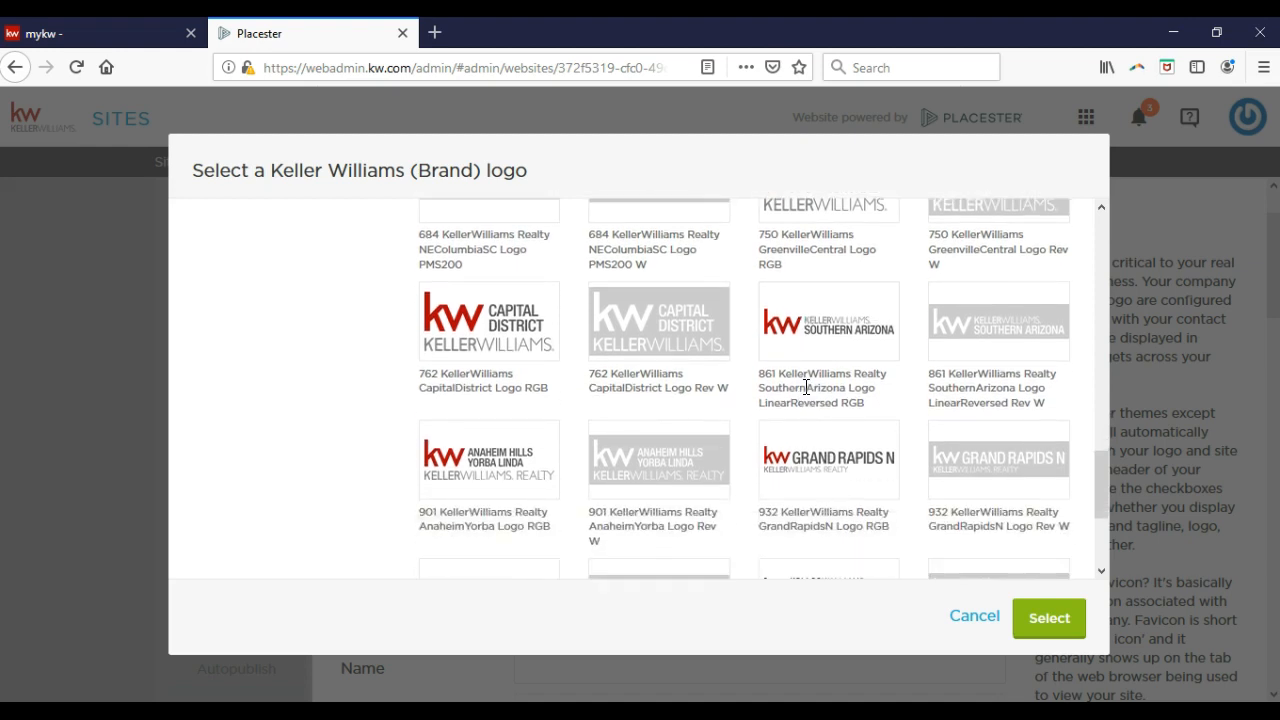
scroll(806, 387, down, 5)
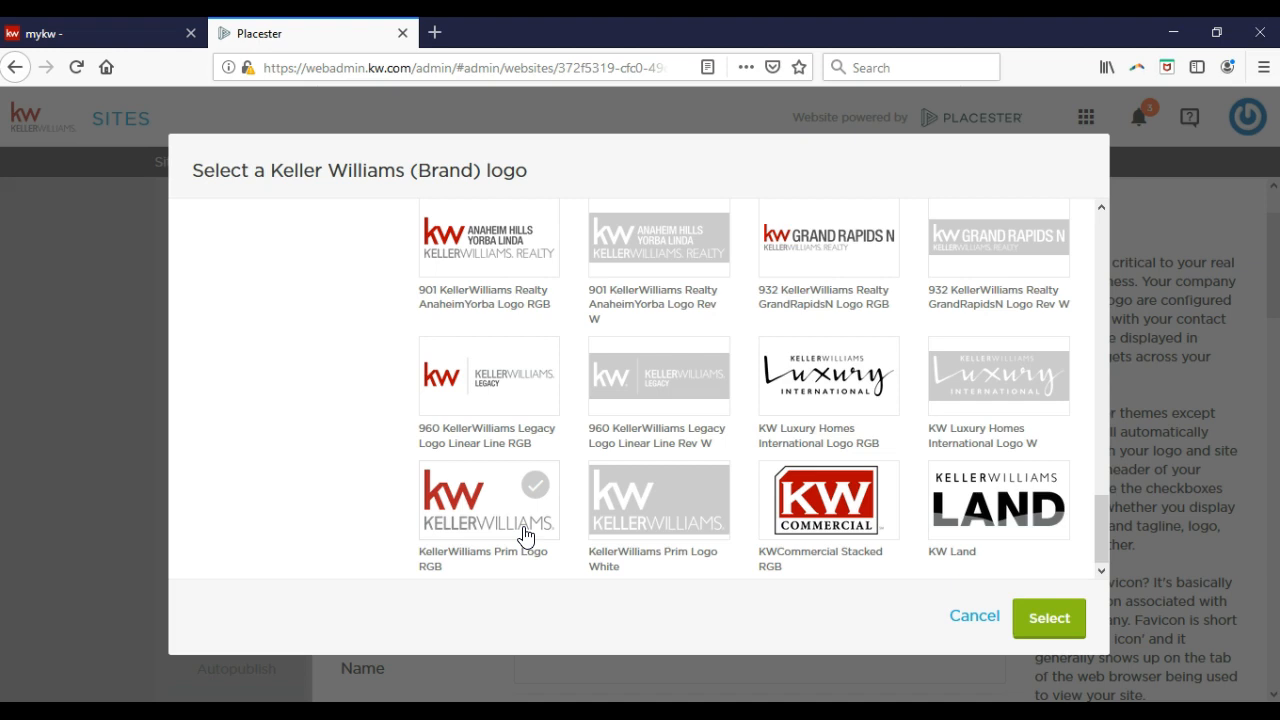
click(633, 531)
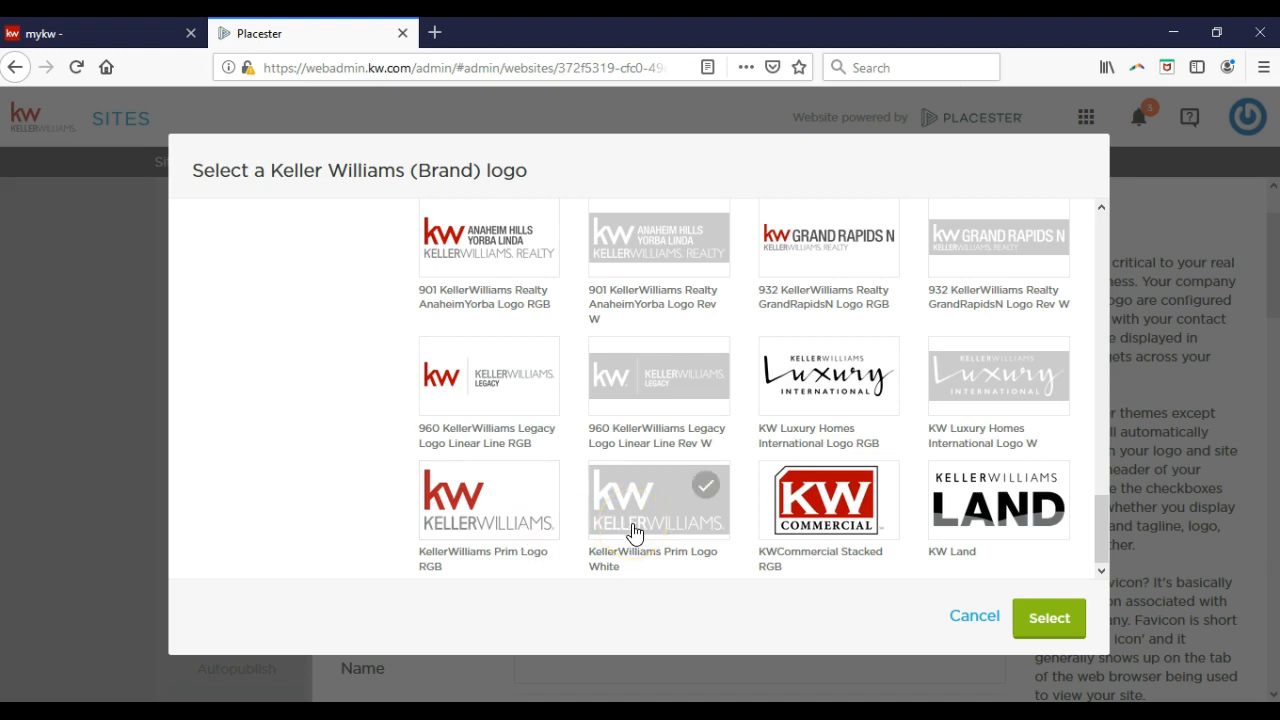
click(633, 531)
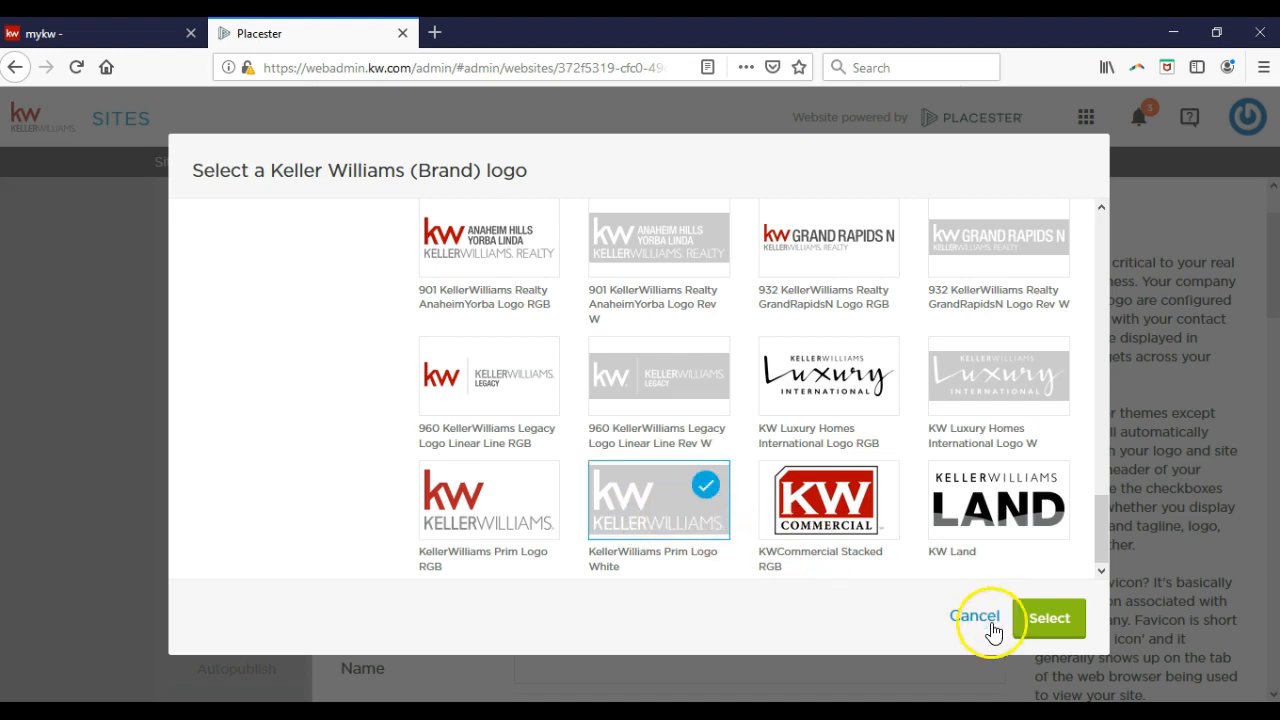
click(1024, 627)
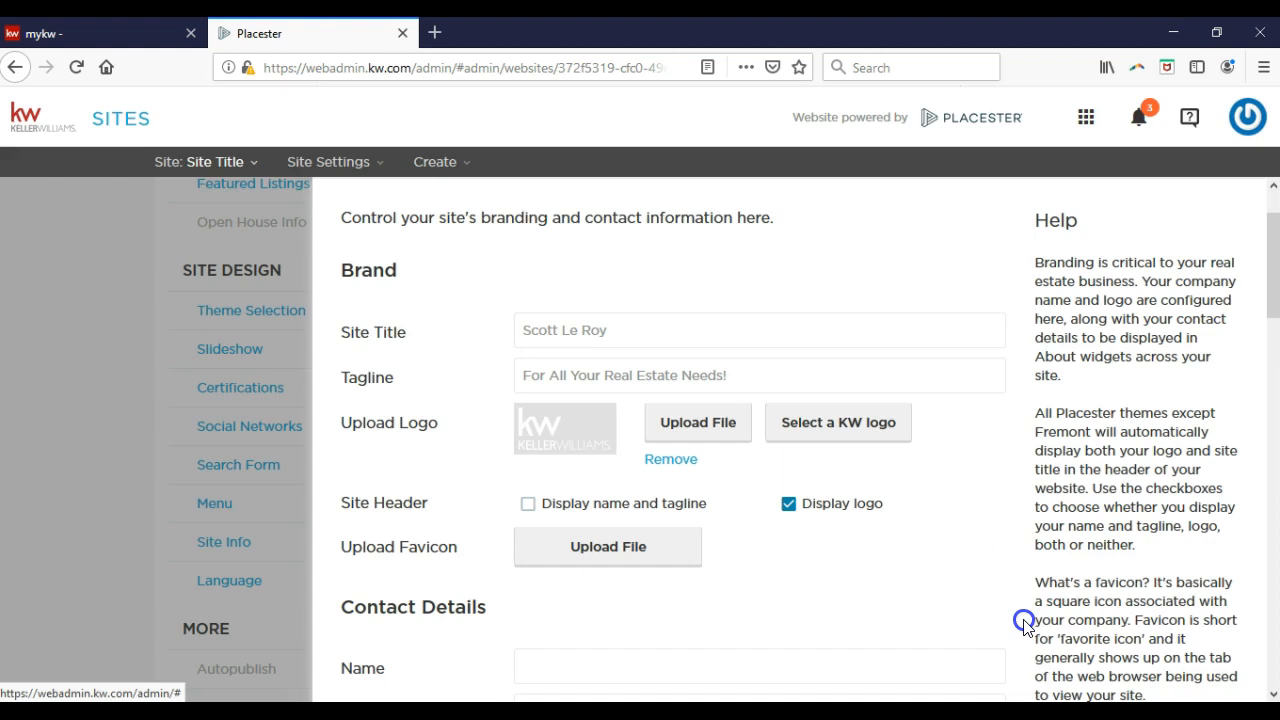
Enable 'Display name and tagline' alongside 'Display logo' in the Site Header options.
drag(1024, 627, 720, 489)
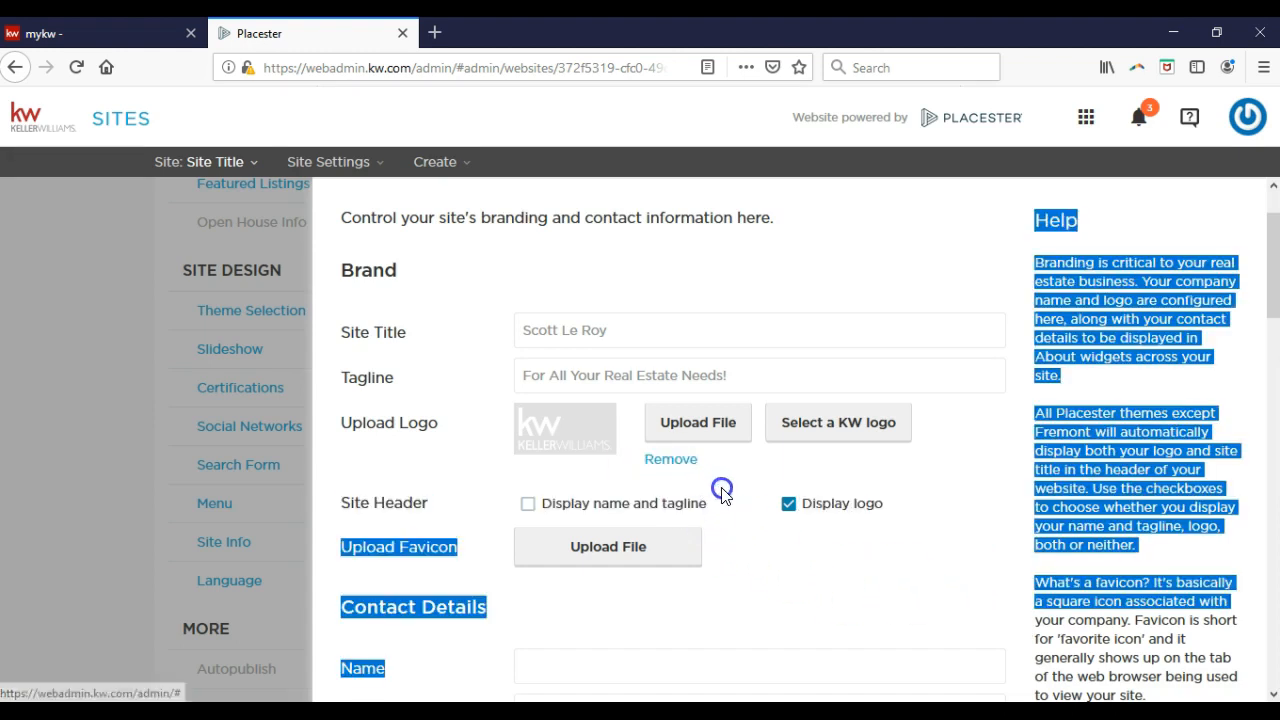
click(724, 489)
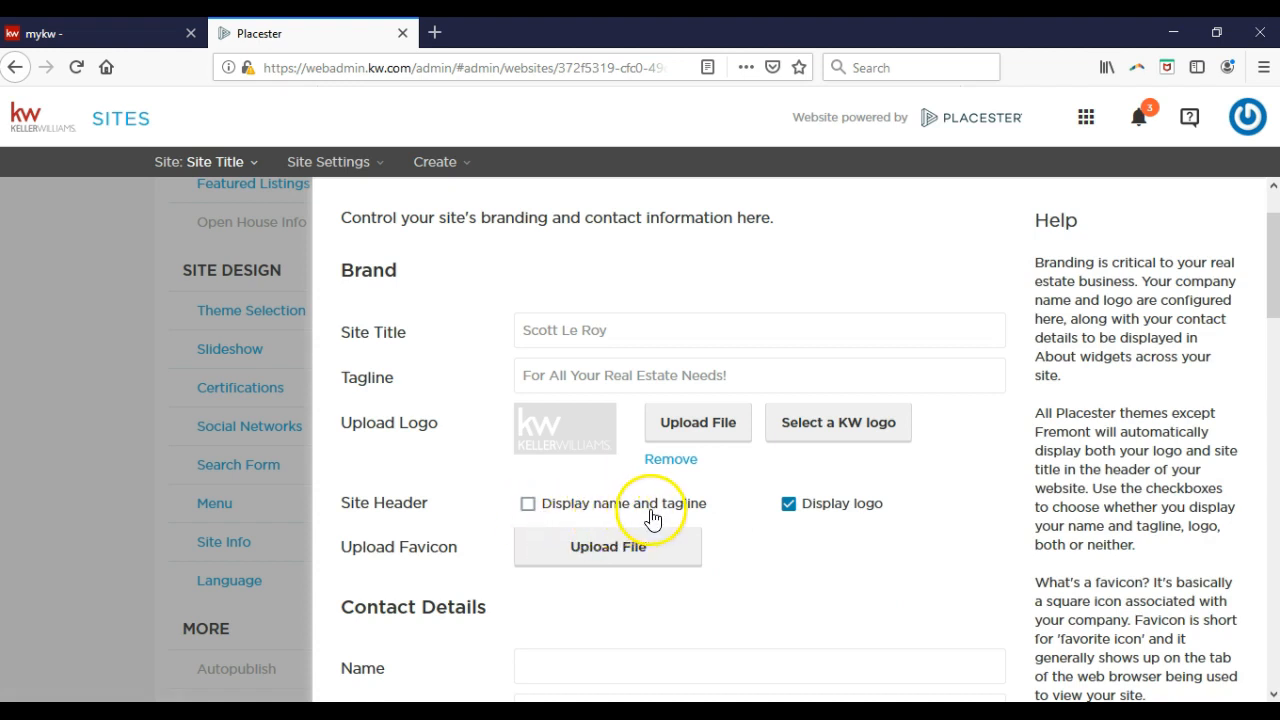
click(530, 510)
click(486, 490)
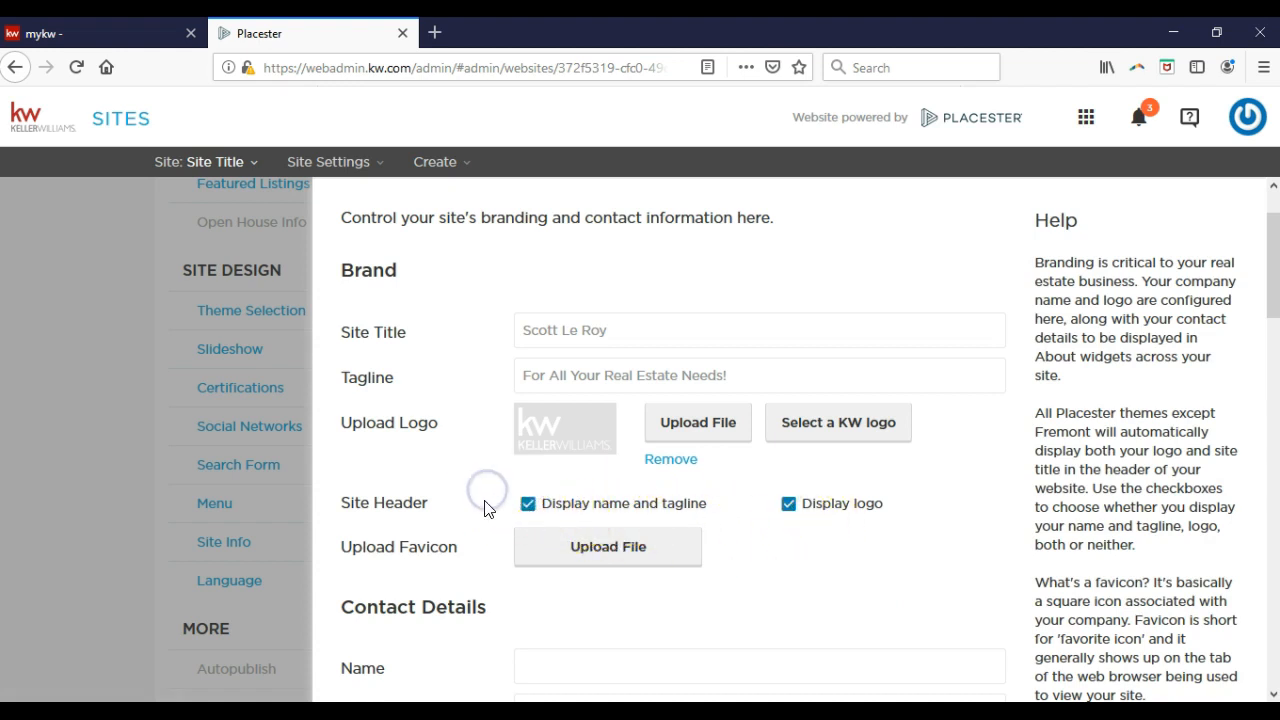
click(549, 562)
Enter the agent's name, title 'Real Estate Agent', e-mail address and phone number in Contact Details.
scroll(707, 577, down, 3)
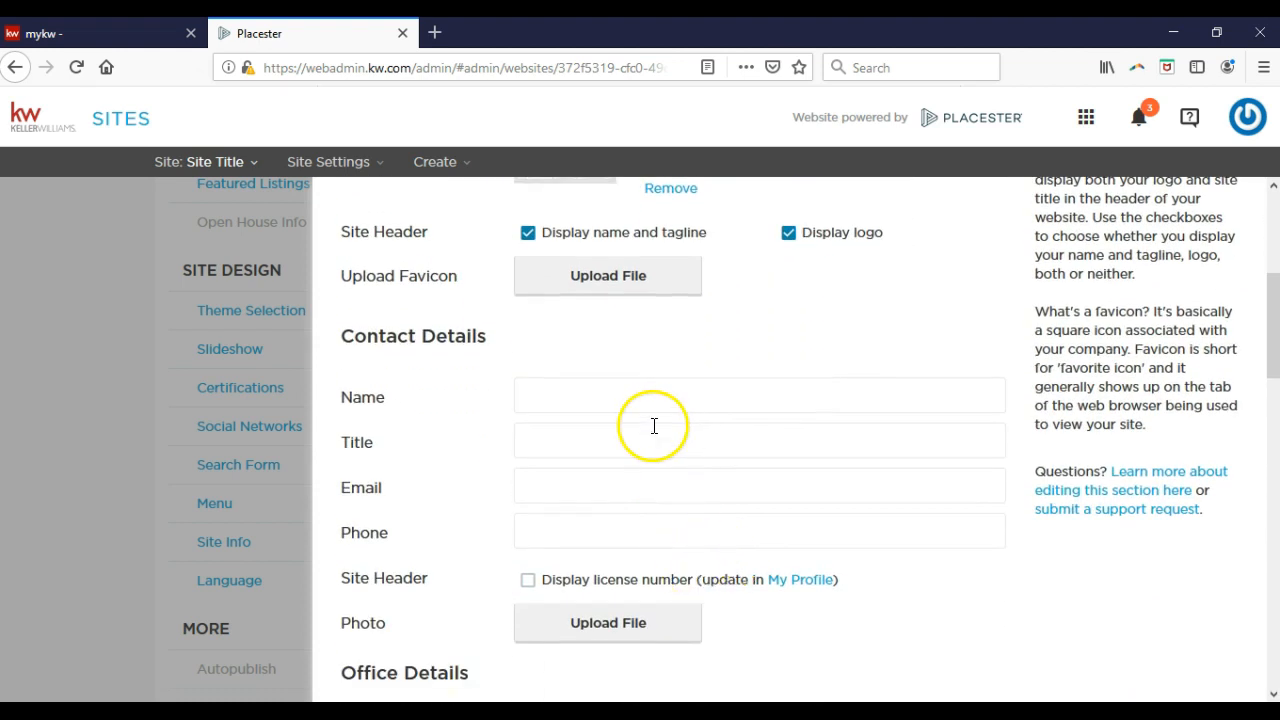
click(655, 395)
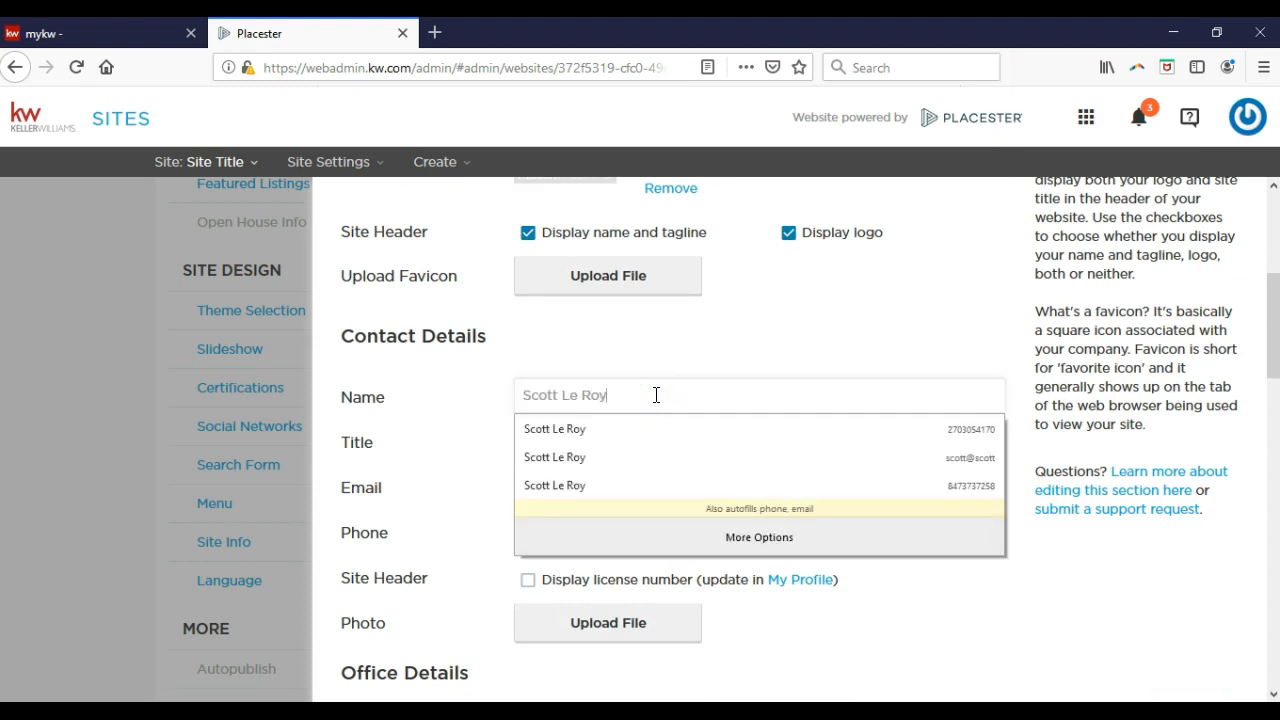
key(Tab)
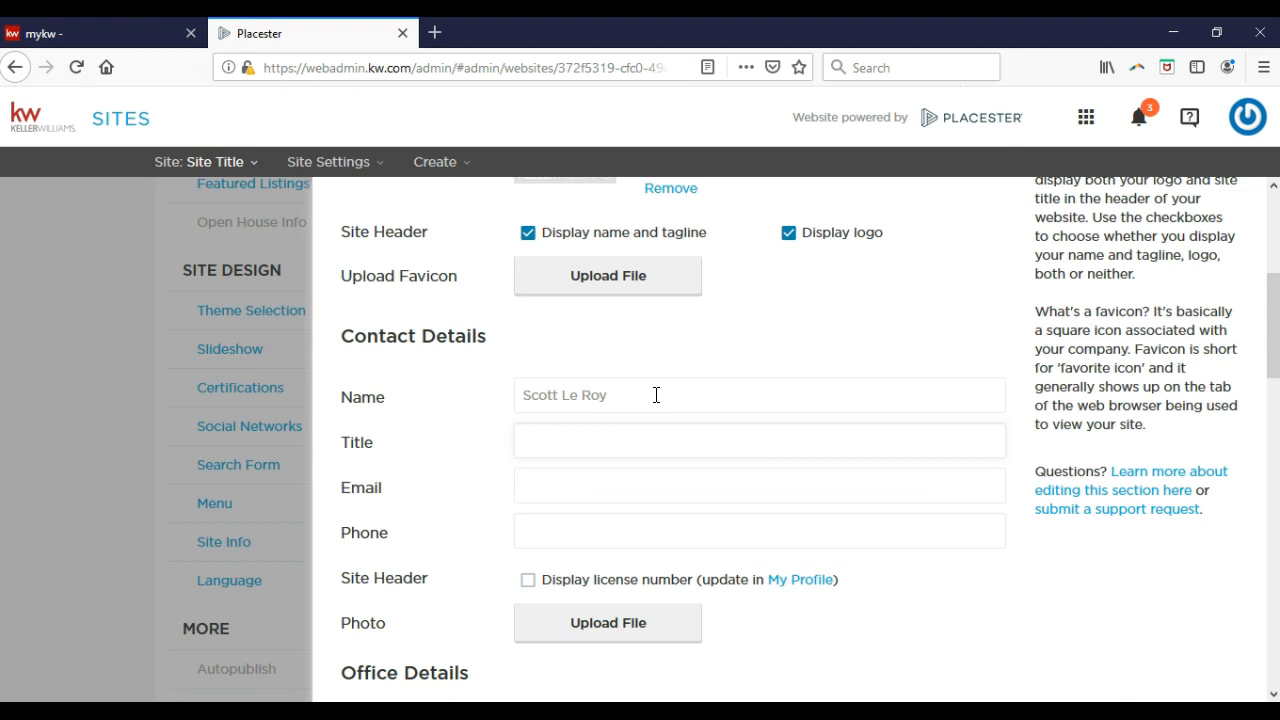
text(Real Estate Agent)
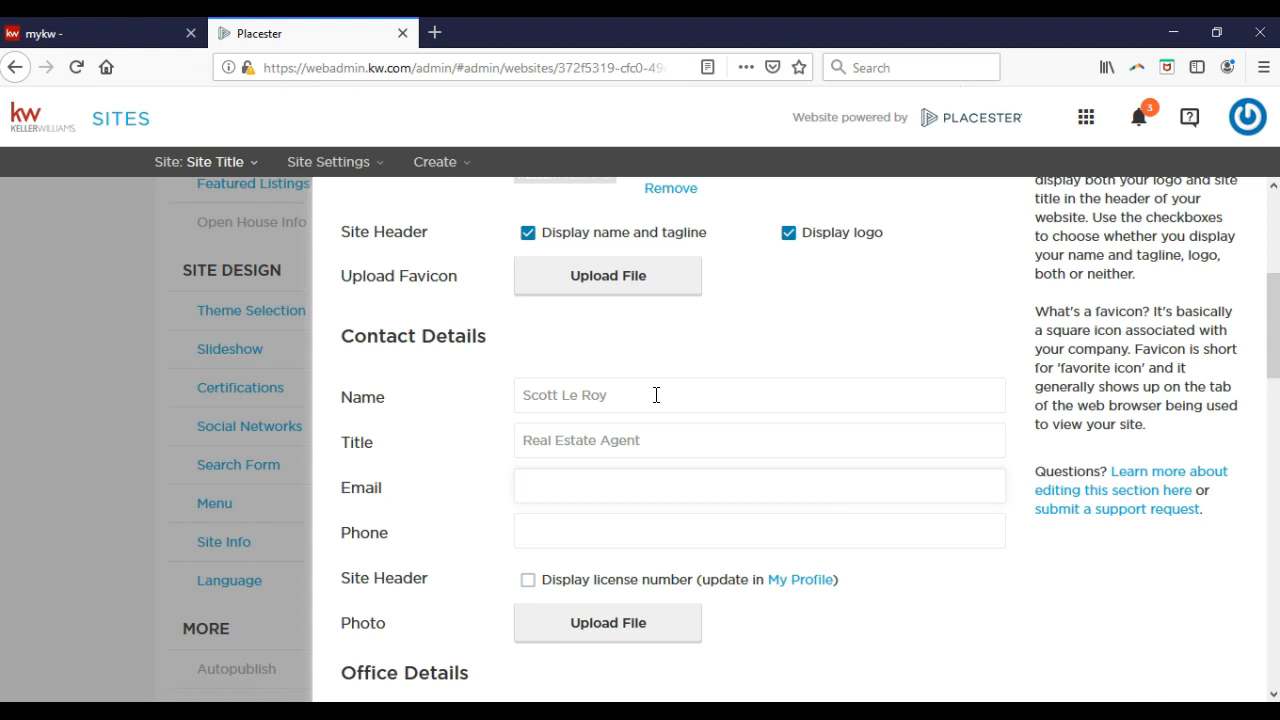
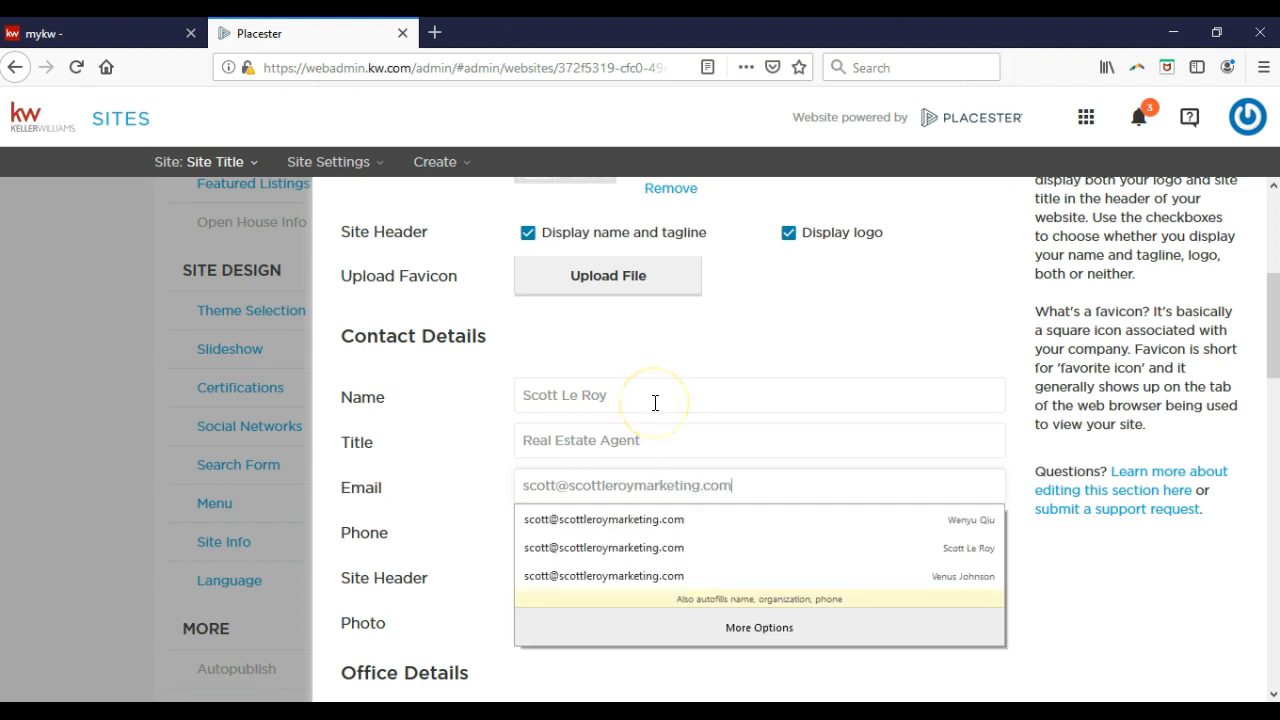
key(Tab)
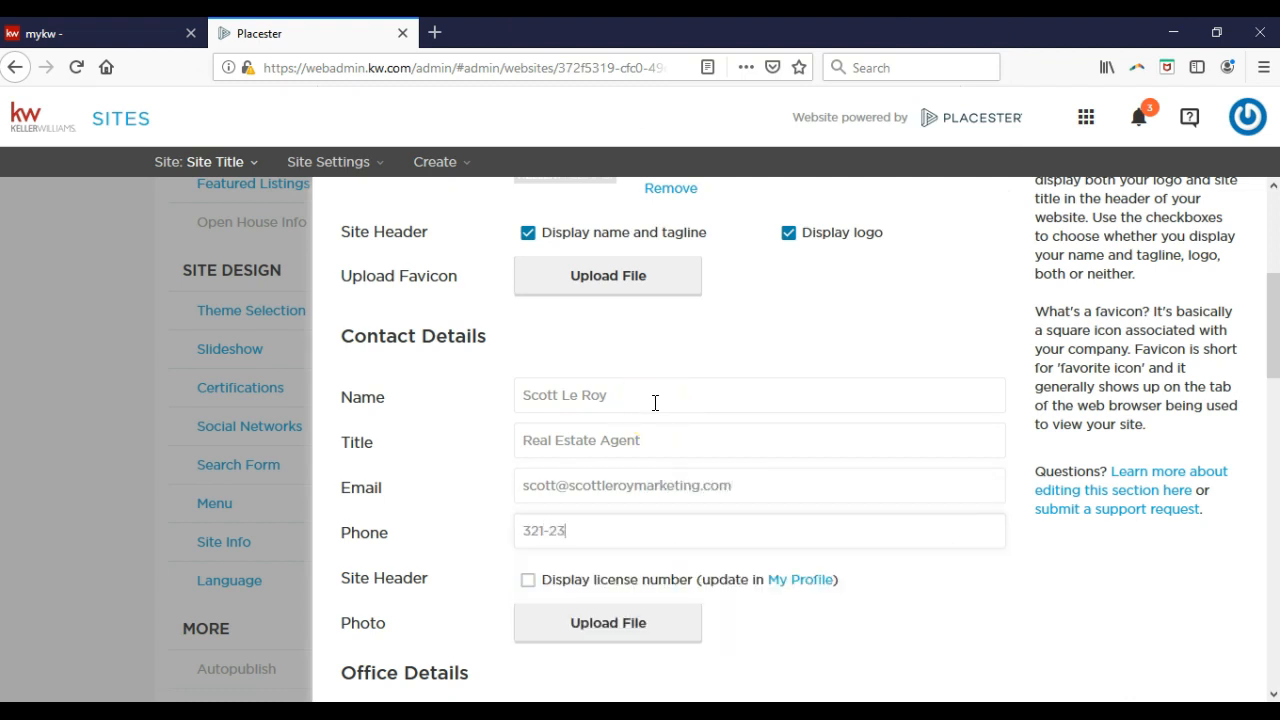
scroll(655, 402, down, 2)
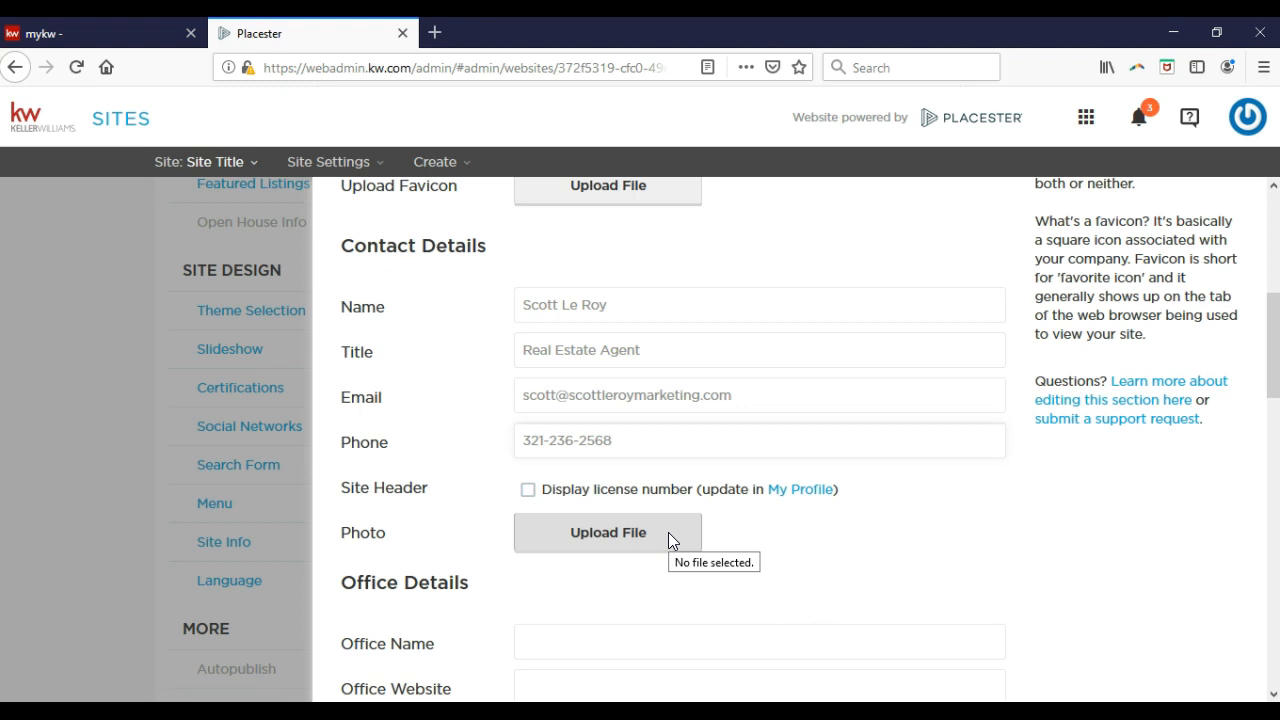
click(668, 532)
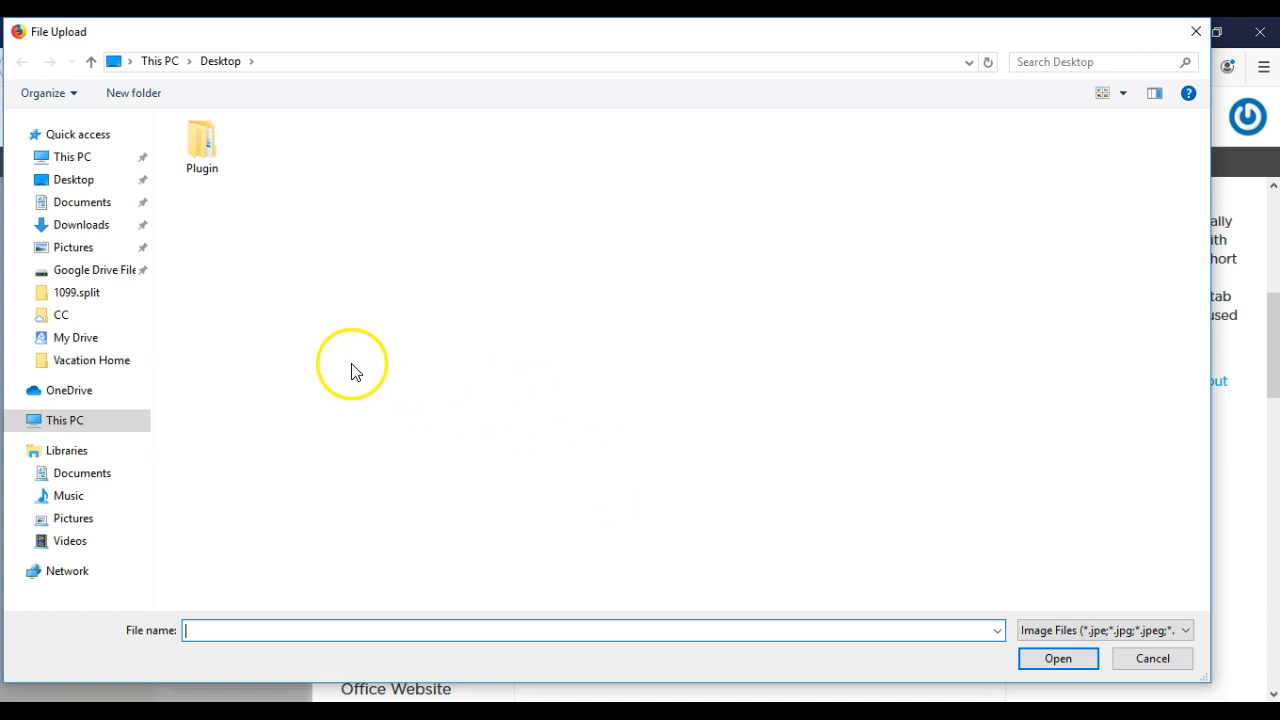
click(105, 234)
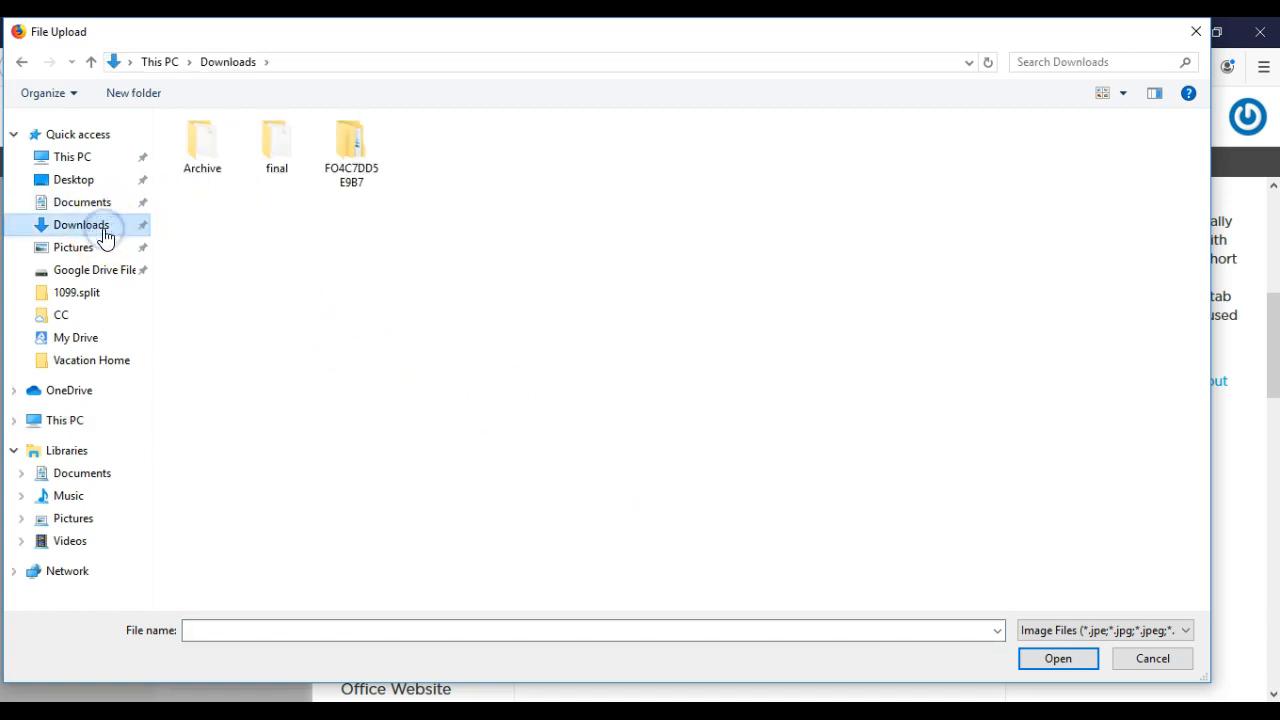
click(85, 250)
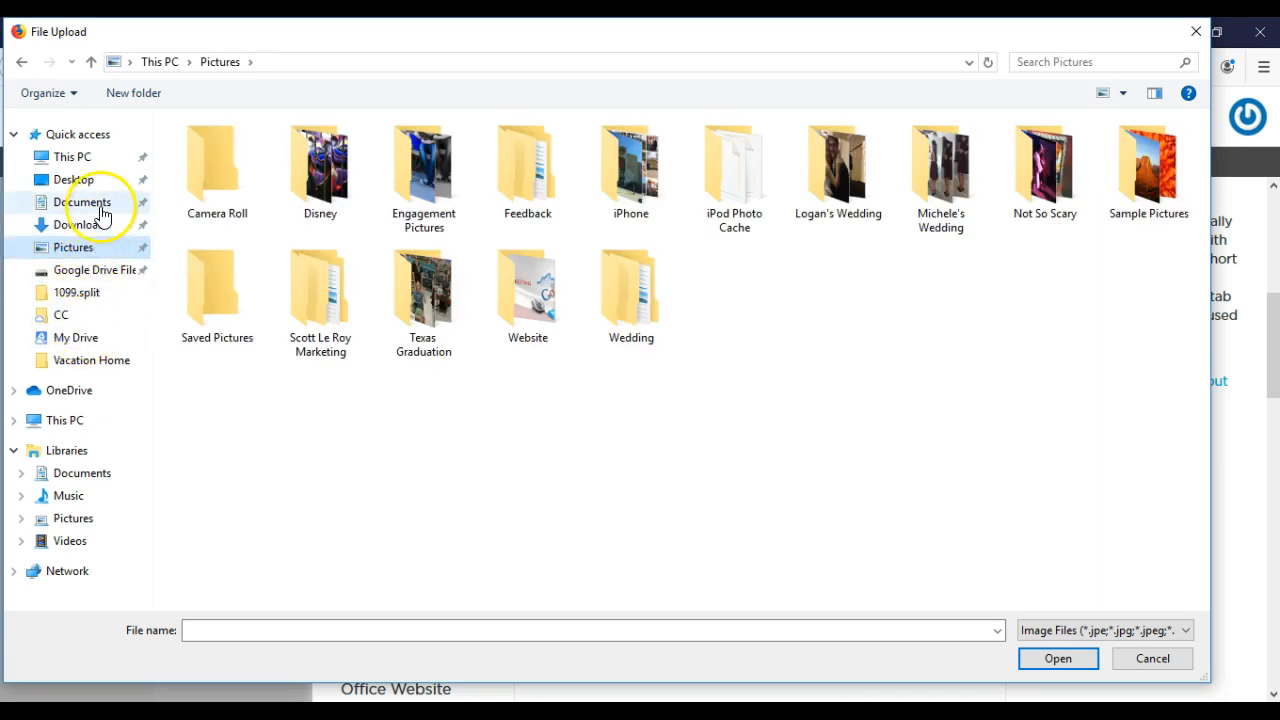
click(103, 214)
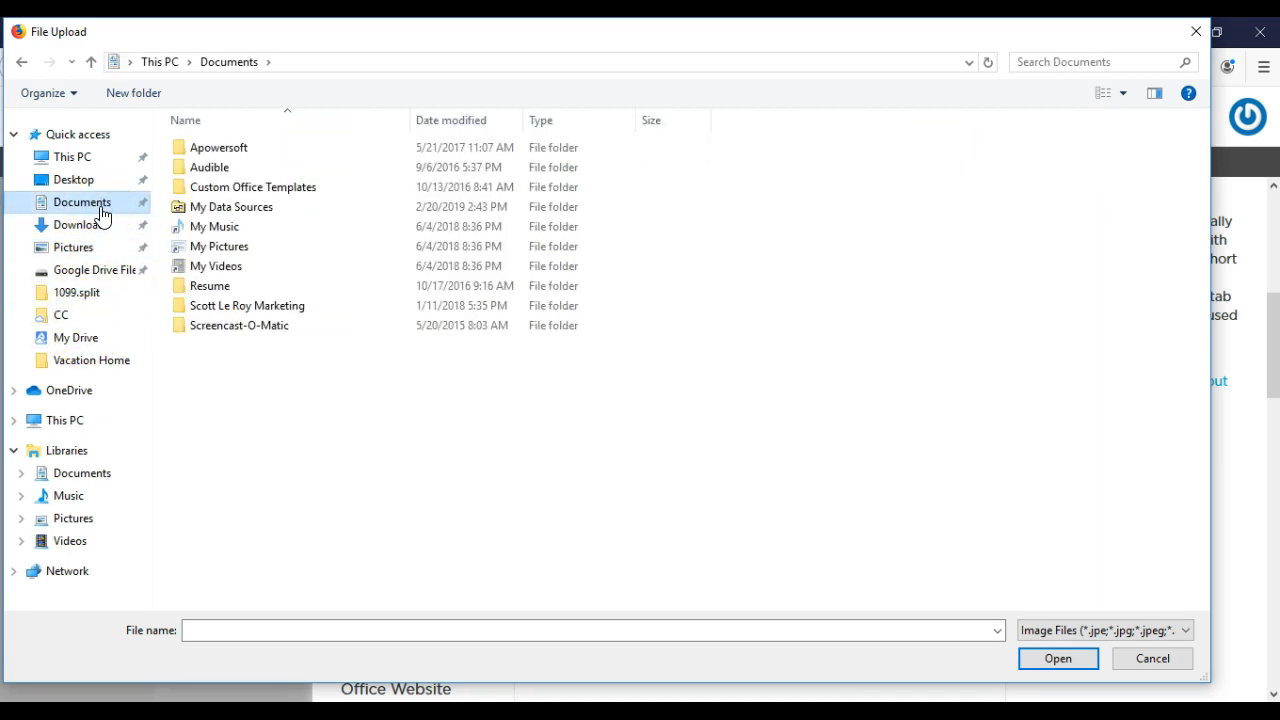
click(75, 250)
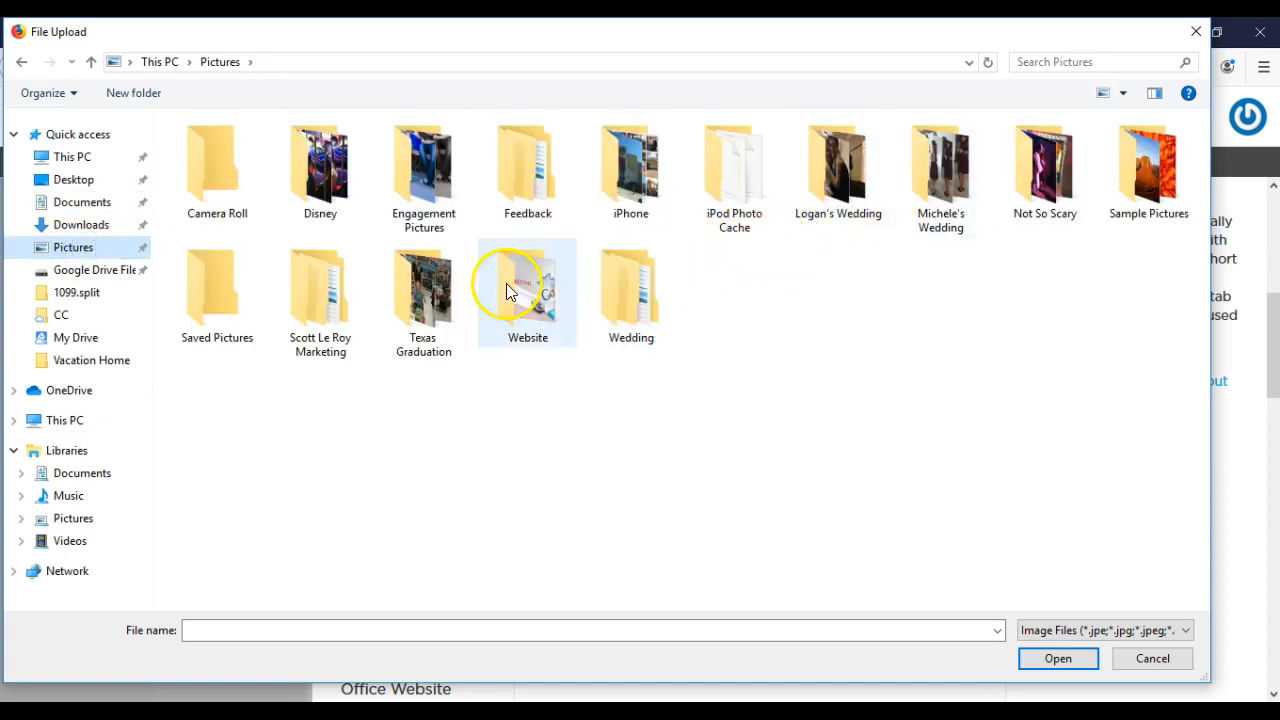
click(306, 307)
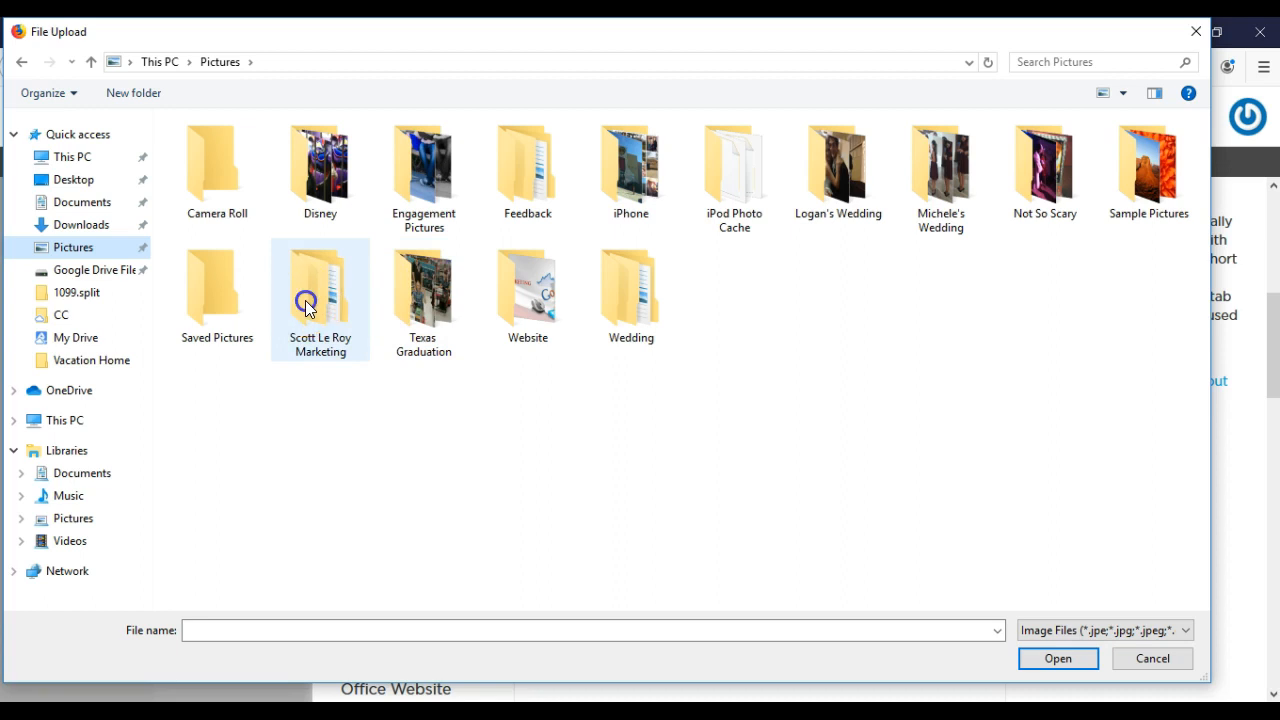
click(306, 307)
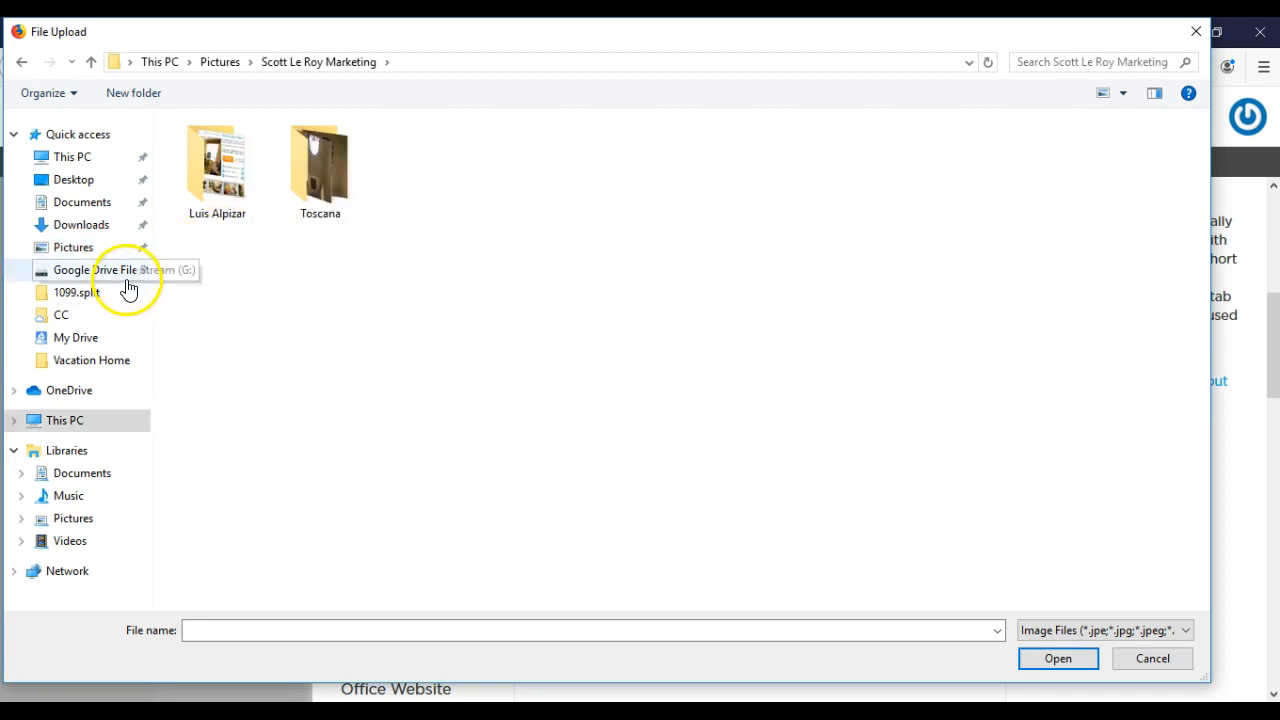
click(112, 213)
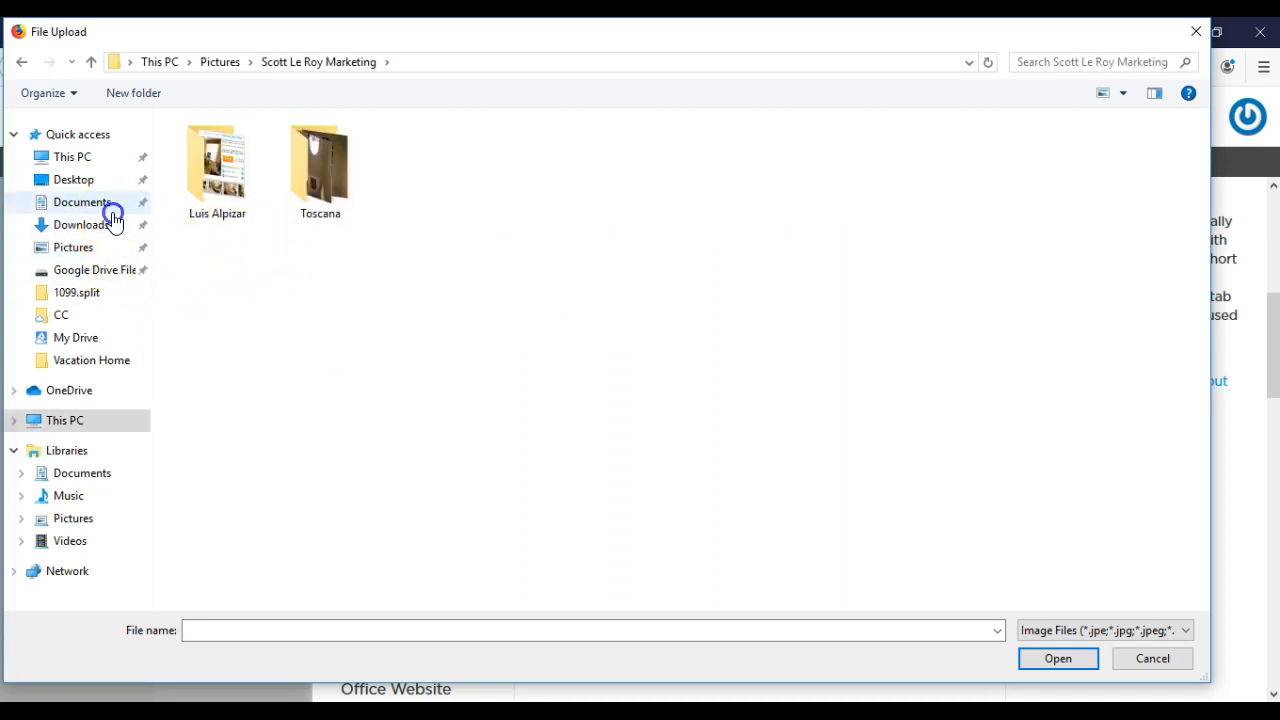
click(109, 224)
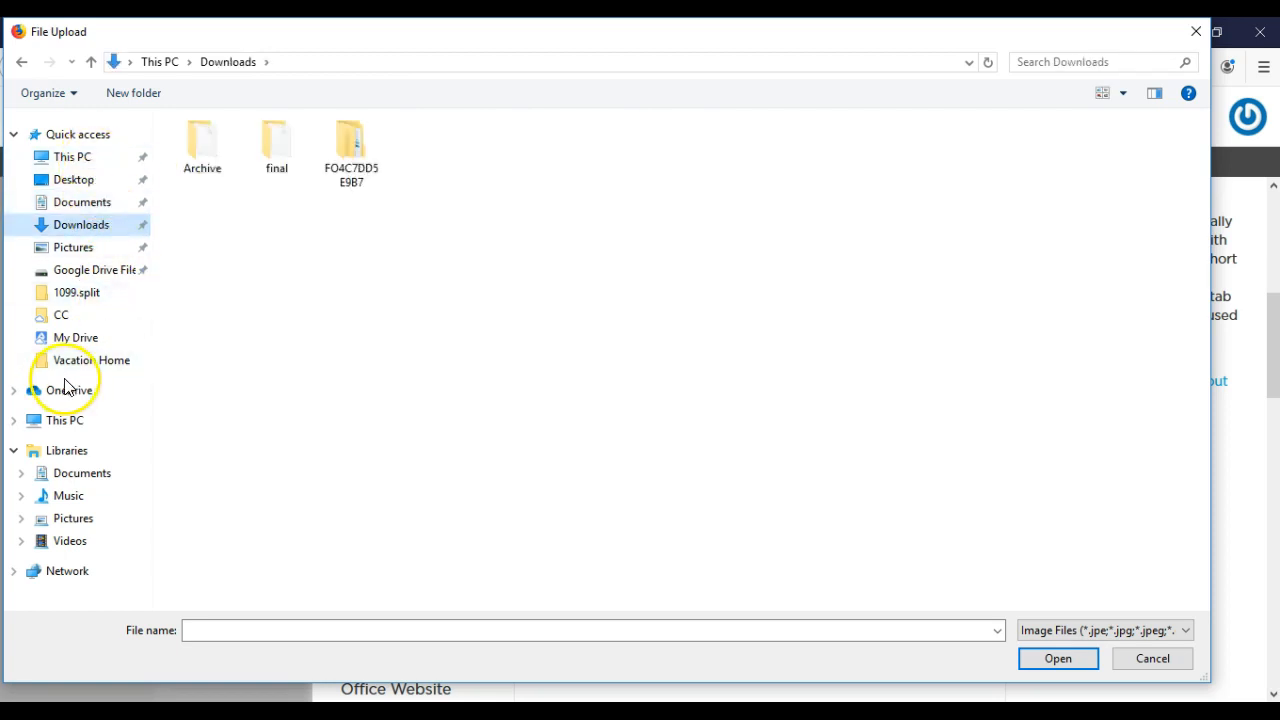
click(106, 250)
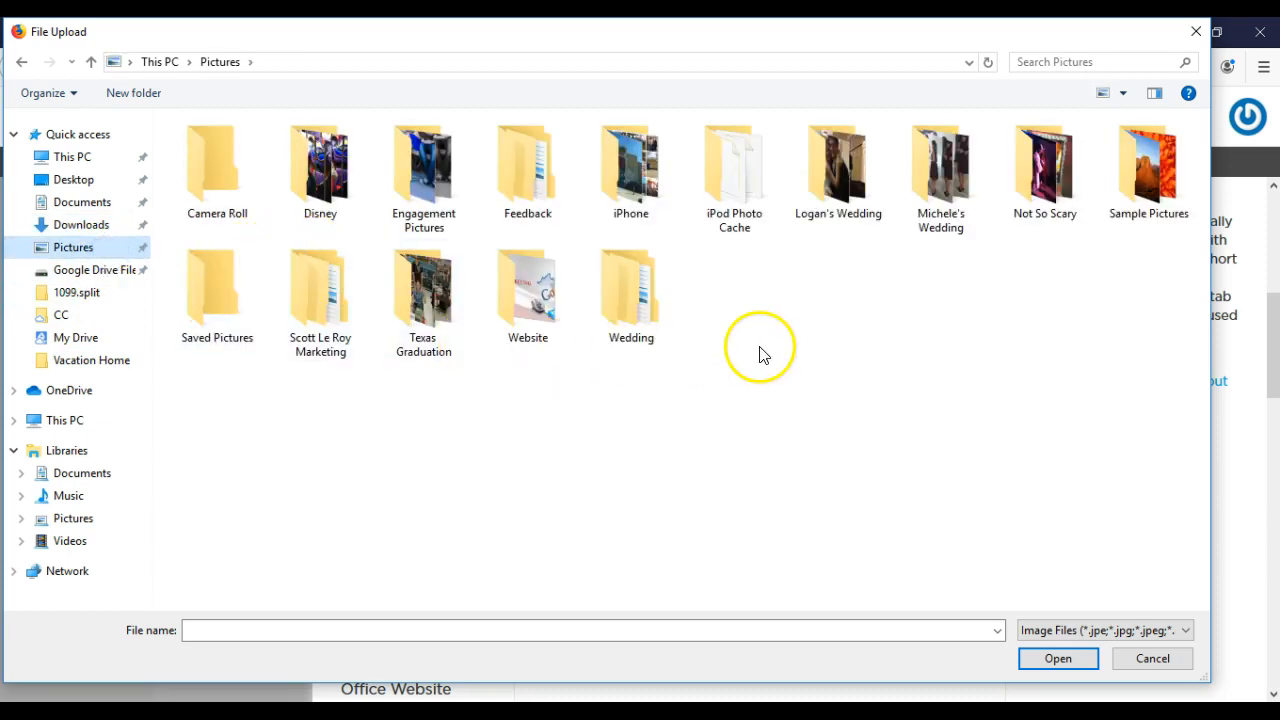
click(1195, 33)
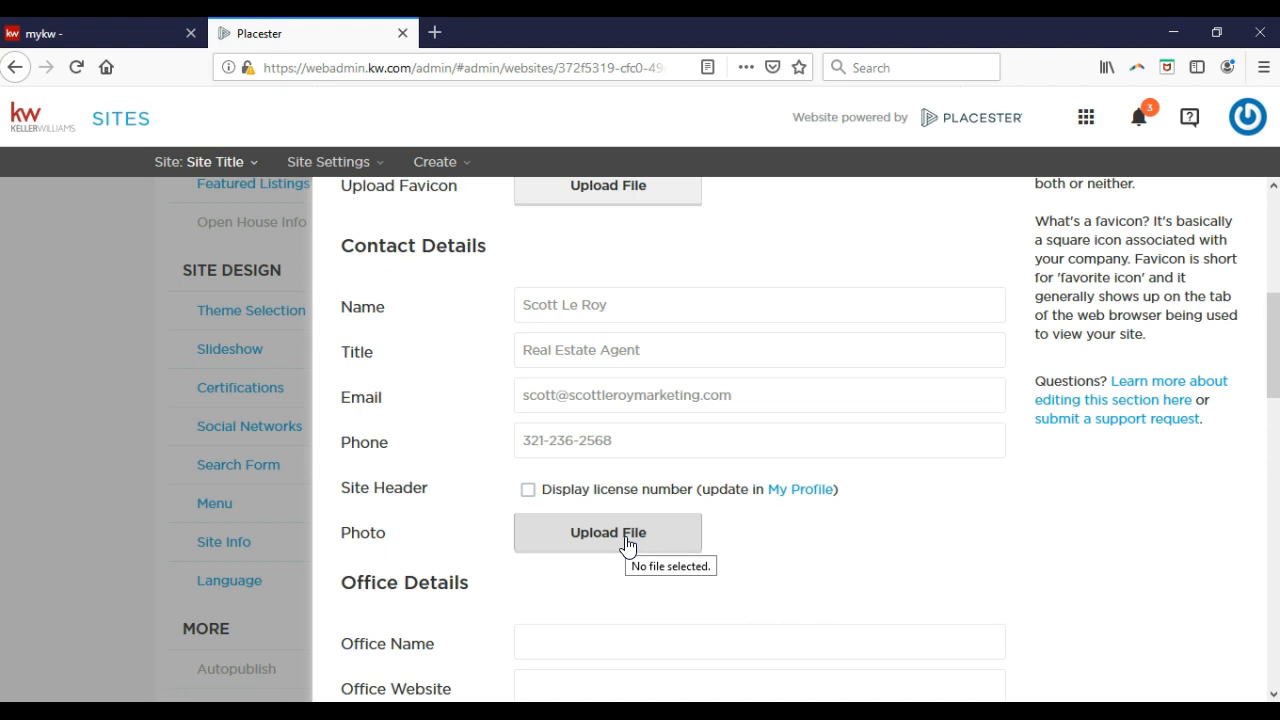
Set the office name to Keller Williams Realty and fill in the office phone and e-mail.
scroll(560, 452, down, 3)
click(566, 470)
text(Keller W)
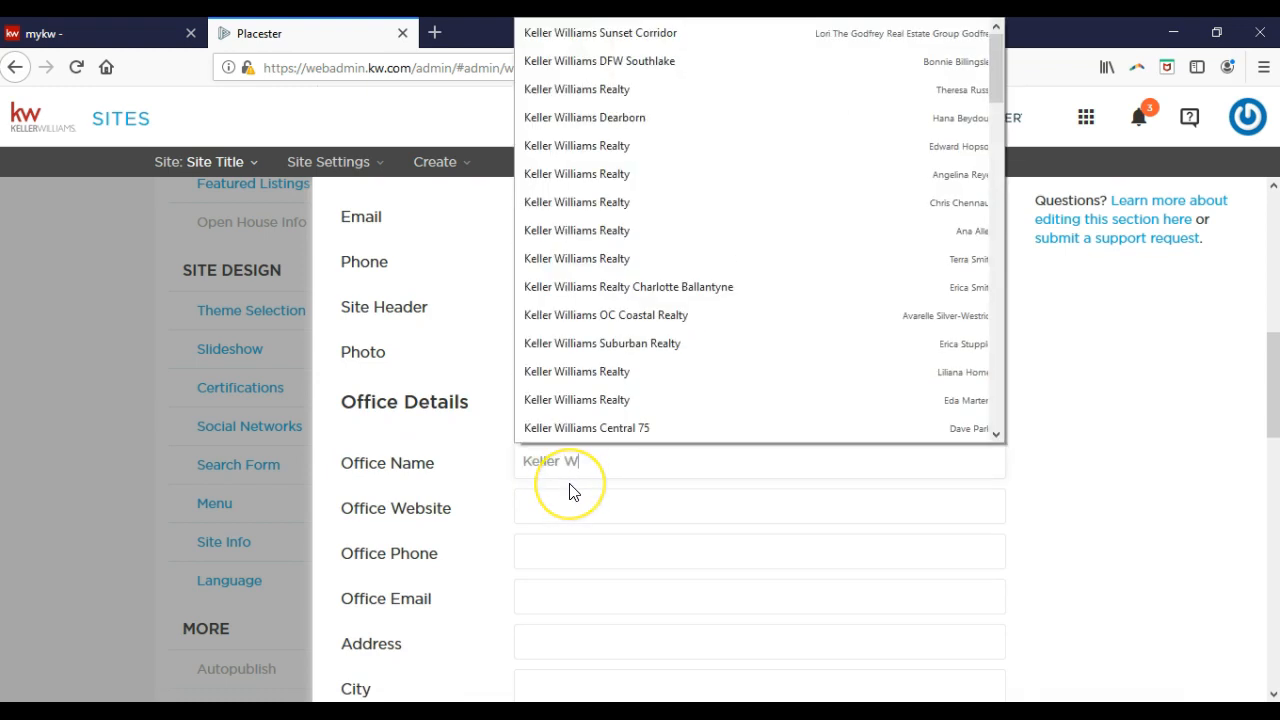
text(illiams Realty)
click(572, 491)
key(Tab)
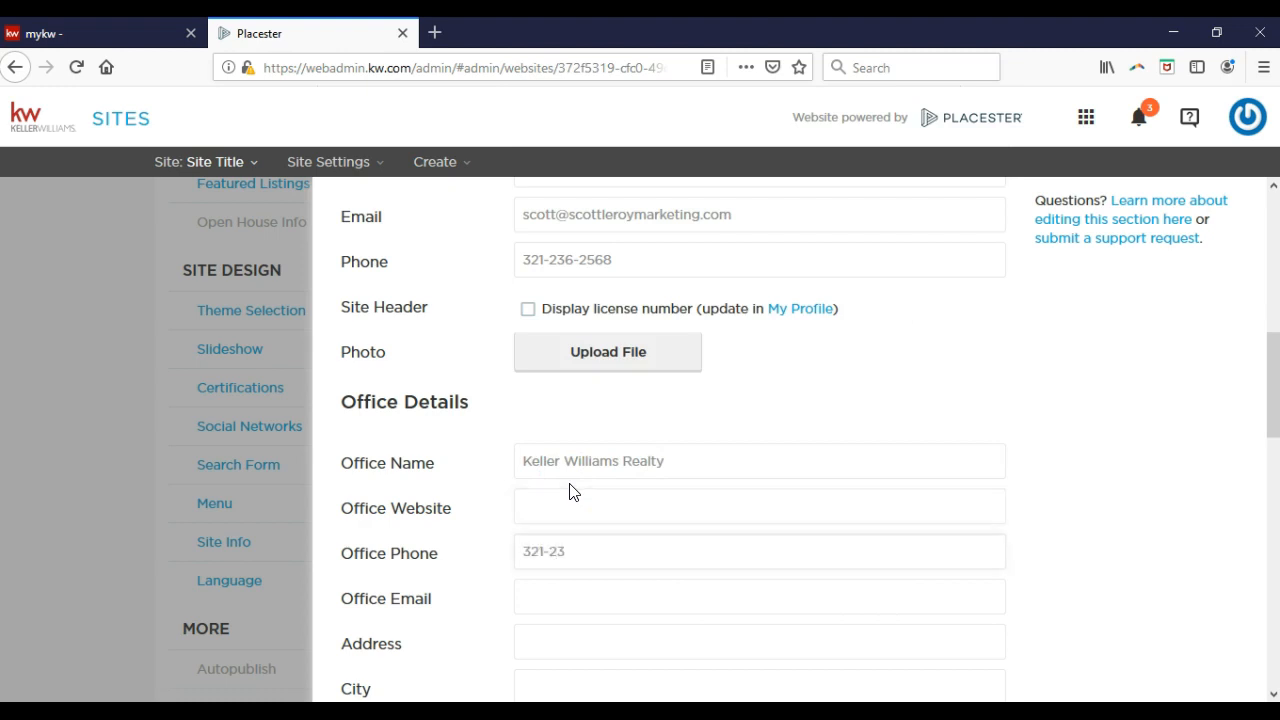
key(BackSpace)
key(BackSpace)
key(BackSpace)
key(BackSpace)
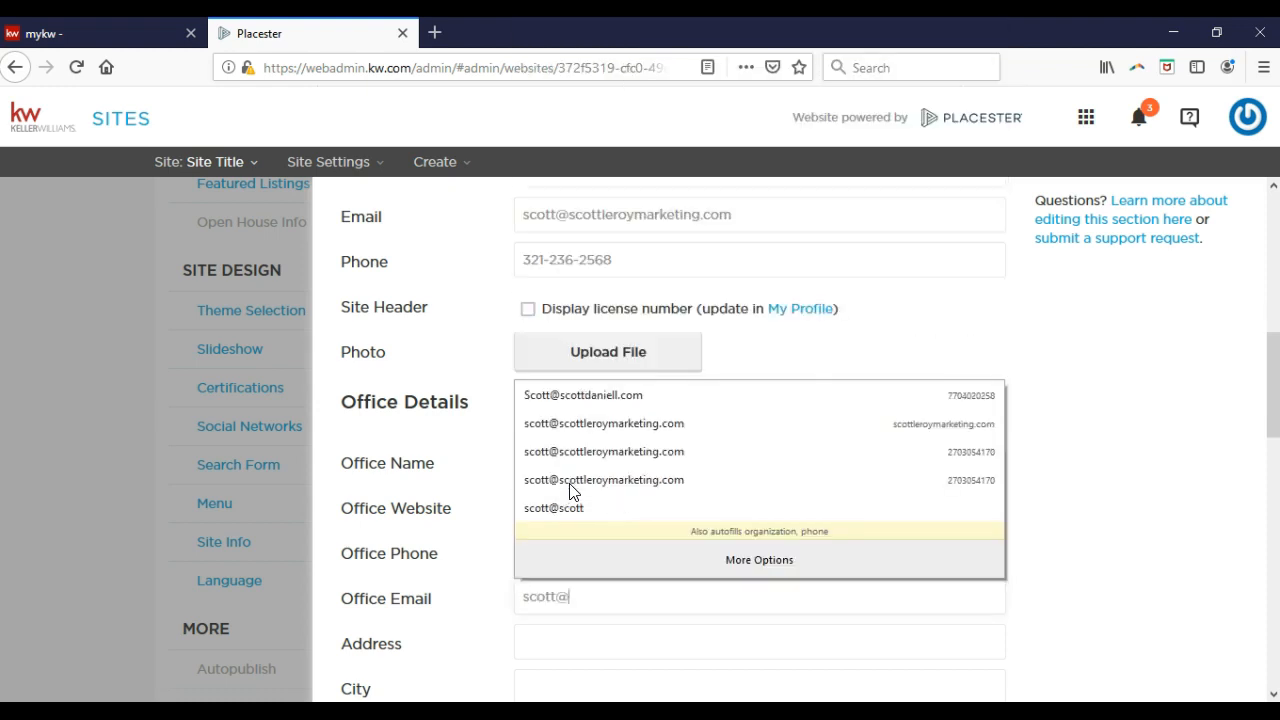
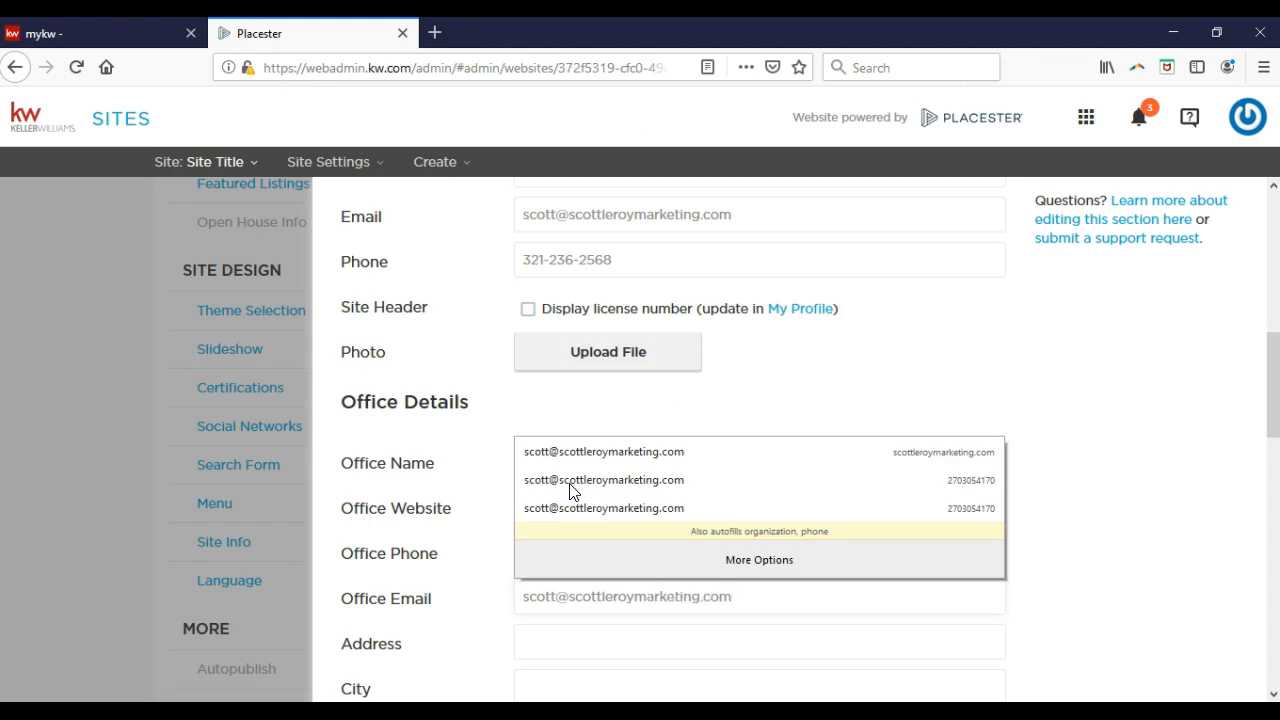
key(Tab)
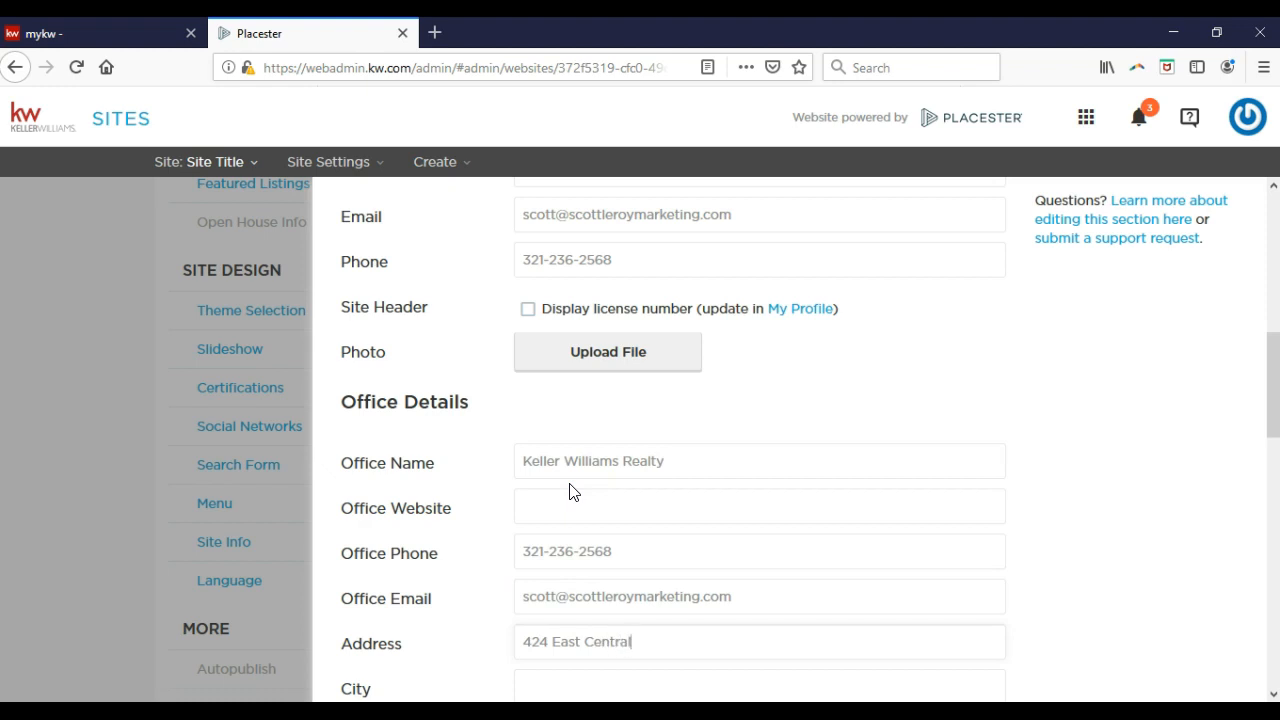
Enter the office street address with city Orlando, state FL and zip 32801.
key(Tab)
text(Orlano)
key(BackSpace)
text(do)
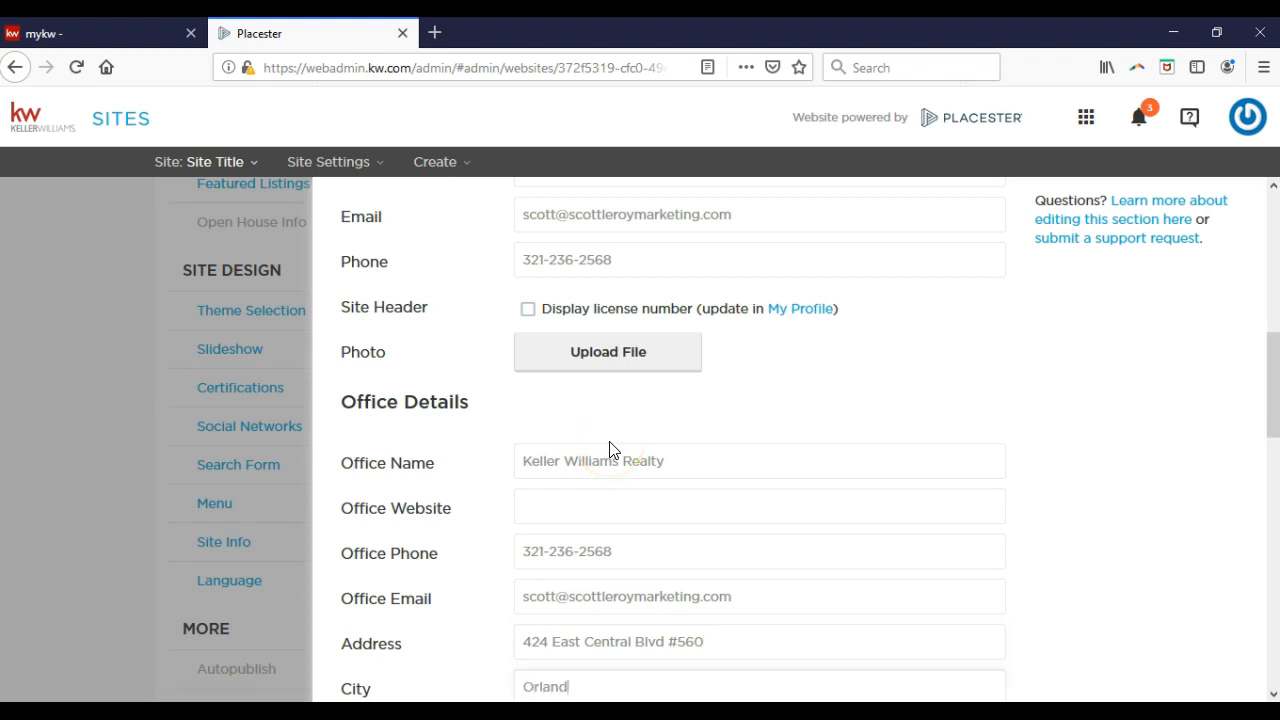
key(Tab)
text(FL)
key(Tab)
text(32801)
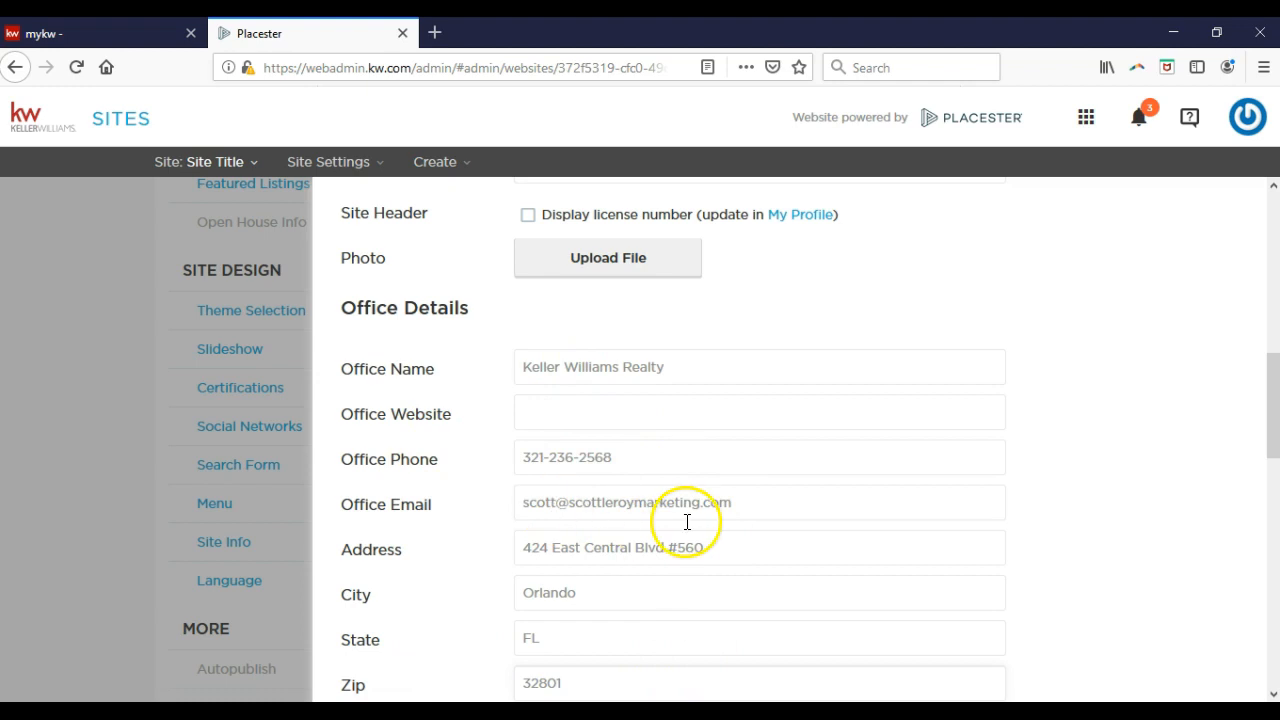
Scroll past Footer Links to the SEO section and place the cursor in Meta Title.
scroll(491, 580, down, 3)
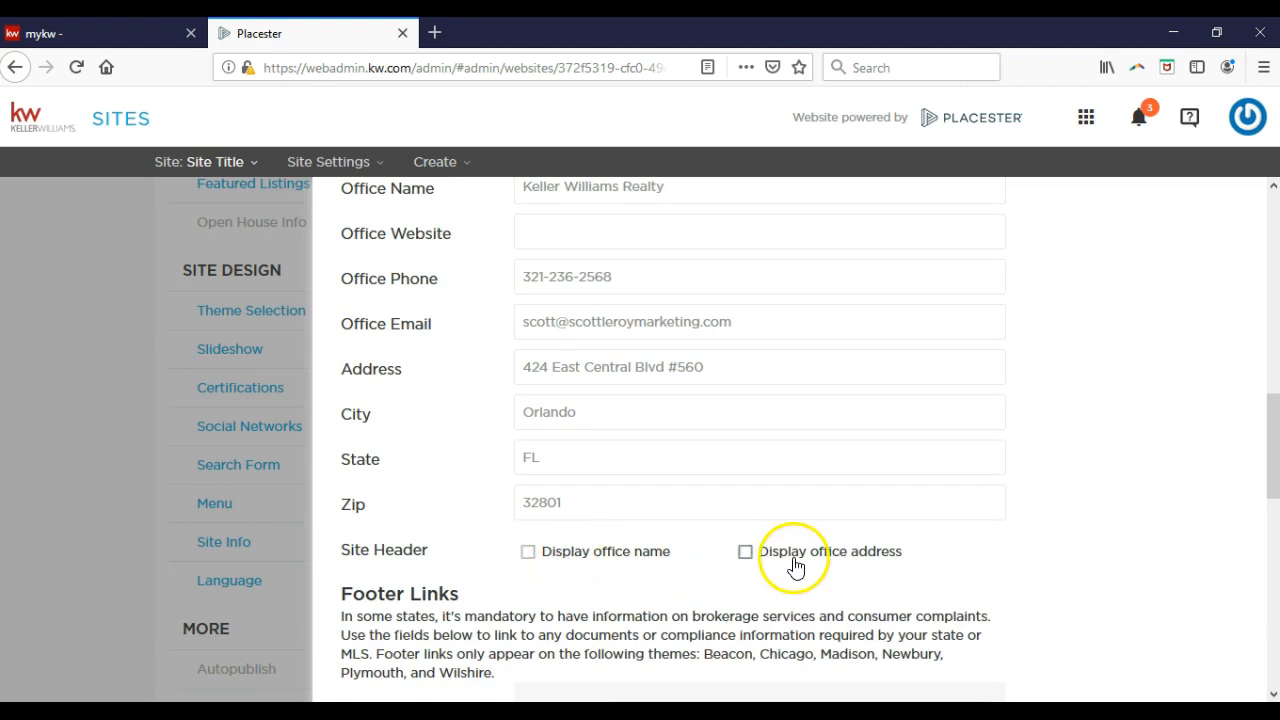
scroll(791, 567, down, 3)
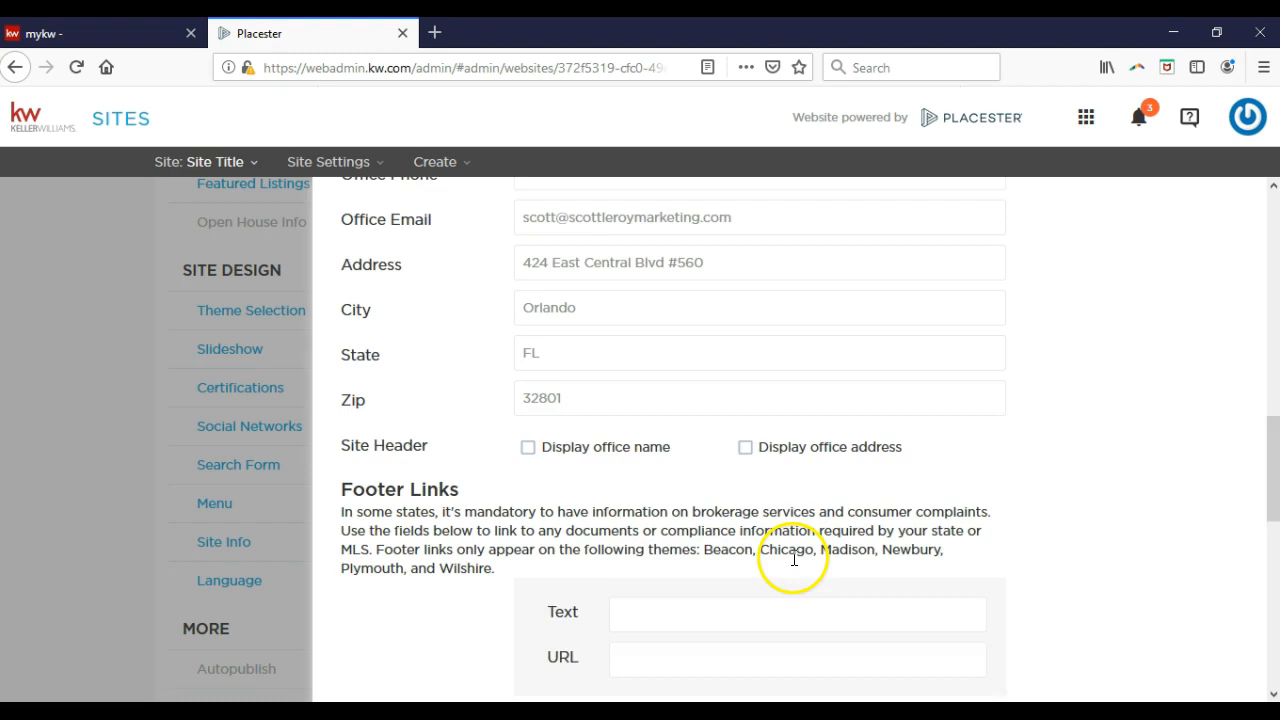
scroll(700, 567, down, 2)
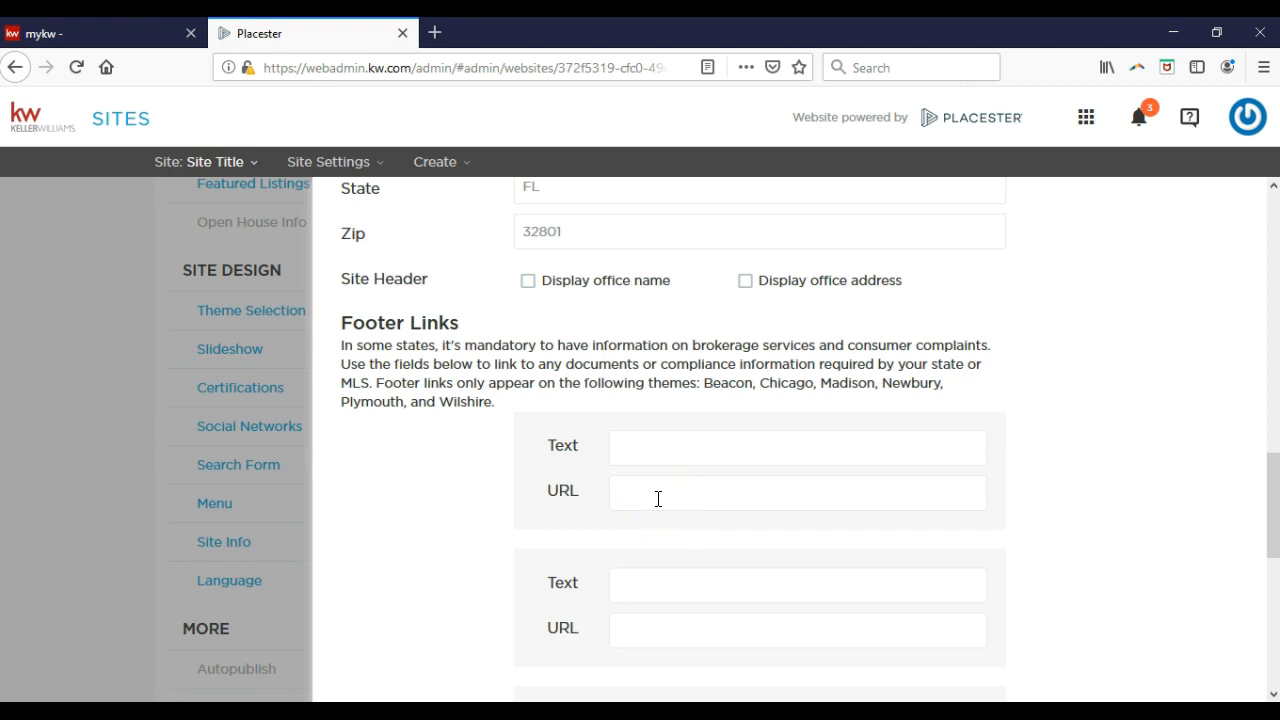
scroll(514, 503, down, 4)
scroll(514, 503, down, 3)
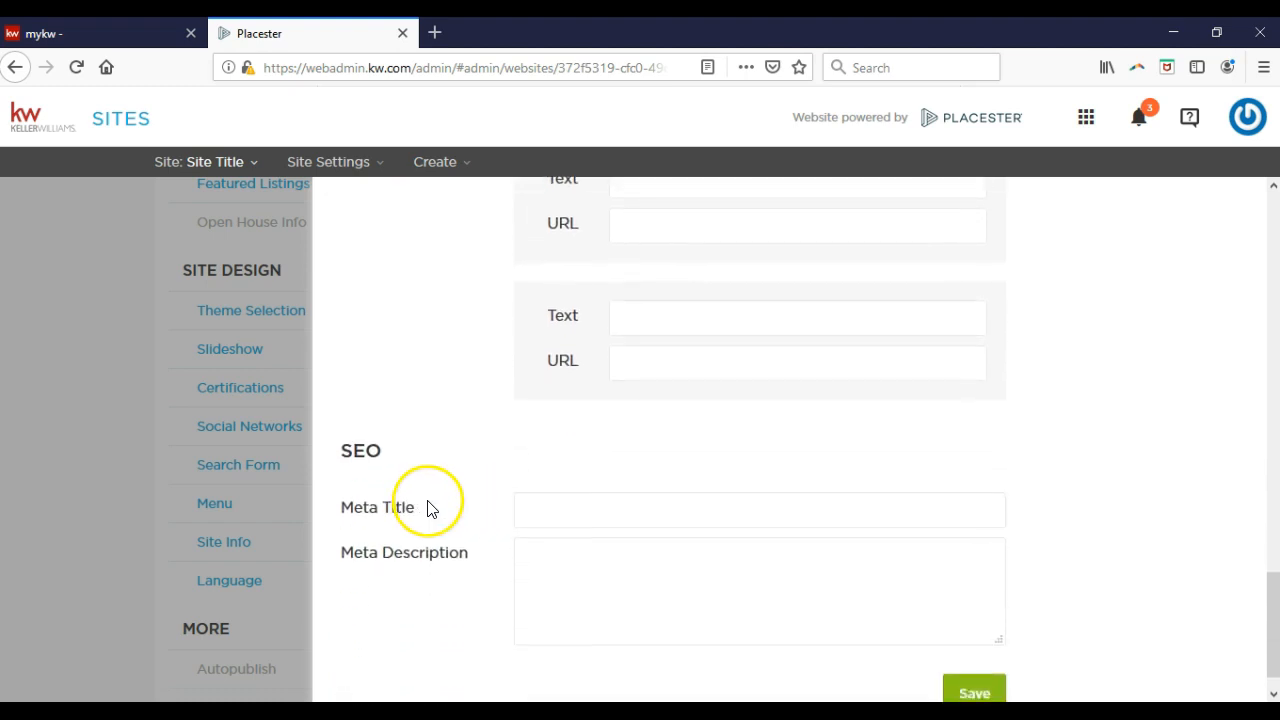
click(562, 498)
Search Google for 'orlando real estate' in a new tab.
click(440, 36)
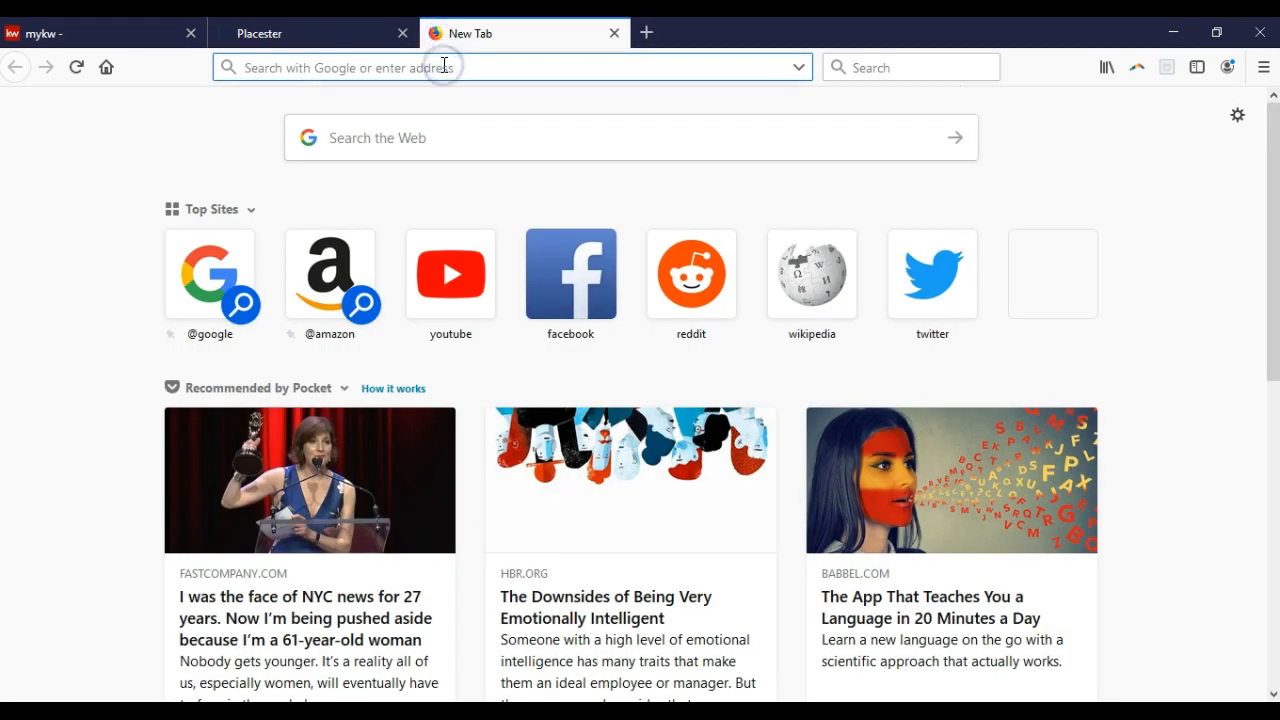
text(google.com)
key(Return)
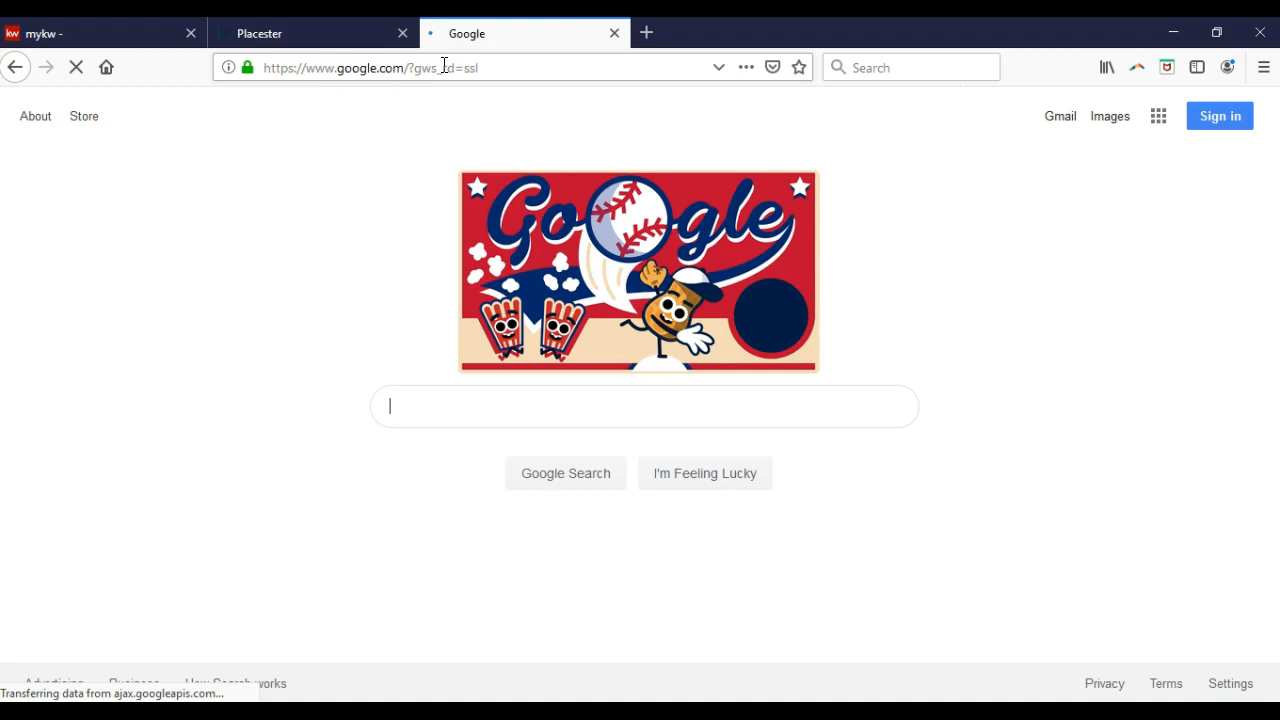
text(orlando)
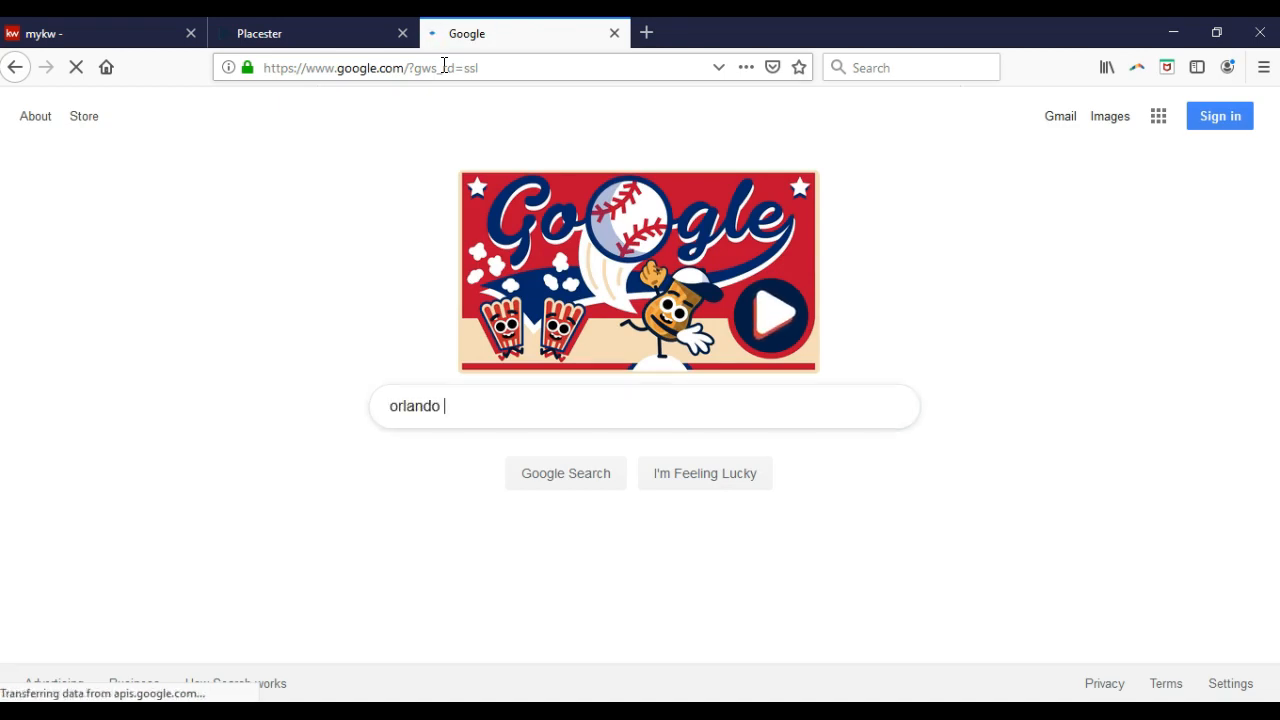
text( real estate)
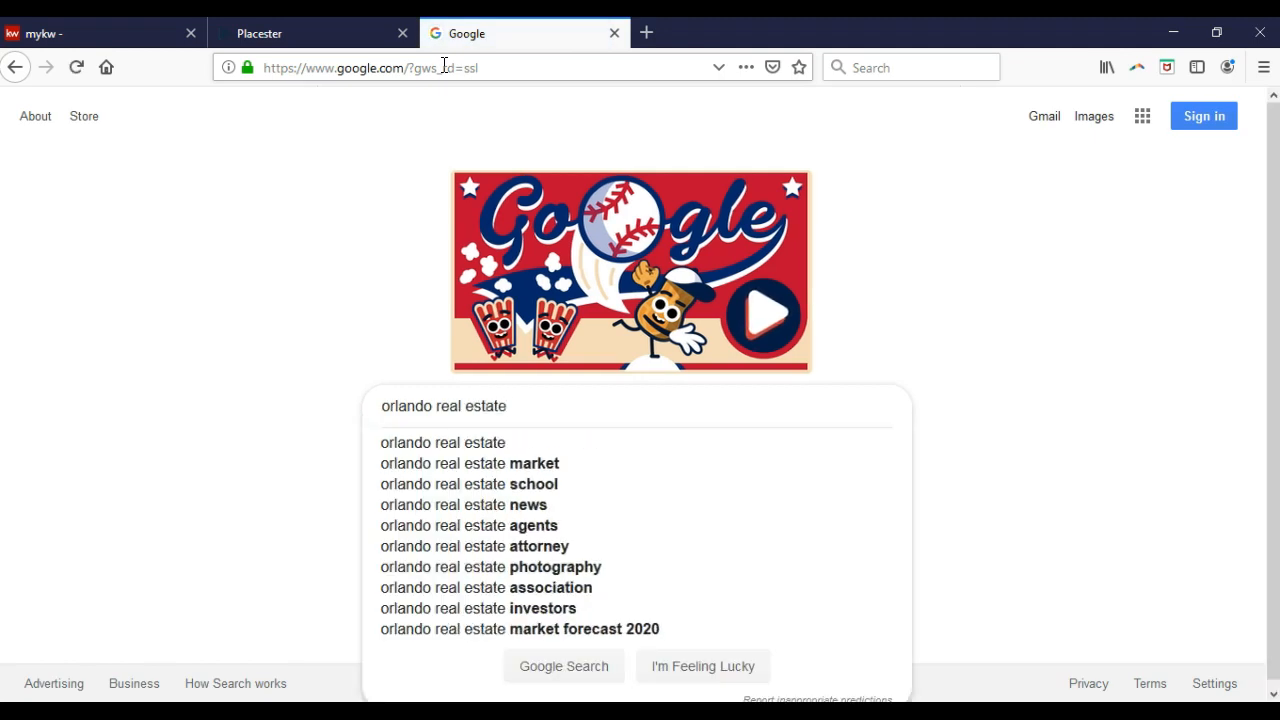
key(Return)
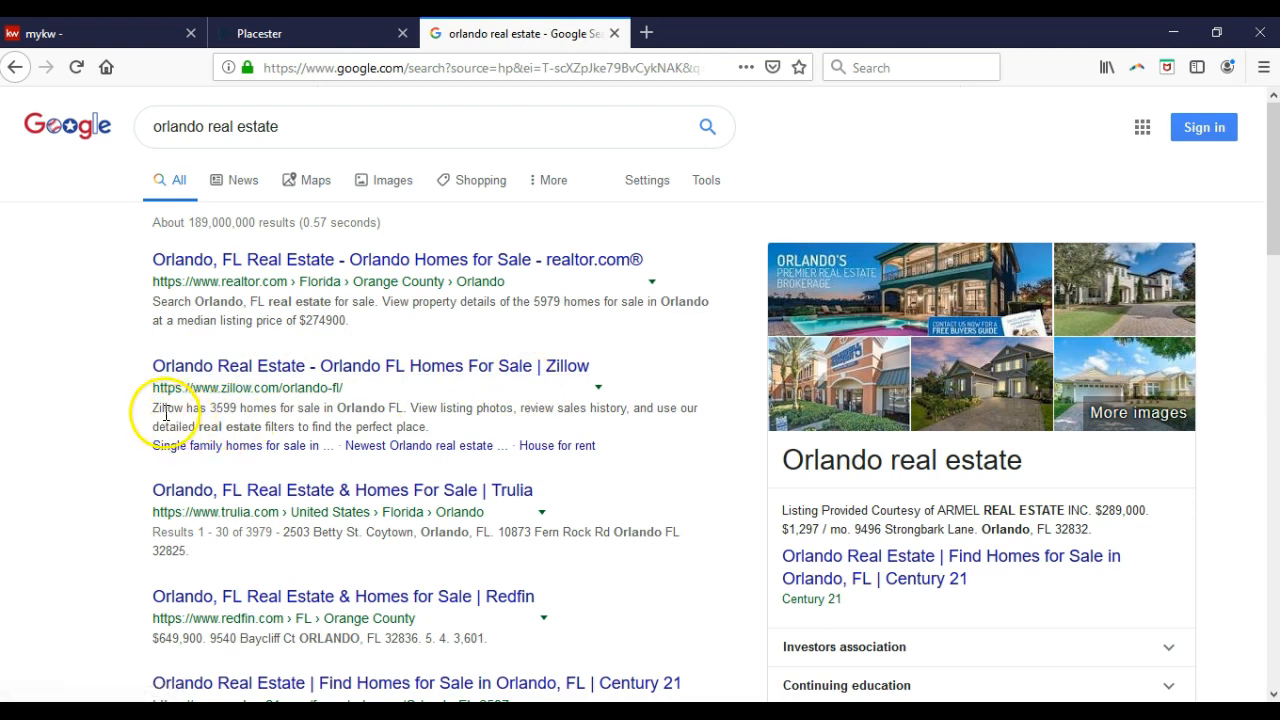
Study the Zillow result's description snippet, then return to the Placester settings tab.
drag(154, 409, 437, 438)
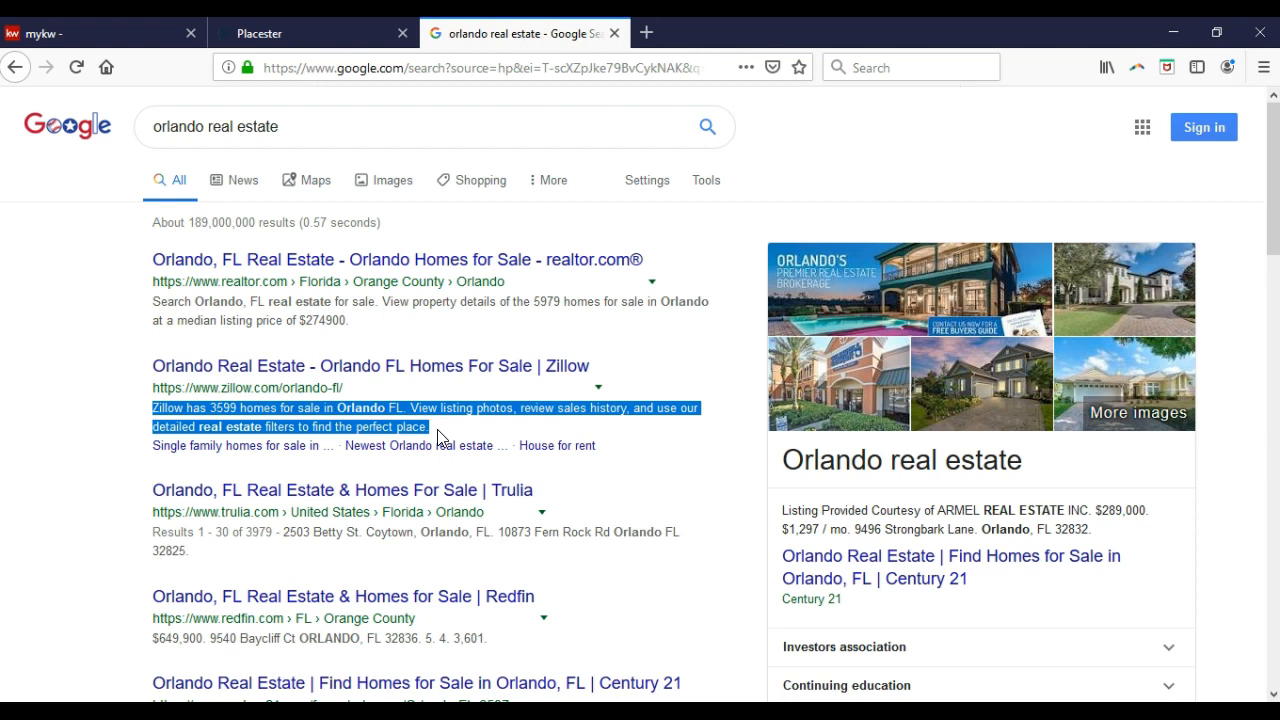
click(90, 425)
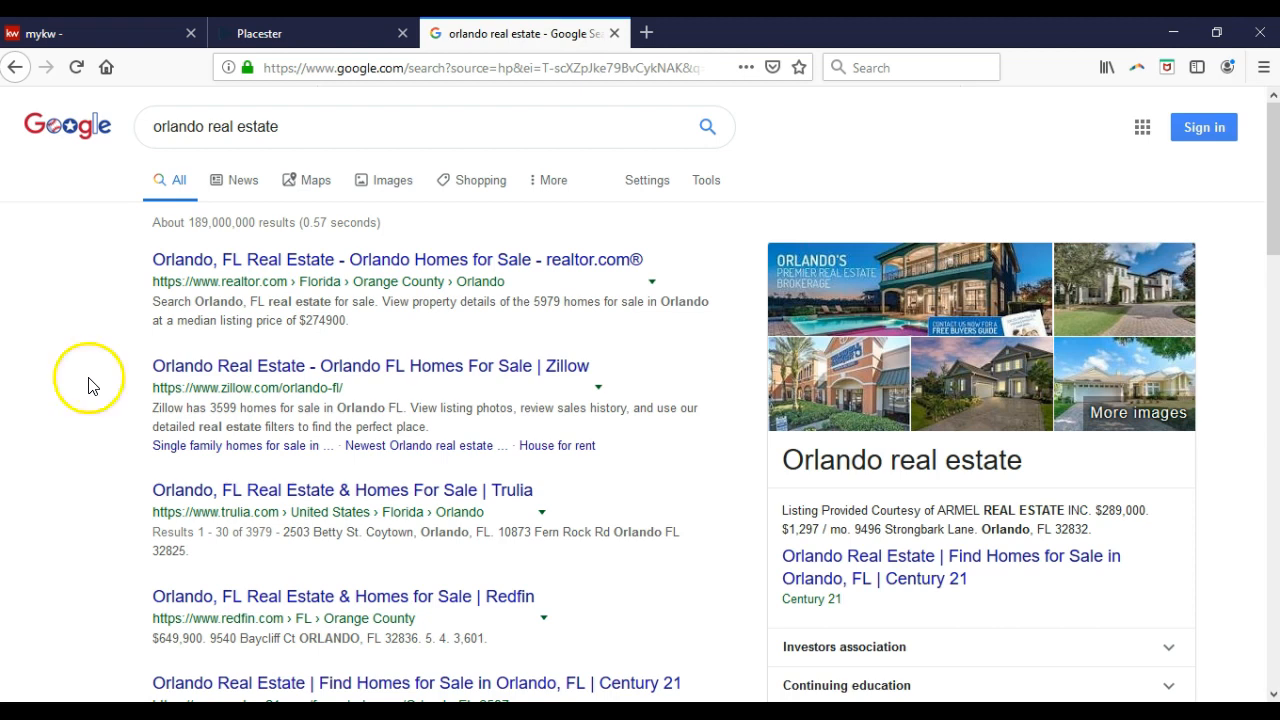
click(262, 36)
Set the Meta Title to the agent's name followed by '- Keller Williams Realty'.
click(533, 500)
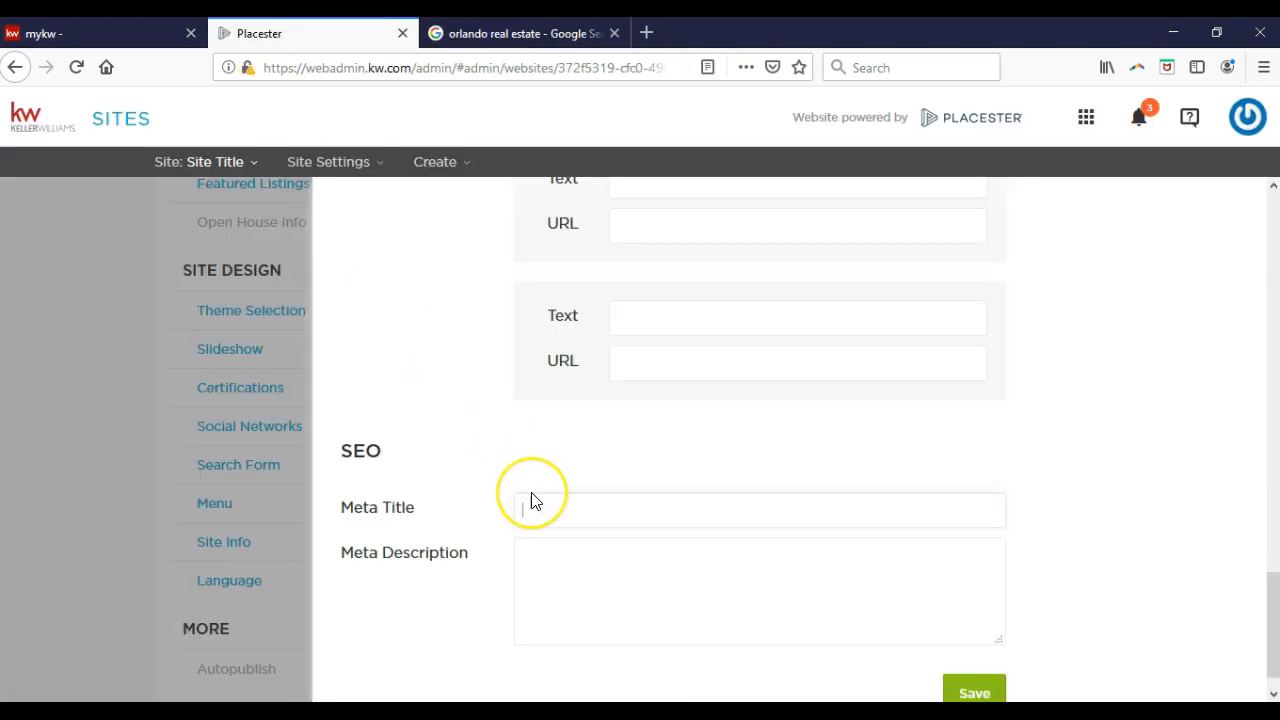
scroll(533, 500, down, 1)
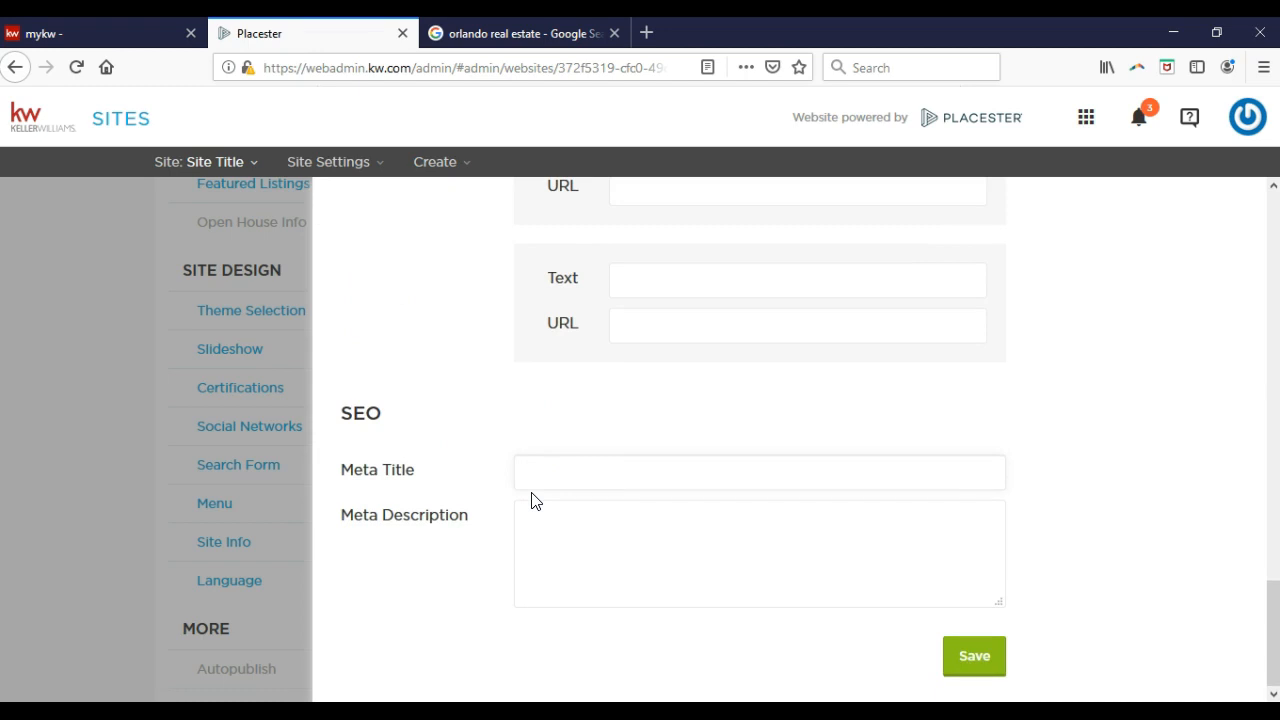
click(557, 551)
click(557, 476)
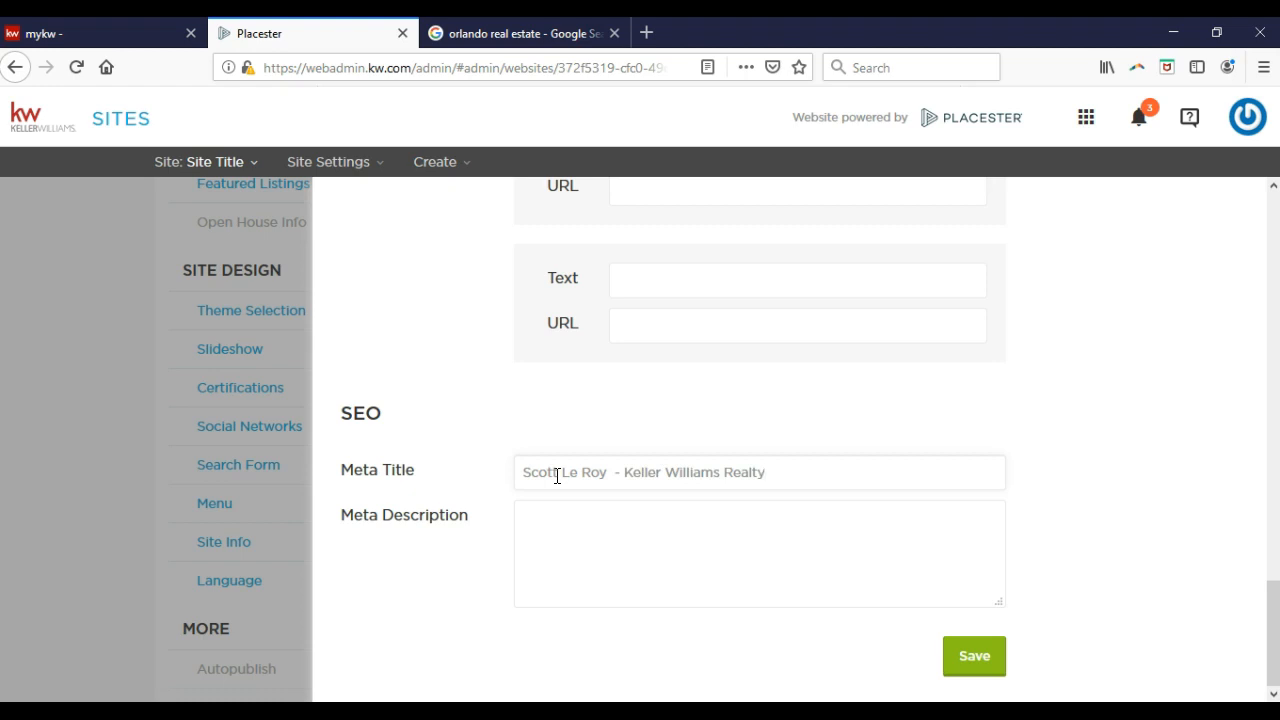
click(615, 473)
key(BackSpace)
Describe the agent as a Keller Williams Realty agent in Little Rock, AR, and save.
click(614, 514)
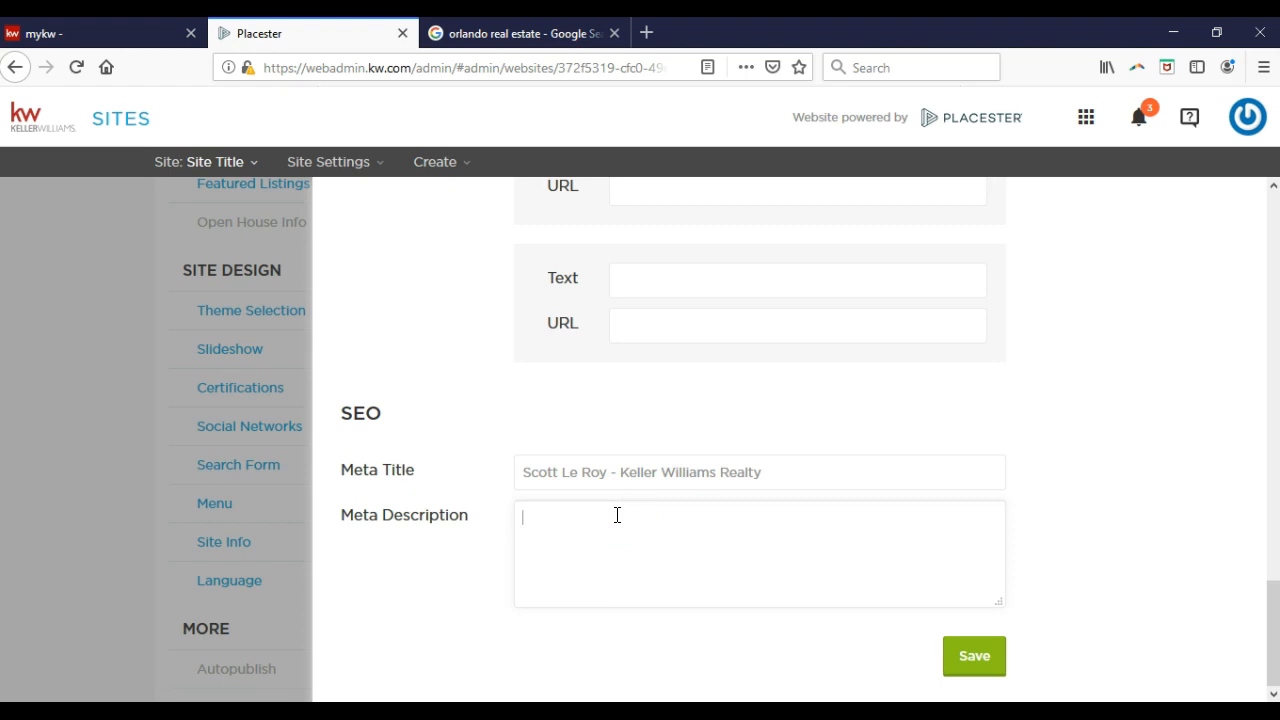
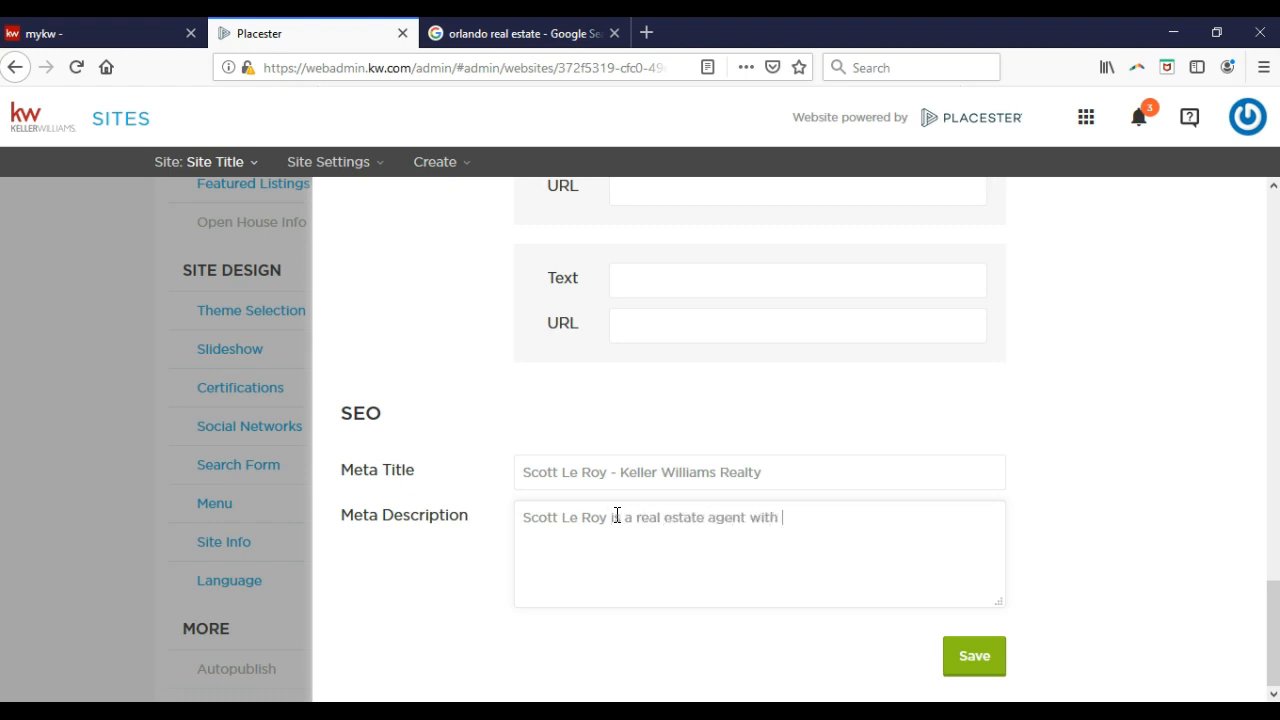
text(Keller Williams Rea)
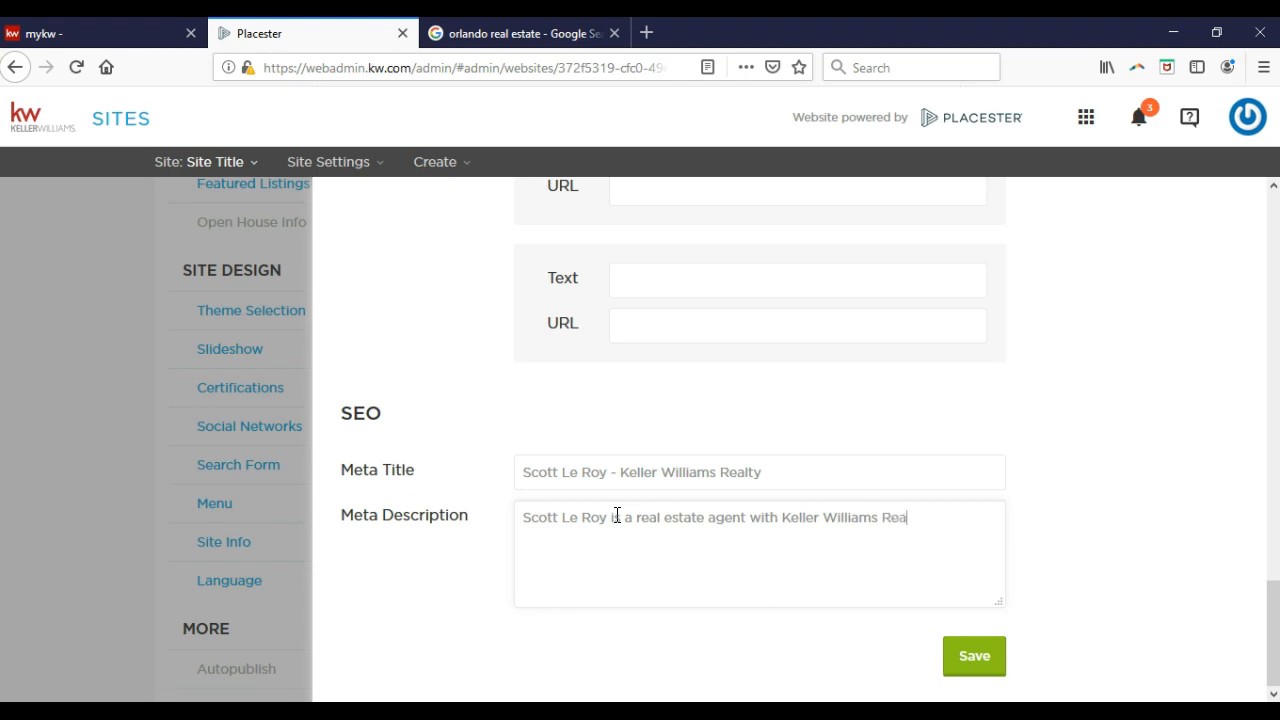
text(lty in Little Rock,)
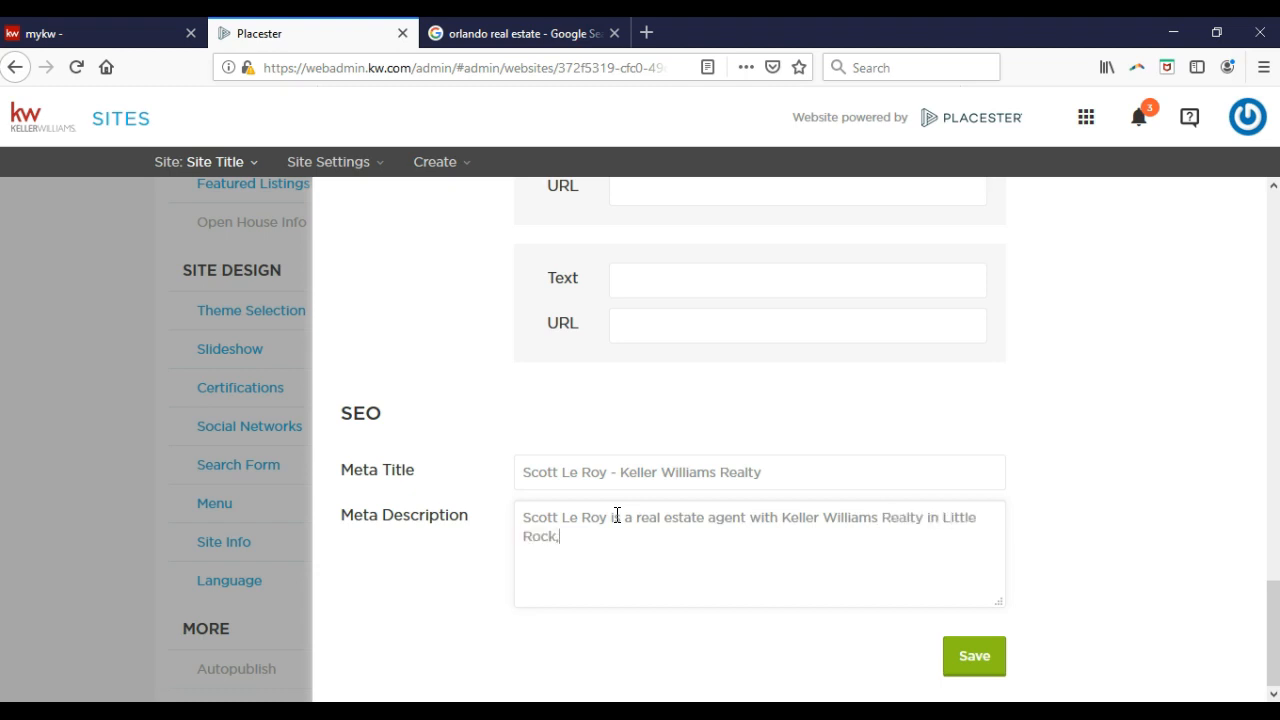
text( AR.)
click(968, 657)
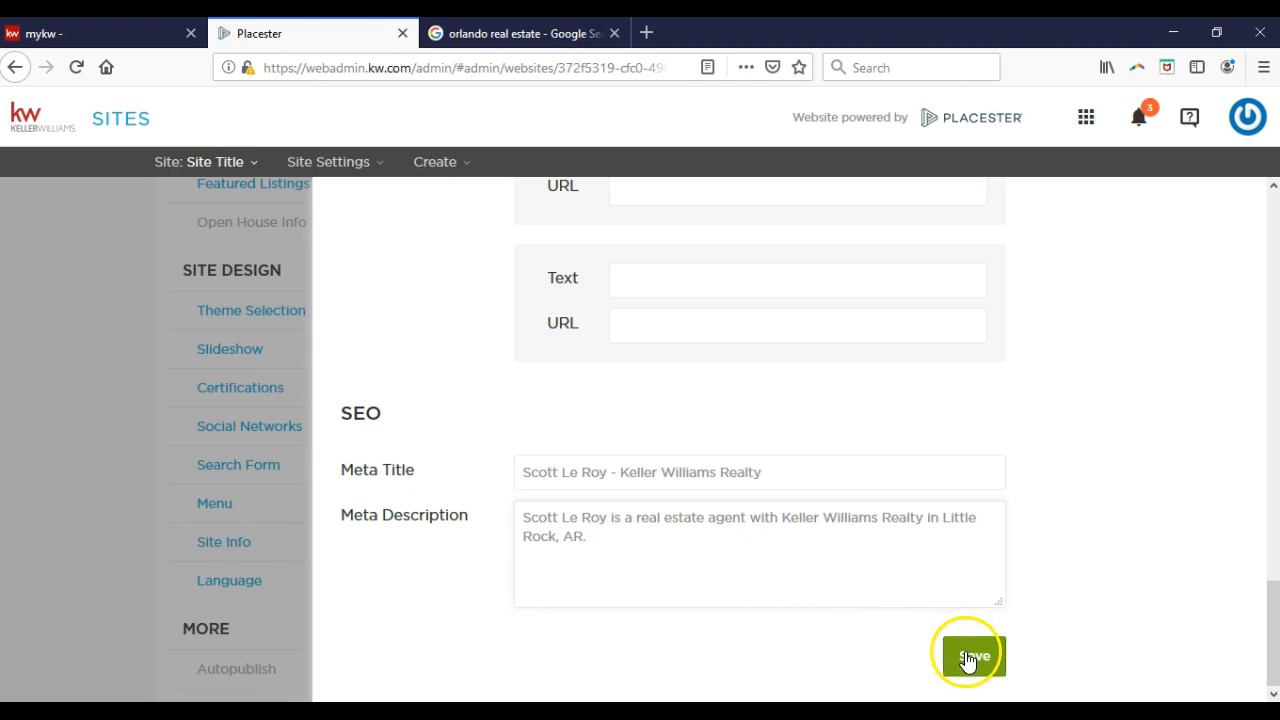
click(972, 661)
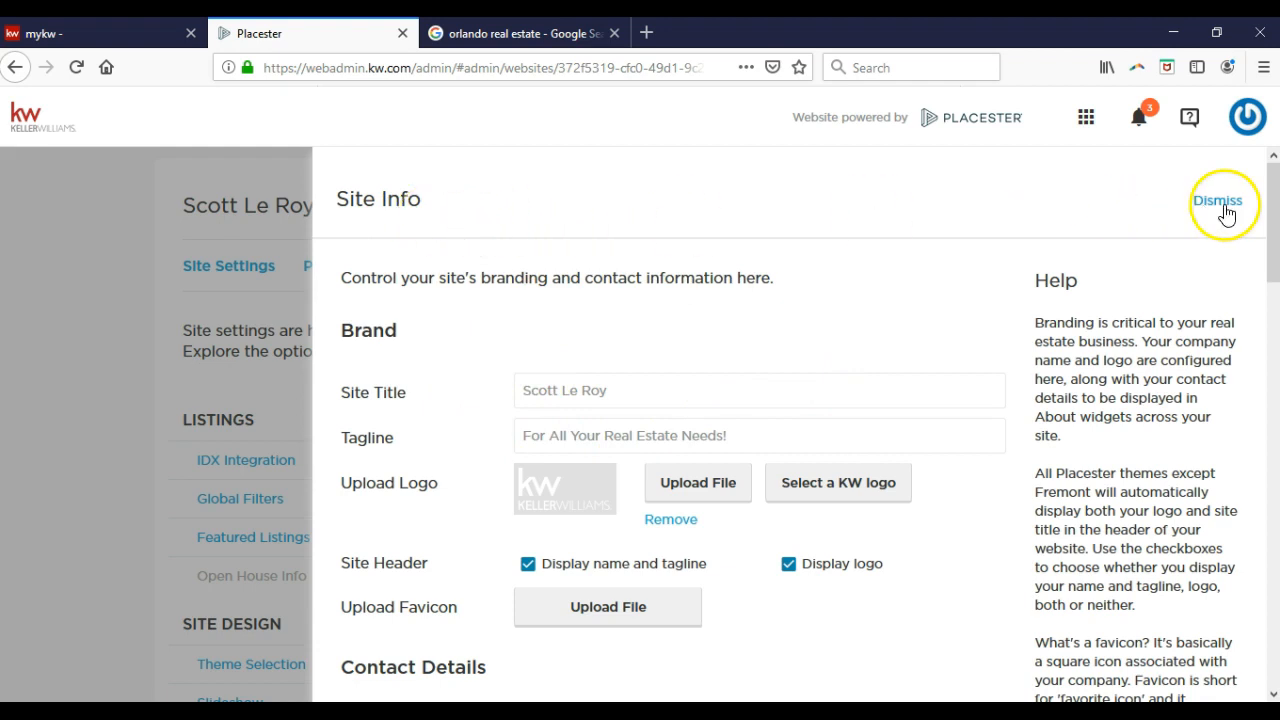
Dismiss the Site Info panel and choose EDIT SITE from the dashboard's site card.
click(142, 330)
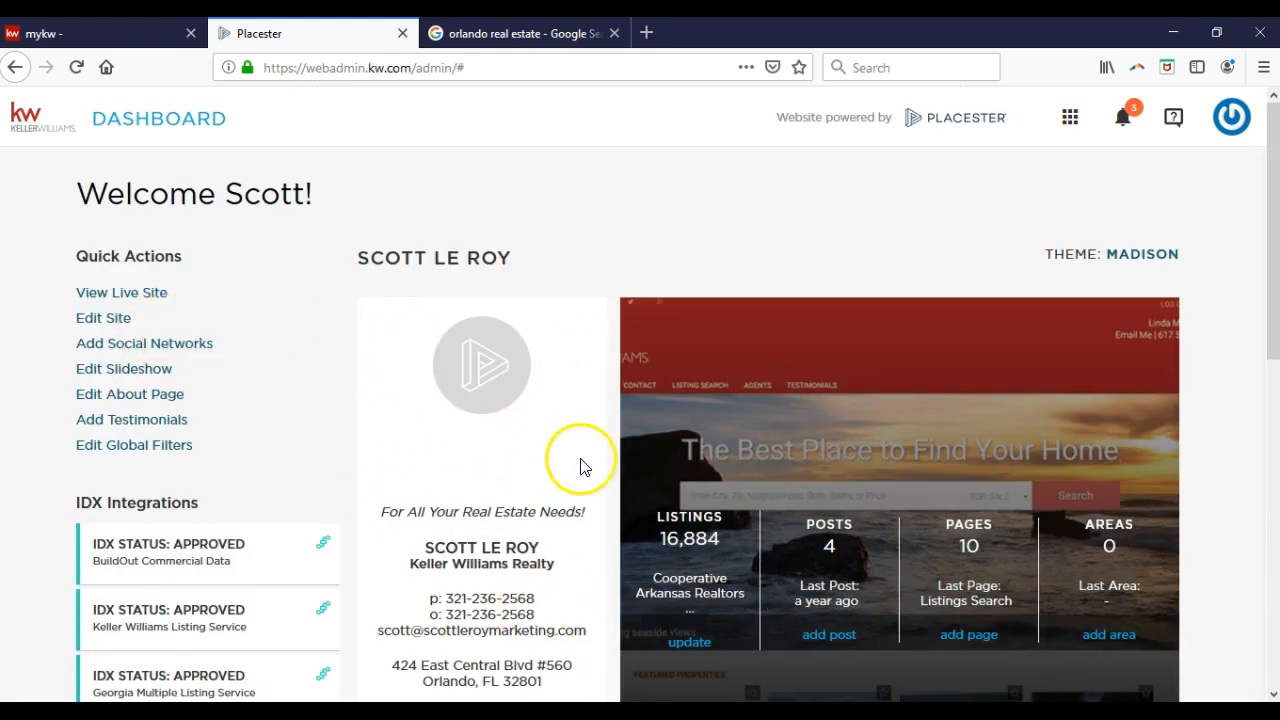
scroll(645, 470, down, 2)
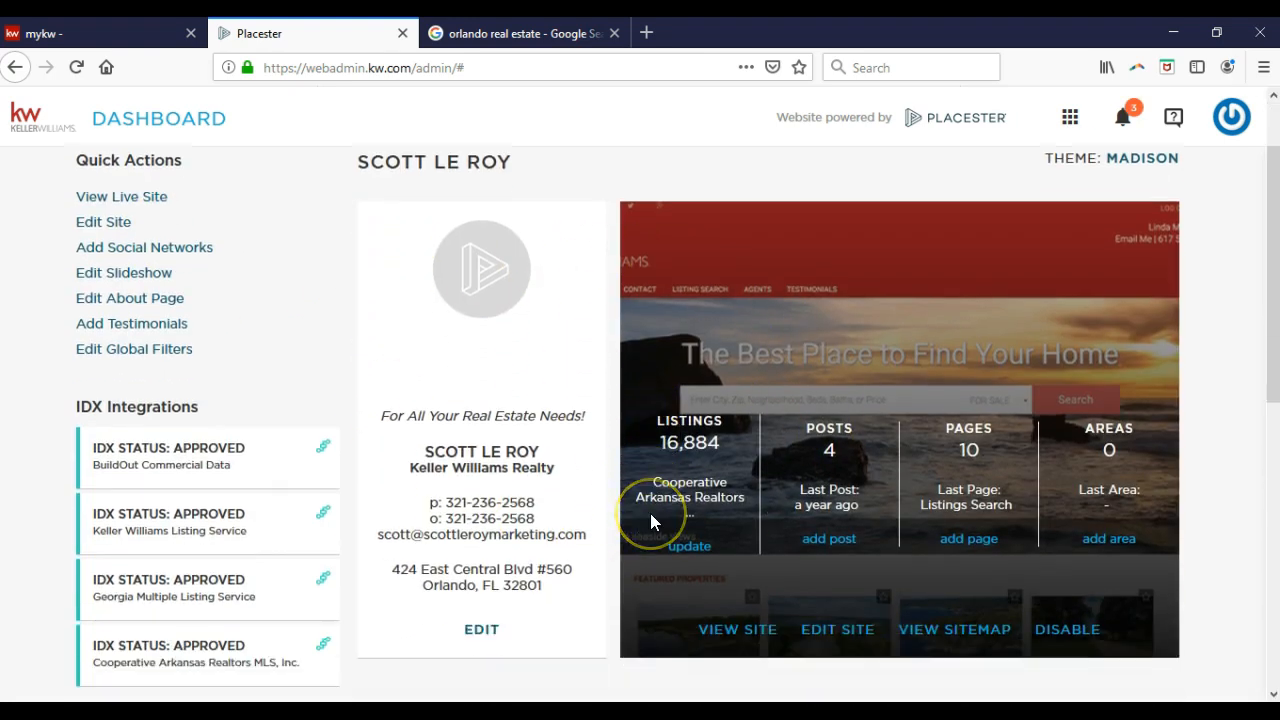
click(858, 637)
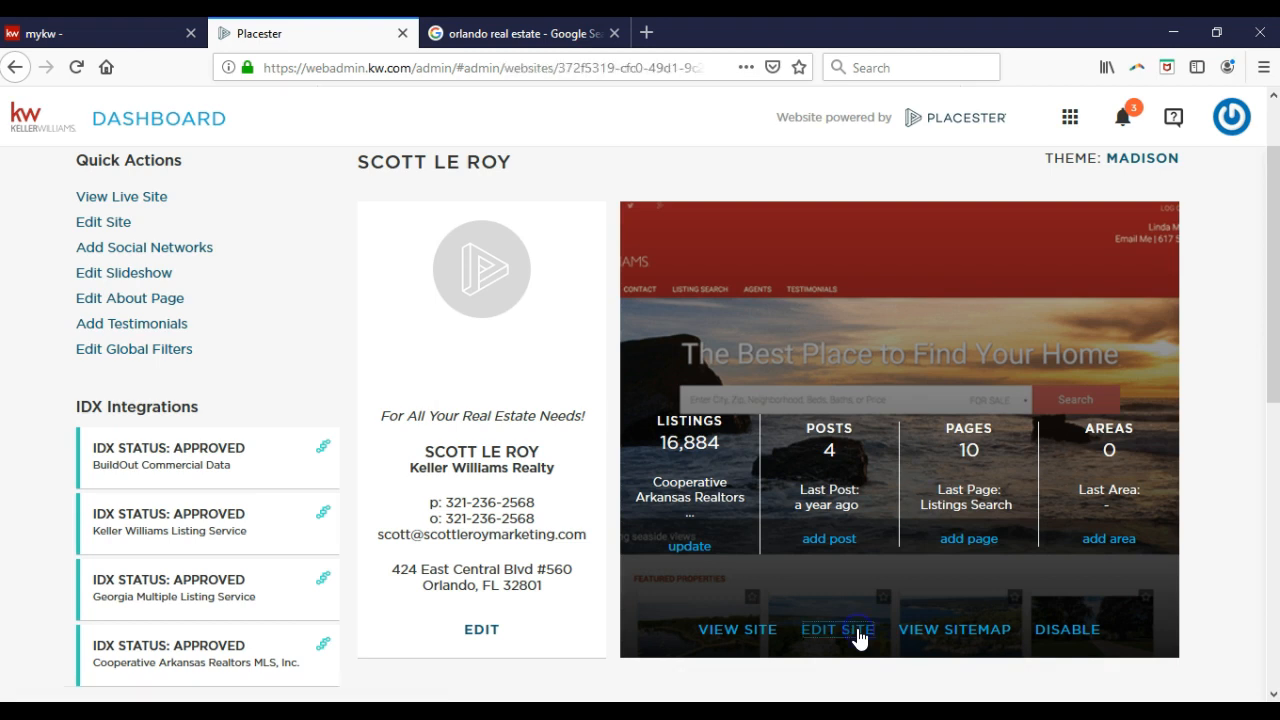
Browse Site Settings down to the MORE section and open Lead Capture Settings.
scroll(388, 532, down, 5)
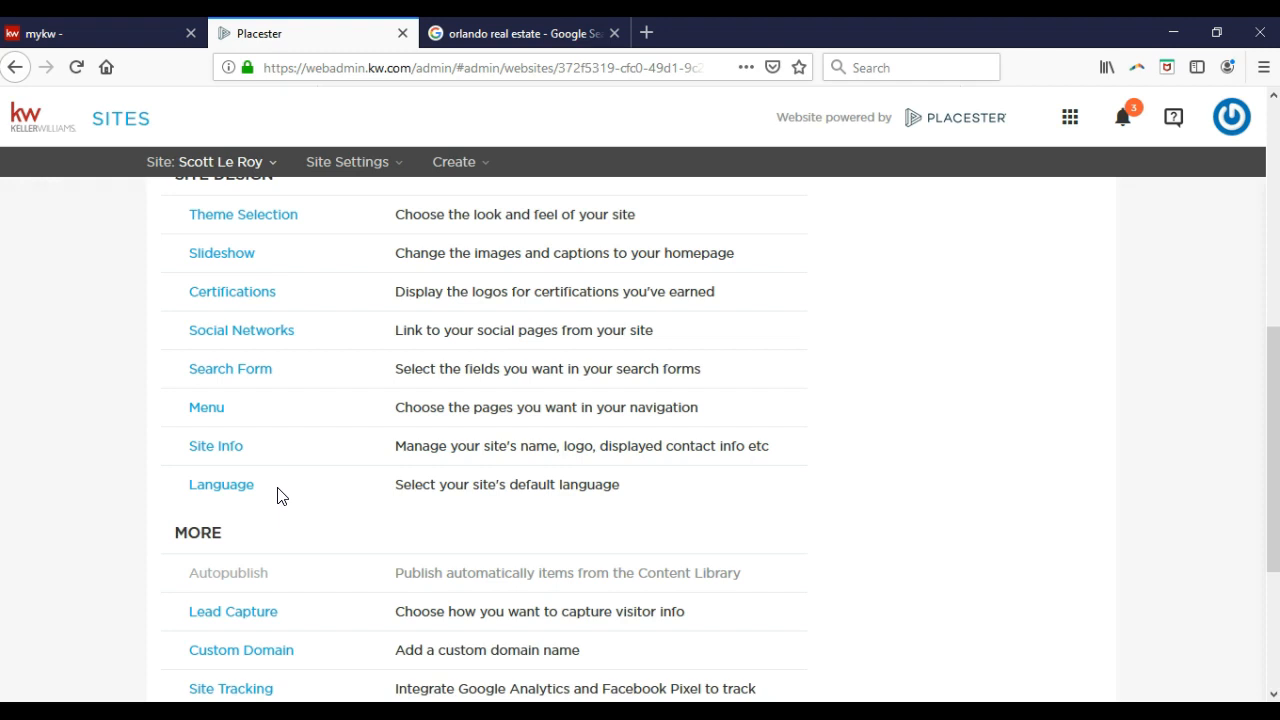
scroll(281, 497, down, 3)
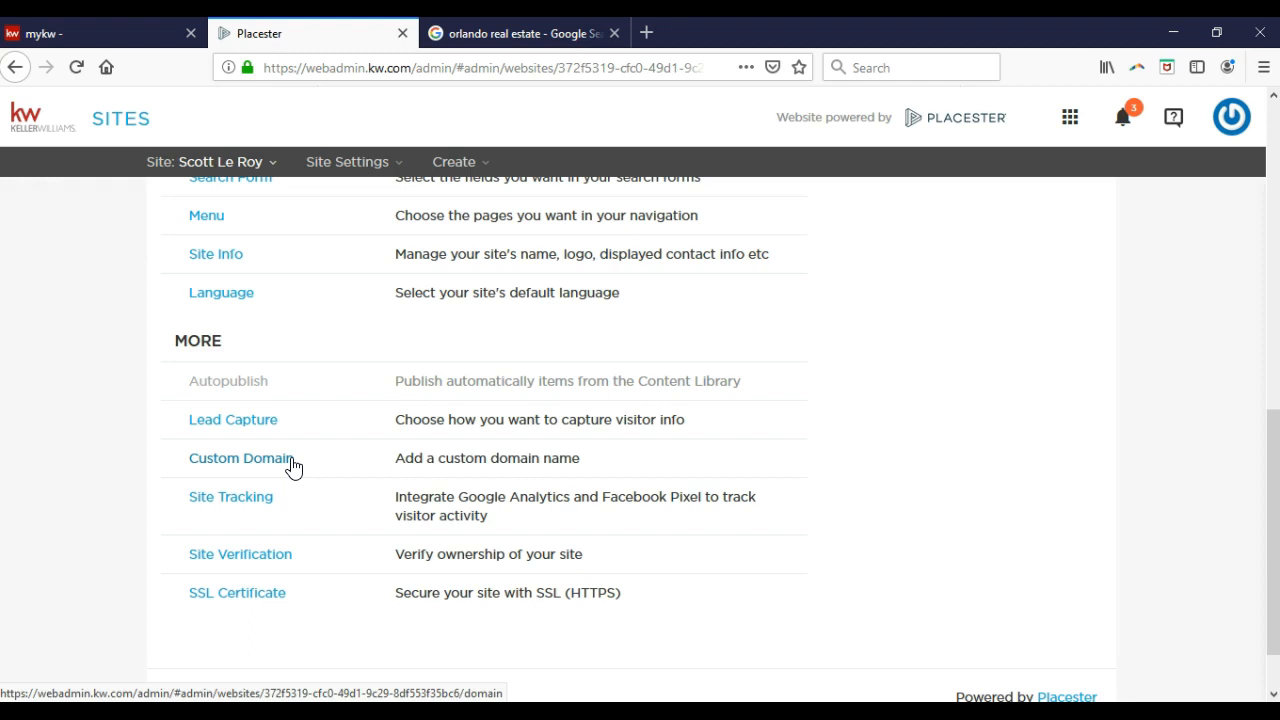
click(277, 514)
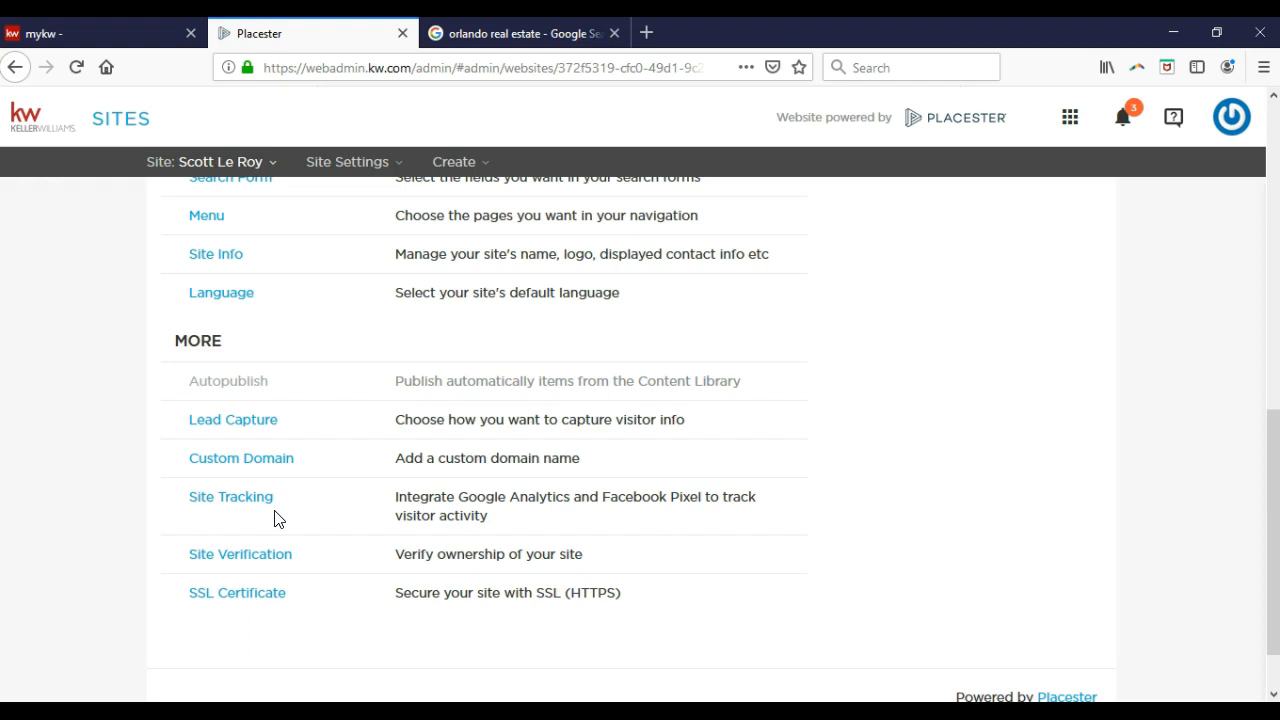
click(308, 559)
click(287, 593)
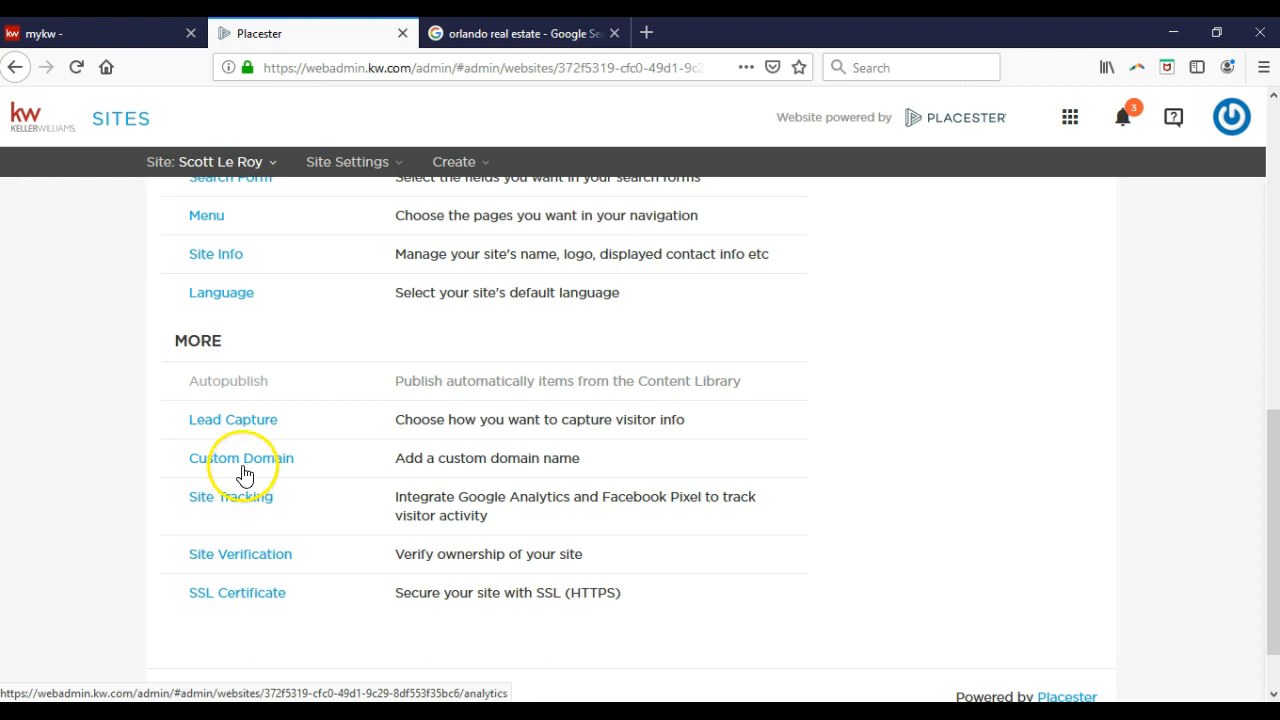
click(248, 423)
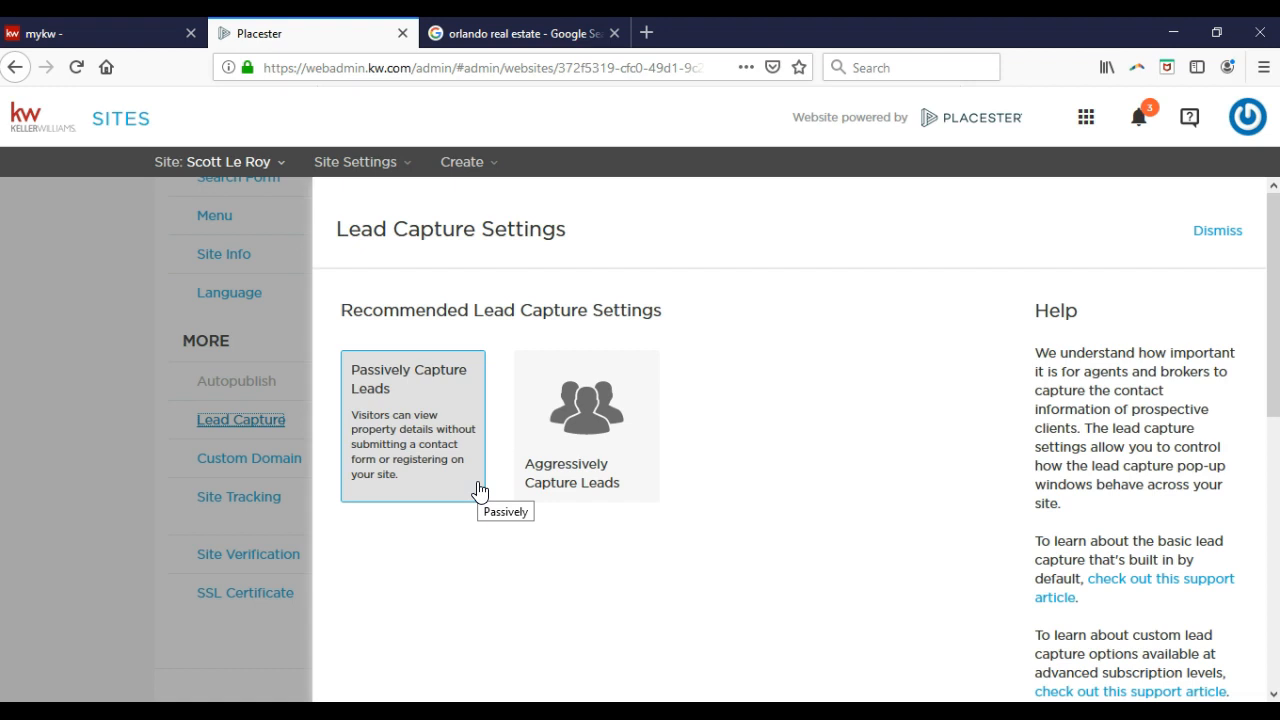
Choose Passively Capture Leads and move down to the Lead Forwarding section.
mouse_move(649, 491)
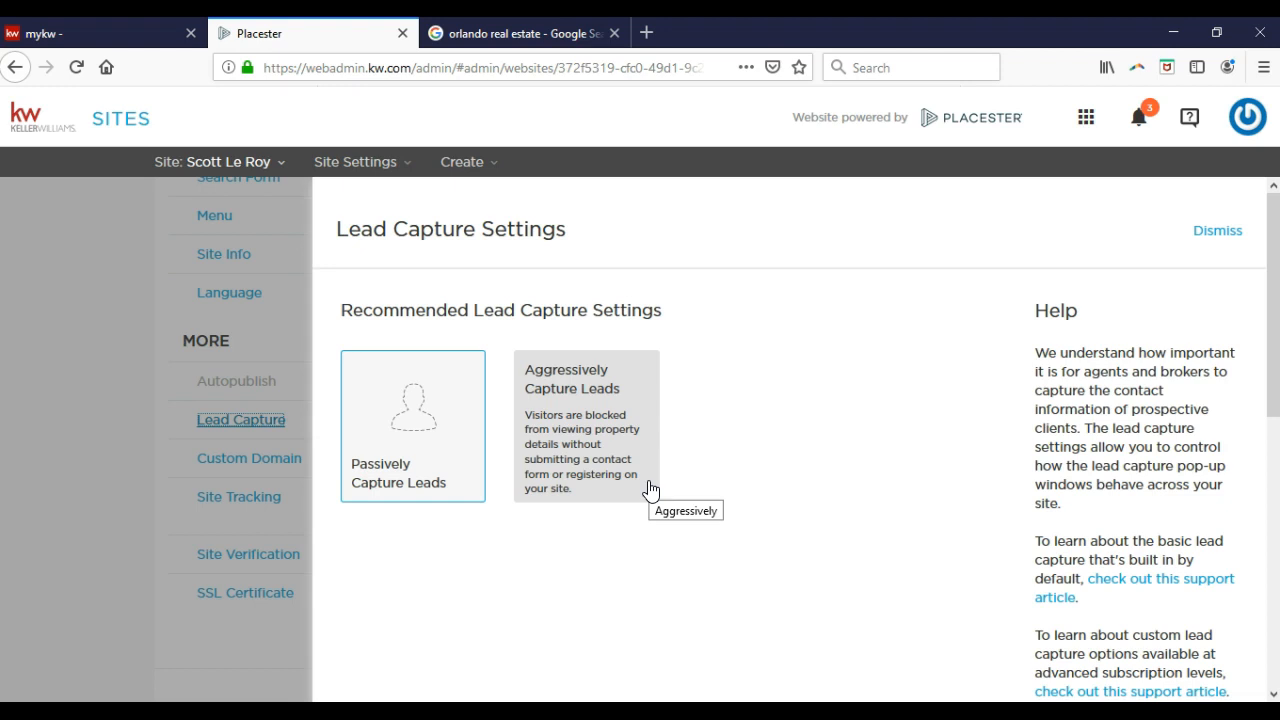
click(458, 478)
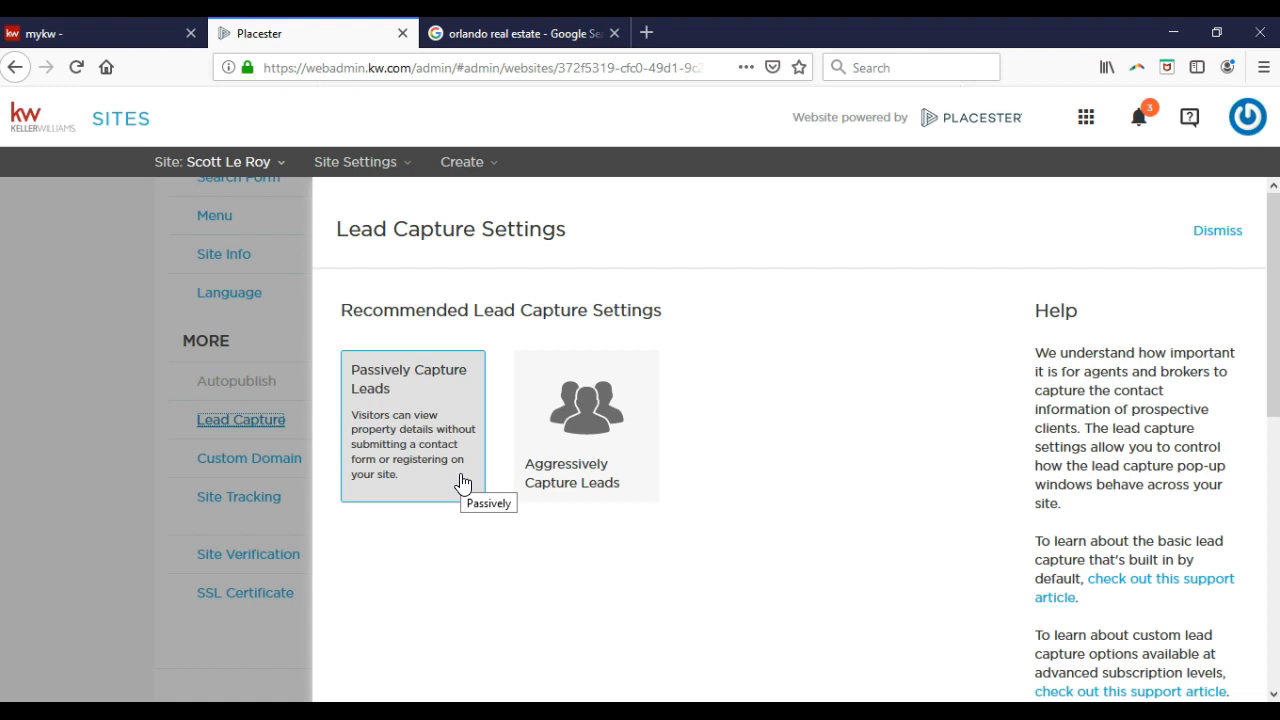
scroll(462, 484, down, 5)
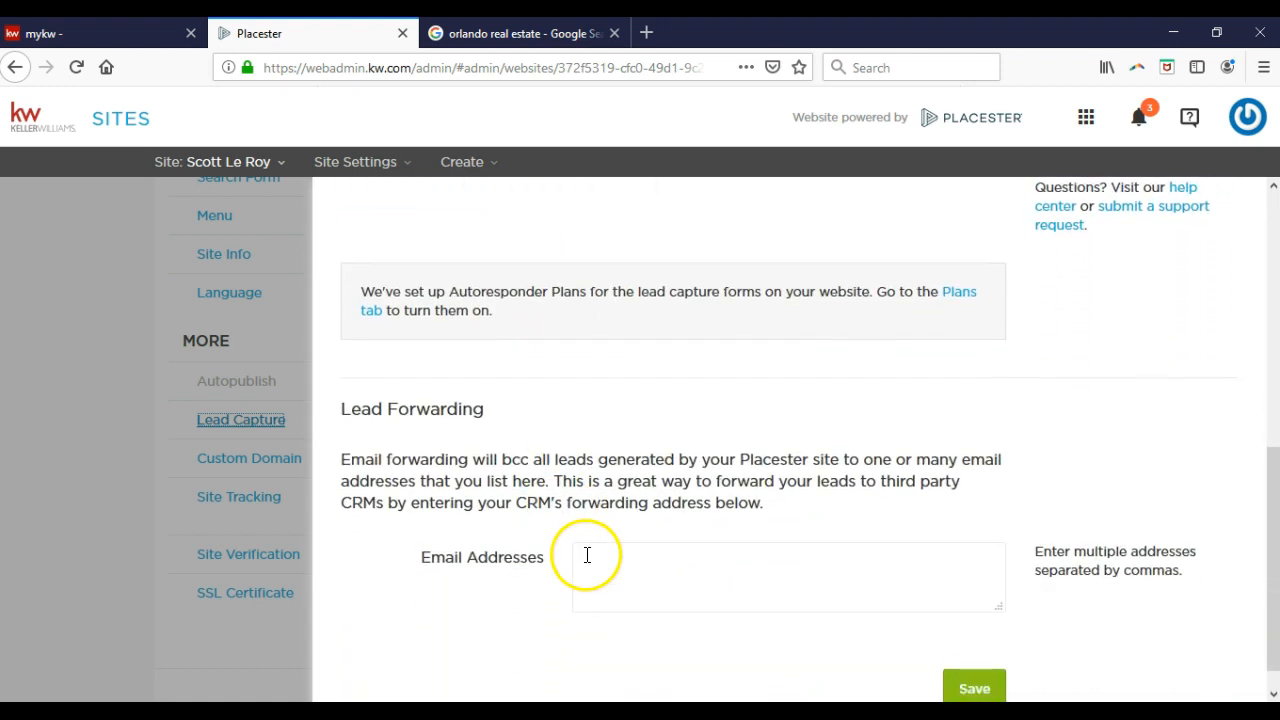
Enter the agent's e-mail address as the lead forwarding address and save.
click(594, 566)
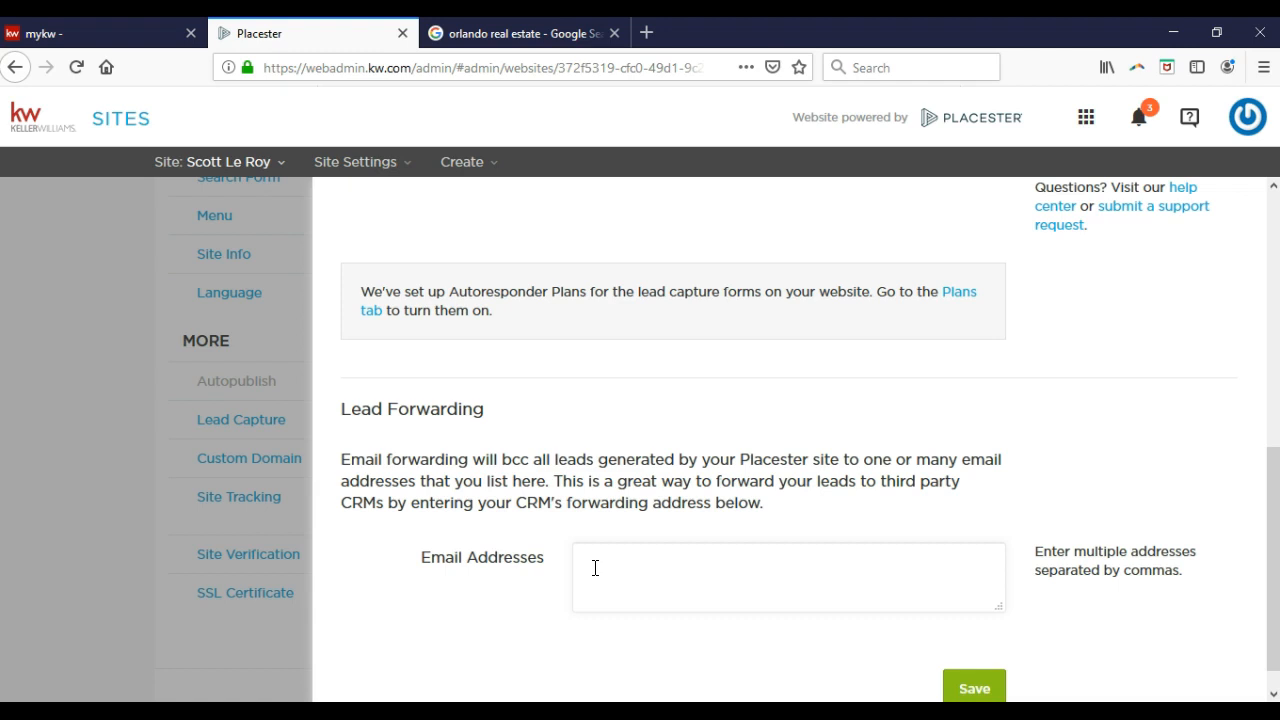
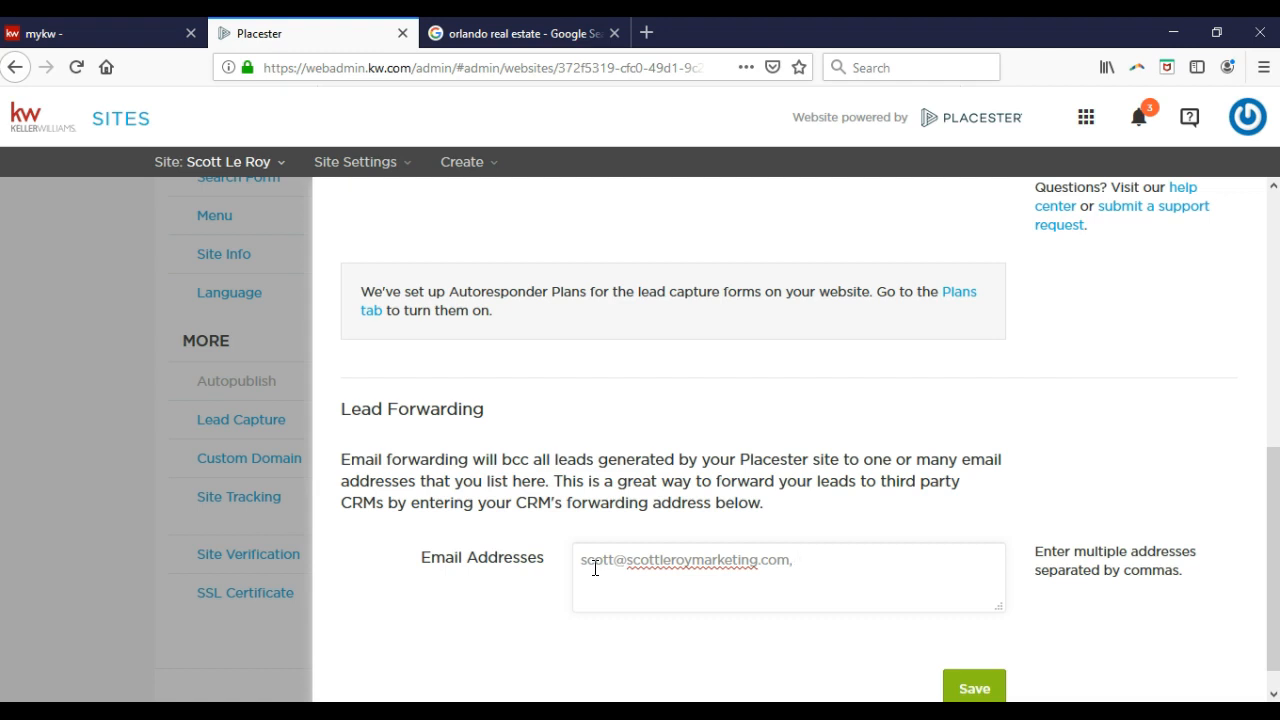
click(972, 688)
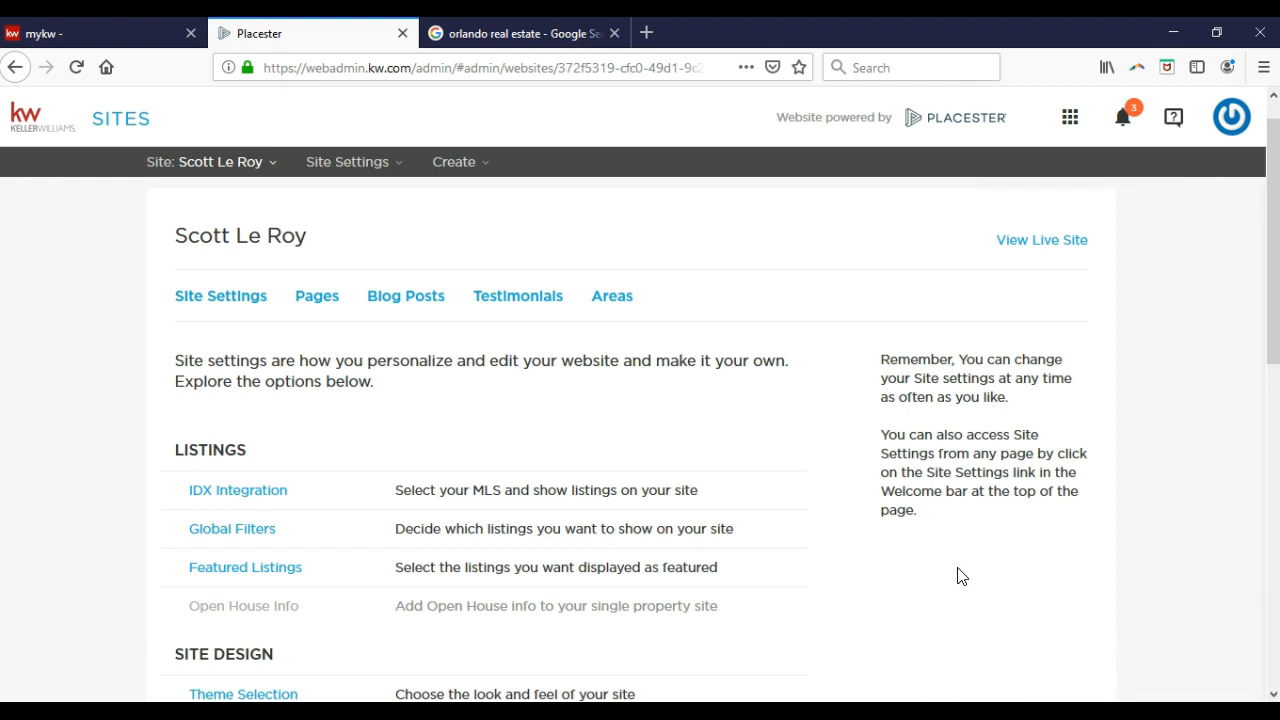
Open the live agent website and close the orlando real estate search tab.
click(1041, 249)
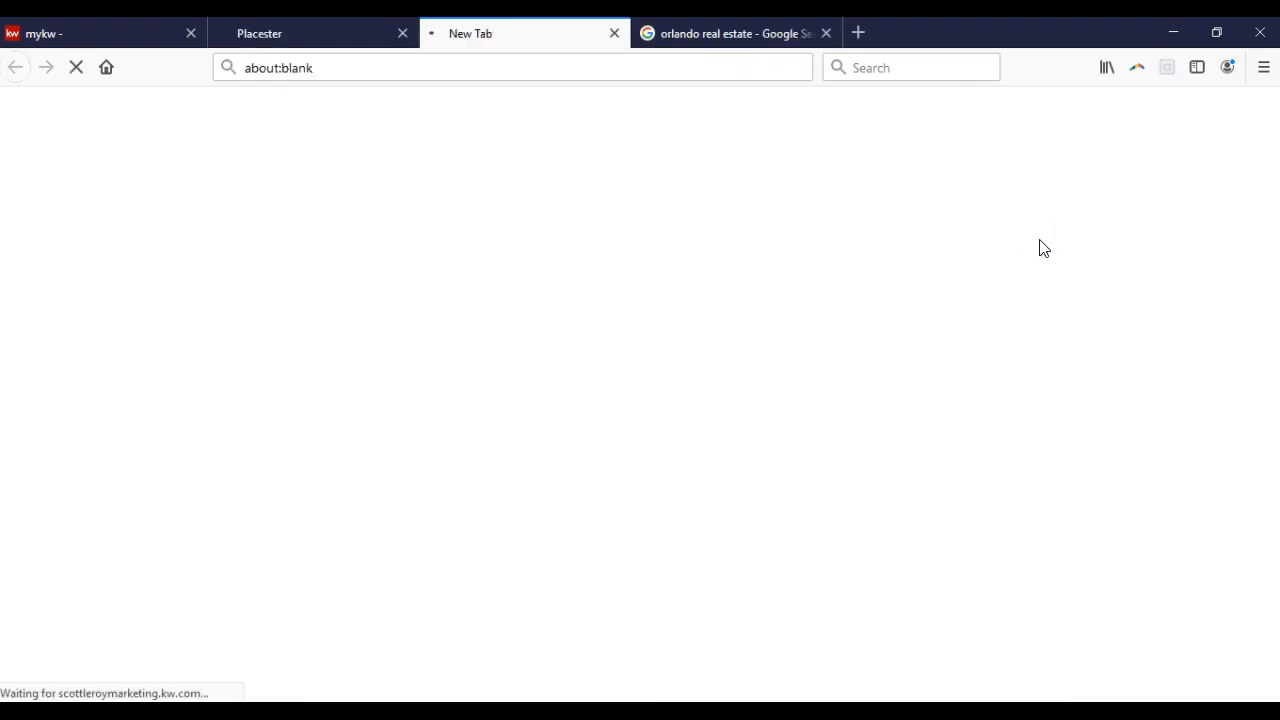
click(824, 34)
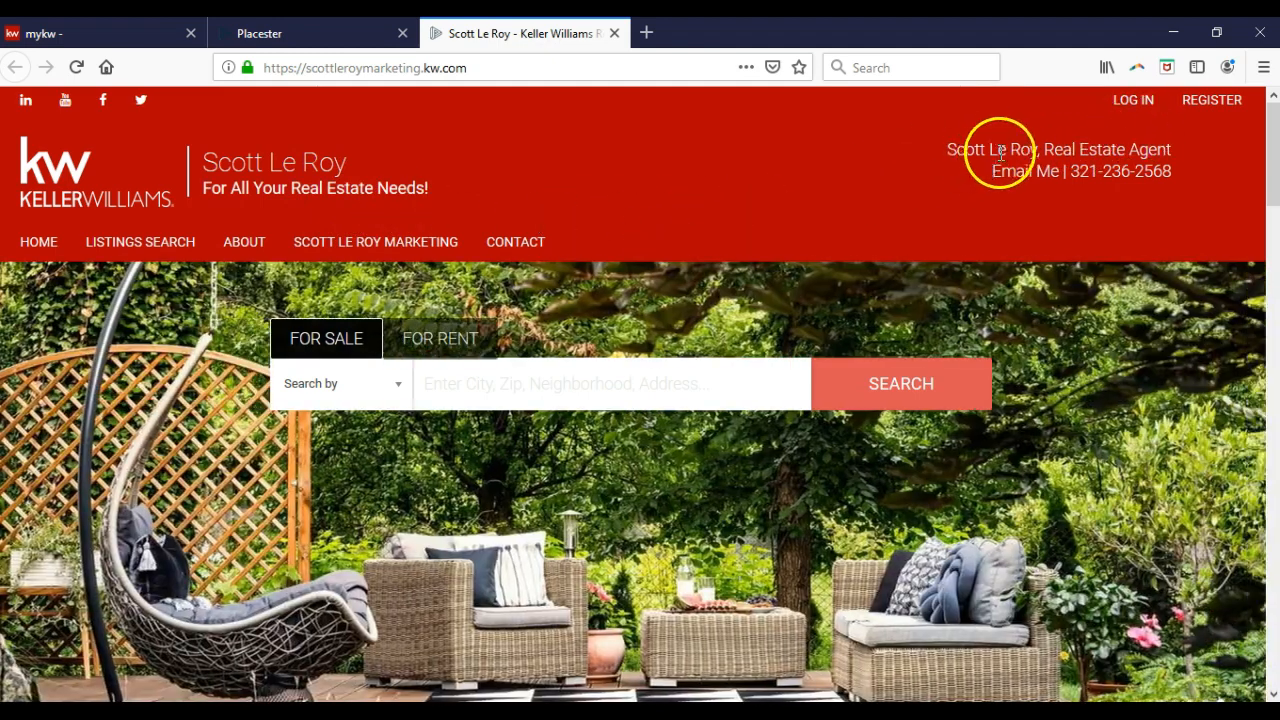
click(1081, 152)
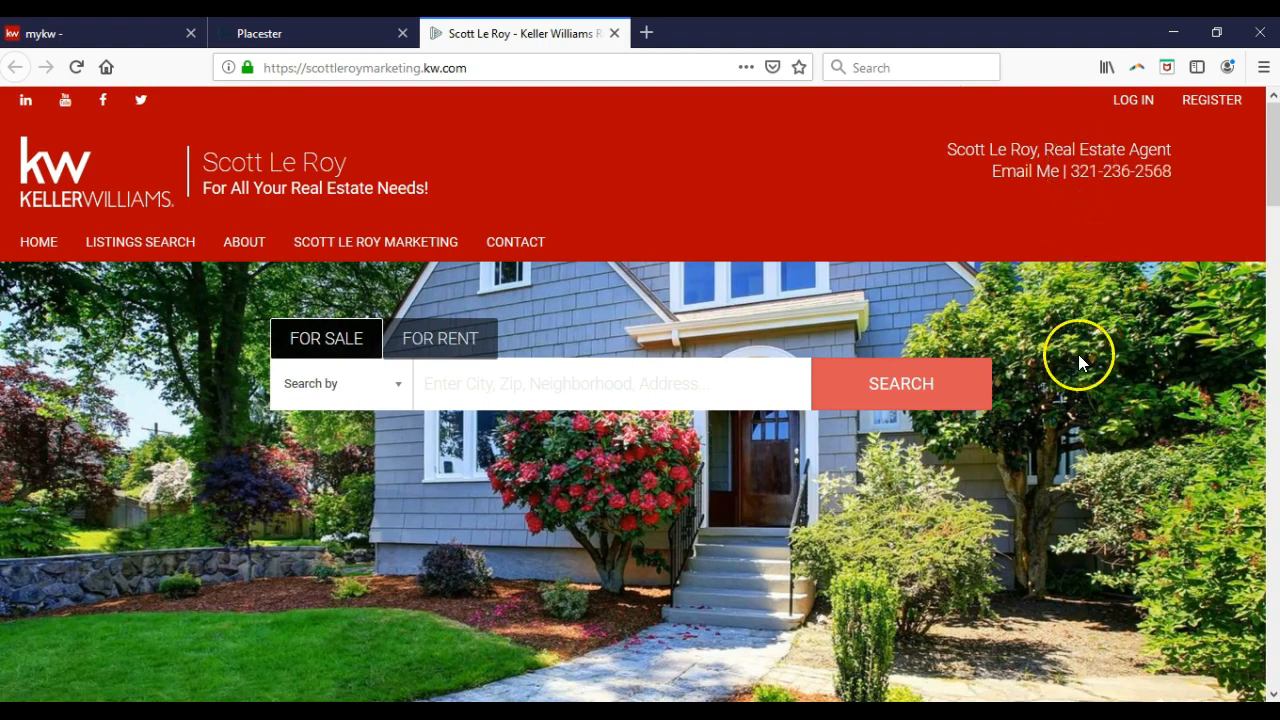
Scroll the live site from the header down to the footer's office details and social links.
scroll(1078, 354, down, 5)
scroll(1021, 369, down, 4)
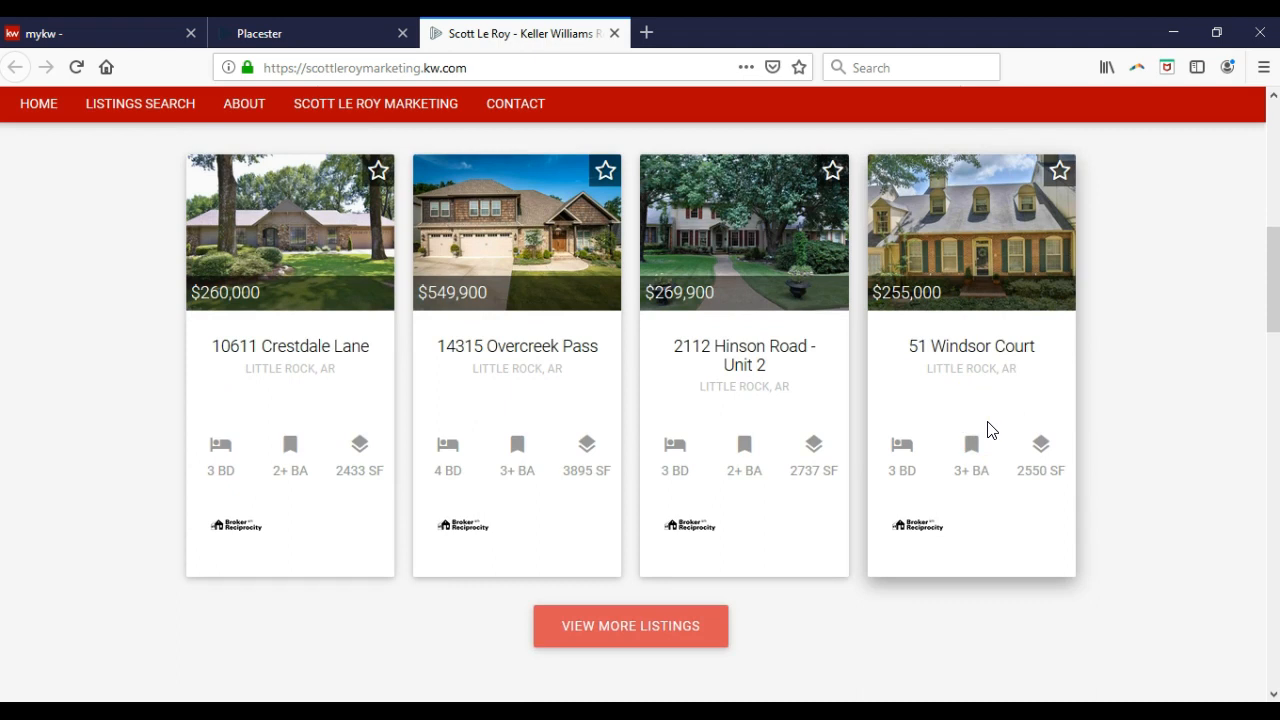
scroll(988, 430, down, 5)
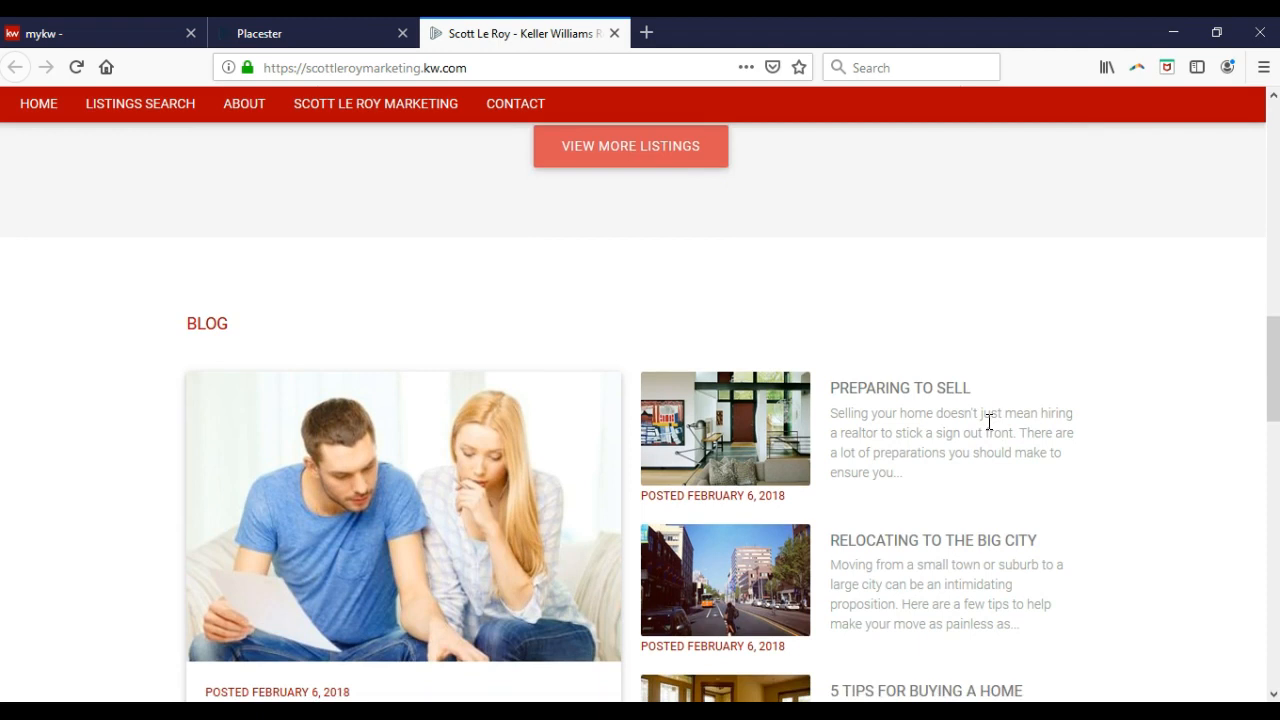
scroll(977, 477, down, 1)
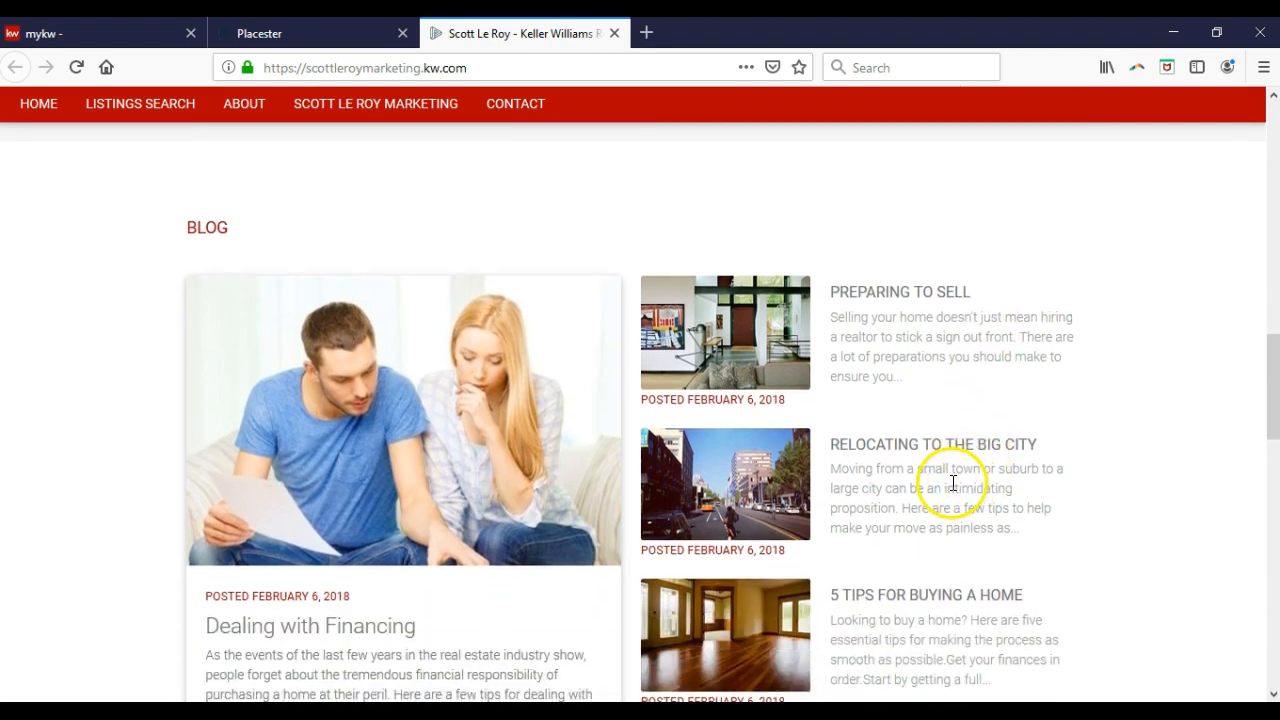
scroll(953, 483, down, 4)
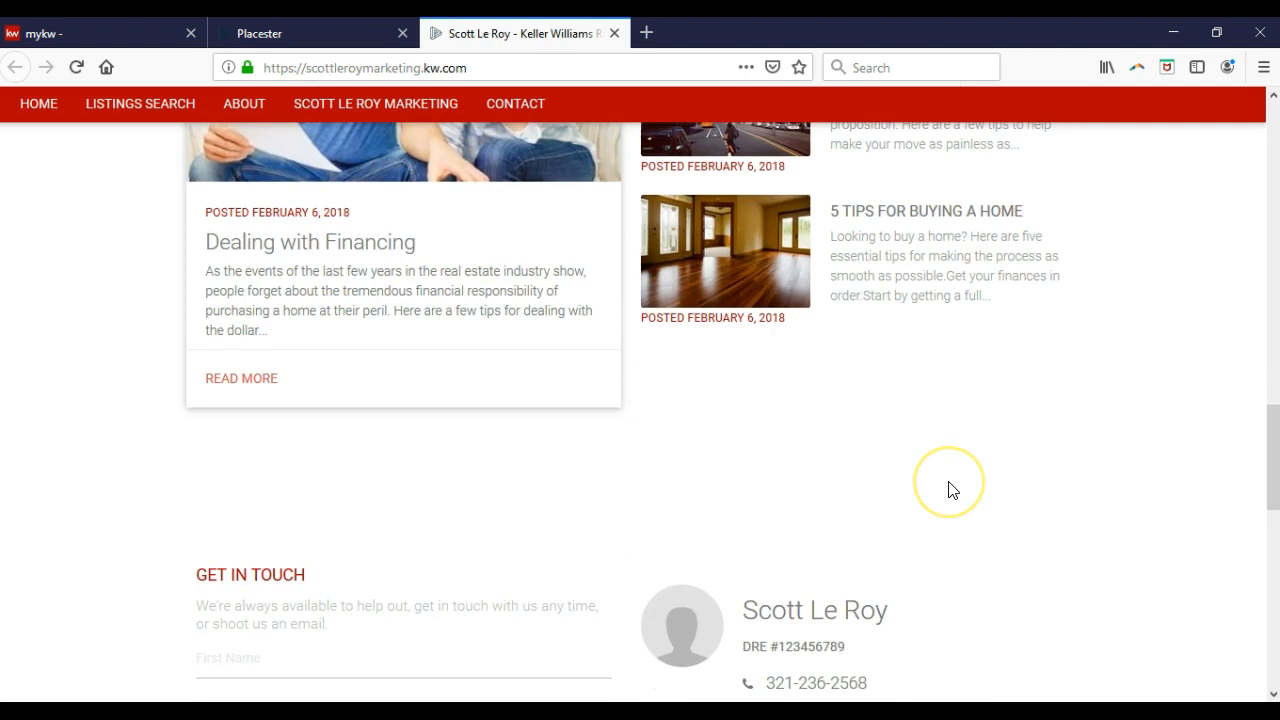
scroll(952, 490, down, 2)
scroll(952, 490, down, 1)
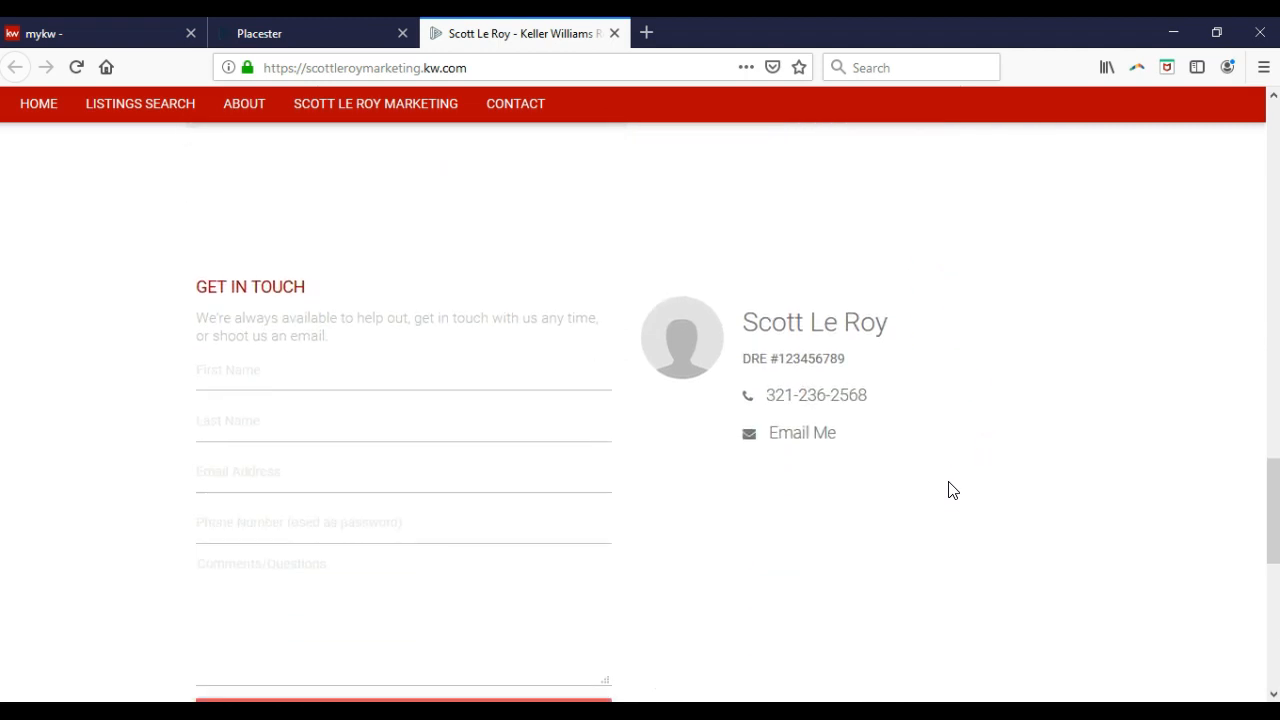
scroll(952, 490, down, 5)
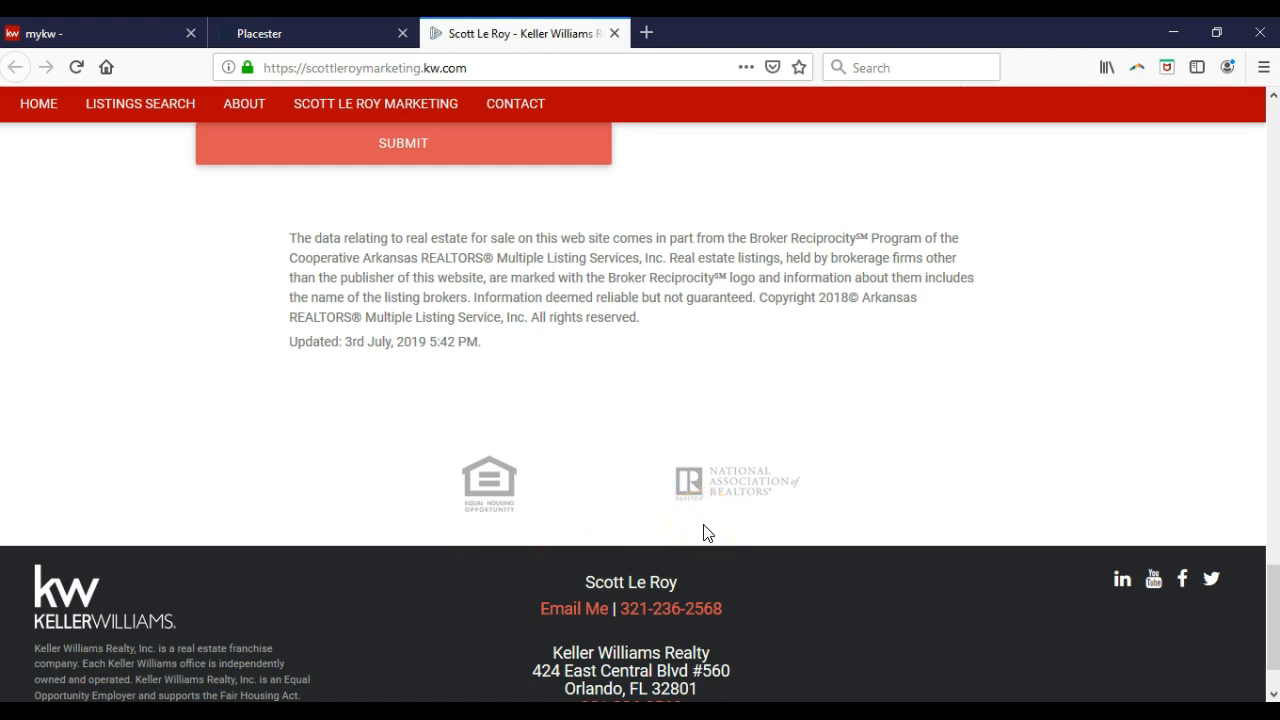
scroll(691, 586, down, 2)
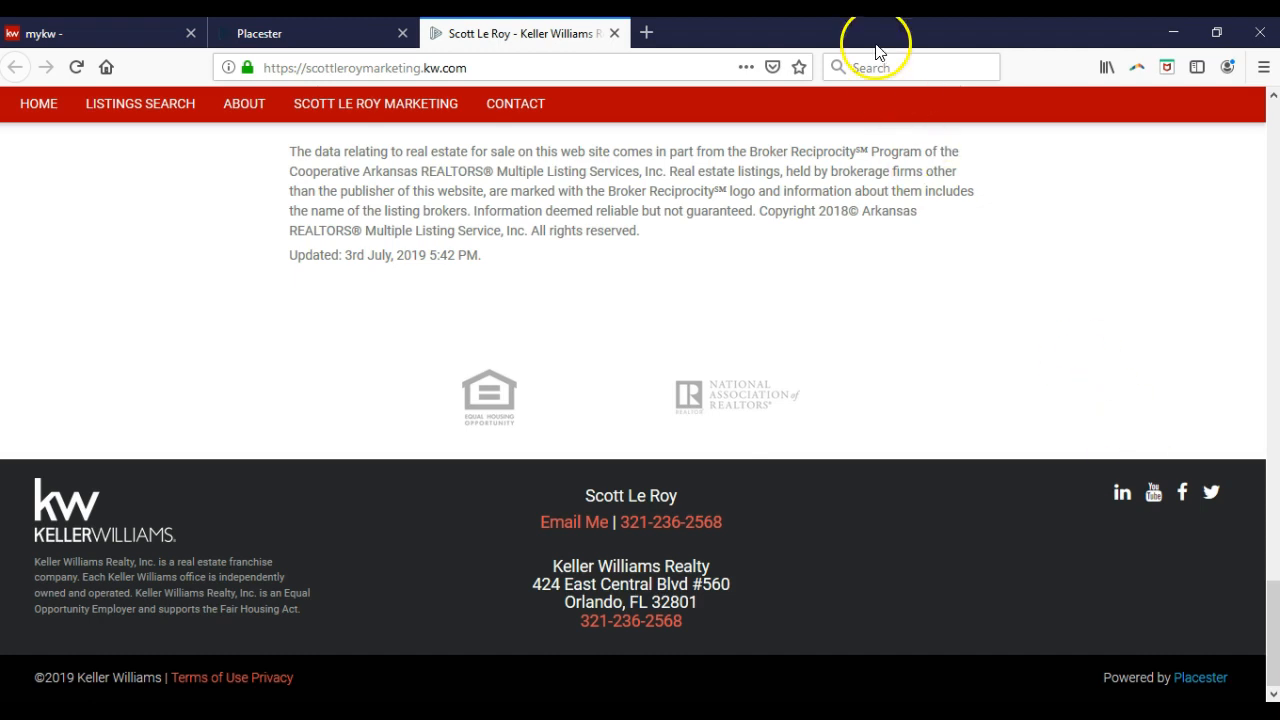
Close the live site and Placester admin tabs, returning to the Your KW Agent Website page.
click(615, 33)
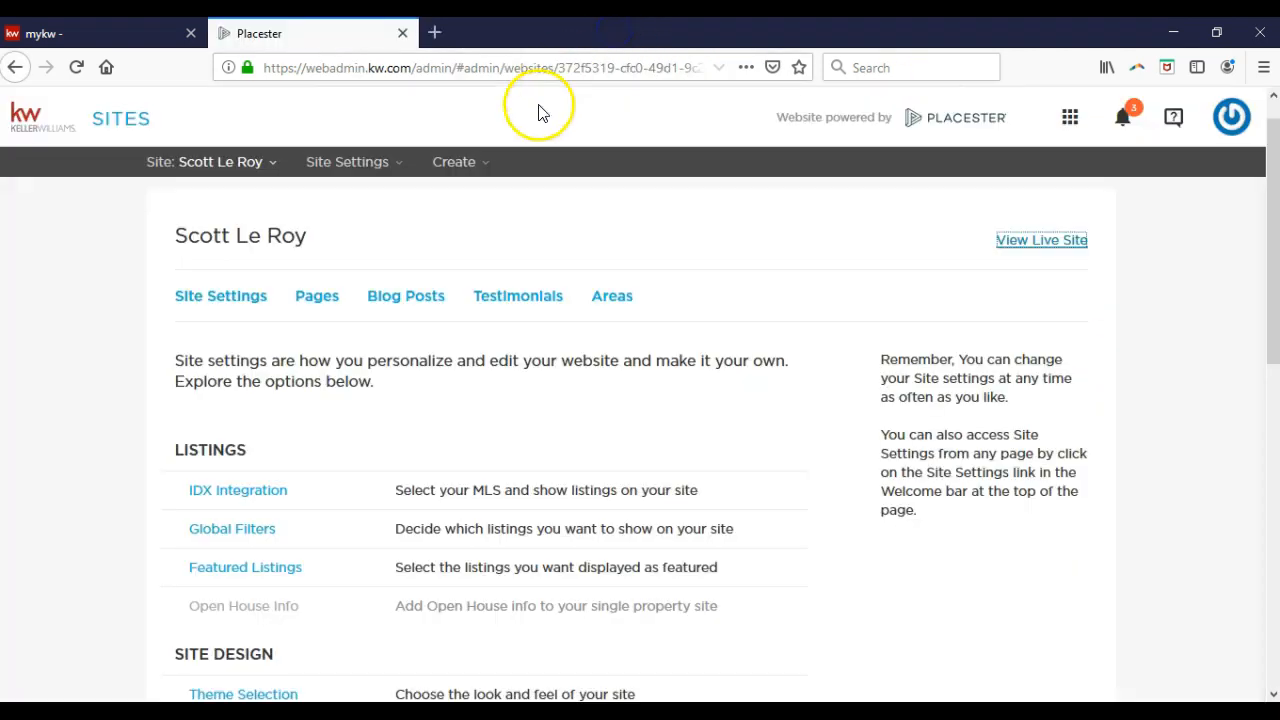
click(403, 33)
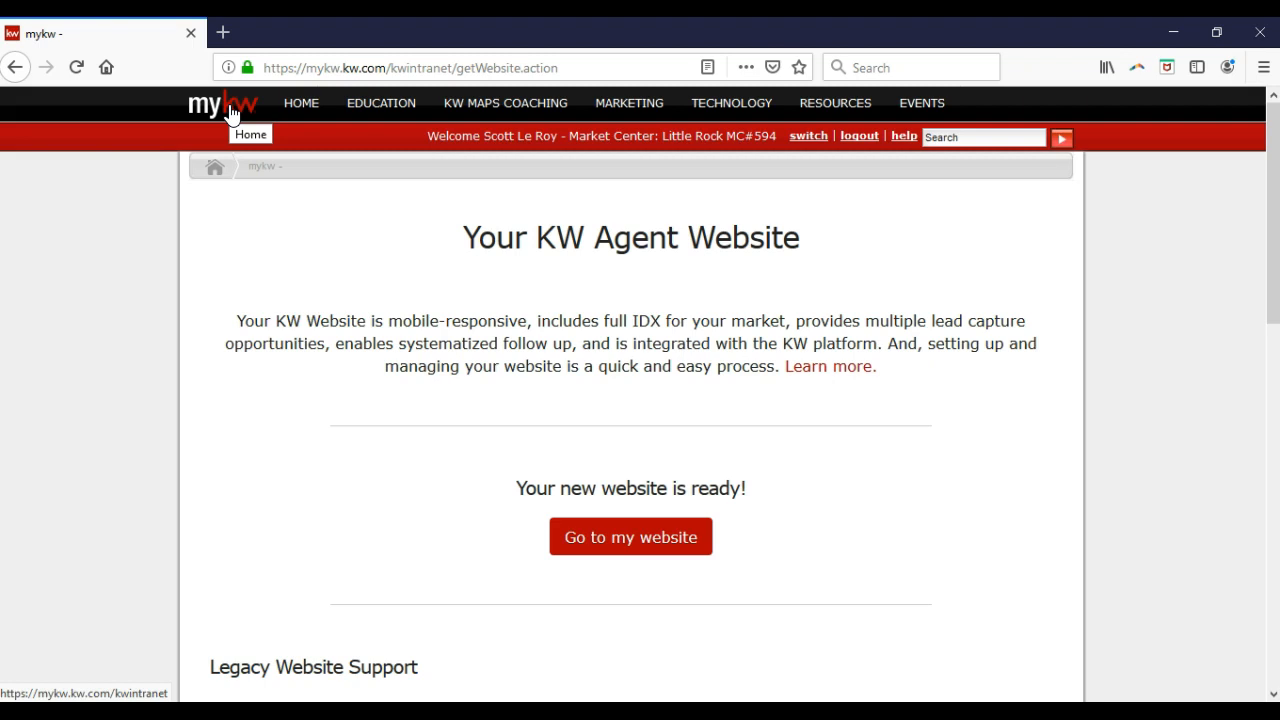
mouse_move(724, 114)
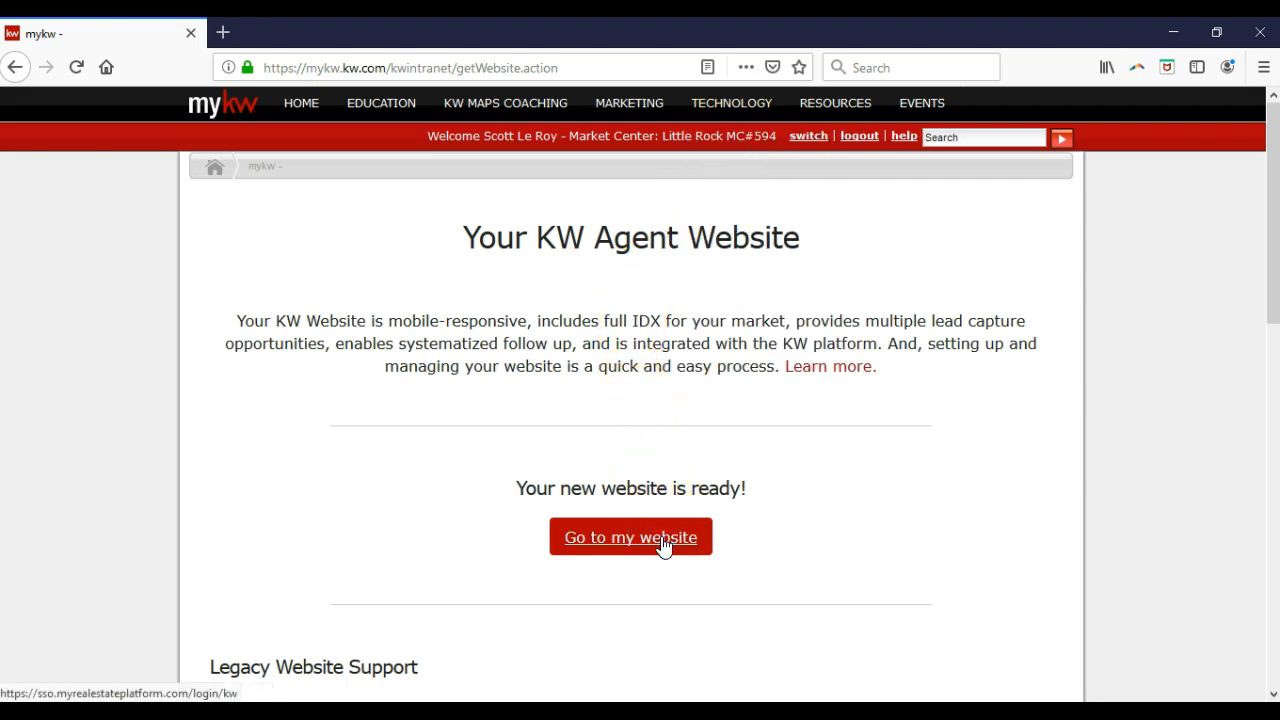
click(813, 558)
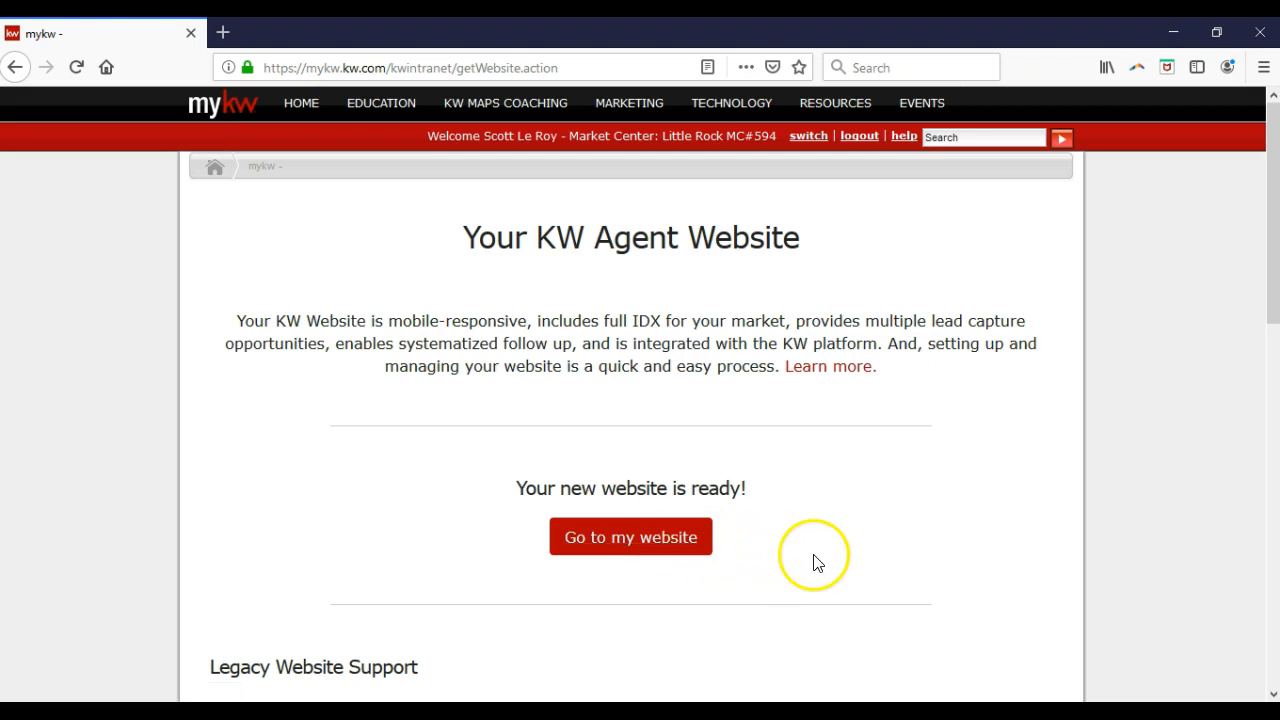